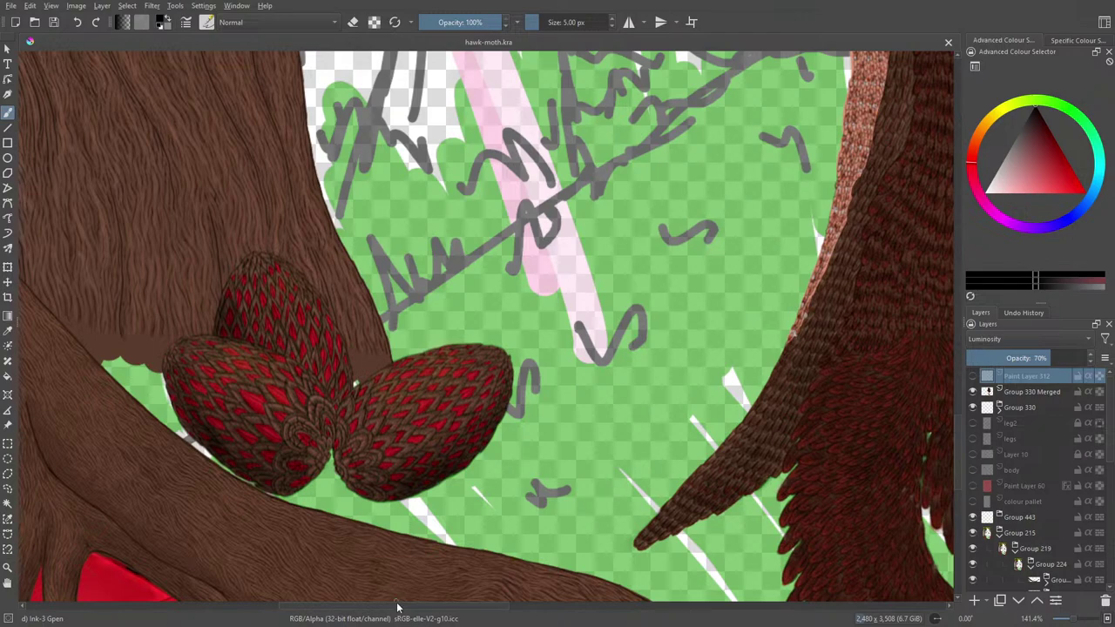
- Make the hidden pencil sketch layer beneath the scaly pod layers visible and select it
{"action": "left_click_drag", "start_coordinate": [369, 610], "coordinate": [301, 558]}
{"action": "left_click_drag", "start_coordinate": [1106, 419], "coordinate": [1113, 467]}
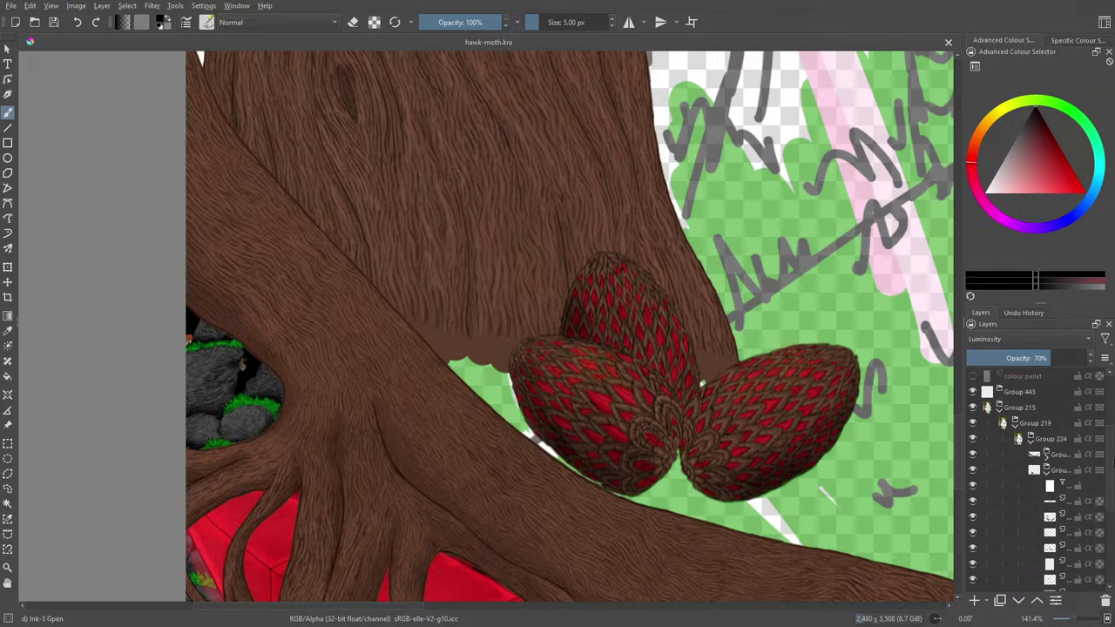
{"action": "left_click", "coordinate": [974, 522]}
{"action": "left_click_drag", "start_coordinate": [1112, 458], "coordinate": [1113, 517]}
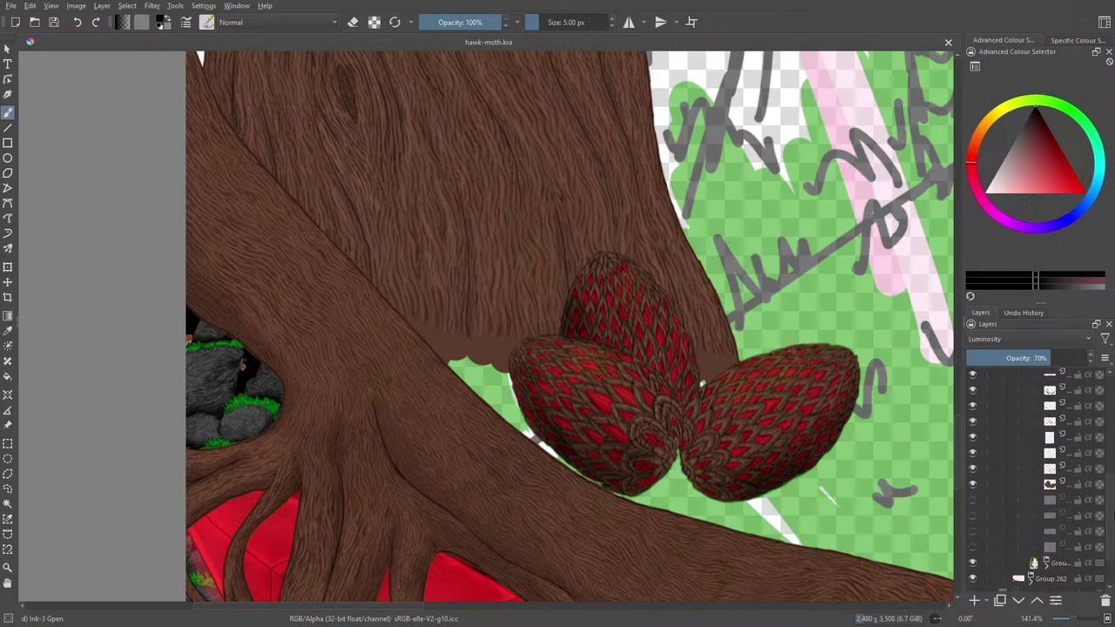
{"action": "left_click", "coordinate": [972, 532]}
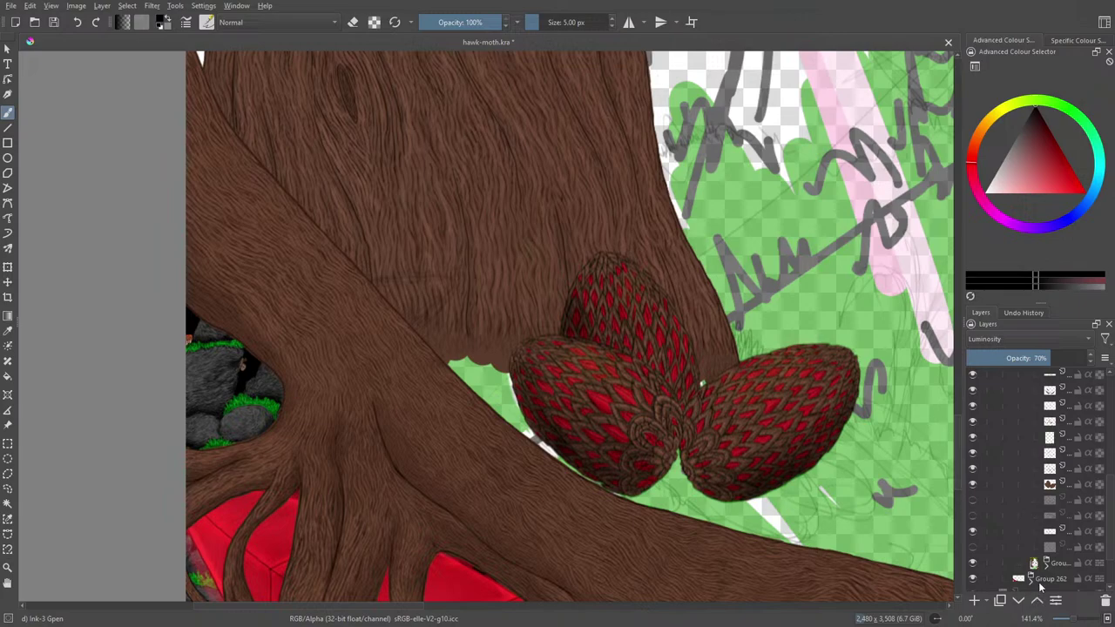
{"action": "left_click", "coordinate": [1052, 532]}
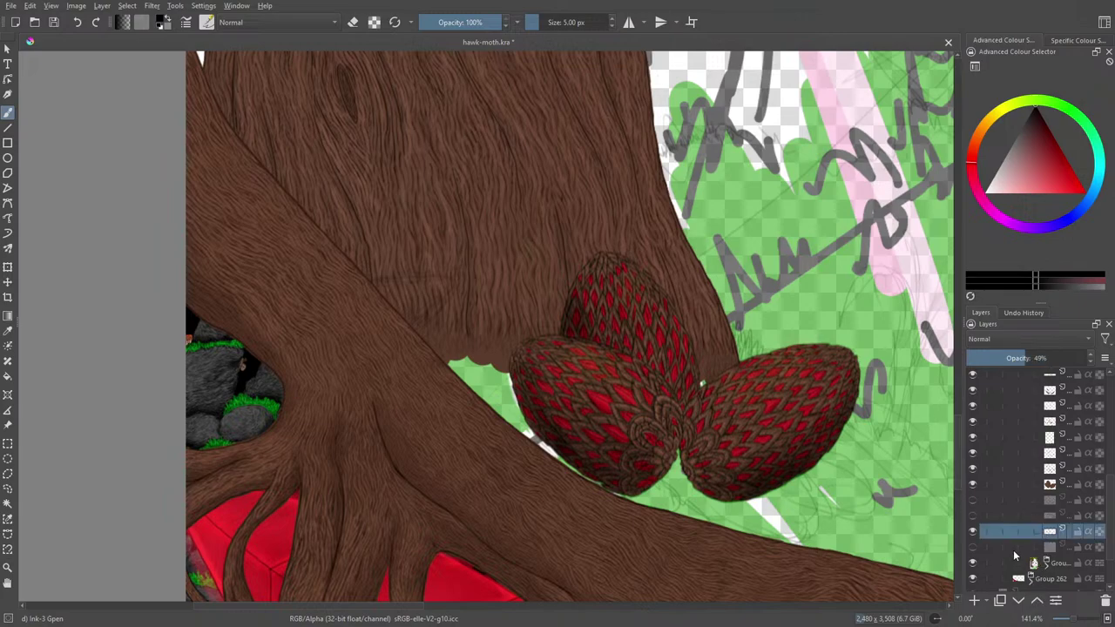
{"action": "left_click", "coordinate": [973, 532]}
{"action": "left_click", "coordinate": [973, 533]}
- Move the sketch layer up the stack, out of the pods' group, so it sits directly above that group in Group 224
{"action": "left_click", "coordinate": [1036, 601]}
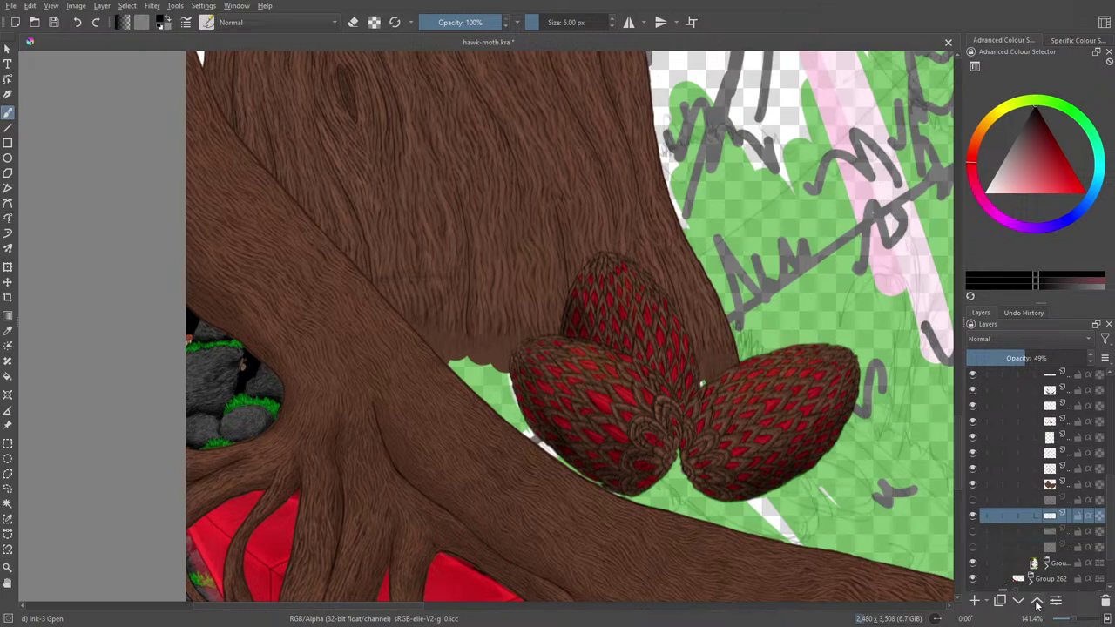
{"action": "left_click", "coordinate": [1036, 601]}
{"action": "left_click", "coordinate": [1036, 601]}
{"action": "left_click", "coordinate": [1036, 601]}
{"action": "left_click", "coordinate": [1037, 602]}
{"action": "left_click", "coordinate": [1037, 601]}
{"action": "left_click", "coordinate": [1036, 601]}
{"action": "left_click", "coordinate": [1037, 601]}
{"action": "left_click", "coordinate": [1037, 601]}
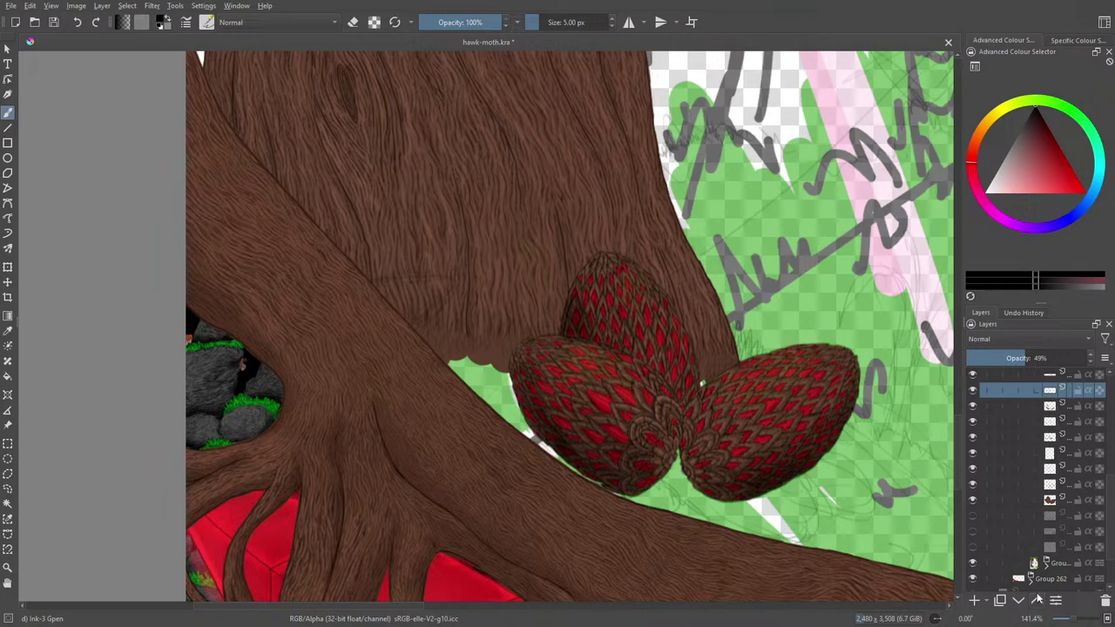
{"action": "scroll", "coordinate": [1103, 503], "scroll_direction": "up", "scroll_amount": 3}
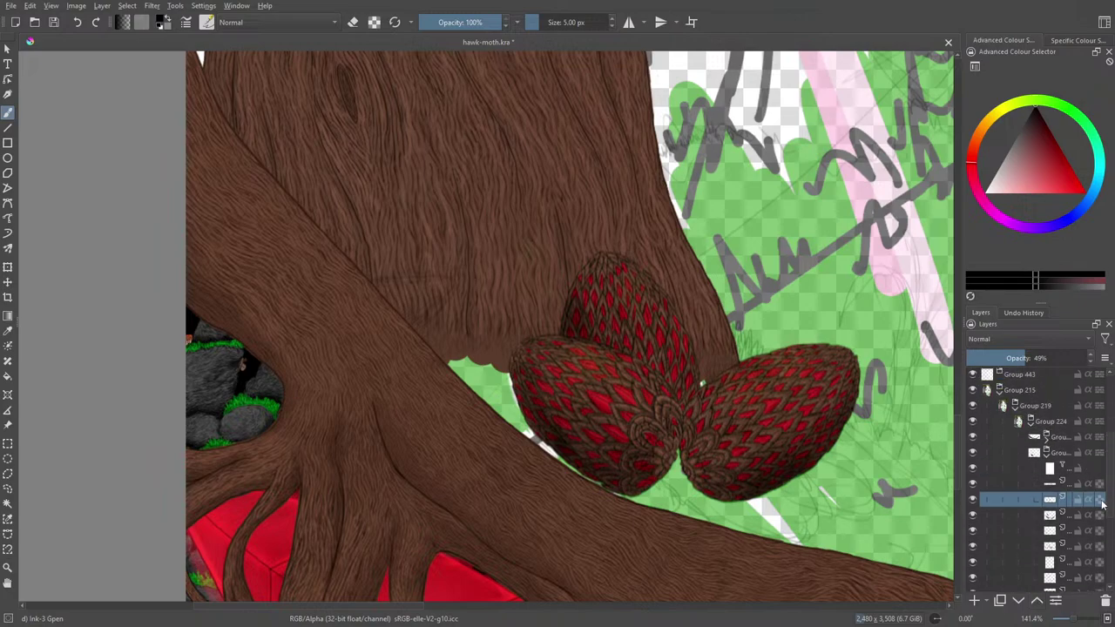
{"action": "left_click", "coordinate": [1036, 601]}
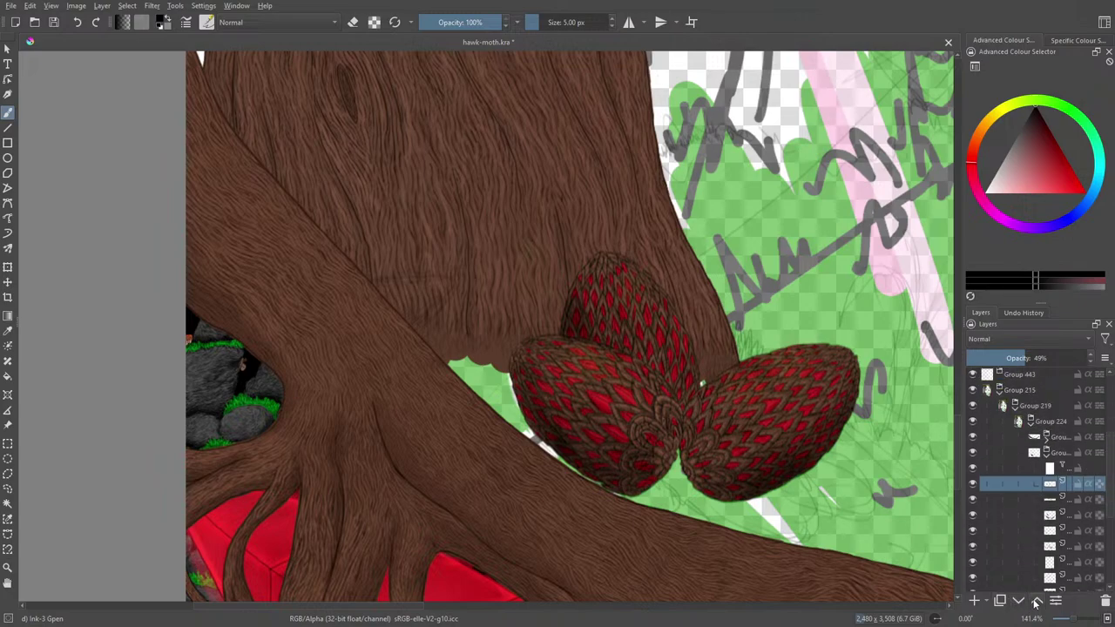
{"action": "left_click", "coordinate": [1037, 601]}
{"action": "left_click", "coordinate": [1037, 602]}
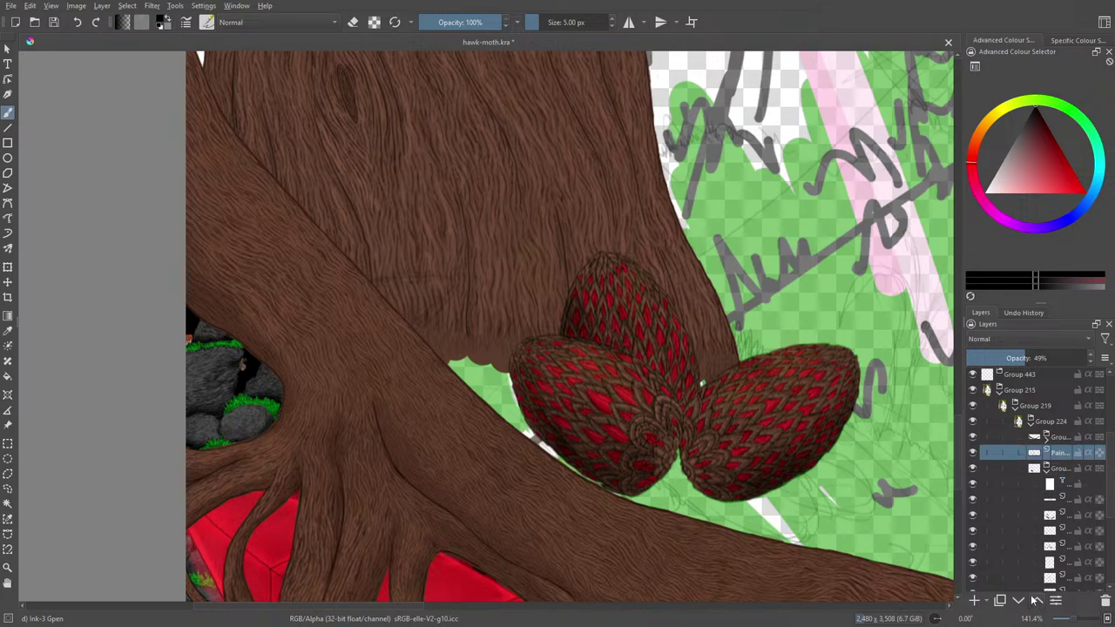
- Raise the sketch layer's opacity to 100%
{"action": "mouse_move", "coordinate": [1025, 545]}
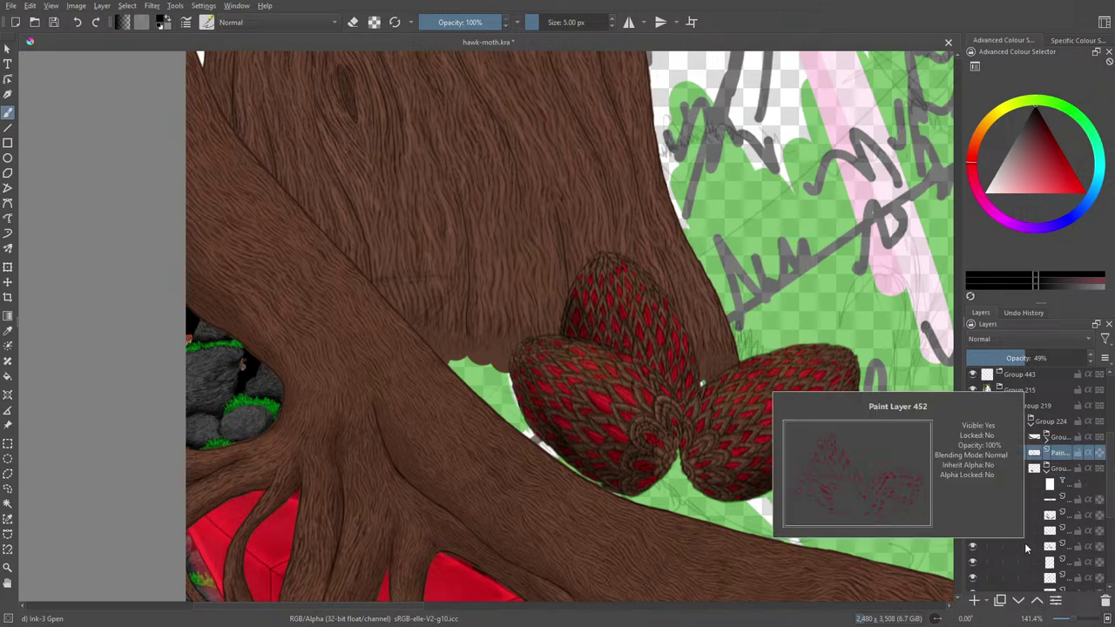
{"action": "mouse_move", "coordinate": [1006, 449]}
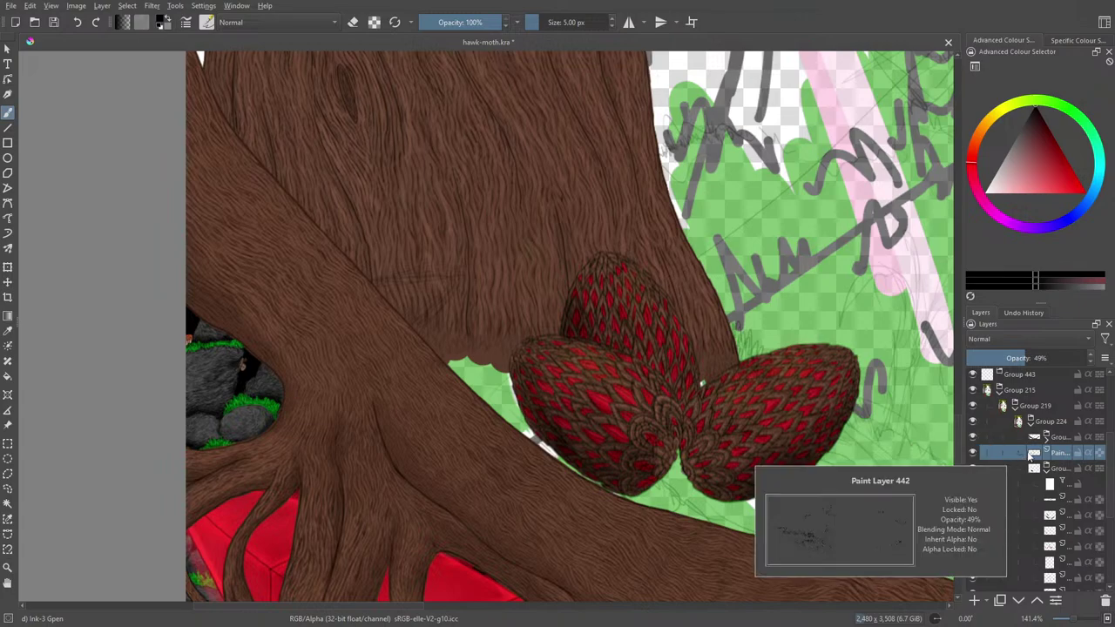
{"action": "left_click_drag", "start_coordinate": [1064, 358], "coordinate": [1111, 359]}
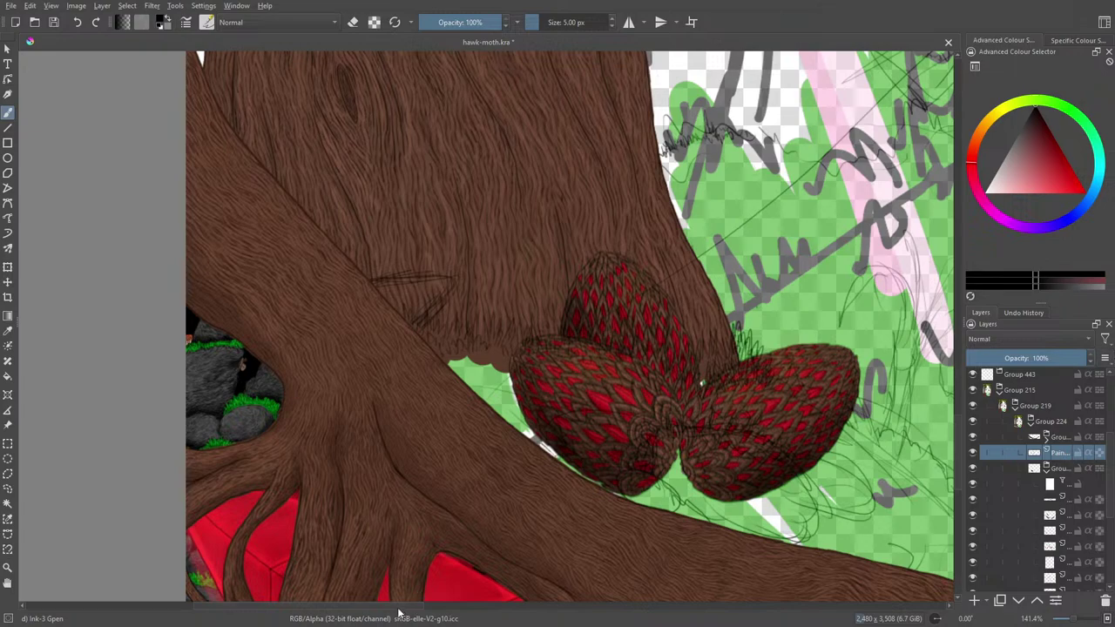
- Put the sketch layer into its own quick group and collapse the pods' group beneath it
{"action": "scroll", "coordinate": [409, 609], "scroll_direction": "right", "scroll_amount": 1}
{"action": "scroll", "coordinate": [410, 609], "scroll_direction": "right", "scroll_amount": 5}
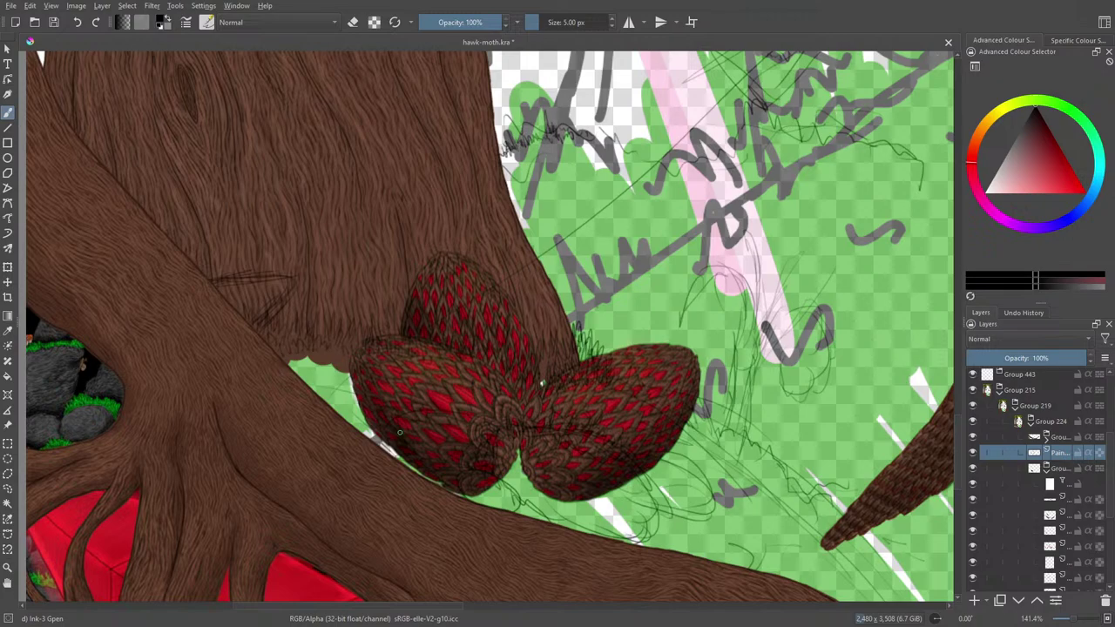
{"action": "right_click", "coordinate": [1031, 456]}
{"action": "mouse_move", "coordinate": [967, 340]}
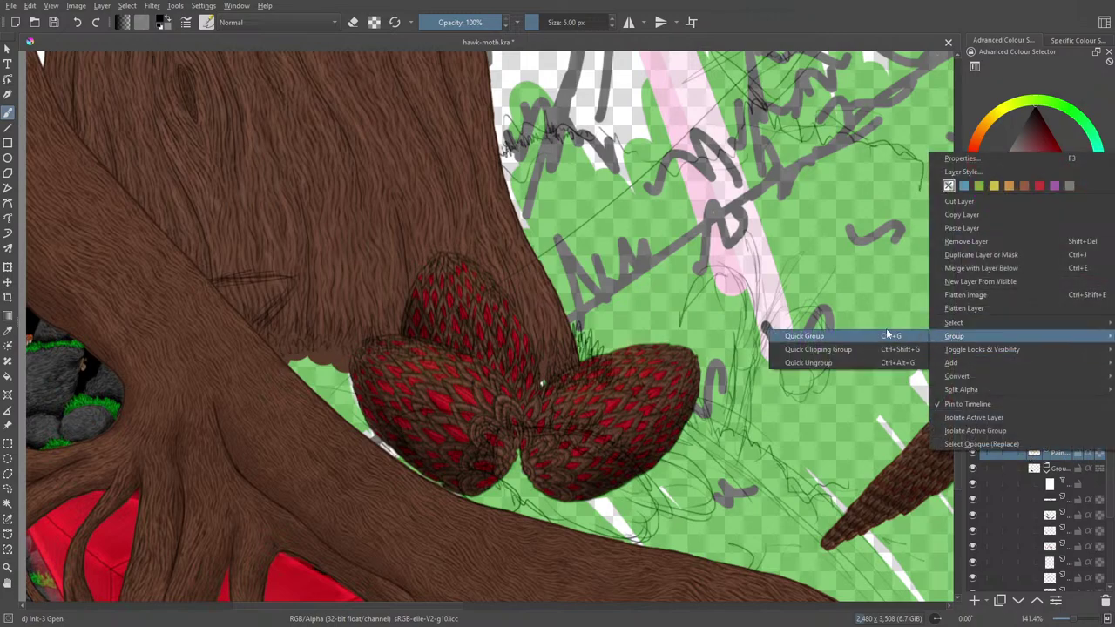
{"action": "left_click", "coordinate": [881, 337]}
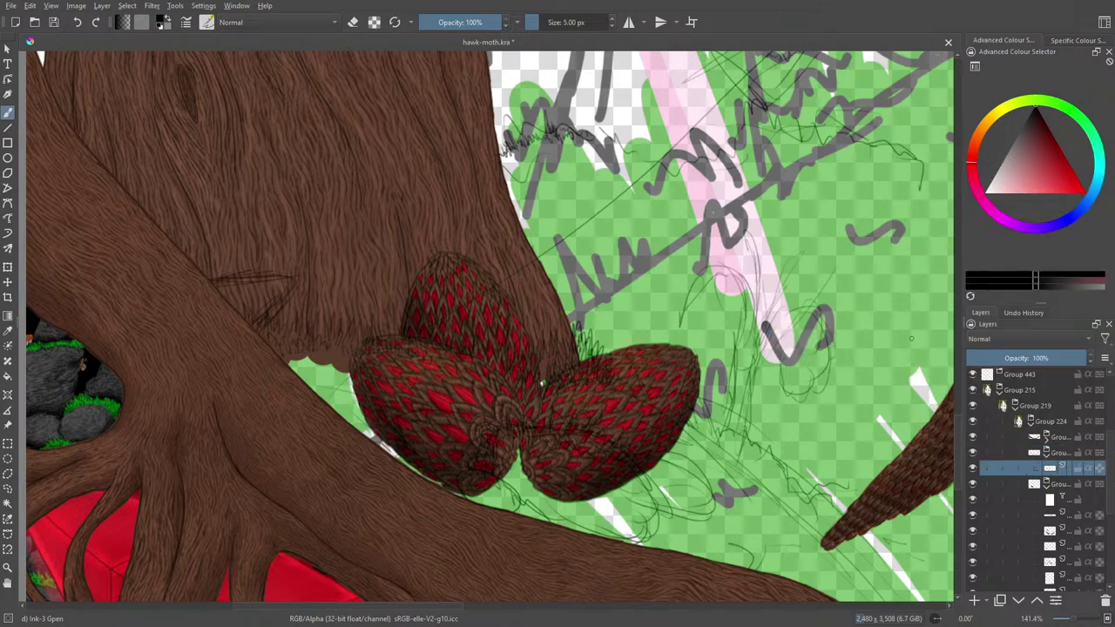
{"action": "left_click", "coordinate": [1047, 489]}
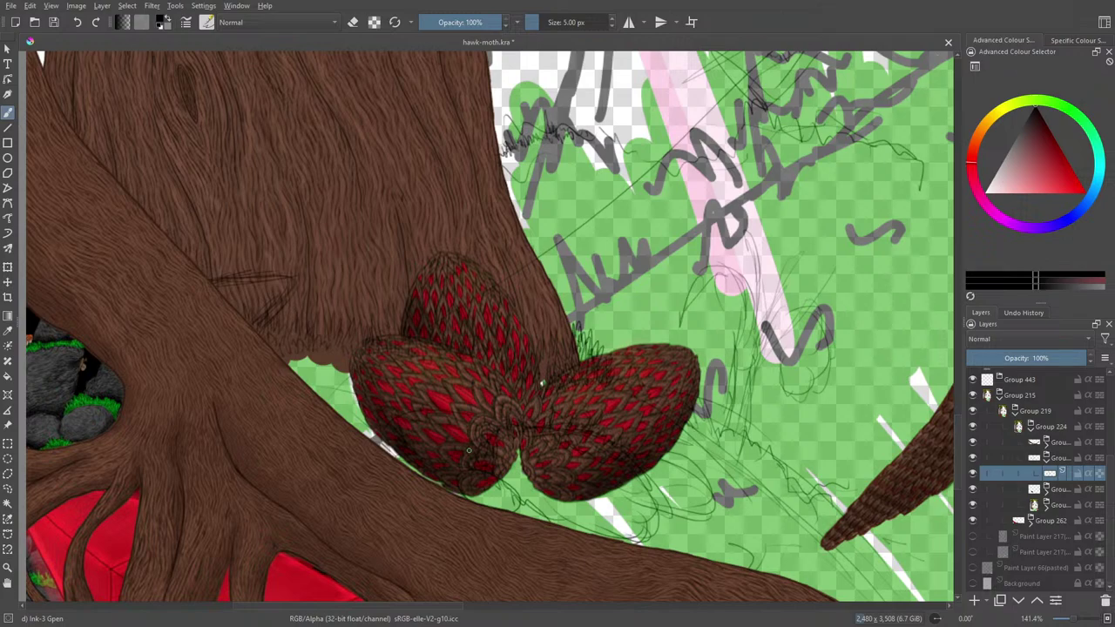
- Add a new paint layer above the sketch and choose the Pencil-2 brush at a size of about 3.65 px
{"action": "left_click", "coordinate": [975, 601]}
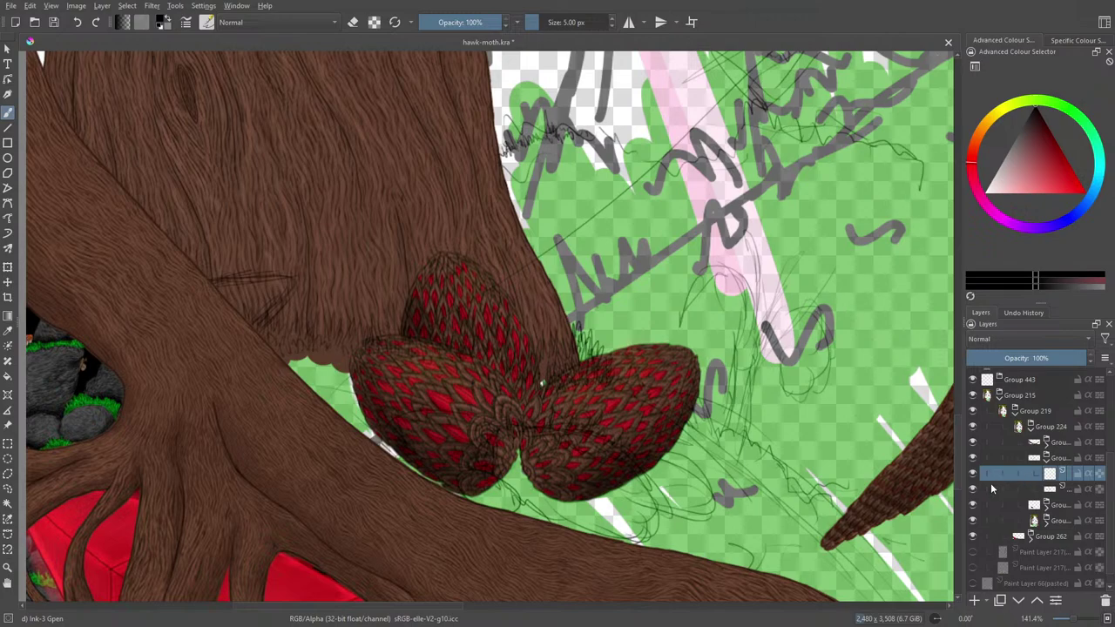
{"action": "mouse_move", "coordinate": [1000, 473]}
{"action": "left_click", "coordinate": [209, 23]}
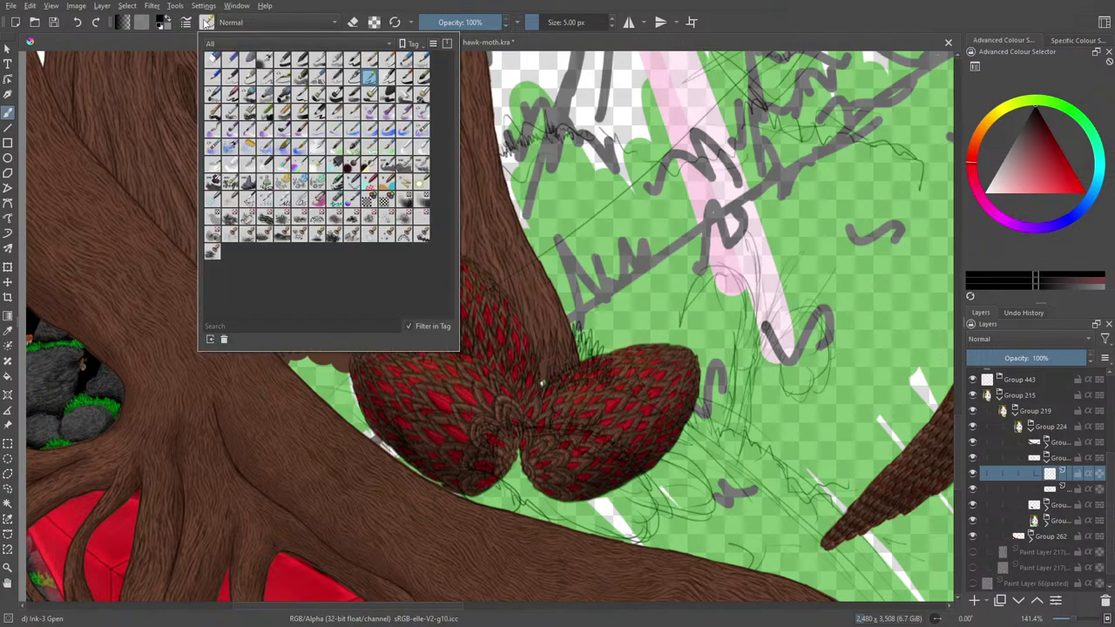
{"action": "left_click", "coordinate": [230, 79]}
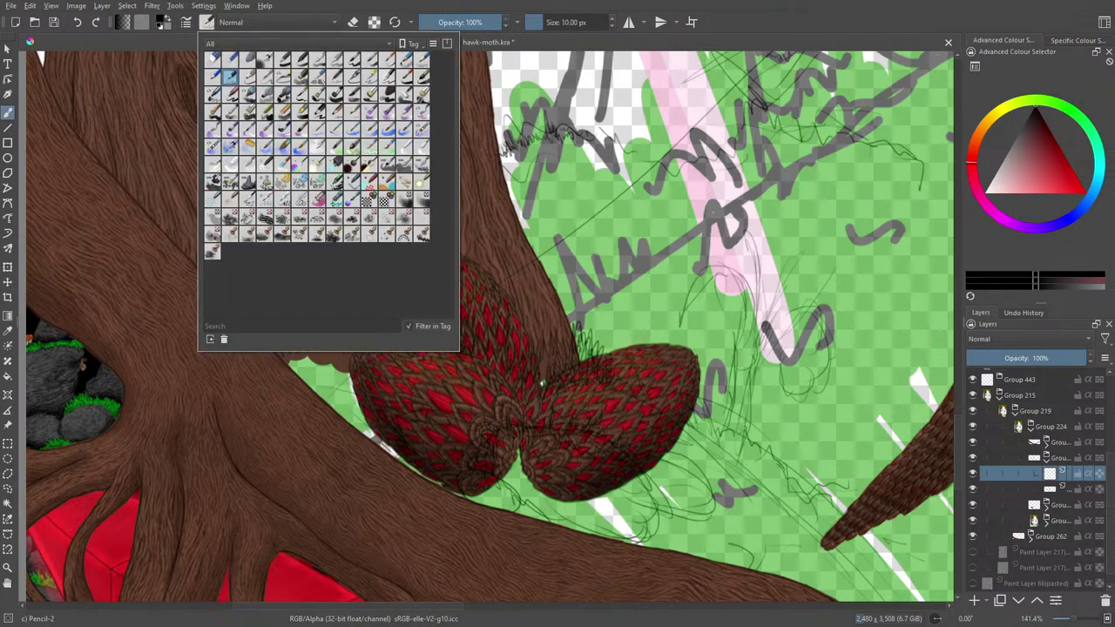
{"action": "left_click", "coordinate": [539, 24]}
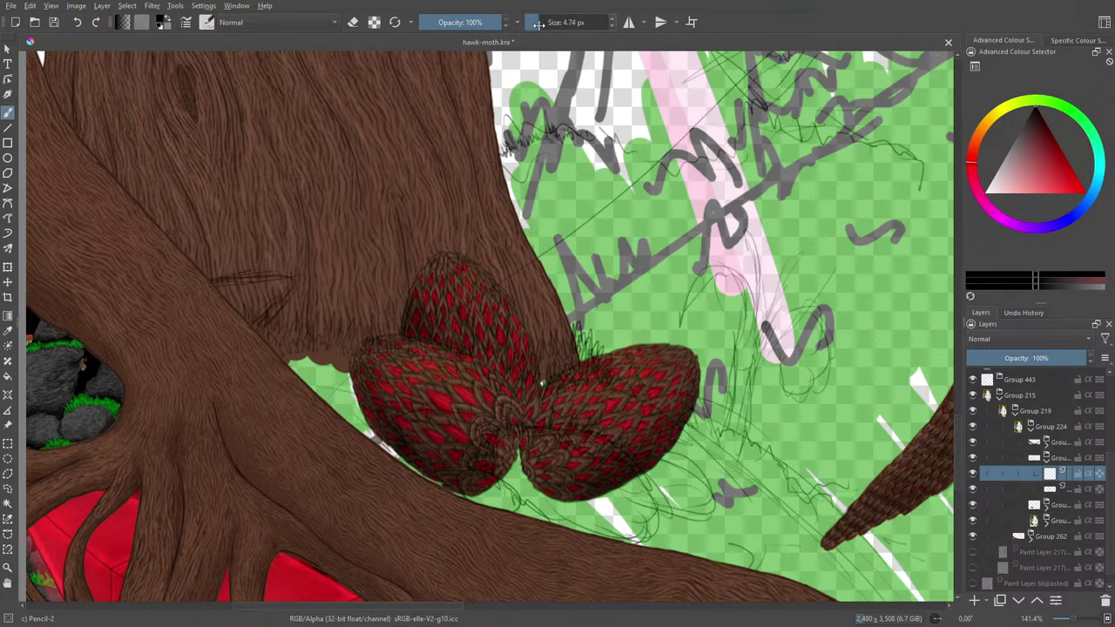
{"action": "left_click_drag", "start_coordinate": [539, 24], "coordinate": [539, 23]}
{"action": "right_click", "coordinate": [424, 391]}
{"action": "left_click", "coordinate": [300, 320]}
{"action": "right_click", "coordinate": [488, 444]}
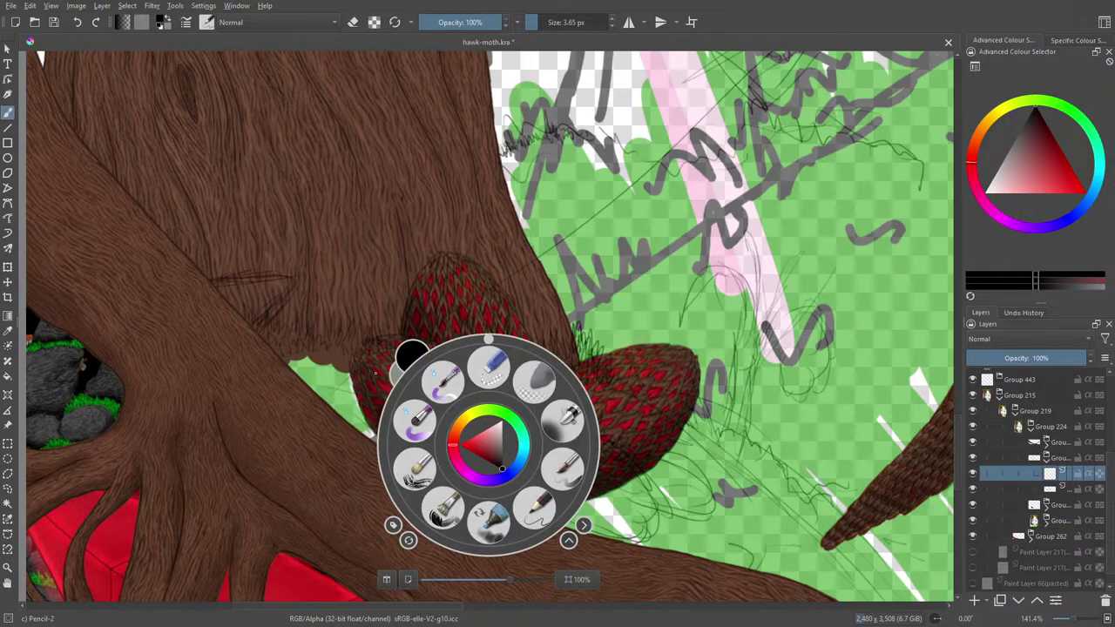
{"action": "left_click", "coordinate": [376, 372]}
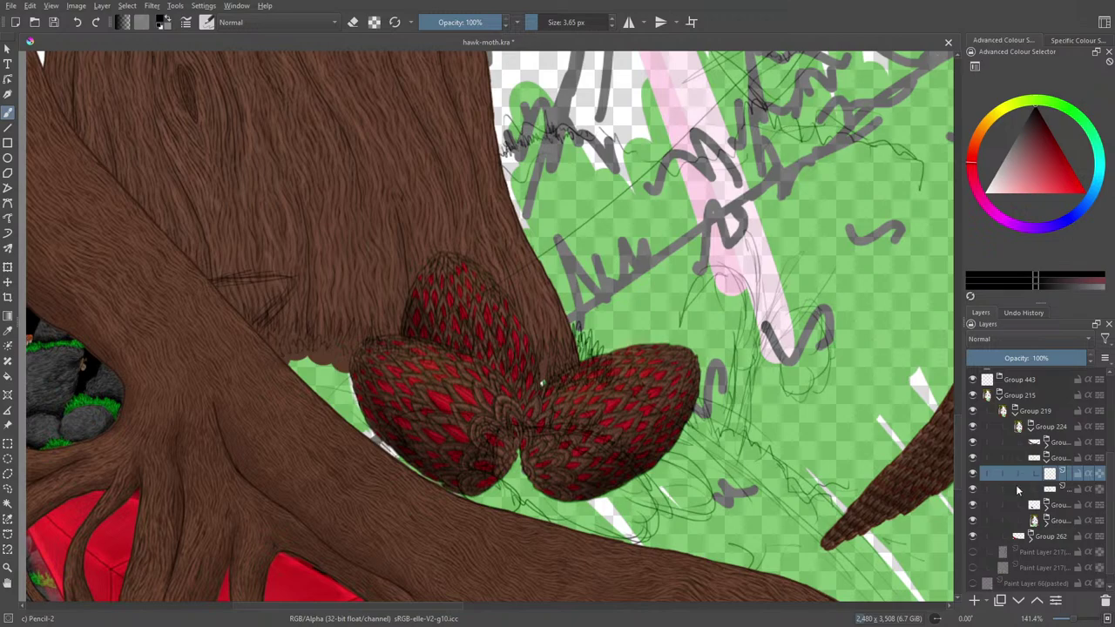
- Set the pods' group to 66% opacity and hide the tree trunk and foliage group beneath it
{"action": "left_click", "coordinate": [1057, 508]}
{"action": "left_click", "coordinate": [1046, 357]}
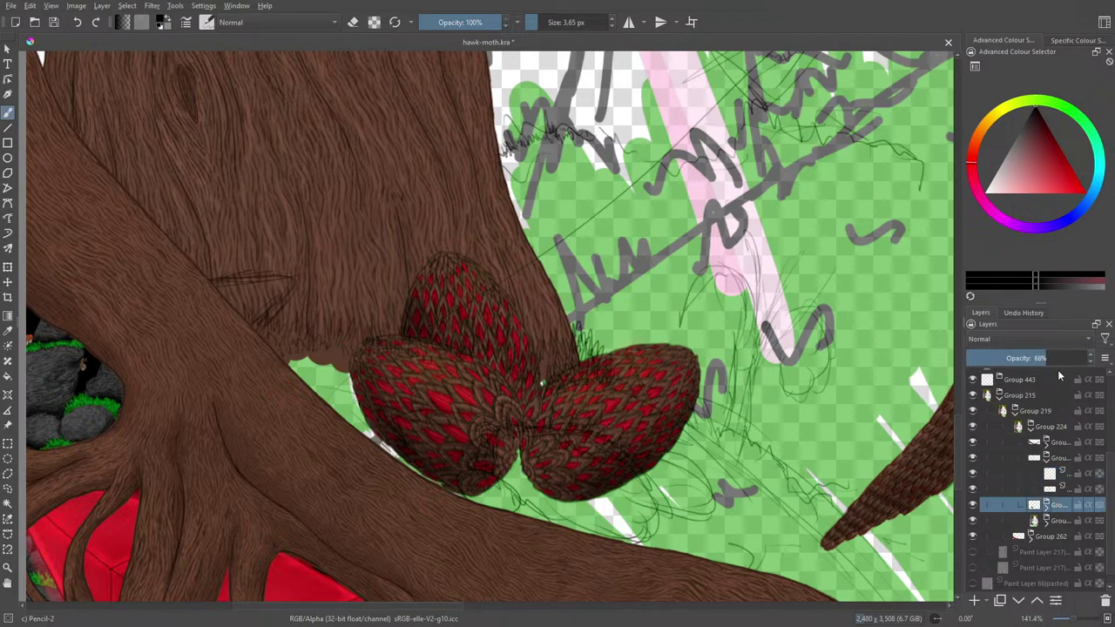
{"action": "left_click", "coordinate": [974, 523]}
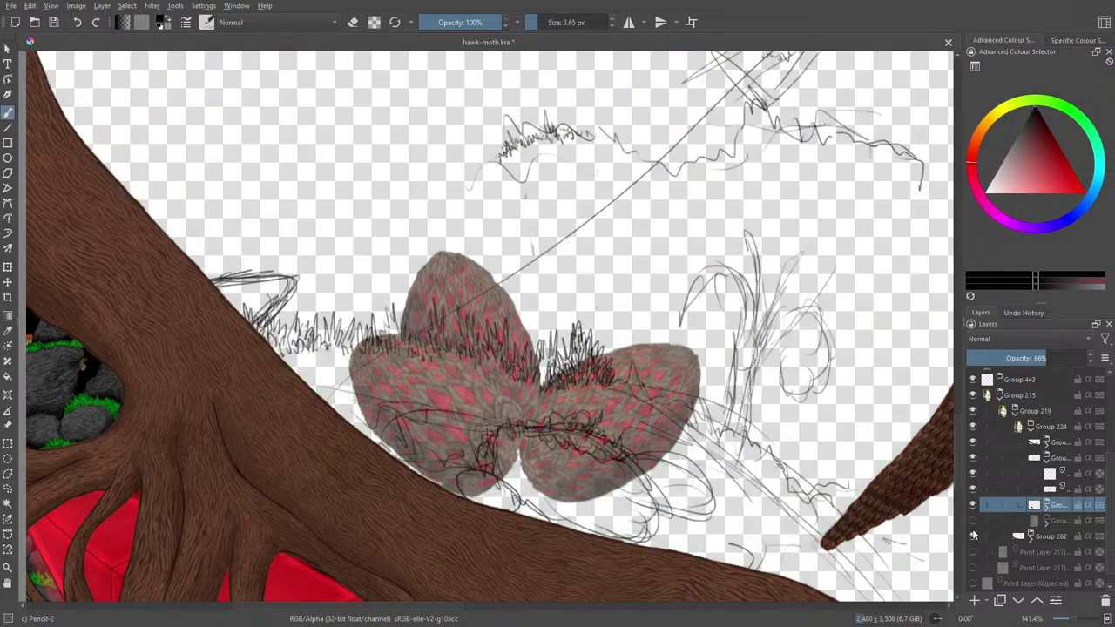
- Lower the rough sketch layer's opacity to about 57%
{"action": "mouse_move", "coordinate": [990, 532]}
{"action": "left_click", "coordinate": [1050, 489]}
{"action": "left_click", "coordinate": [1043, 357]}
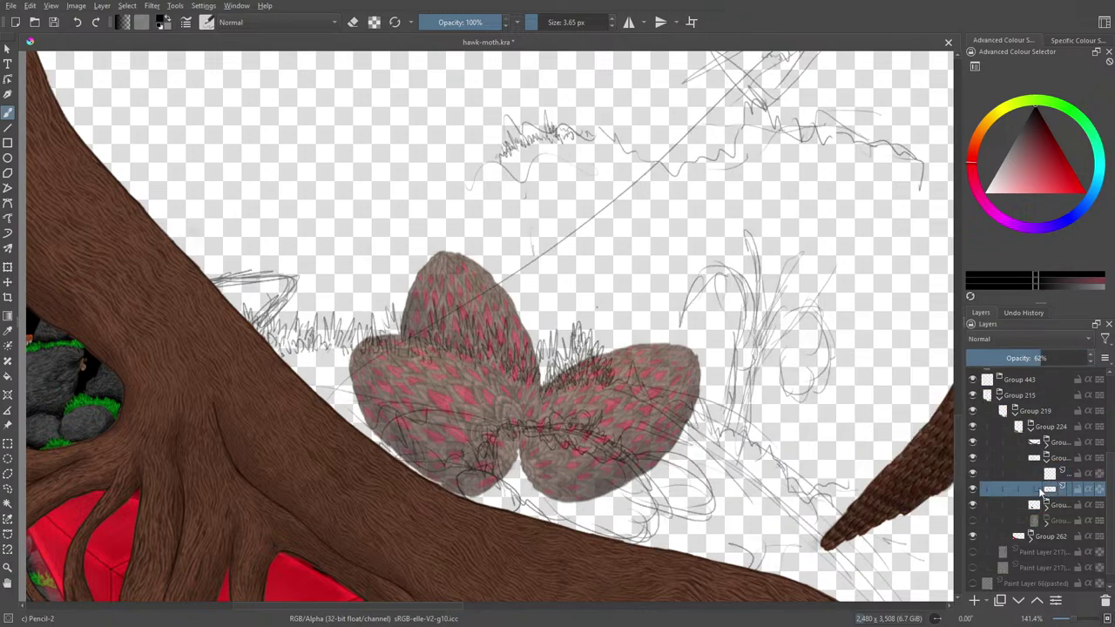
{"action": "mouse_move", "coordinate": [1051, 538]}
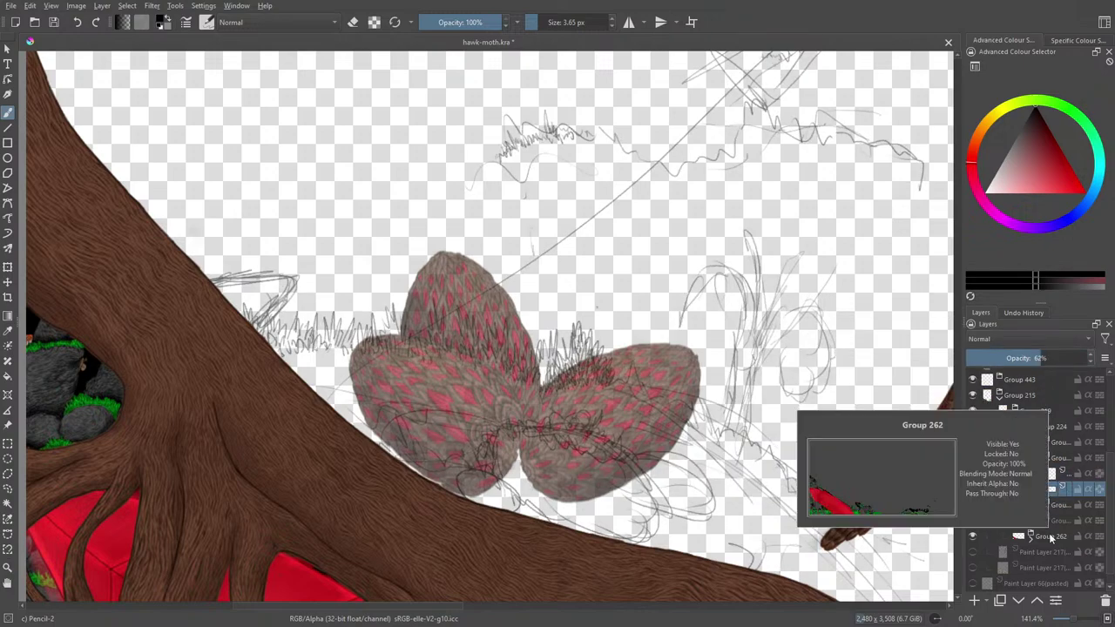
{"action": "left_click", "coordinate": [1035, 358]}
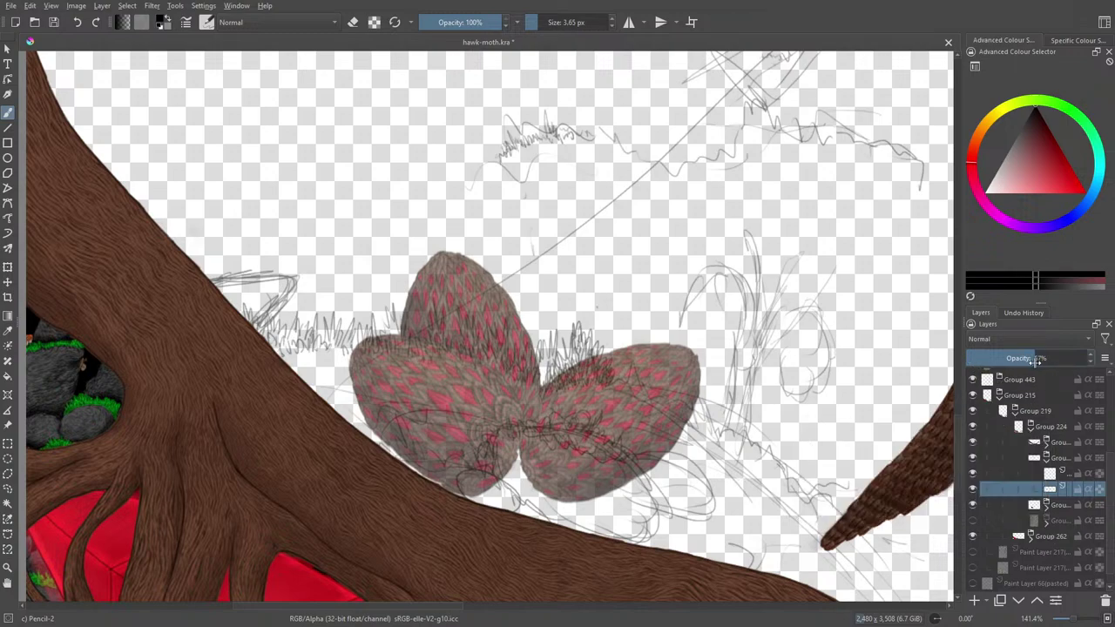
- On the empty layer above the sketch, pencil a dark curve below the lowest pod and short grass strokes along the nearby root edge
{"action": "left_click", "coordinate": [1050, 473]}
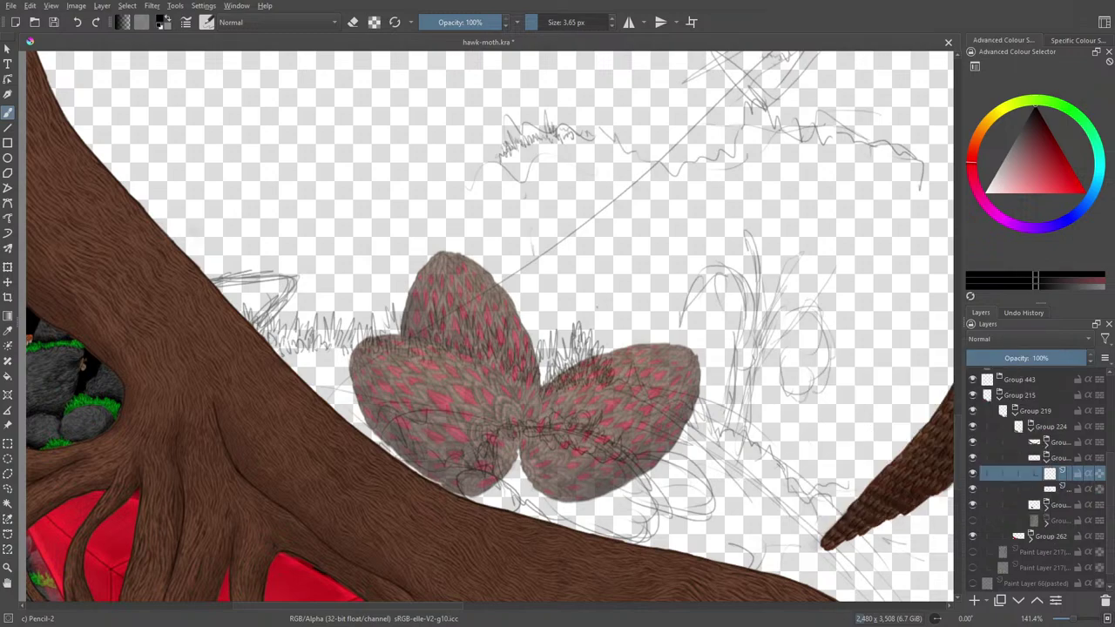
{"action": "right_click", "coordinate": [501, 444]}
{"action": "left_click", "coordinate": [441, 376]}
{"action": "right_click", "coordinate": [370, 327]}
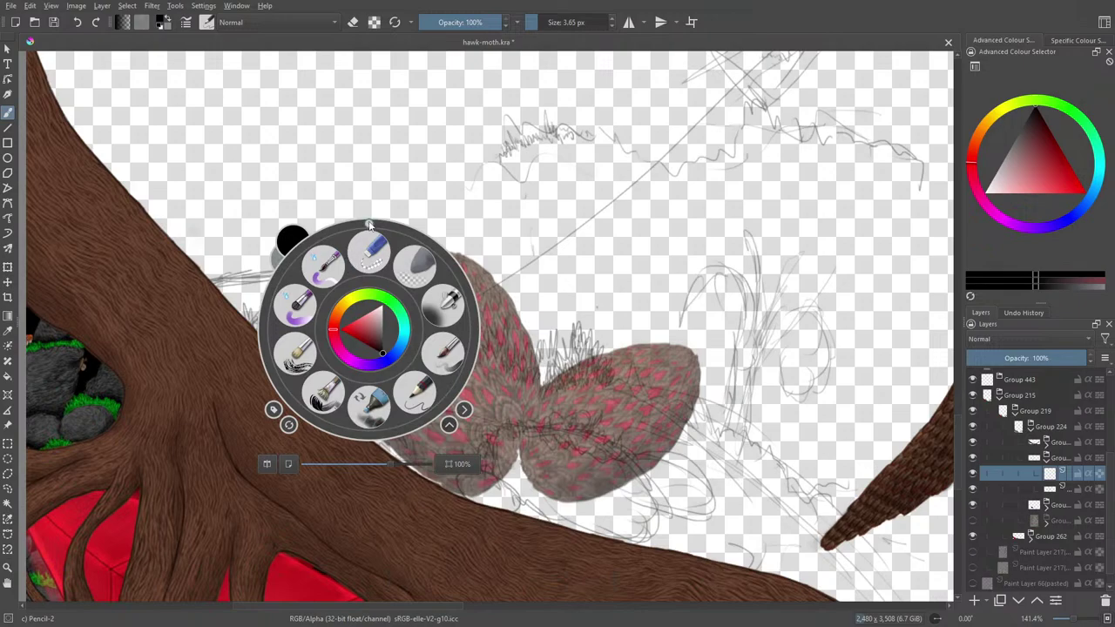
{"action": "left_click_drag", "start_coordinate": [369, 224], "coordinate": [421, 238]}
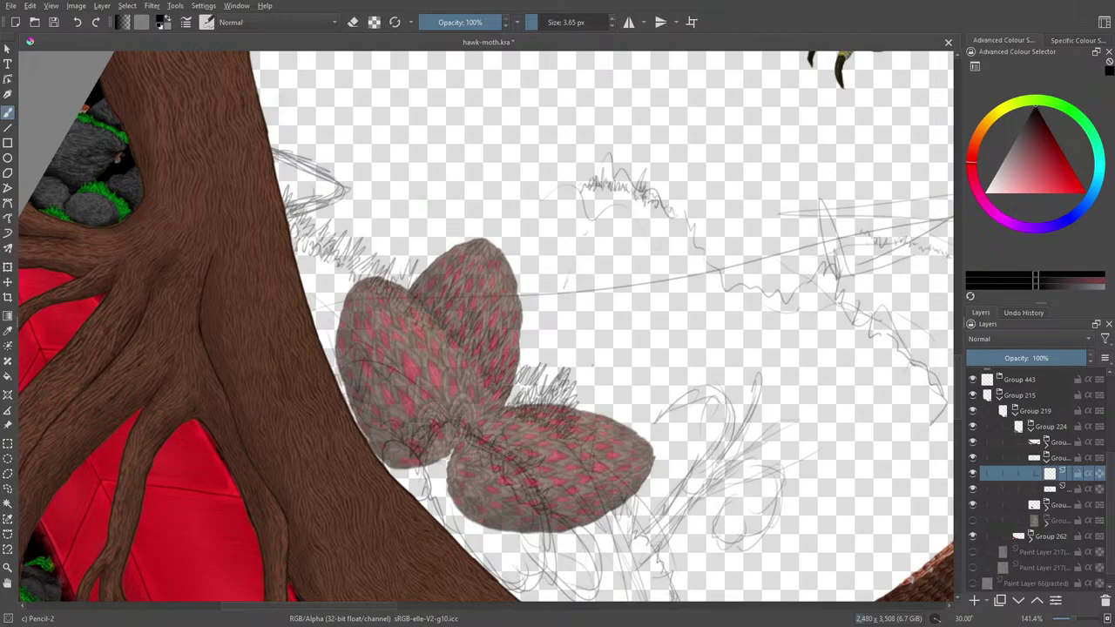
{"action": "scroll", "coordinate": [503, 406], "scroll_direction": "down", "scroll_amount": 5}
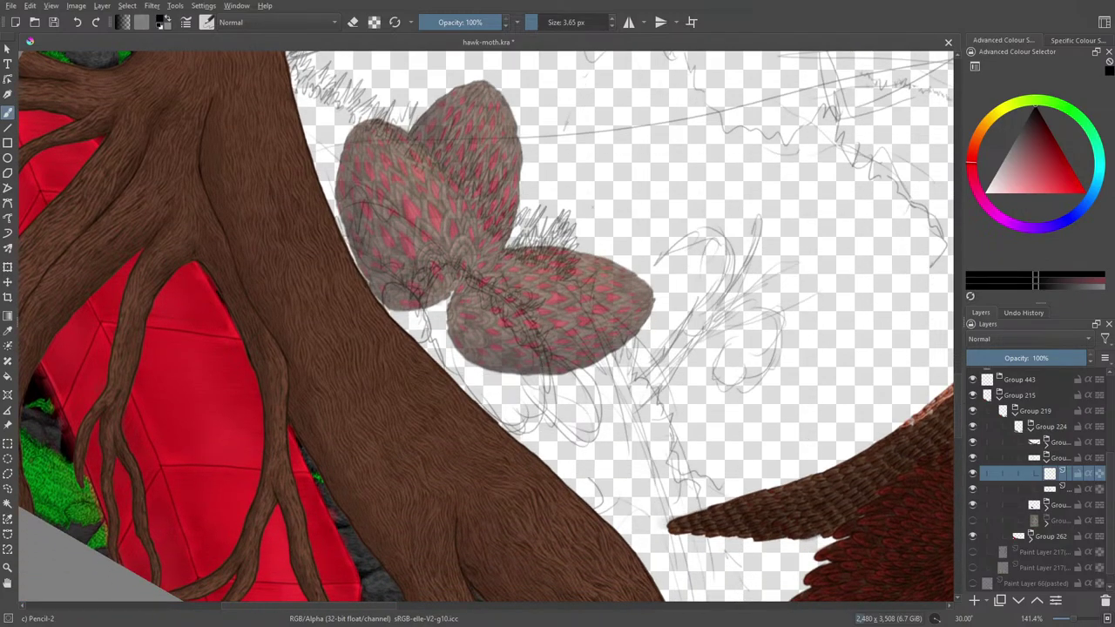
{"action": "mouse_move", "coordinate": [541, 356]}
{"action": "left_mouse_down"}
{"action": "mouse_move", "coordinate": [542, 415]}
{"action": "mouse_move", "coordinate": [542, 403]}
{"action": "mouse_move", "coordinate": [522, 439]}
{"action": "left_mouse_up"}
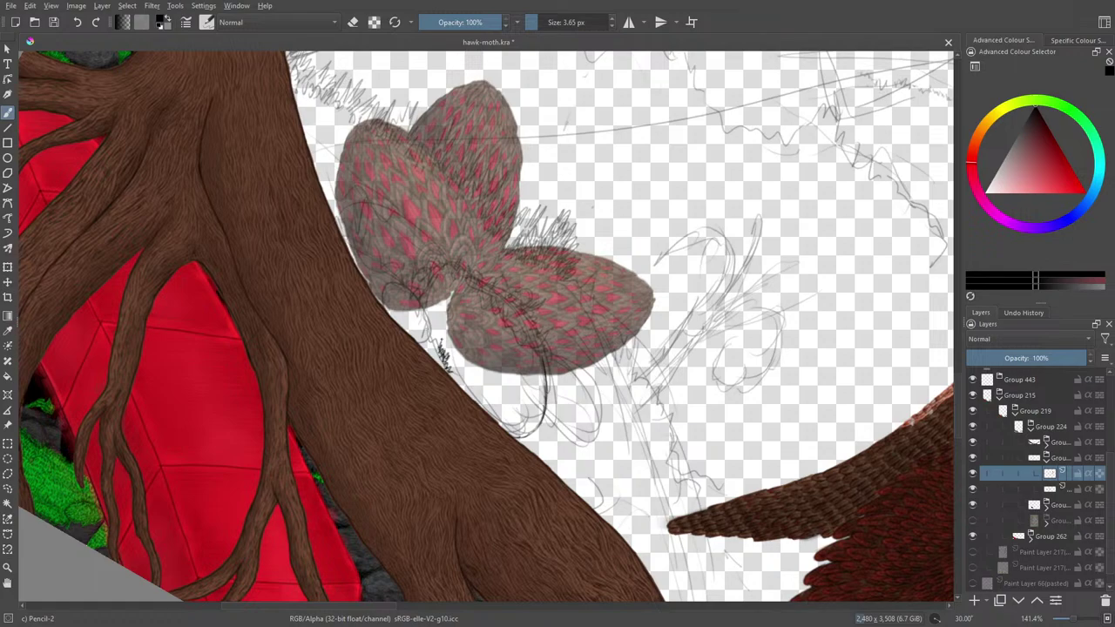
{"action": "left_click_drag", "start_coordinate": [435, 332], "coordinate": [417, 340]}
- Draw jagged grass tufts along the root edge beneath the pods and a curved, grassy outline across the lower pods
{"action": "right_click", "coordinate": [386, 249]}
{"action": "mouse_move", "coordinate": [402, 162]}
{"action": "left_mouse_down"}
{"action": "mouse_move", "coordinate": [395, 142]}
{"action": "mouse_move", "coordinate": [364, 160]}
{"action": "mouse_move", "coordinate": [368, 148]}
{"action": "mouse_move", "coordinate": [422, 161]}
{"action": "left_mouse_up"}
{"action": "key", "text": "Escape"}
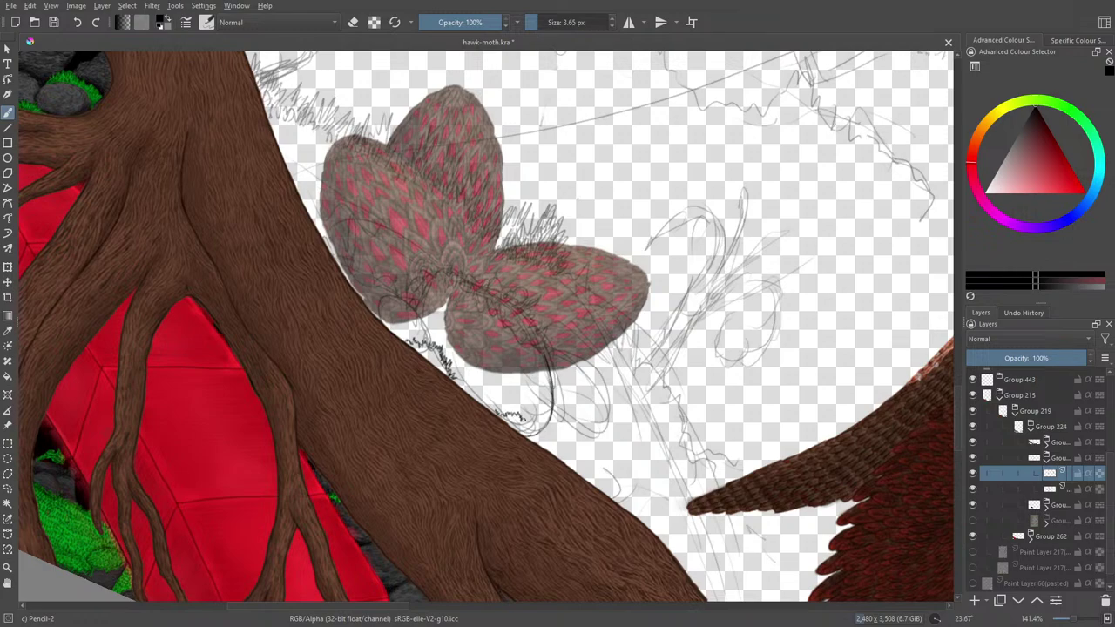
{"action": "left_click_drag", "start_coordinate": [530, 422], "coordinate": [534, 406]}
{"action": "left_click_drag", "start_coordinate": [535, 427], "coordinate": [559, 402]}
{"action": "left_click_drag", "start_coordinate": [574, 419], "coordinate": [593, 412]}
{"action": "mouse_move", "coordinate": [602, 425]}
{"action": "left_mouse_down"}
{"action": "mouse_move", "coordinate": [618, 404]}
{"action": "mouse_move", "coordinate": [608, 401]}
{"action": "left_mouse_up"}
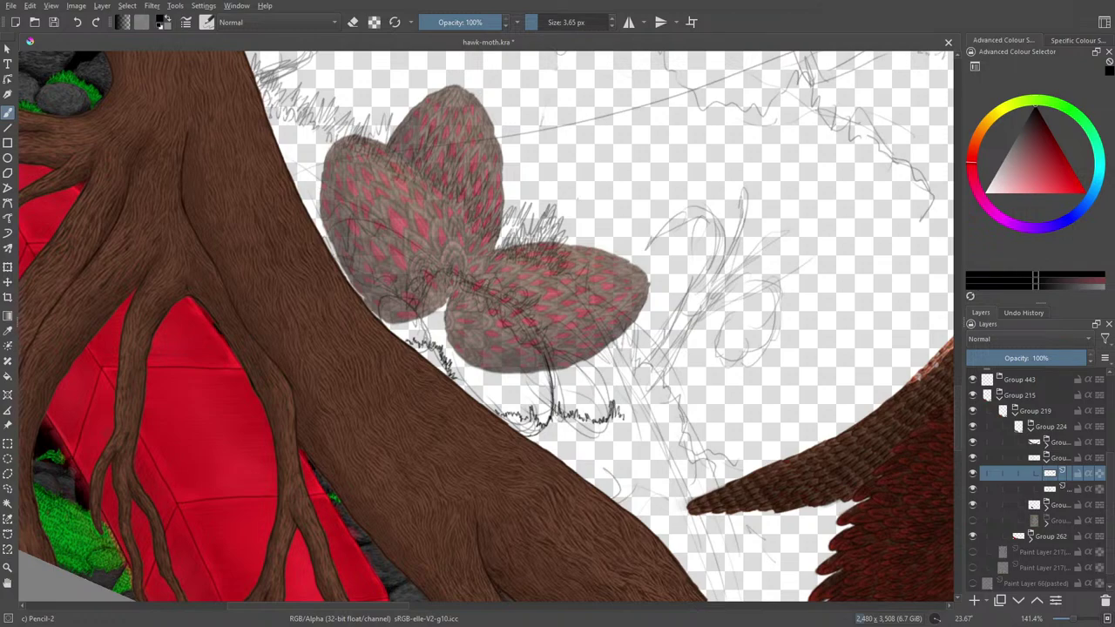
{"action": "left_click_drag", "start_coordinate": [430, 341], "coordinate": [402, 303]}
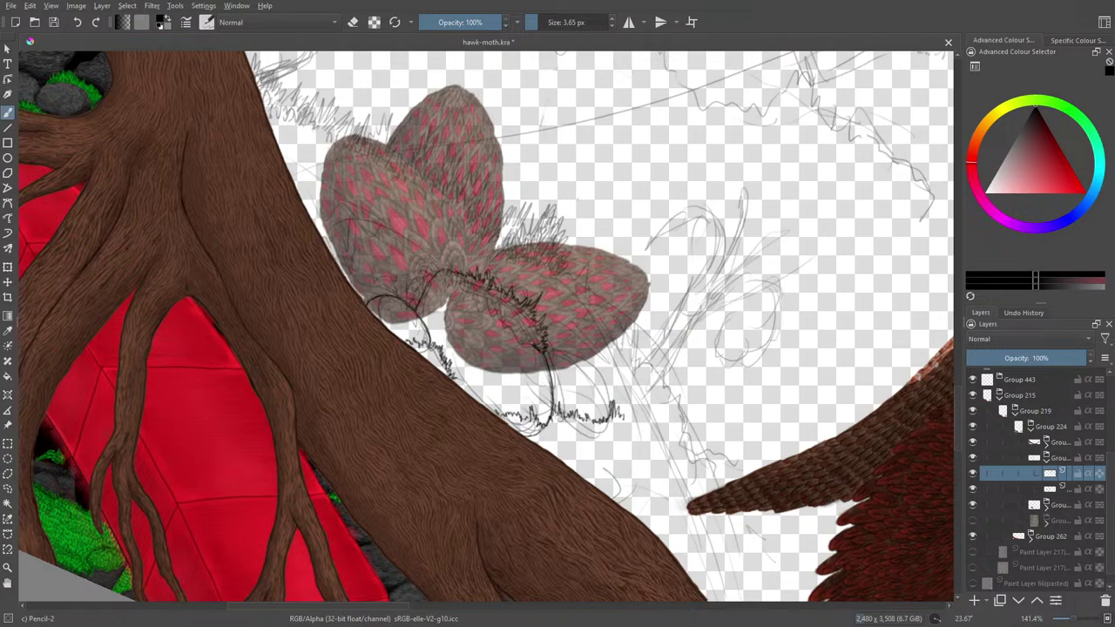
- Thicken the grass band across the lower pod with dense, short pencil blades along the rock's upper outline
{"action": "left_click_drag", "start_coordinate": [517, 338], "coordinate": [523, 348]}
{"action": "right_click", "coordinate": [492, 251]}
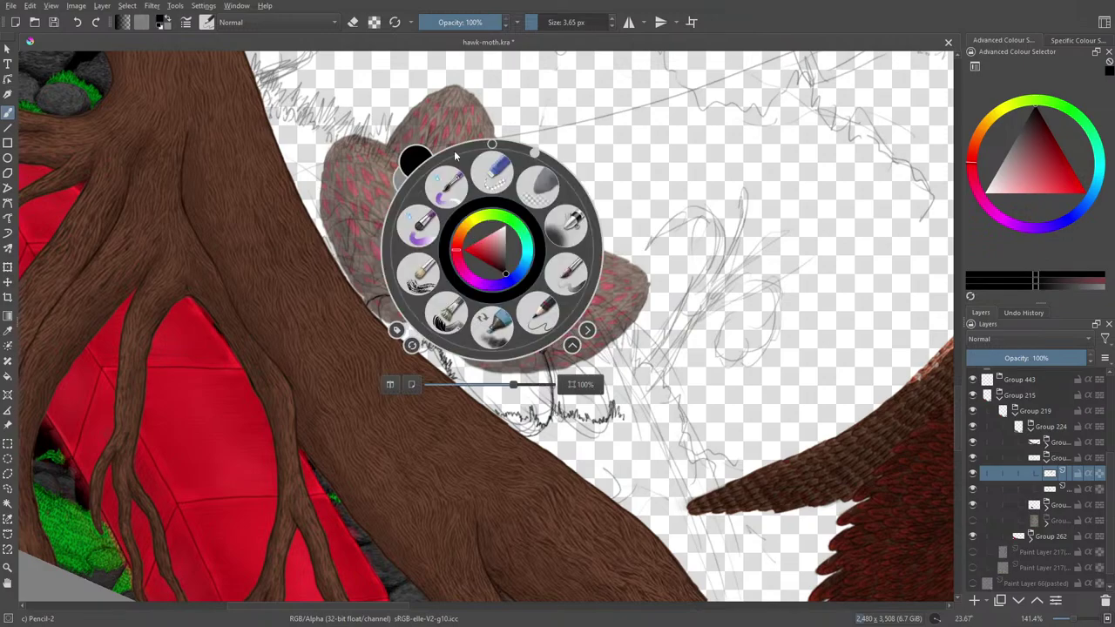
{"action": "left_click_drag", "start_coordinate": [493, 144], "coordinate": [440, 153]}
{"action": "left_click", "coordinate": [364, 121]}
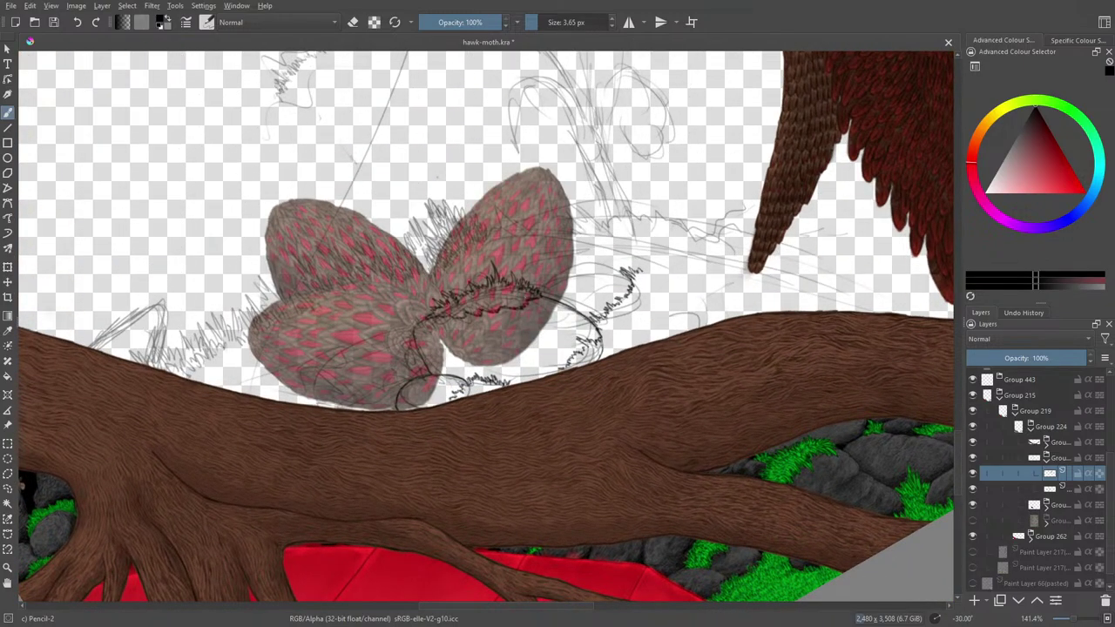
{"action": "left_click_drag", "start_coordinate": [521, 295], "coordinate": [524, 289]}
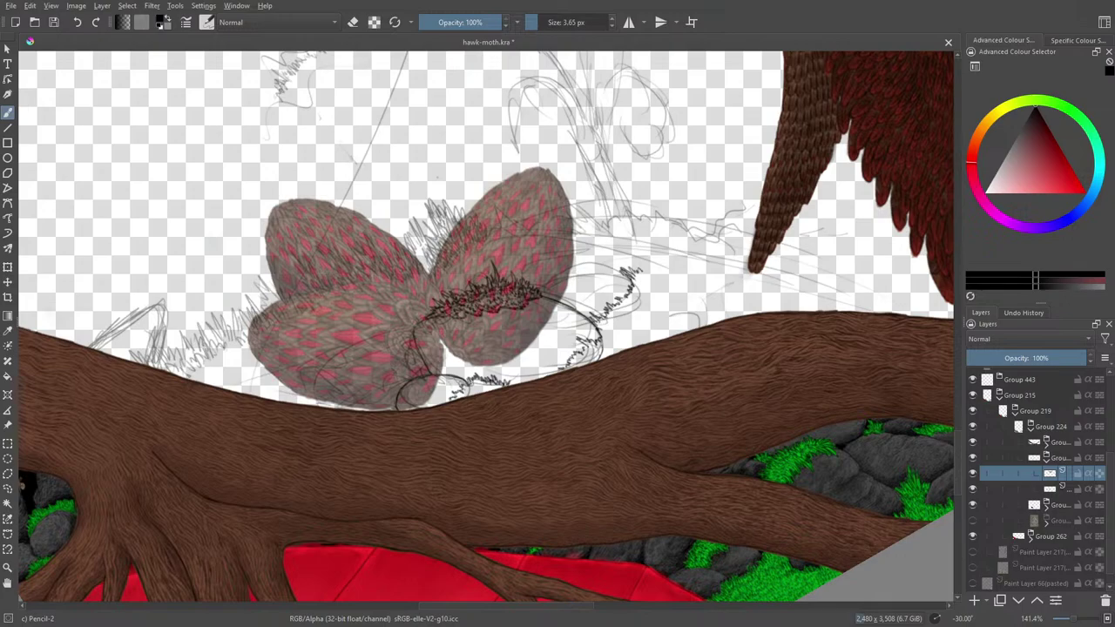
- Pencil dense grass blades along the root edge, below the small curved stone outline
{"action": "right_click", "coordinate": [348, 294]}
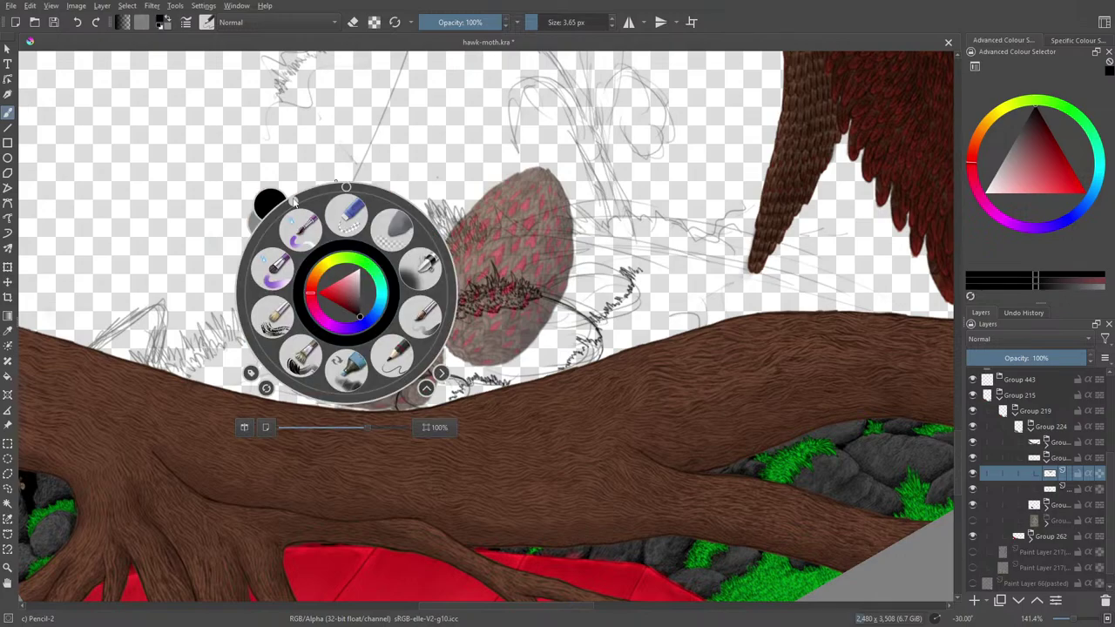
{"action": "left_click_drag", "start_coordinate": [298, 183], "coordinate": [451, 215]}
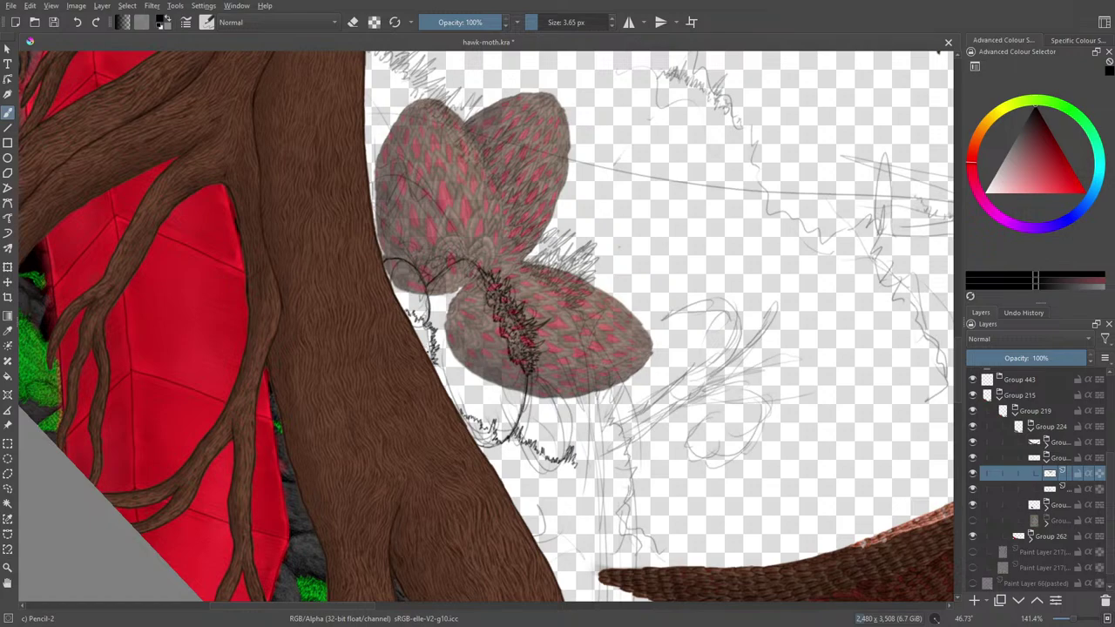
{"action": "left_click_drag", "start_coordinate": [428, 343], "coordinate": [418, 333]}
{"action": "mouse_move", "coordinate": [349, 614]}
{"action": "left_mouse_down"}
{"action": "mouse_move", "coordinate": [263, 617]}
{"action": "mouse_move", "coordinate": [354, 617]}
{"action": "left_mouse_up"}
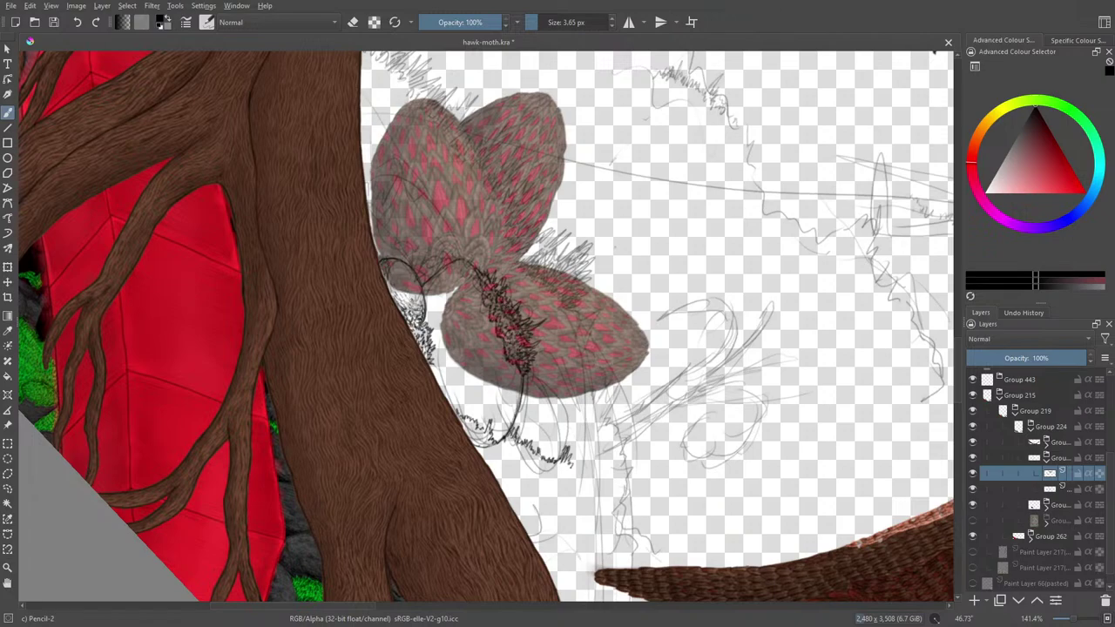
{"action": "left_click_drag", "start_coordinate": [413, 305], "coordinate": [422, 298]}
- Shade the large rock outline beside the root with curved pencil hatching, down to the grass at its base
{"action": "right_click", "coordinate": [350, 229]}
{"action": "mouse_move", "coordinate": [417, 144]}
{"action": "left_mouse_down"}
{"action": "mouse_move", "coordinate": [436, 163]}
{"action": "mouse_move", "coordinate": [433, 152]}
{"action": "left_mouse_up"}
{"action": "left_click", "coordinate": [433, 151]}
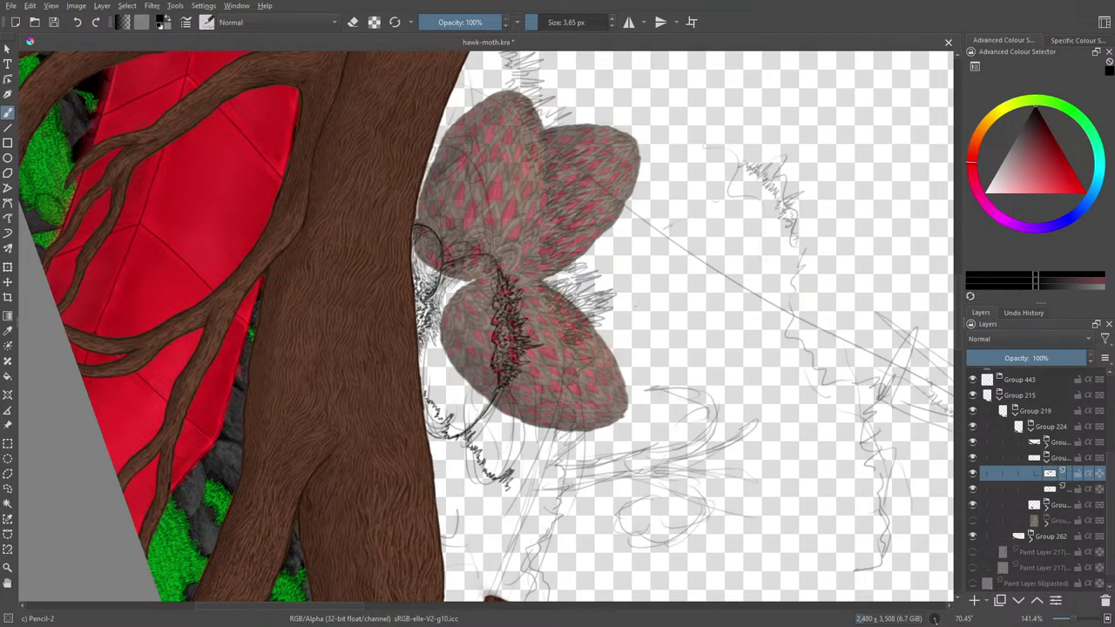
{"action": "left_click_drag", "start_coordinate": [496, 392], "coordinate": [485, 410]}
{"action": "left_click_drag", "start_coordinate": [455, 430], "coordinate": [466, 420]}
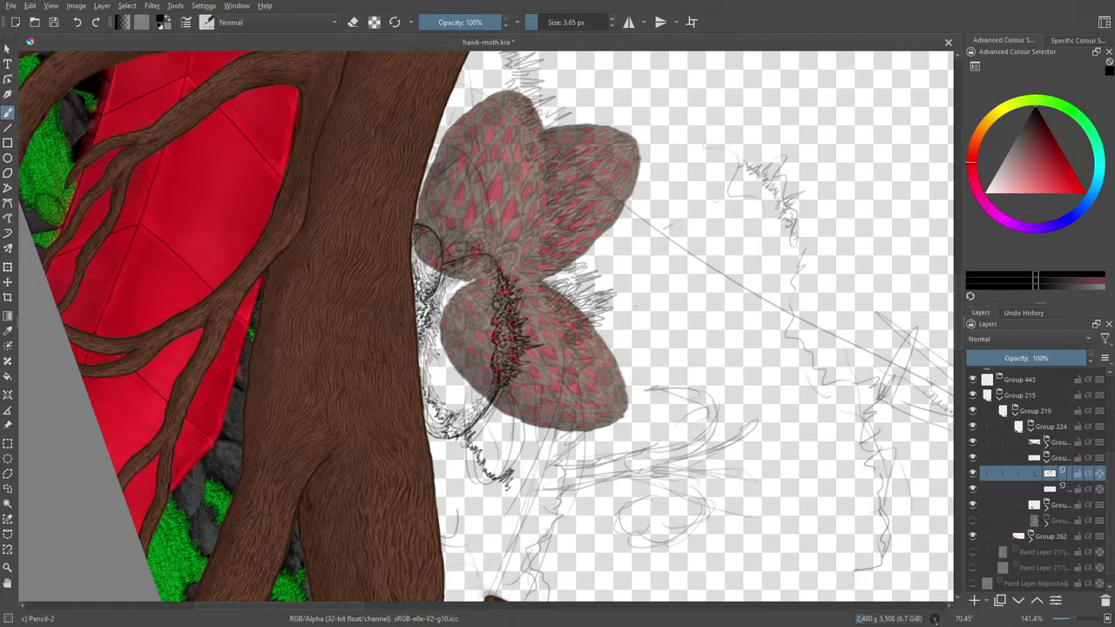
{"action": "left_click_drag", "start_coordinate": [439, 347], "coordinate": [436, 337]}
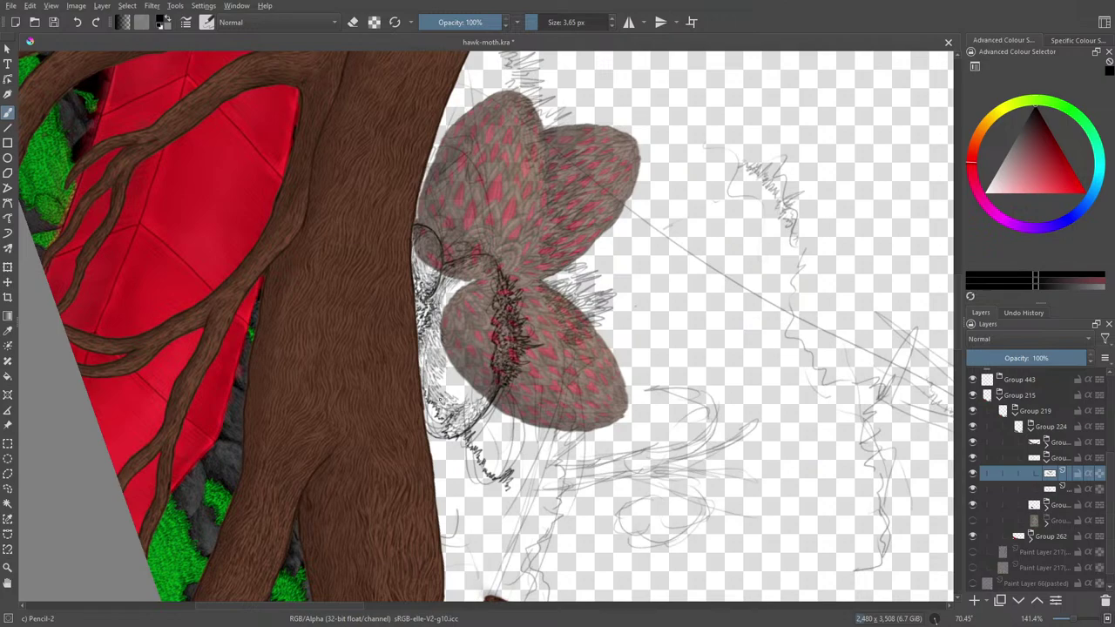
{"action": "left_click_drag", "start_coordinate": [442, 407], "coordinate": [452, 401]}
- Continue the fine pencil hatching over the large rock, filling the gap between the pods and the root and the area across the pod
{"action": "right_click", "coordinate": [463, 266]}
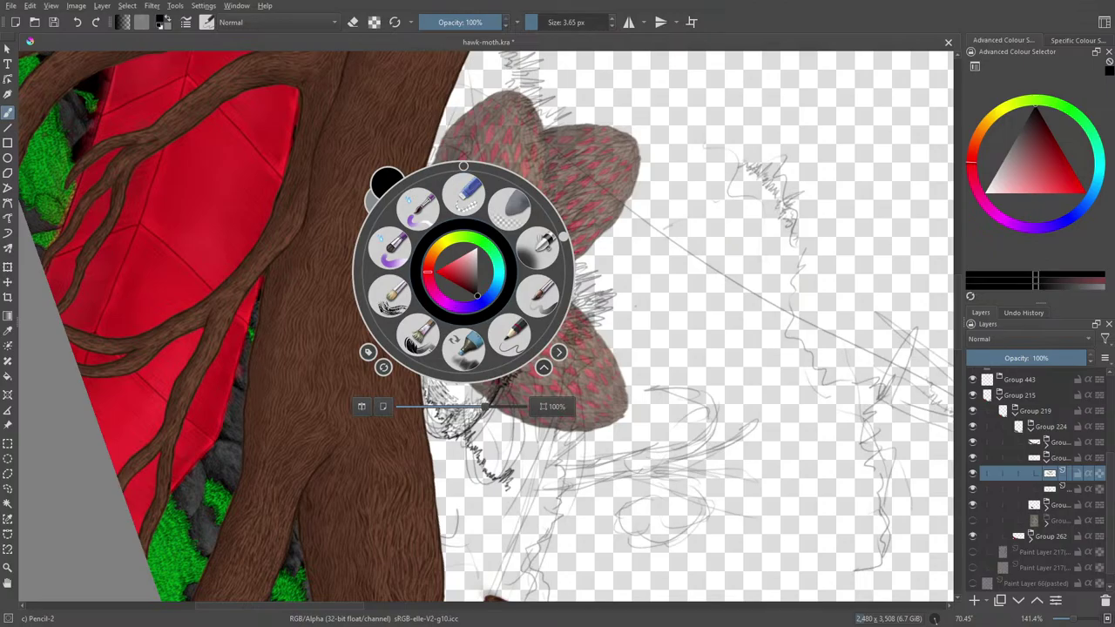
{"action": "left_click_drag", "start_coordinate": [562, 235], "coordinate": [362, 235]}
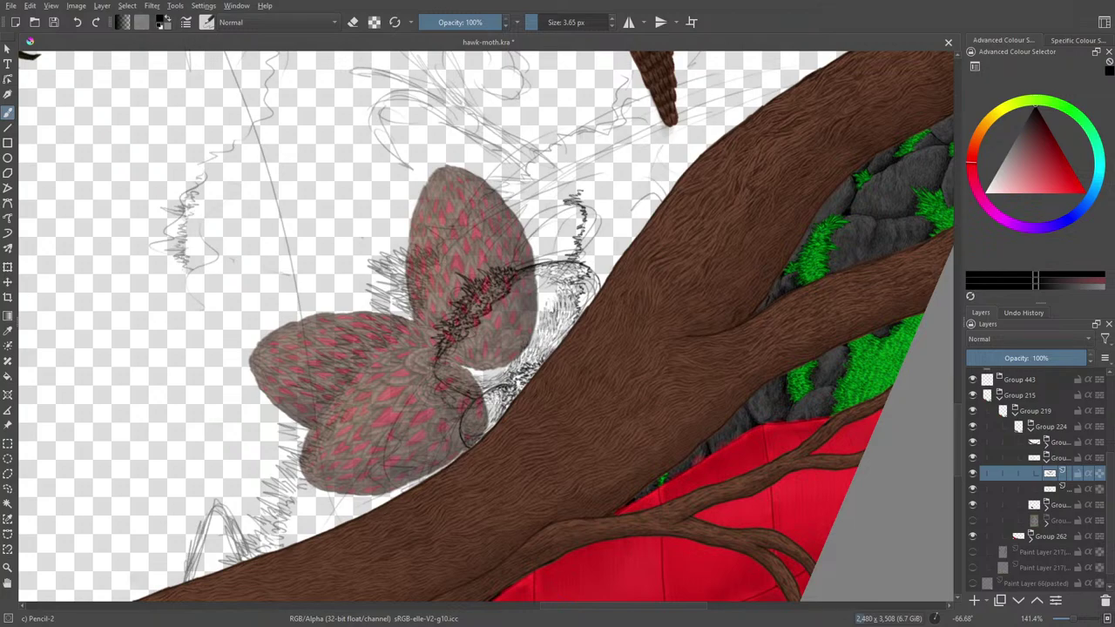
{"action": "left_click_drag", "start_coordinate": [536, 344], "coordinate": [544, 330]}
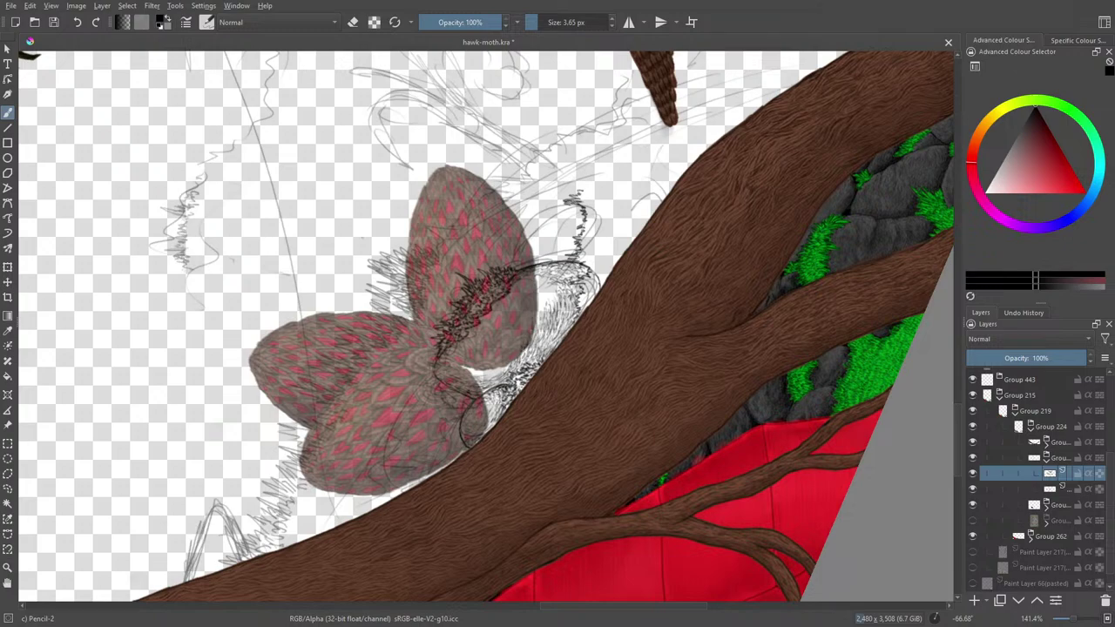
{"action": "mouse_move", "coordinate": [539, 315]}
{"action": "left_mouse_down"}
{"action": "mouse_move", "coordinate": [556, 287]}
{"action": "mouse_move", "coordinate": [563, 305]}
{"action": "mouse_move", "coordinate": [566, 269]}
{"action": "mouse_move", "coordinate": [580, 262]}
{"action": "mouse_move", "coordinate": [535, 277]}
{"action": "mouse_move", "coordinate": [543, 301]}
{"action": "left_mouse_up"}
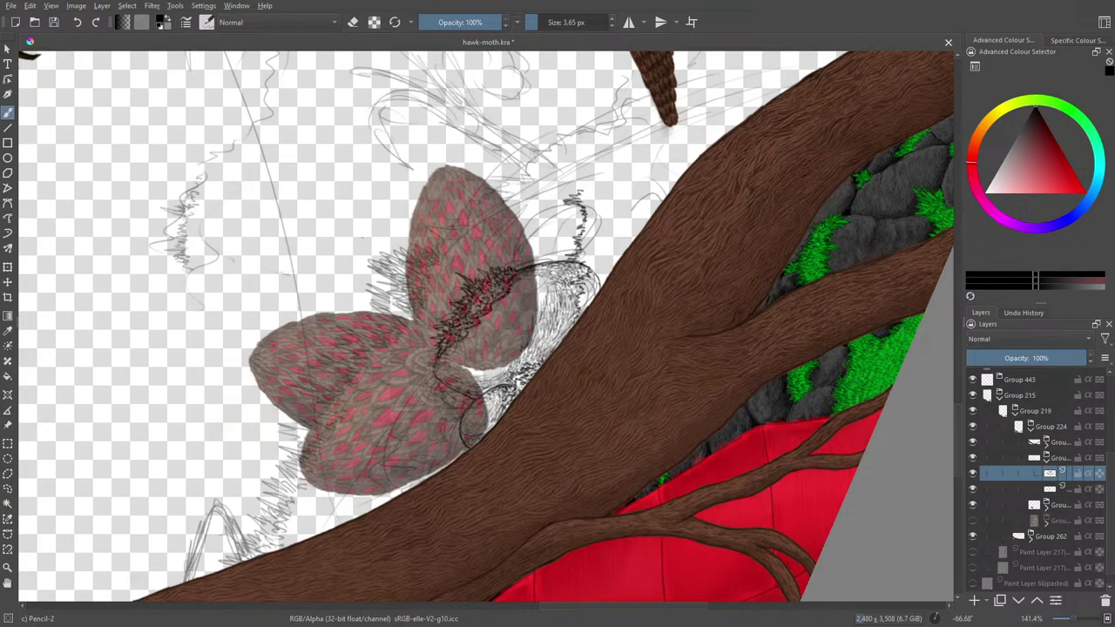
{"action": "left_click_drag", "start_coordinate": [501, 367], "coordinate": [481, 380]}
{"action": "mouse_move", "coordinate": [484, 369]}
{"action": "left_mouse_down"}
{"action": "mouse_move", "coordinate": [471, 375]}
{"action": "mouse_move", "coordinate": [486, 373]}
{"action": "left_mouse_up"}
{"action": "left_click_drag", "start_coordinate": [475, 347], "coordinate": [462, 350]}
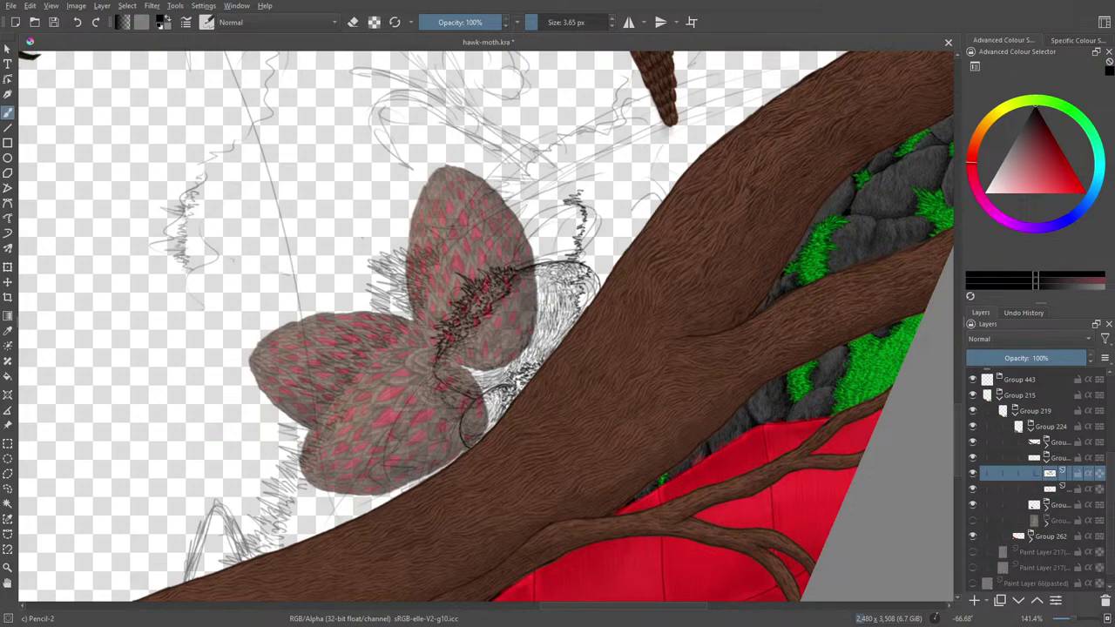
{"action": "left_click_drag", "start_coordinate": [482, 375], "coordinate": [495, 368]}
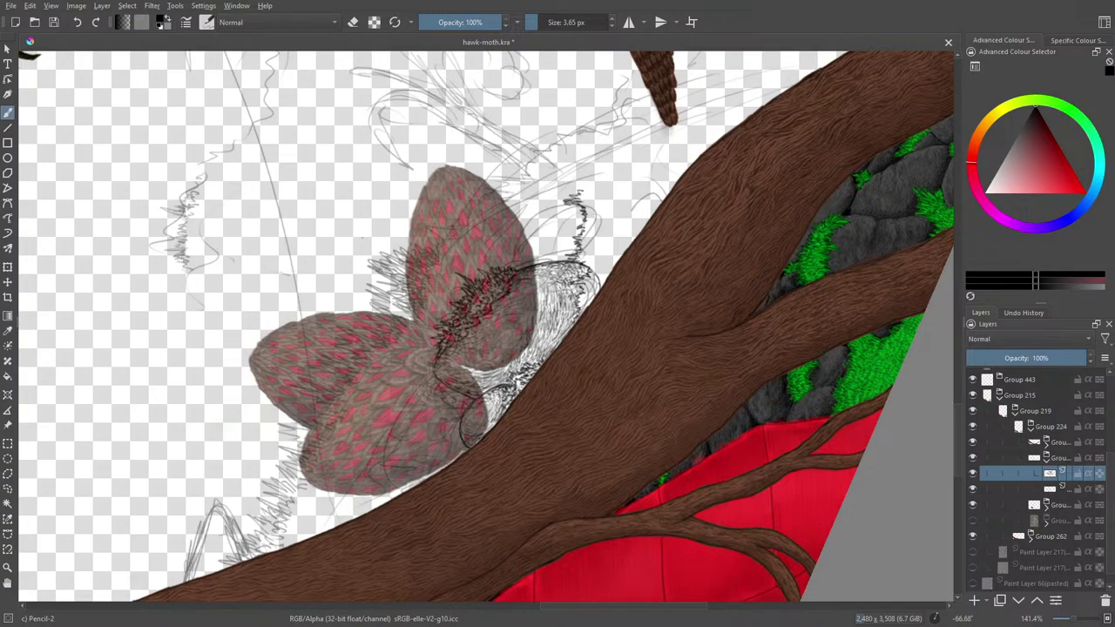
- Hide the pods' group and add pencil hatching to the exposed large and small rocks
{"action": "right_click", "coordinate": [526, 230]}
{"action": "left_click", "coordinate": [522, 144]}
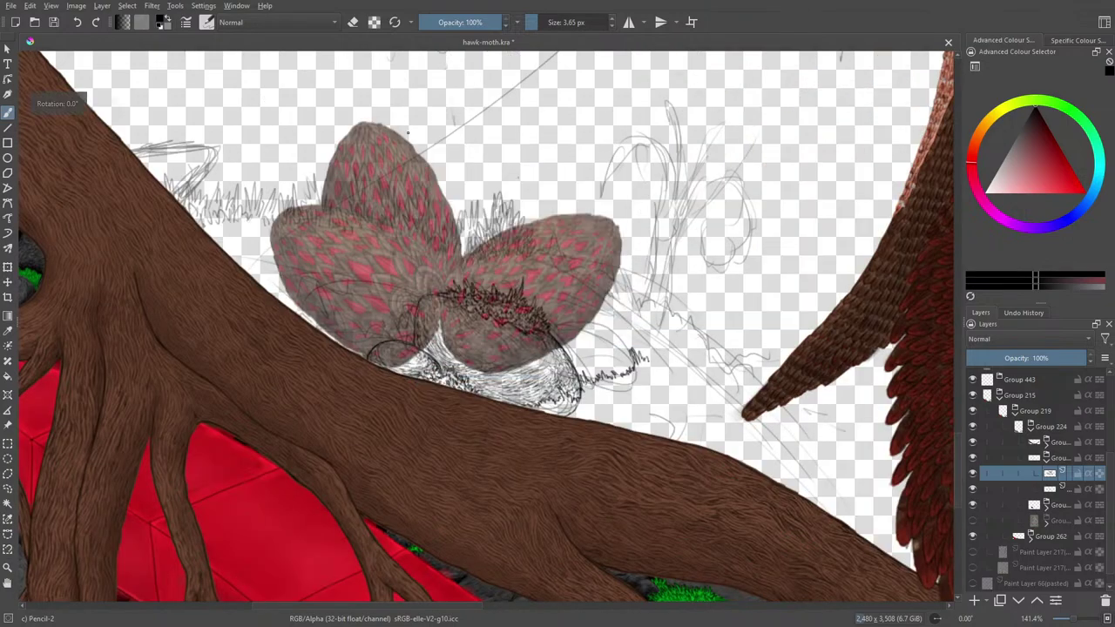
{"action": "left_click", "coordinate": [973, 505]}
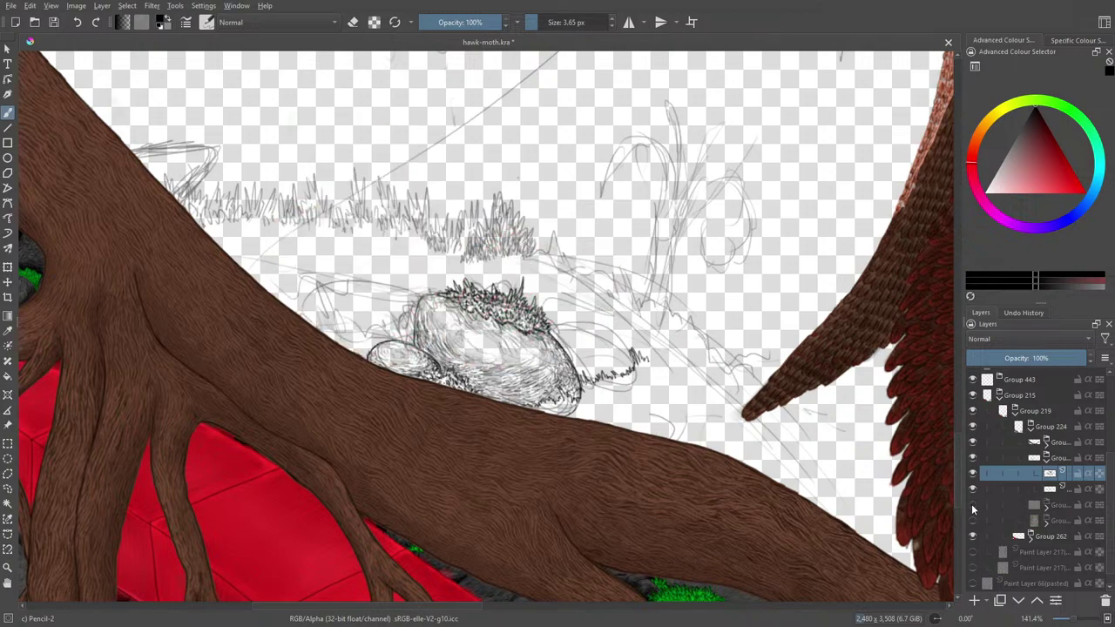
{"action": "right_click", "coordinate": [458, 290]}
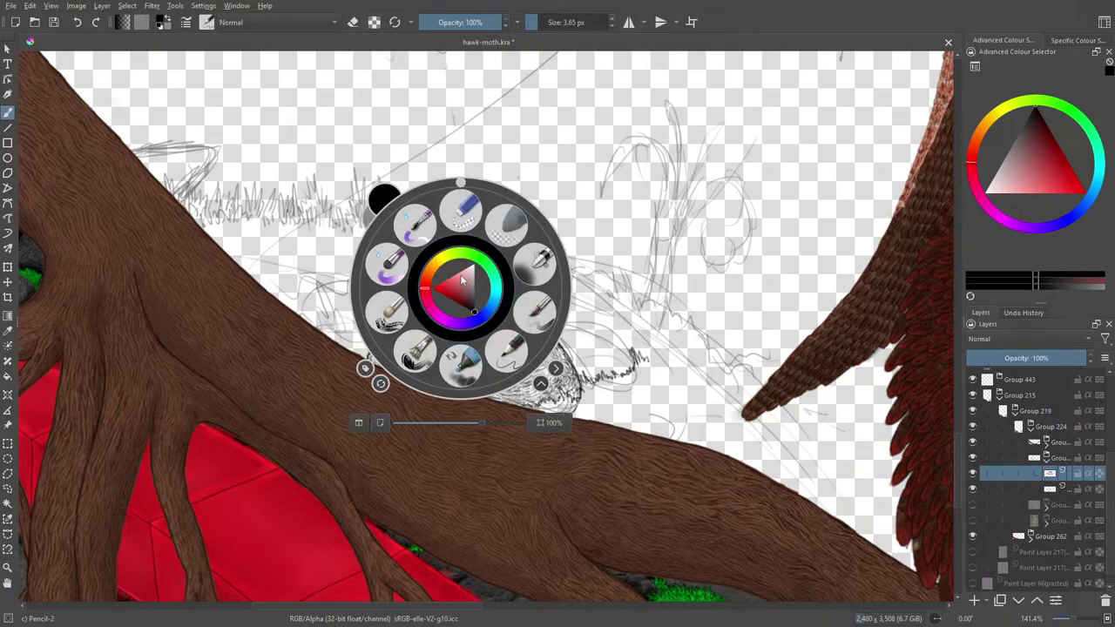
{"action": "left_click_drag", "start_coordinate": [462, 185], "coordinate": [512, 203]}
{"action": "right_click", "coordinate": [512, 203]}
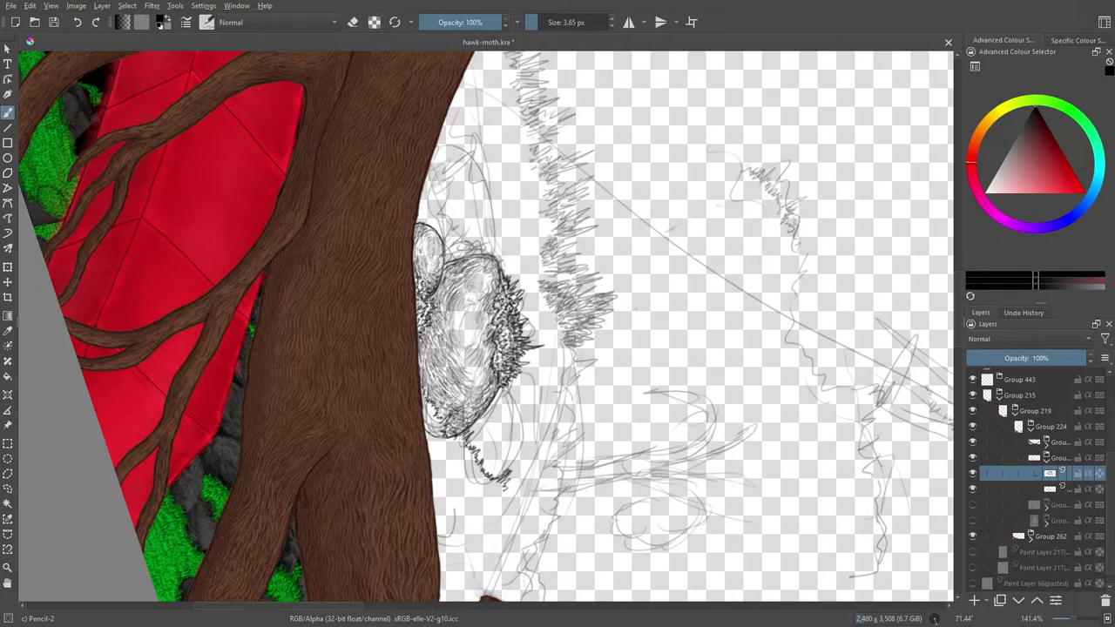
- Hide the rough sketch layer at 57% opacity so only the refined rock drawing shows
{"action": "left_click", "coordinate": [1049, 489]}
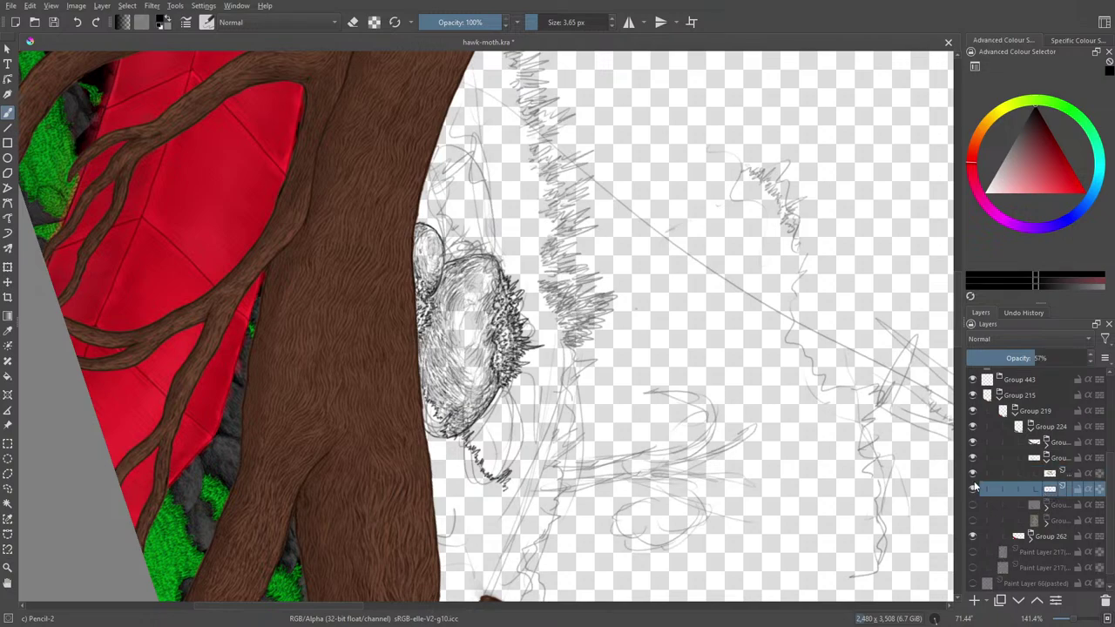
{"action": "left_click", "coordinate": [974, 489]}
{"action": "left_click", "coordinate": [973, 488]}
{"action": "left_click", "coordinate": [974, 490]}
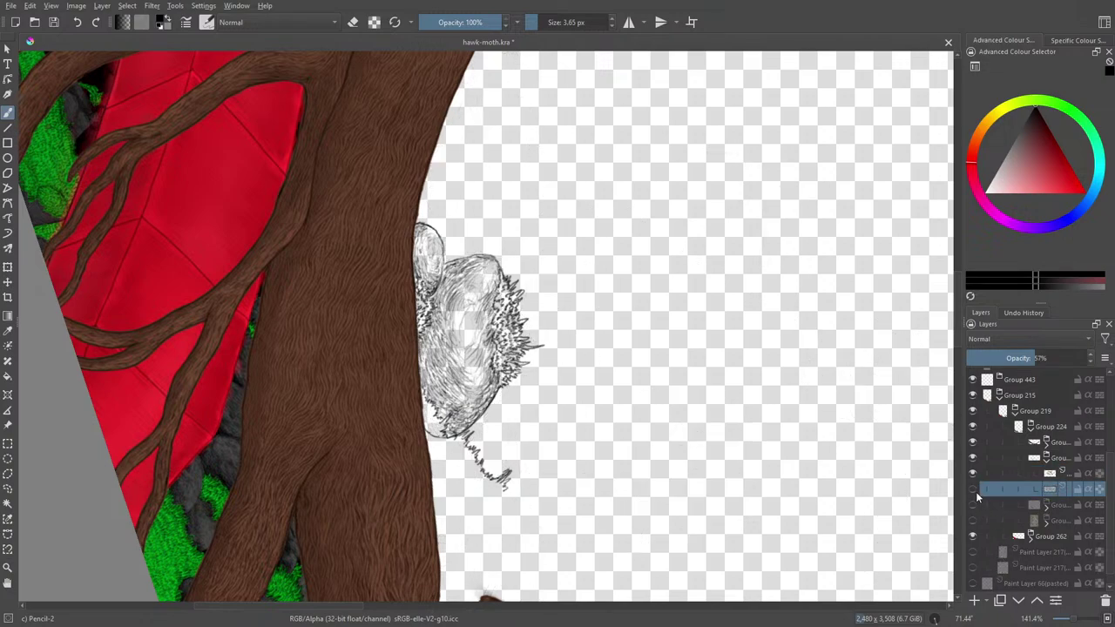
- Add a new layer beneath the rock line drawing and sample dark grey from the painted stones
{"action": "left_click", "coordinate": [974, 601]}
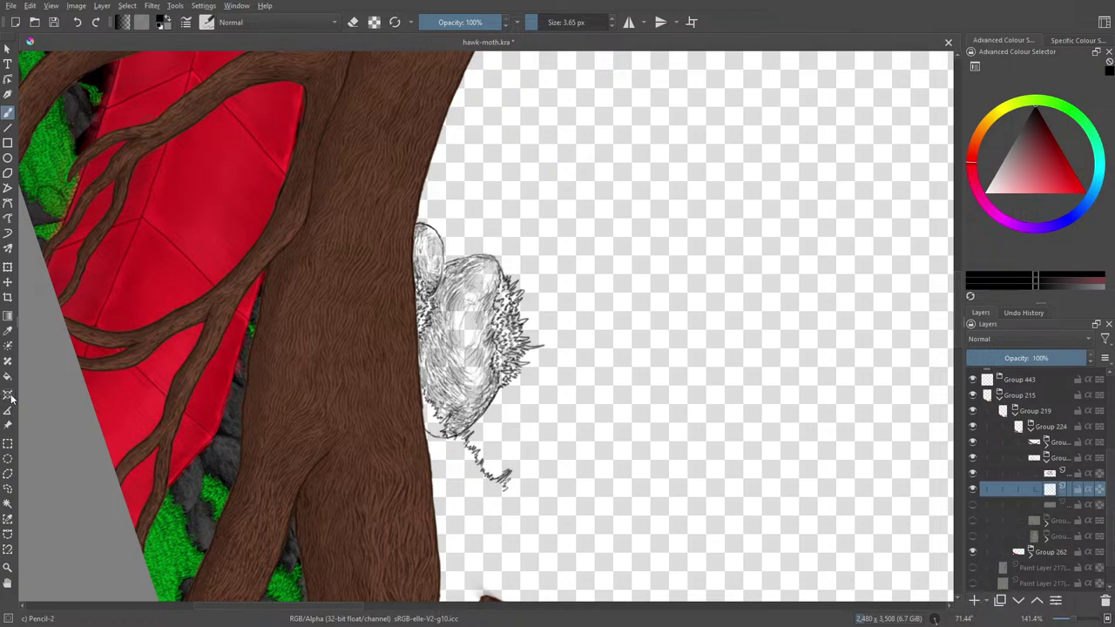
{"action": "left_click", "coordinate": [8, 330]}
{"action": "mouse_move", "coordinate": [214, 410]}
{"action": "left_mouse_down"}
{"action": "mouse_move", "coordinate": [239, 448]}
{"action": "mouse_move", "coordinate": [209, 396]}
{"action": "left_mouse_up"}
- Fill both rocks with flat dark grey using the Basic-1 brush at 40 px
{"action": "key", "text": "b"}
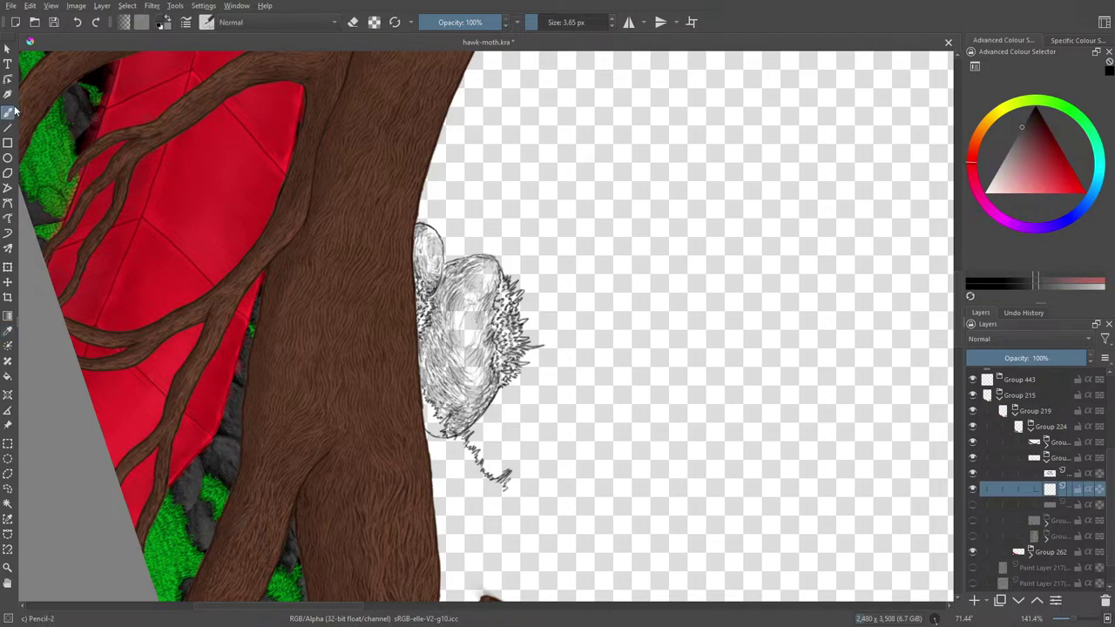
{"action": "left_click", "coordinate": [207, 21]}
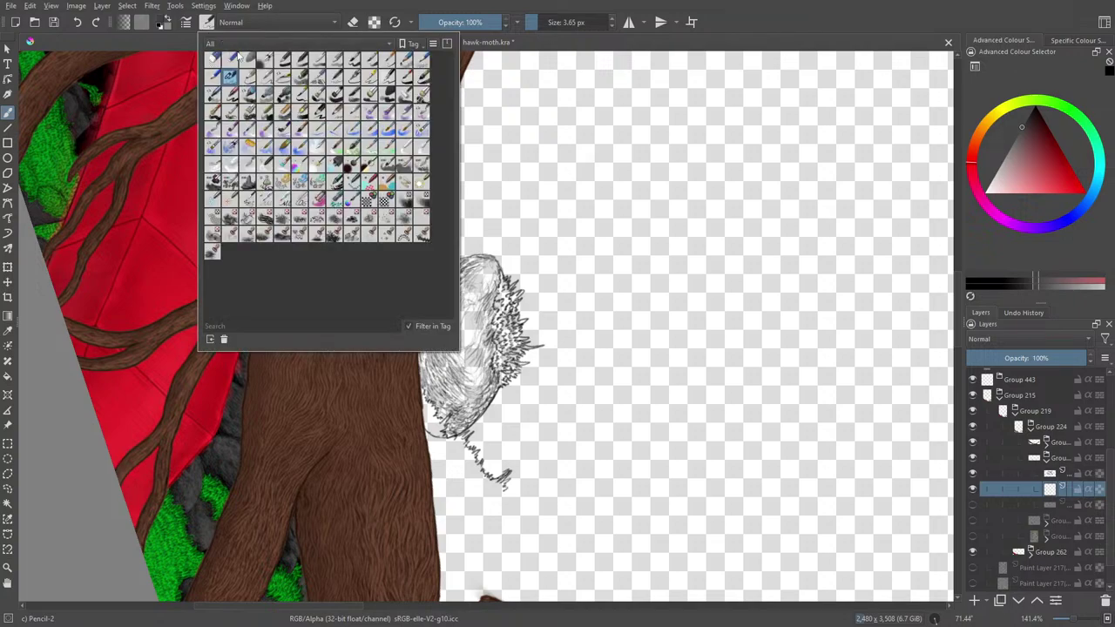
{"action": "left_click", "coordinate": [280, 63]}
{"action": "mouse_move", "coordinate": [470, 279]}
{"action": "left_mouse_down"}
{"action": "mouse_move", "coordinate": [442, 381]}
{"action": "mouse_move", "coordinate": [475, 356]}
{"action": "mouse_move", "coordinate": [455, 416]}
{"action": "mouse_move", "coordinate": [440, 384]}
{"action": "mouse_move", "coordinate": [436, 418]}
{"action": "mouse_move", "coordinate": [446, 393]}
{"action": "mouse_move", "coordinate": [429, 329]}
{"action": "mouse_move", "coordinate": [475, 270]}
{"action": "mouse_move", "coordinate": [481, 341]}
{"action": "mouse_move", "coordinate": [493, 310]}
{"action": "mouse_move", "coordinate": [504, 342]}
{"action": "mouse_move", "coordinate": [466, 272]}
{"action": "mouse_move", "coordinate": [409, 280]}
{"action": "mouse_move", "coordinate": [424, 299]}
{"action": "mouse_move", "coordinate": [423, 237]}
{"action": "mouse_move", "coordinate": [415, 303]}
{"action": "left_mouse_up"}
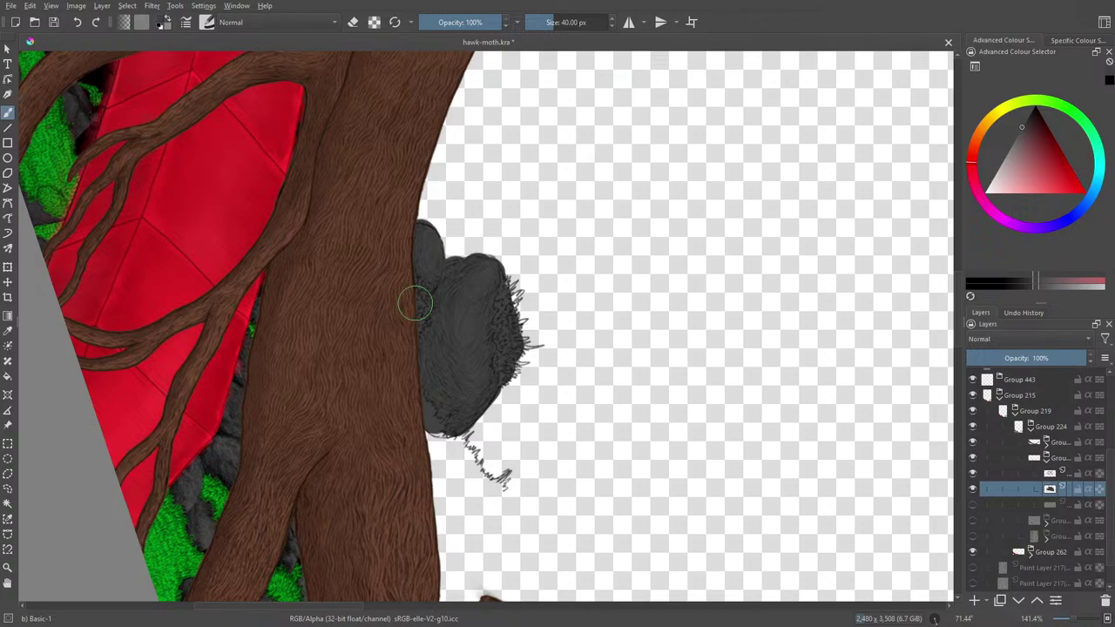
- Return to the rock line drawing layer and choose black with the Pencil-2 brush at 3.65 px
{"action": "left_click", "coordinate": [1024, 473]}
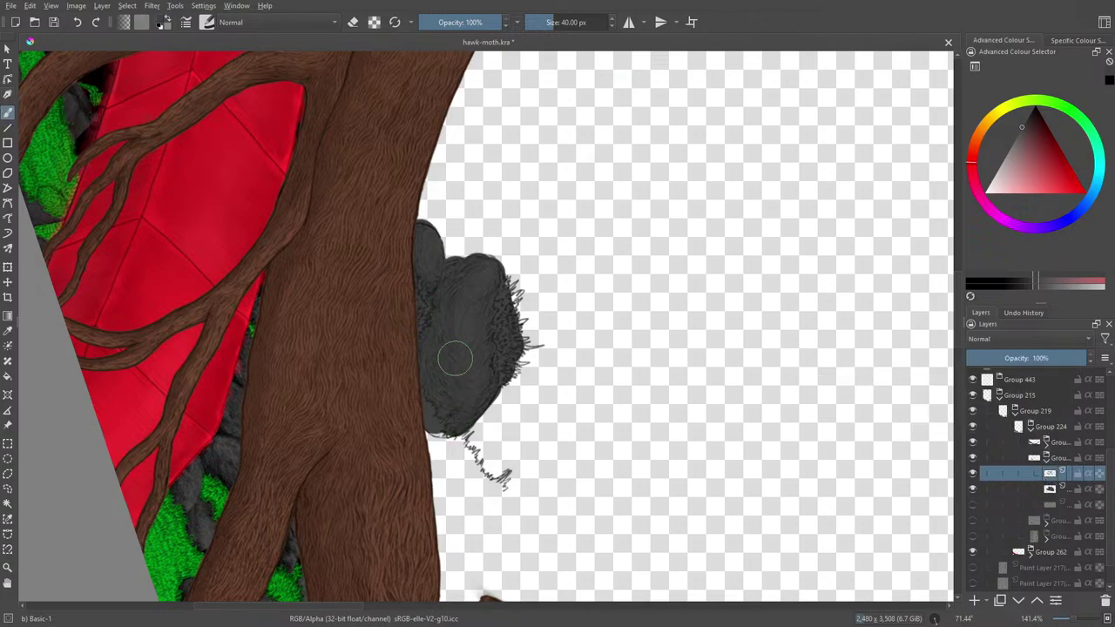
{"action": "right_click", "coordinate": [189, 303]}
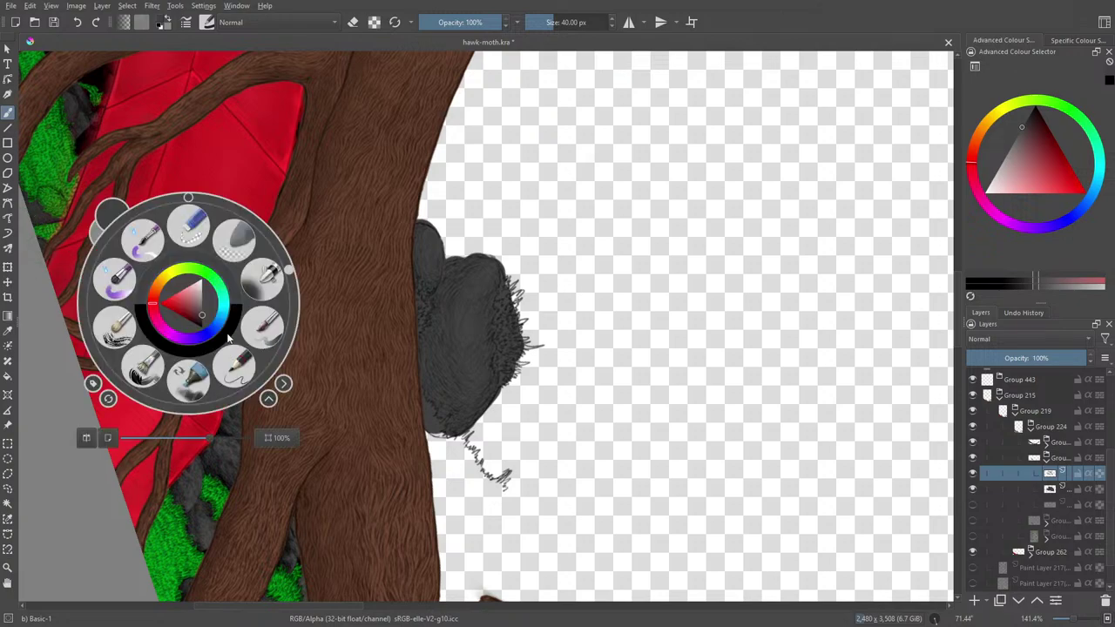
{"action": "left_click", "coordinate": [314, 324]}
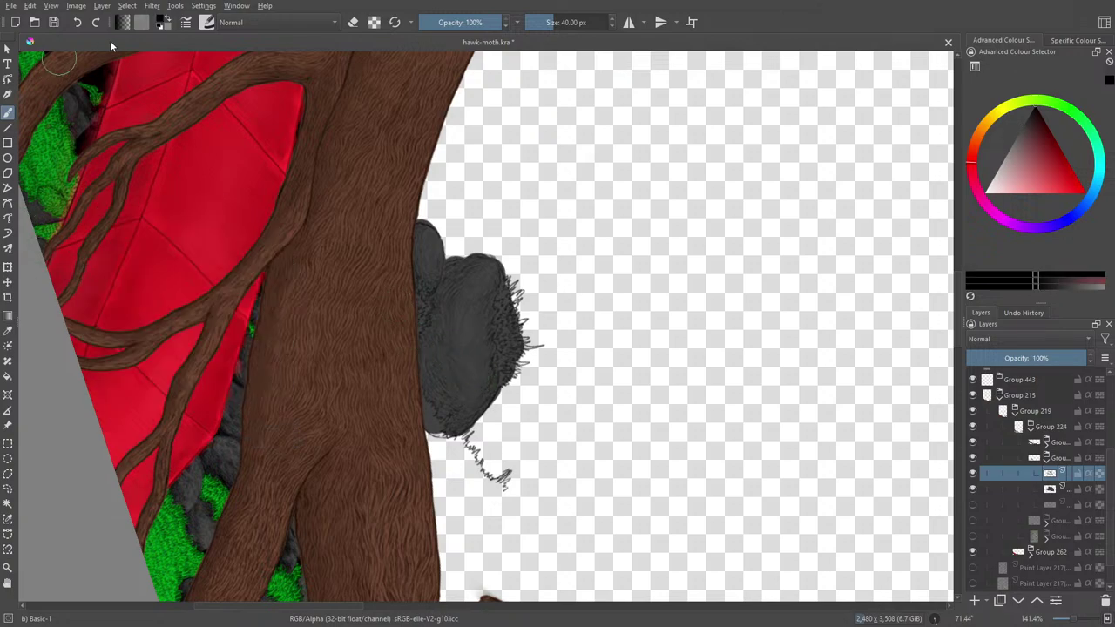
{"action": "left_click", "coordinate": [209, 26]}
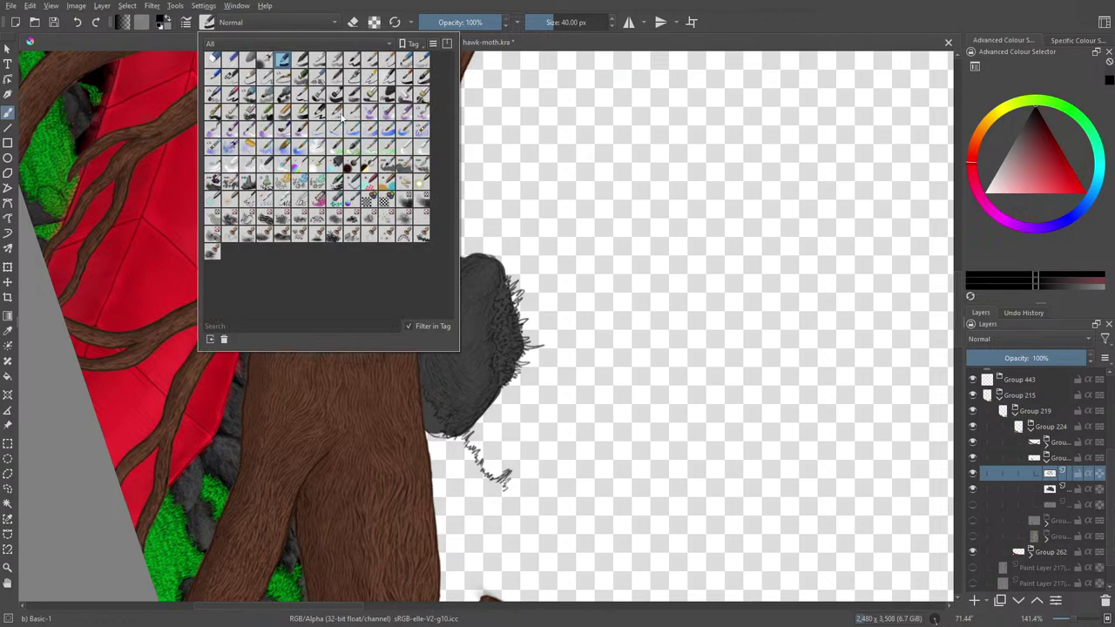
{"action": "left_click", "coordinate": [303, 74]}
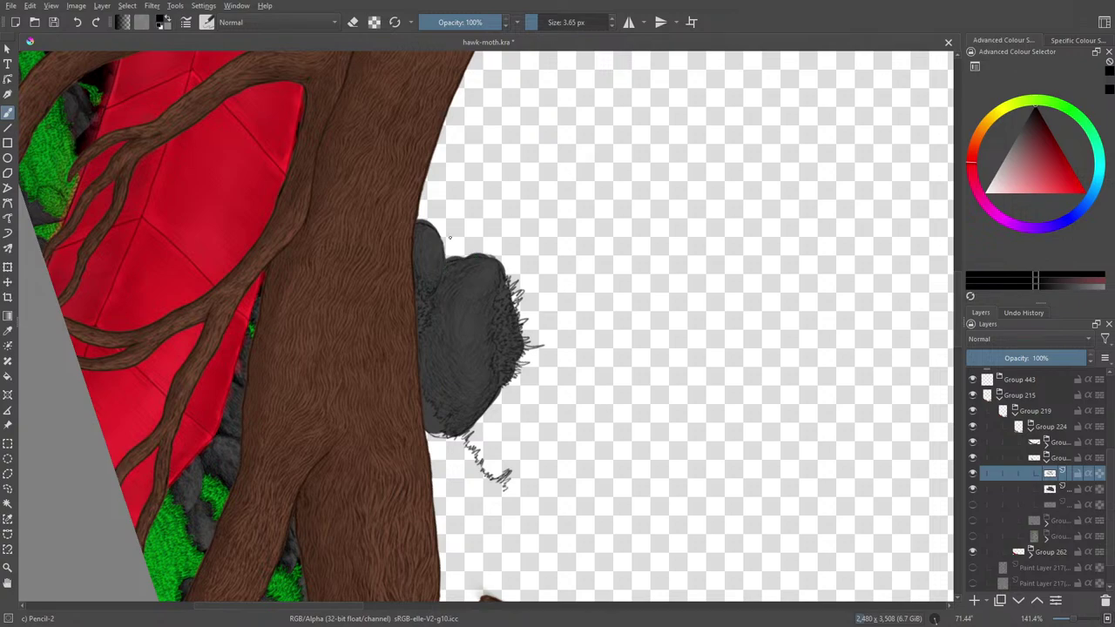
- Paint over the rock's pencil lines with the Basic-1 brush at 40 px while Preserve Alpha is on
{"action": "left_click", "coordinate": [374, 22]}
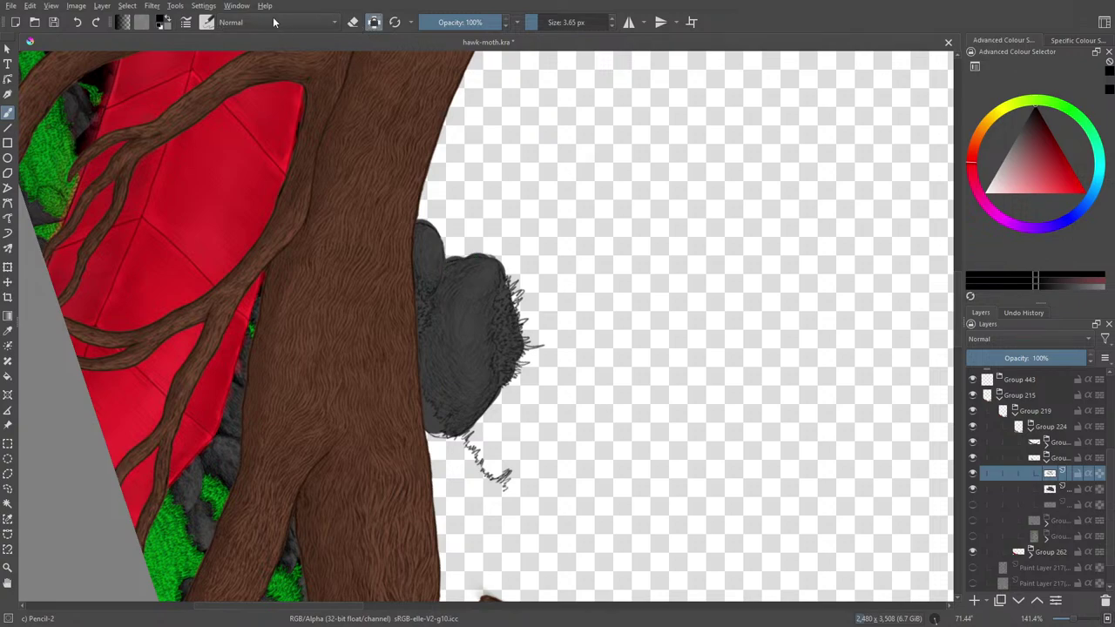
{"action": "left_click", "coordinate": [206, 22]}
{"action": "left_click", "coordinate": [282, 61]}
{"action": "right_click", "coordinate": [528, 241]}
{"action": "left_click", "coordinate": [463, 337]}
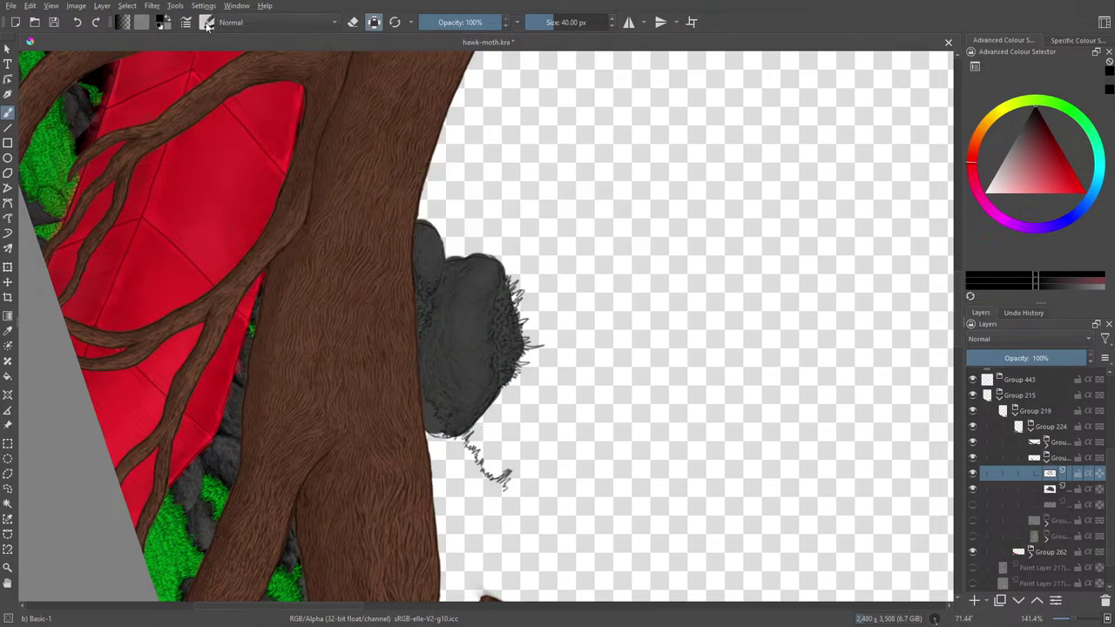
{"action": "left_click", "coordinate": [375, 21]}
- Switch to the Ink-3 Gpen brush at 5 px with black as the colour
{"action": "left_click", "coordinate": [206, 22]}
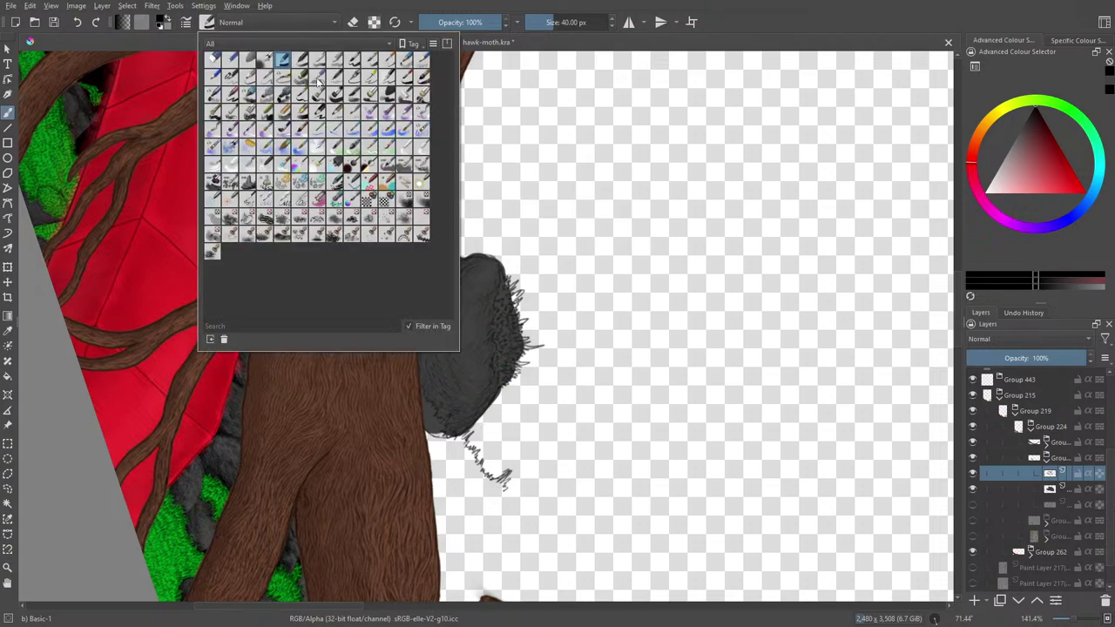
{"action": "left_click", "coordinate": [369, 76]}
{"action": "right_click", "coordinate": [558, 257]}
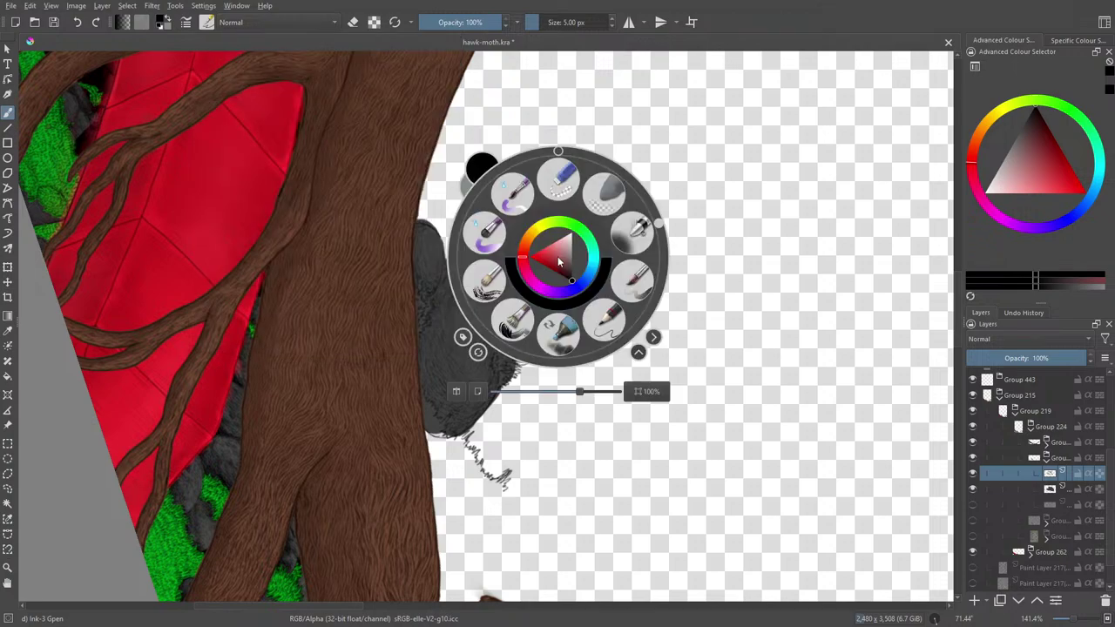
{"action": "right_click", "coordinate": [558, 256]}
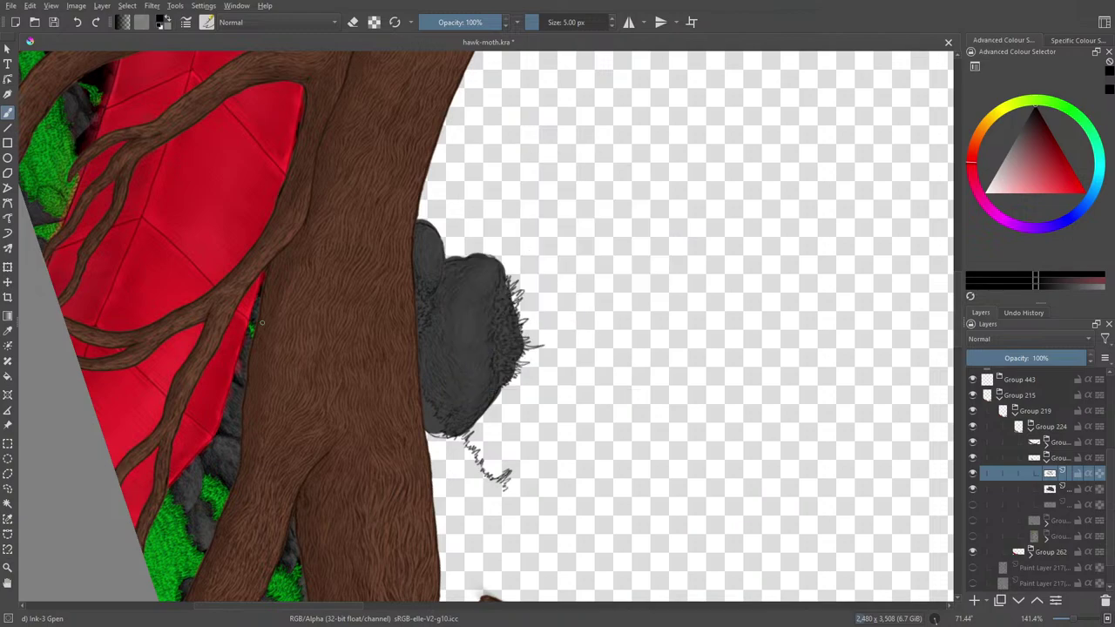
- Undo the last stroke and inspect the rocks' line drawing with the grey base layer temporarily hidden
{"action": "right_click", "coordinate": [264, 323]}
{"action": "right_click", "coordinate": [469, 329]}
{"action": "left_click", "coordinate": [76, 22]}
{"action": "left_click", "coordinate": [973, 489]}
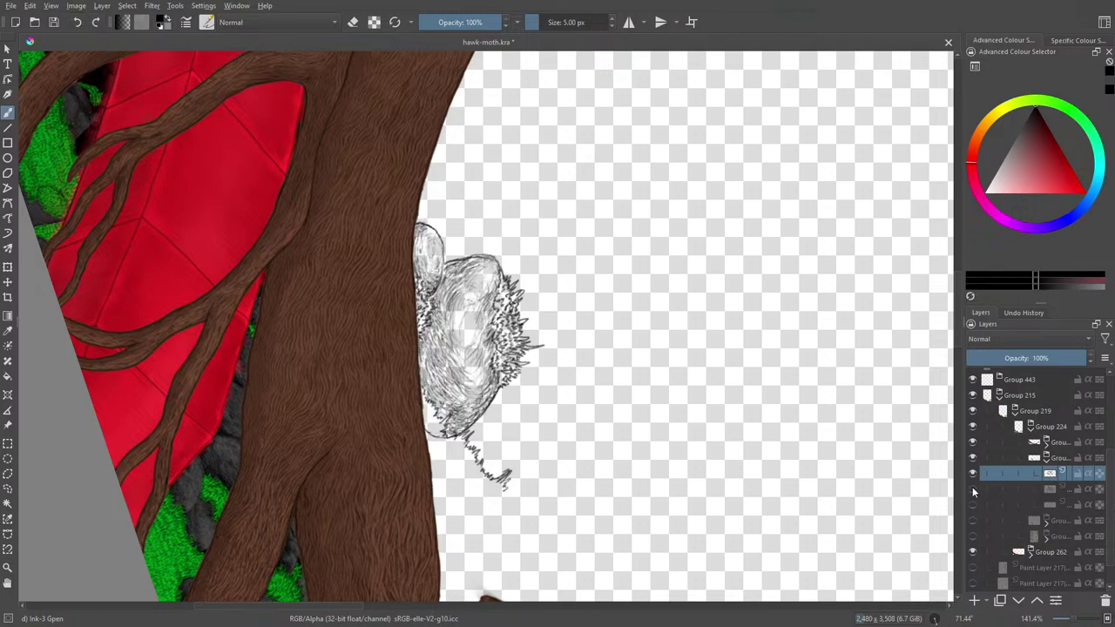
{"action": "left_click", "coordinate": [973, 489]}
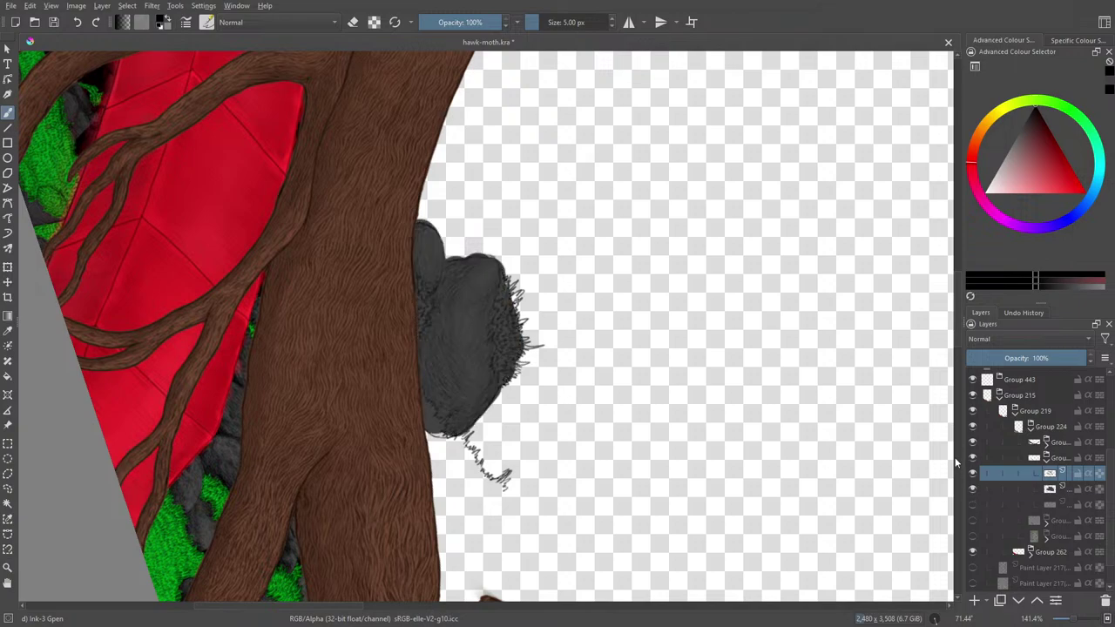
- Darken the hatching and outlines of both rocks with the Pencil-2 brush at 3.65 px in black
{"action": "left_click", "coordinate": [211, 25]}
{"action": "left_click", "coordinate": [229, 78]}
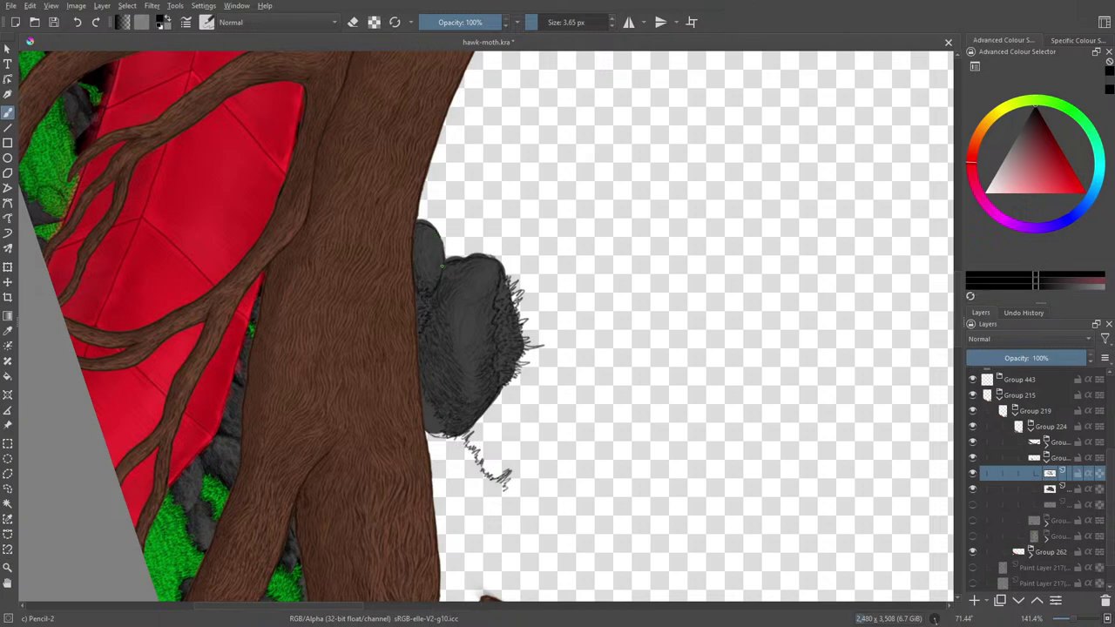
{"action": "right_click", "coordinate": [448, 242]}
{"action": "right_click", "coordinate": [447, 242]}
{"action": "right_click", "coordinate": [425, 180]}
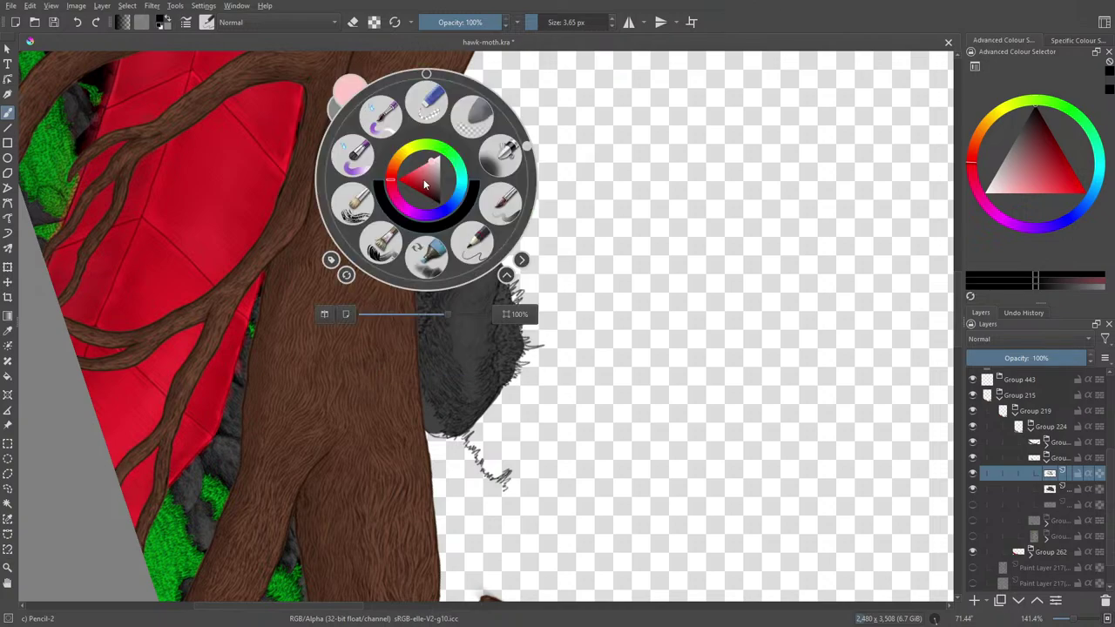
{"action": "right_click", "coordinate": [423, 178]}
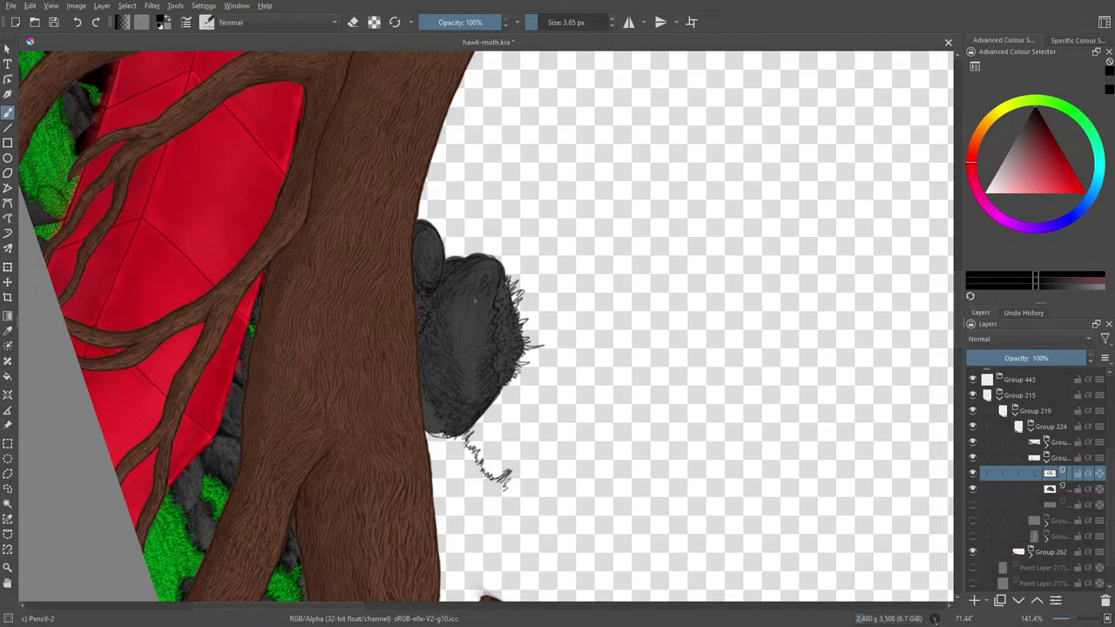
{"action": "left_click", "coordinate": [75, 23]}
{"action": "left_click", "coordinate": [75, 23]}
{"action": "left_click_drag", "start_coordinate": [482, 261], "coordinate": [497, 256]}
- Reset the canvas rotation and make the rocks' grey base layer active with the Pencil-2 brush
{"action": "right_click", "coordinate": [393, 371]}
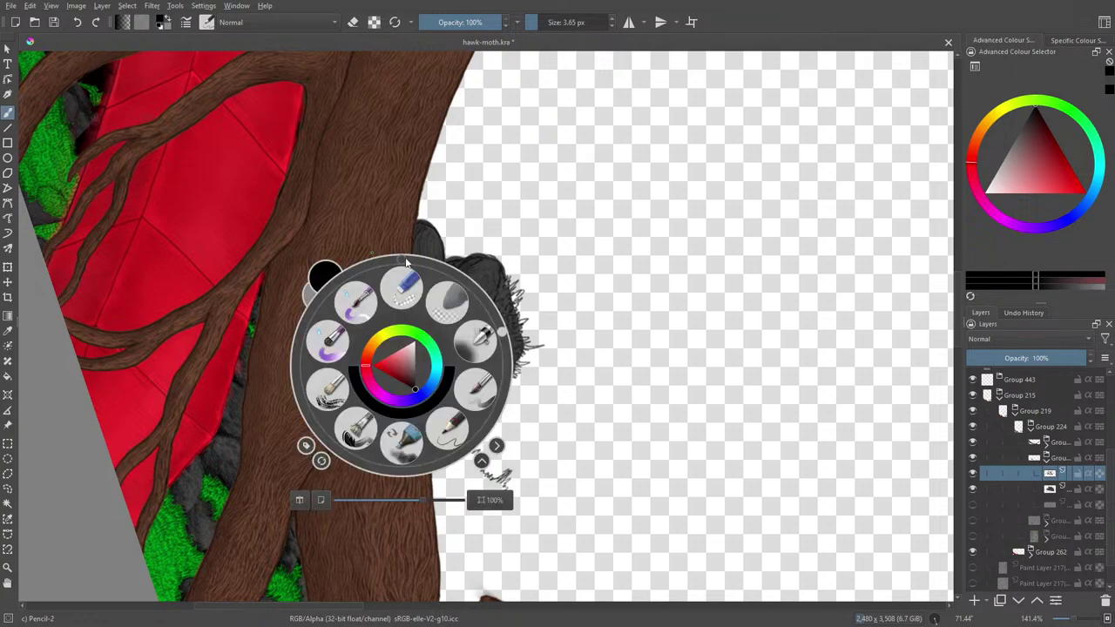
{"action": "left_click", "coordinate": [335, 478]}
{"action": "left_click", "coordinate": [271, 209]}
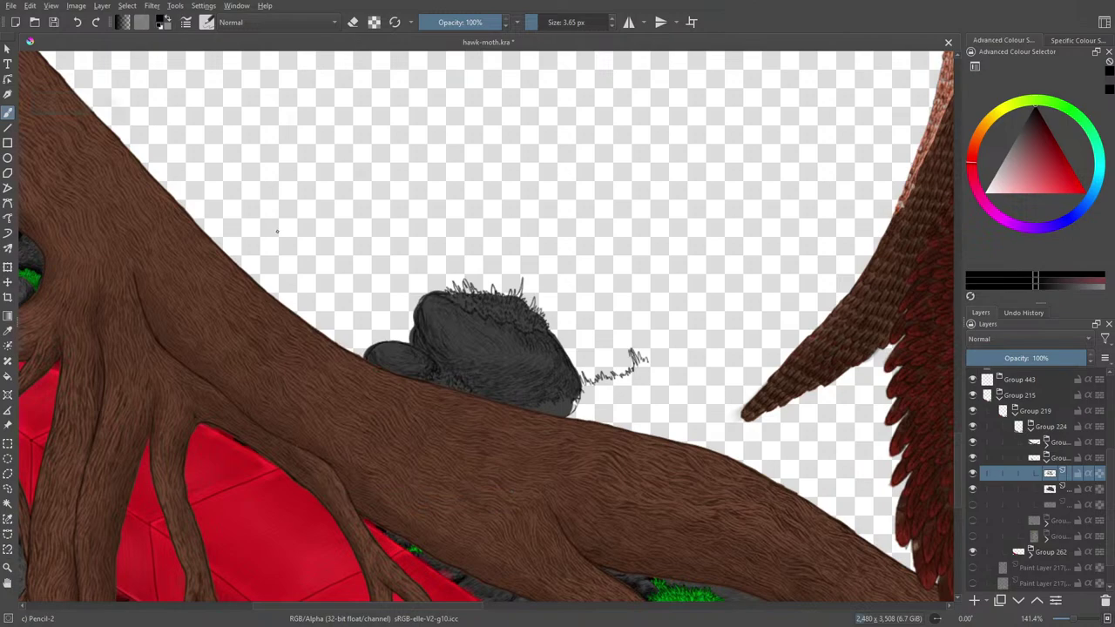
{"action": "key", "text": "e"}
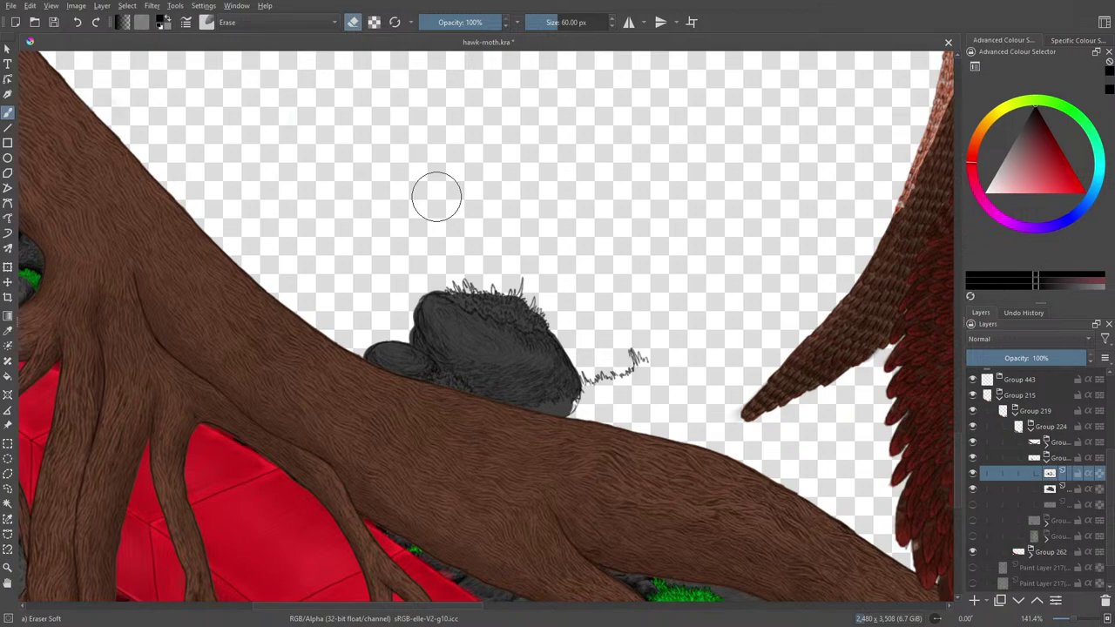
{"action": "left_click", "coordinate": [1036, 489]}
{"action": "key", "text": "e"}
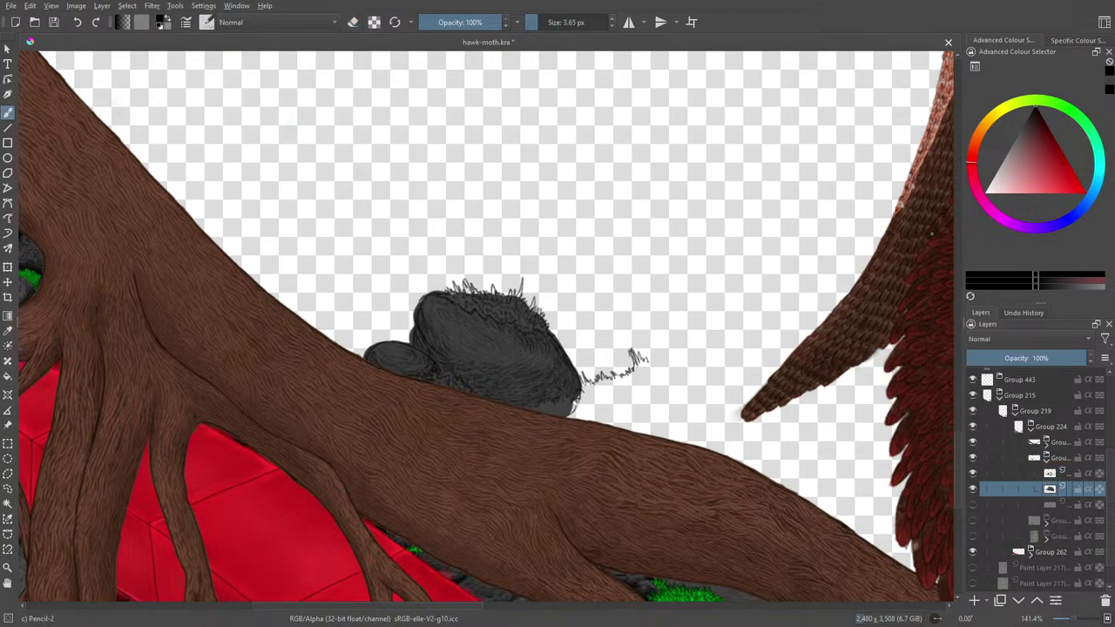
- Sample the dark grey of the finished stones beneath the roots as the painting colour
{"action": "scroll", "coordinate": [965, 444], "scroll_direction": "down", "scroll_amount": 5}
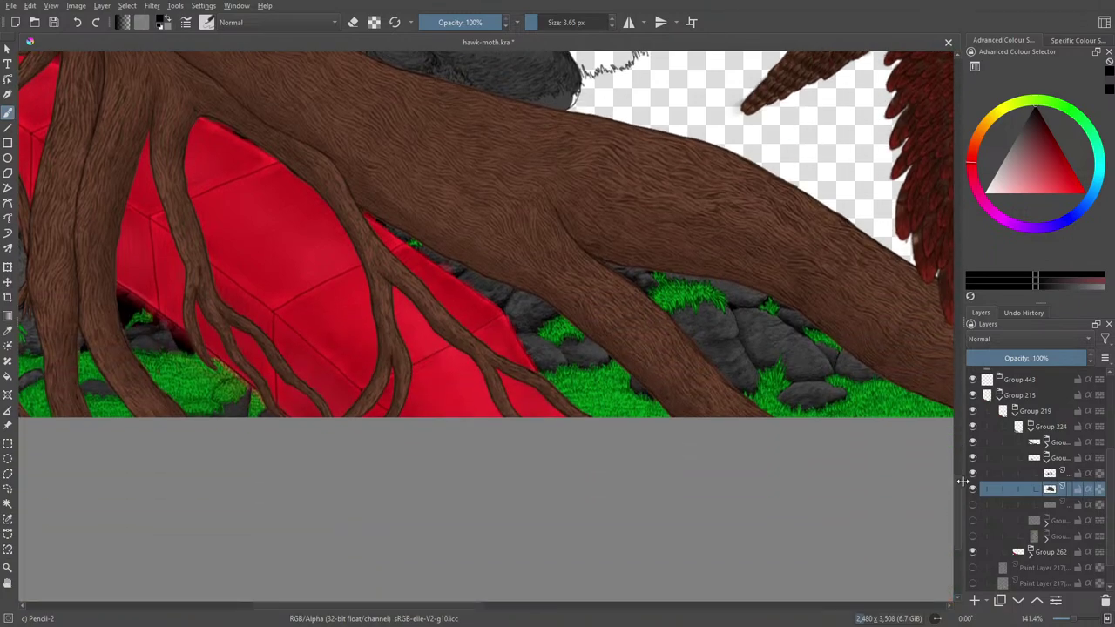
{"action": "left_click", "coordinate": [8, 331]}
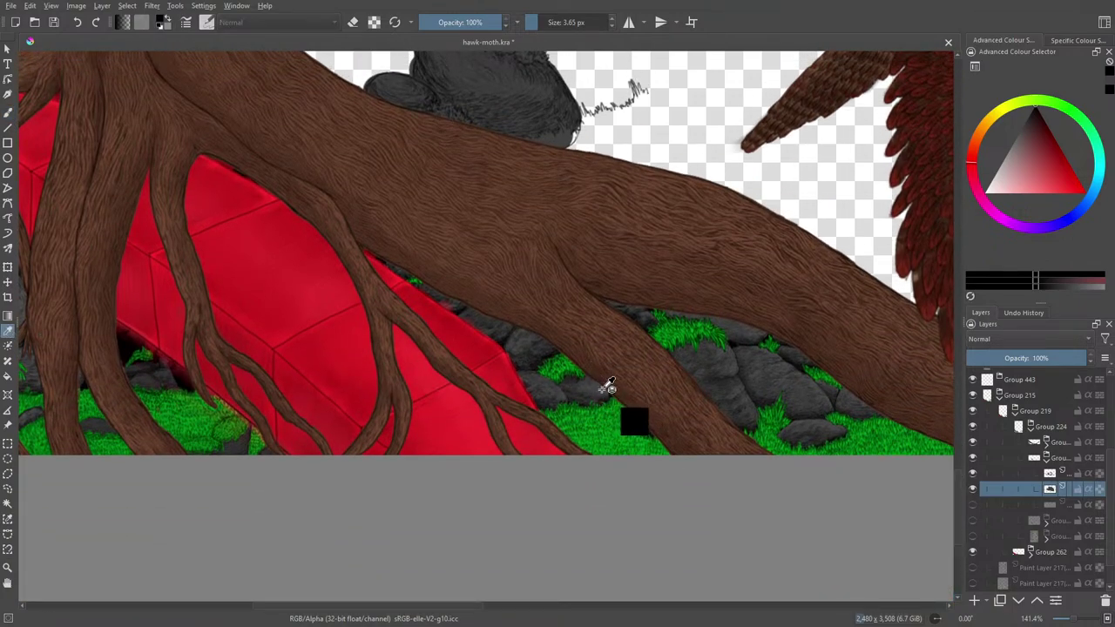
{"action": "left_click", "coordinate": [605, 386]}
{"action": "key", "text": "b"}
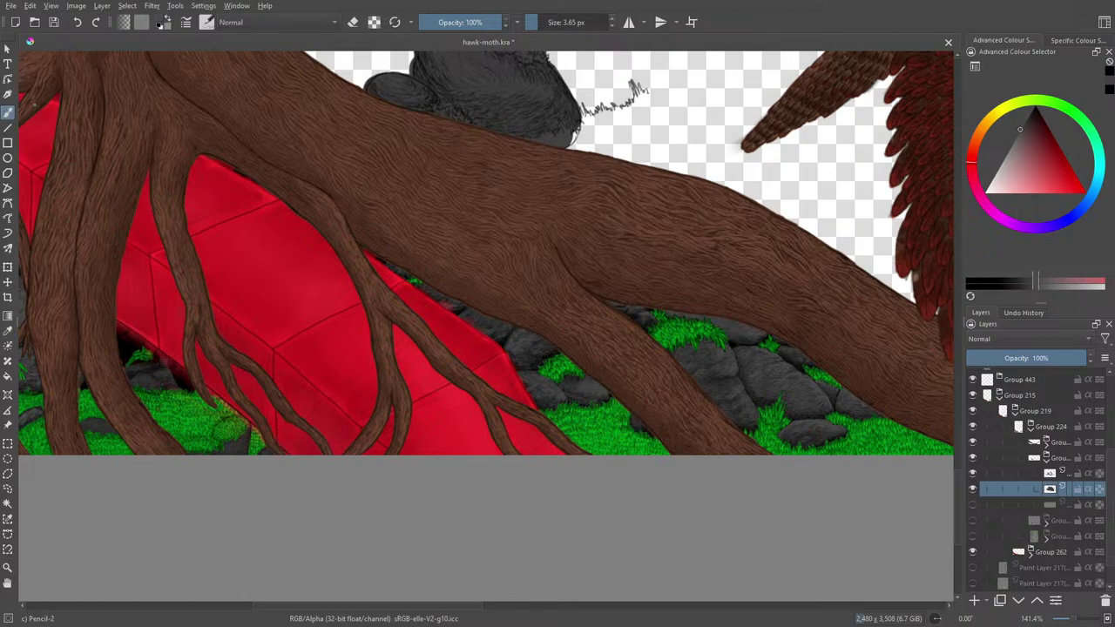
{"action": "scroll", "coordinate": [958, 487], "scroll_direction": "up", "scroll_amount": 5}
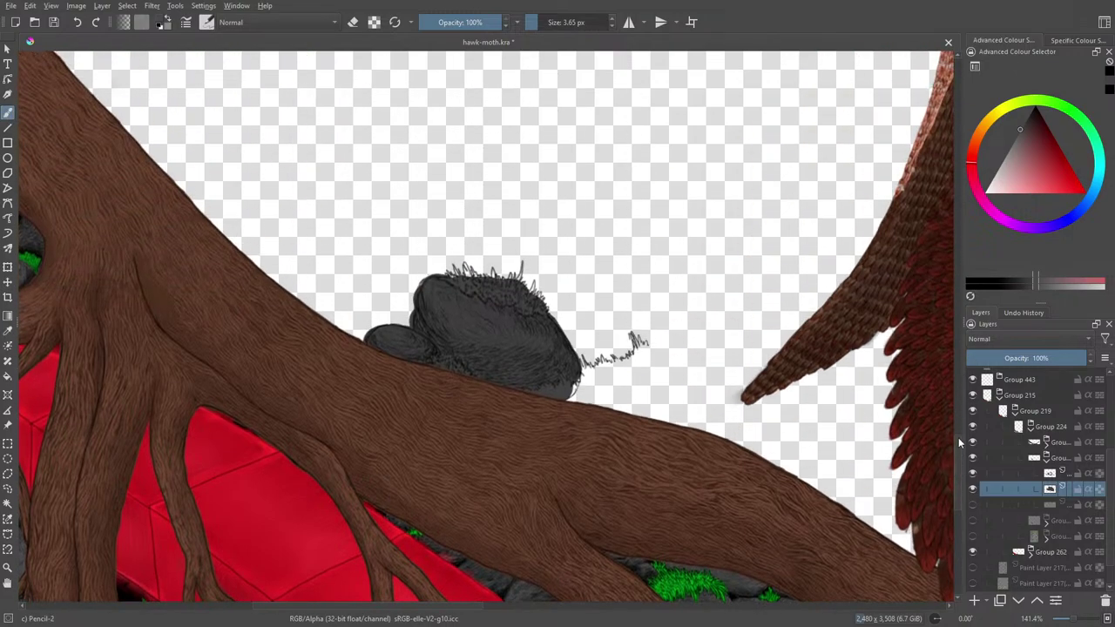
- With Preserve Alpha on, paint slightly lighter grey pencil strokes over the rocks' base layer
{"action": "left_click", "coordinate": [375, 21]}
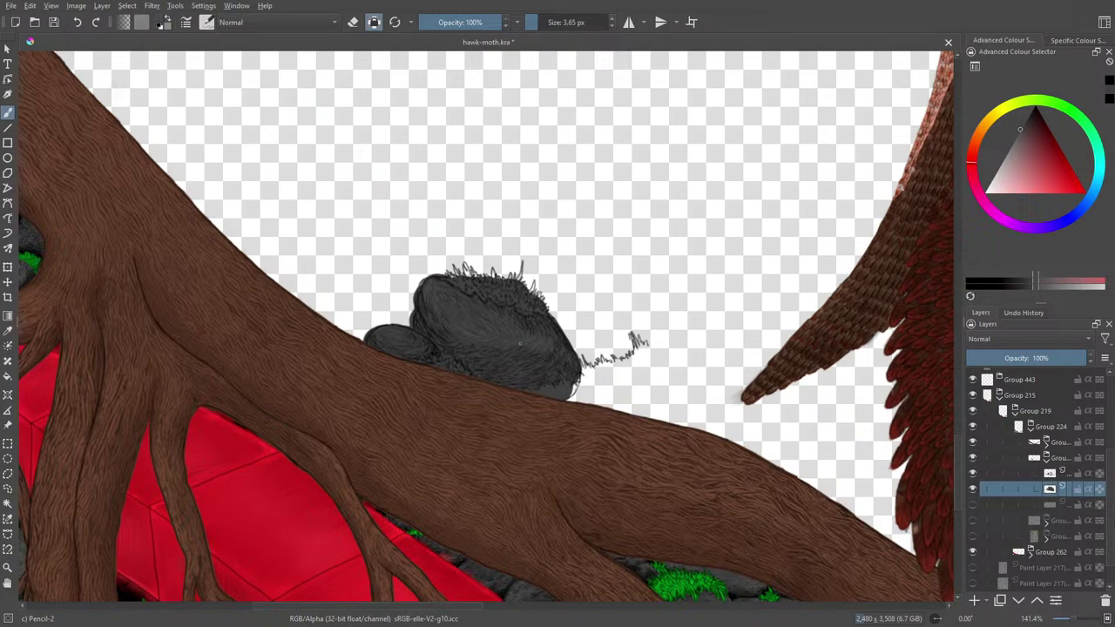
{"action": "right_click", "coordinate": [375, 400]}
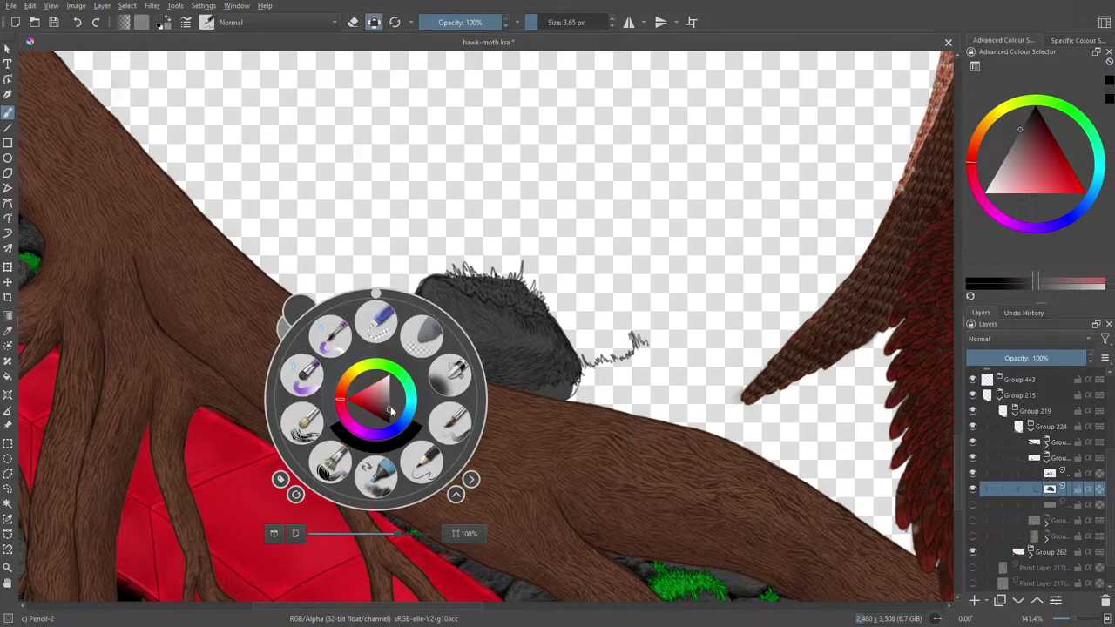
{"action": "left_click", "coordinate": [390, 407]}
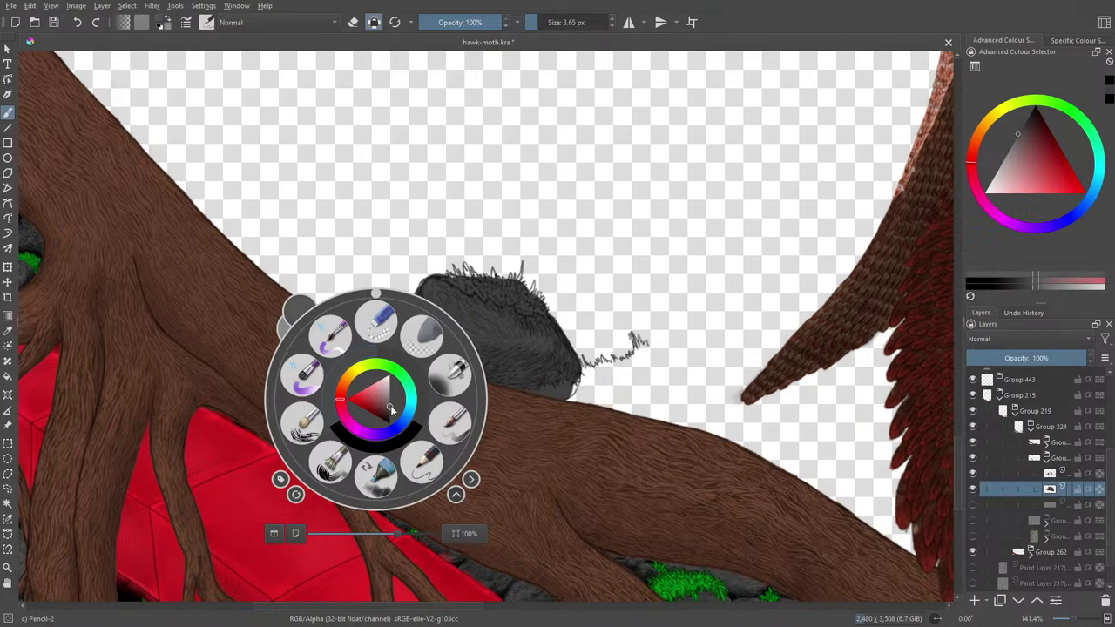
{"action": "left_click", "coordinate": [342, 312]}
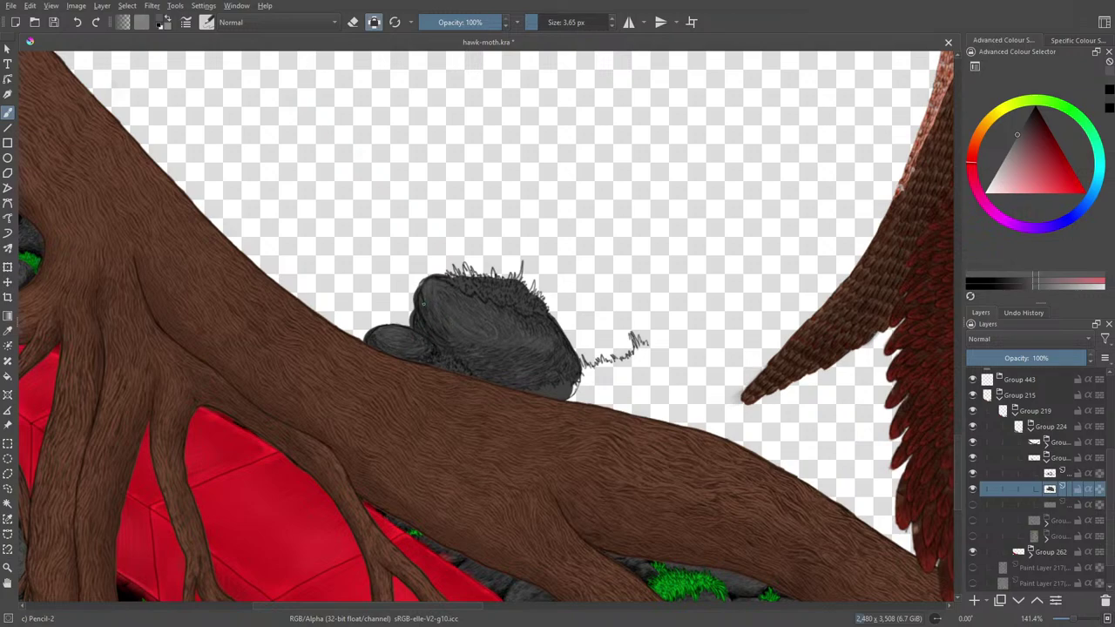
- Hide the grey base and clean the rocks' line drawing edges with the Eraser Soft brush at 11.22 px
{"action": "left_click", "coordinate": [974, 491]}
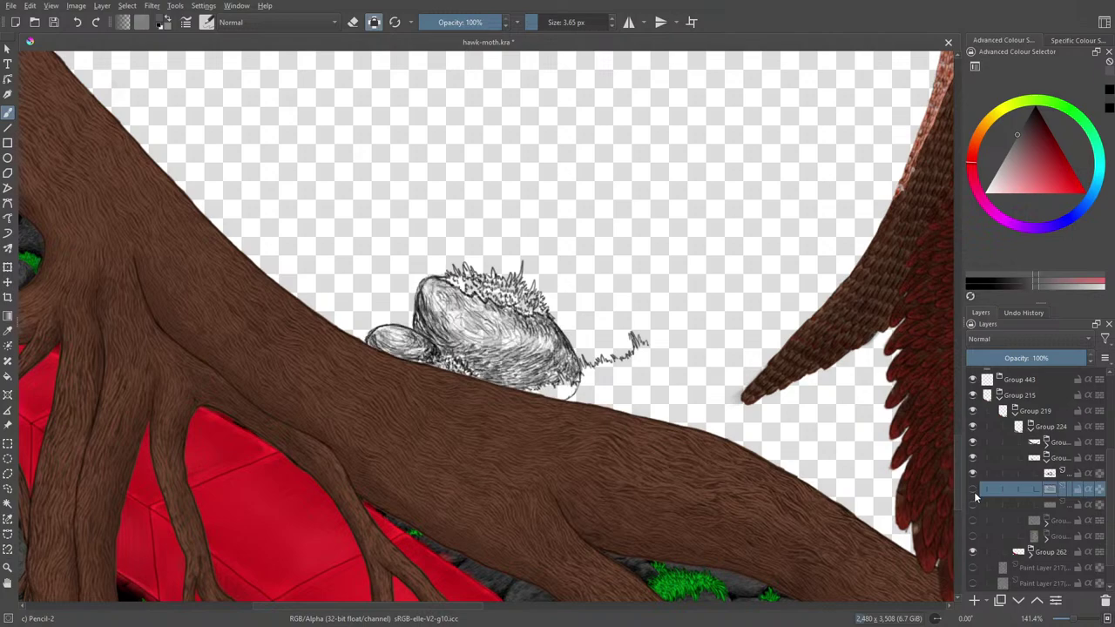
{"action": "left_click", "coordinate": [1048, 475]}
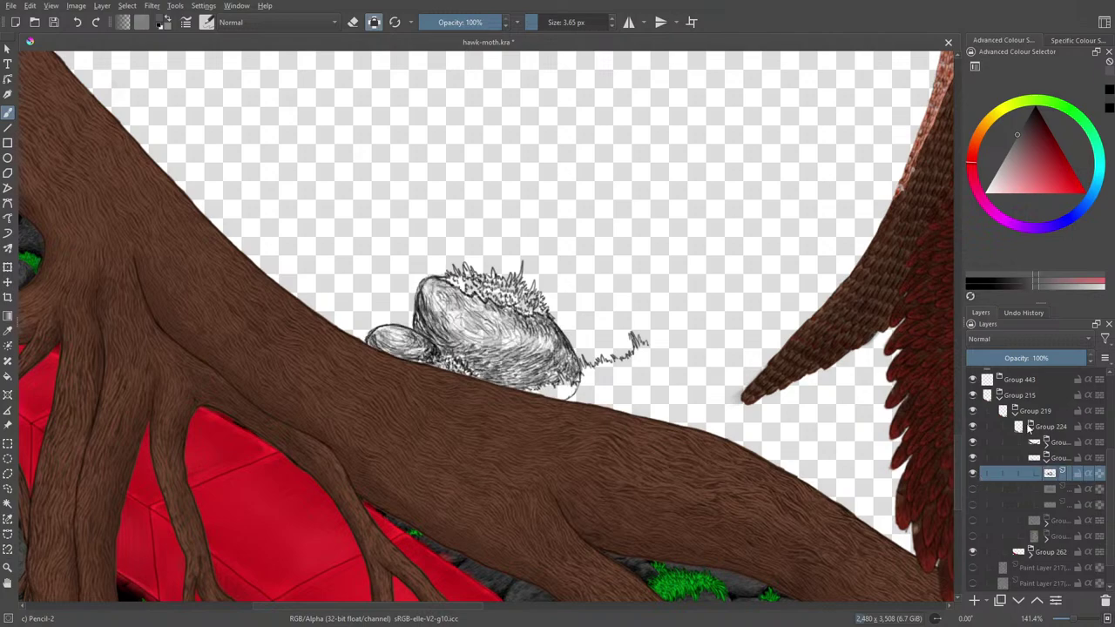
{"action": "key", "text": "e"}
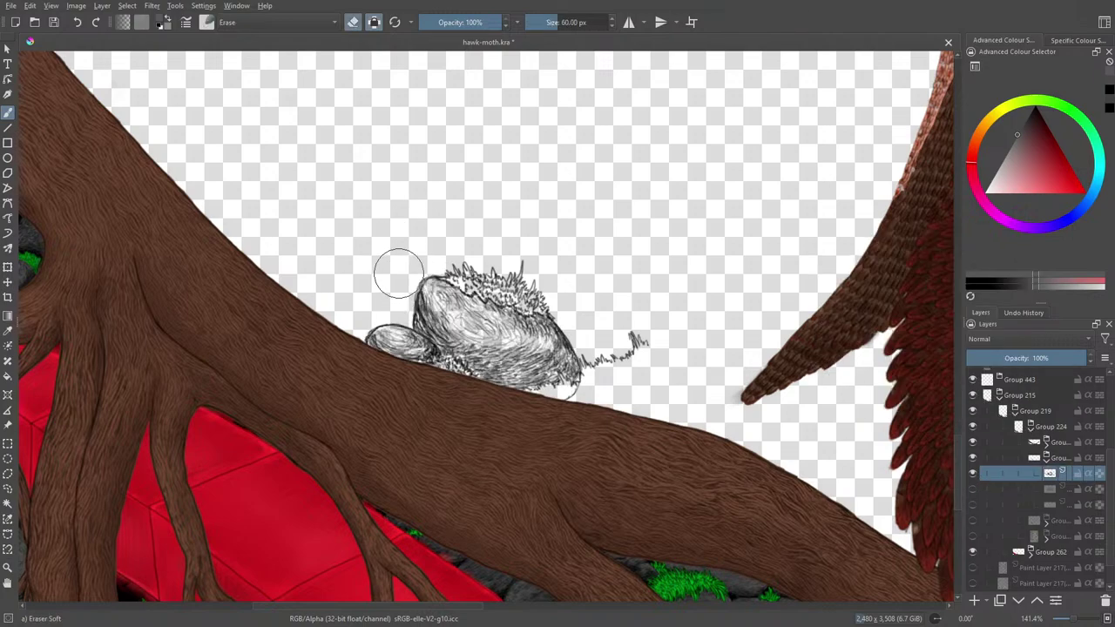
{"action": "left_click_drag", "start_coordinate": [550, 17], "coordinate": [541, 19]}
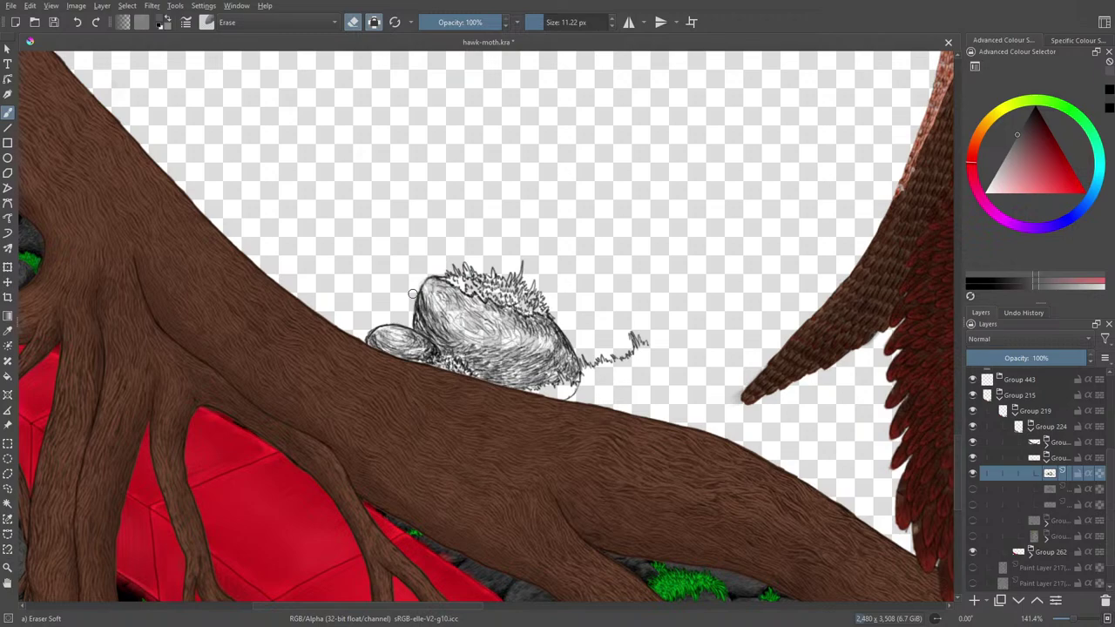
- Show the grey base layer again and compare the rocks with the rough sketch layer before hiding the sketch
{"action": "left_click", "coordinate": [973, 504]}
{"action": "left_click", "coordinate": [973, 489]}
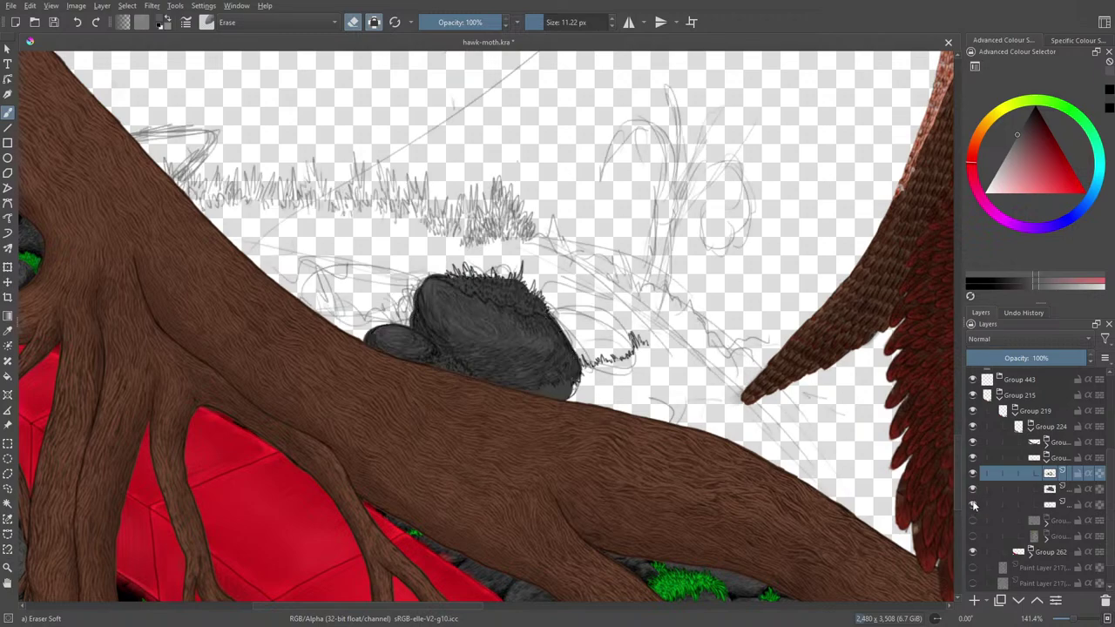
{"action": "left_click", "coordinate": [973, 503]}
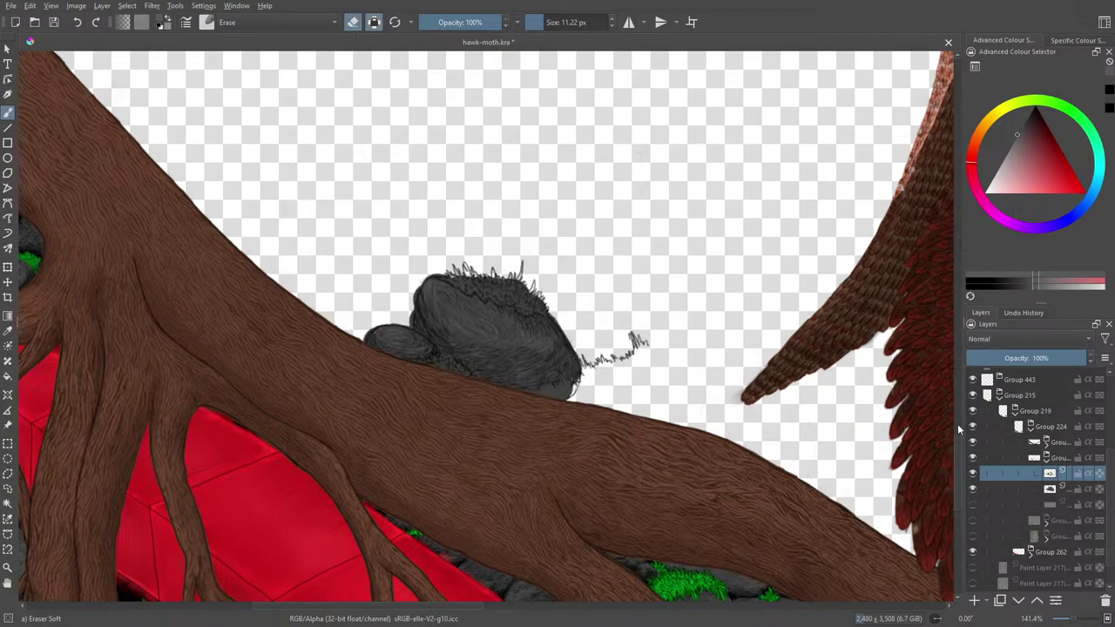
- Trim the grey base layer along the rocks' outline with the Eraser Circle brush at 15.96 px
{"action": "left_click", "coordinate": [1049, 488]}
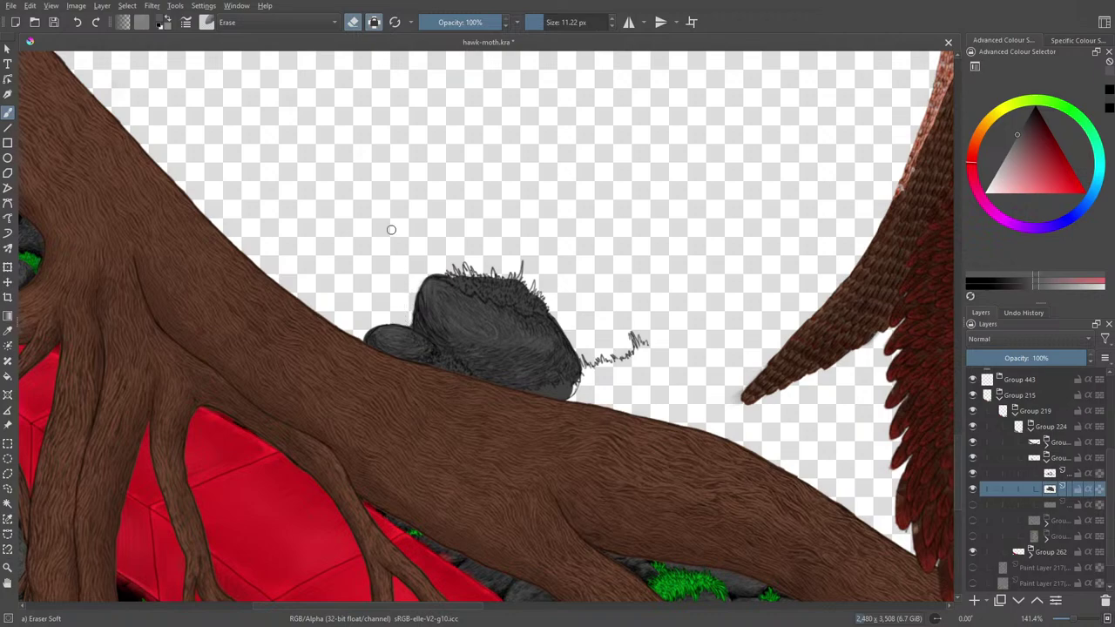
{"action": "left_click", "coordinate": [205, 23]}
{"action": "left_click", "coordinate": [217, 70]}
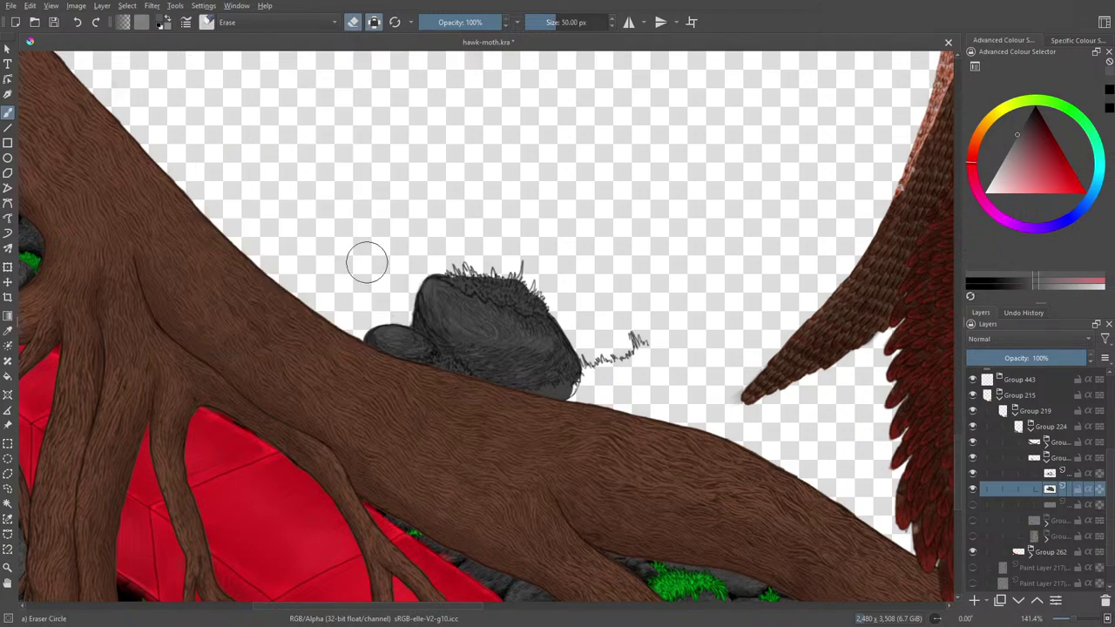
{"action": "left_click_drag", "start_coordinate": [558, 23], "coordinate": [543, 26]}
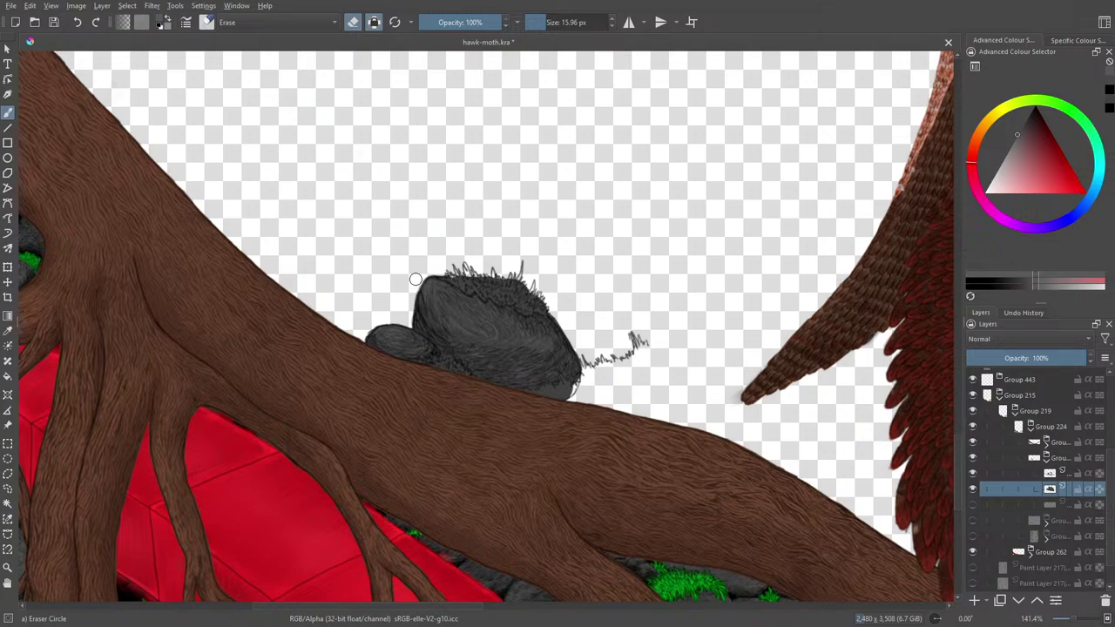
- Return to the Pencil-2 brush at 3.65 px and pick a darker grey for the rocks
{"action": "left_click", "coordinate": [353, 21]}
{"action": "left_click", "coordinate": [206, 21]}
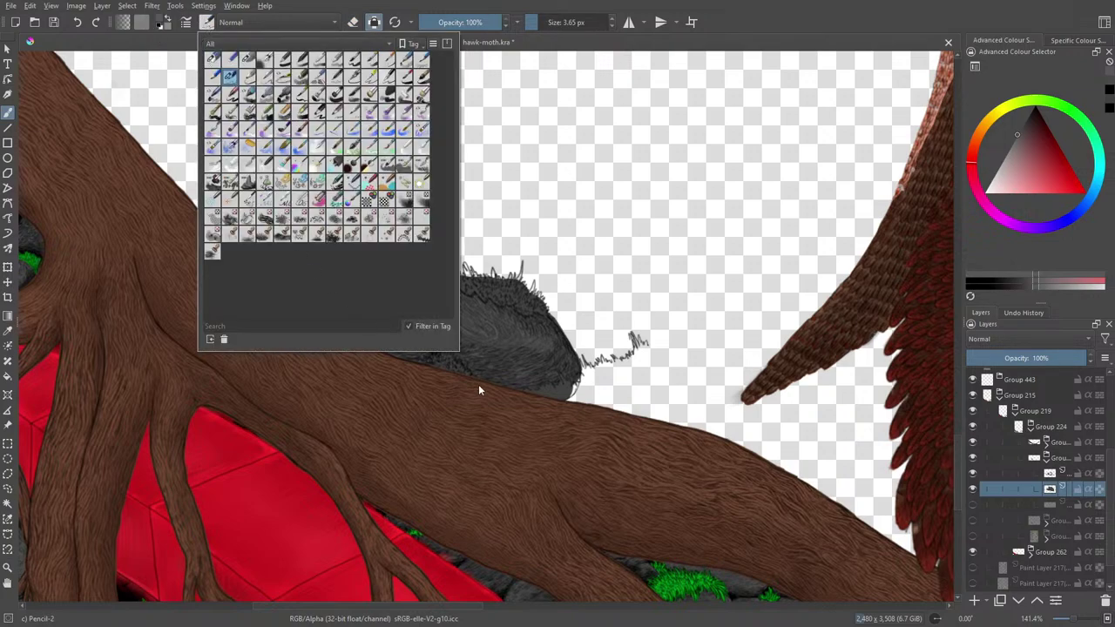
{"action": "right_click", "coordinate": [523, 423]}
{"action": "left_click_drag", "start_coordinate": [540, 435], "coordinate": [542, 446]}
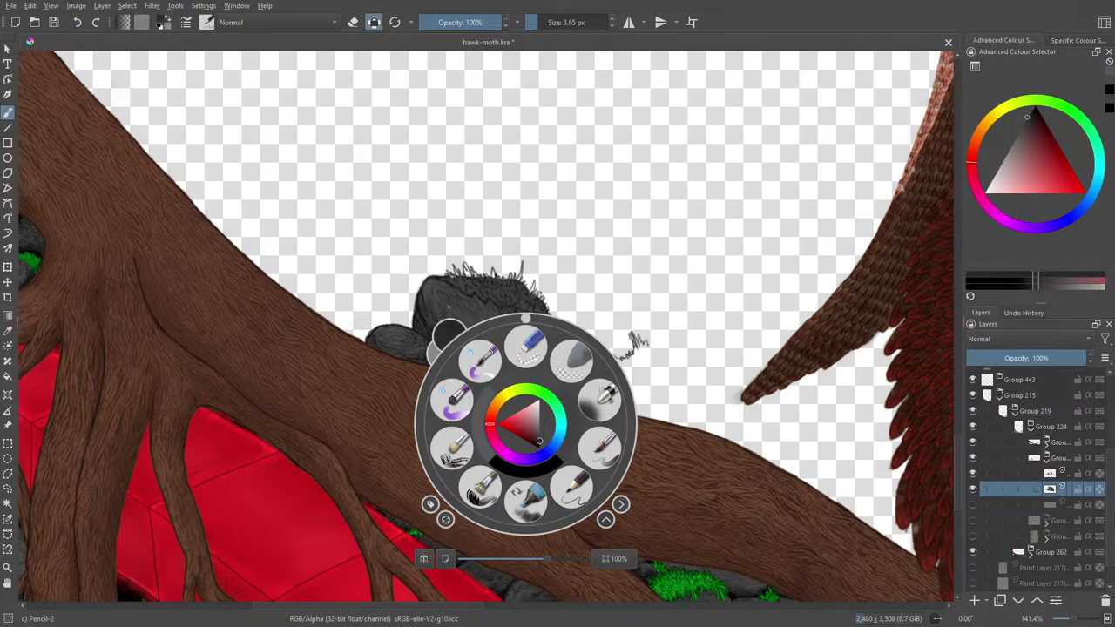
{"action": "left_click", "coordinate": [392, 261]}
- Shade the rocks' base layer in dark grey with the Basic-2 Opacity brush at 2 px
{"action": "left_click", "coordinate": [207, 22]}
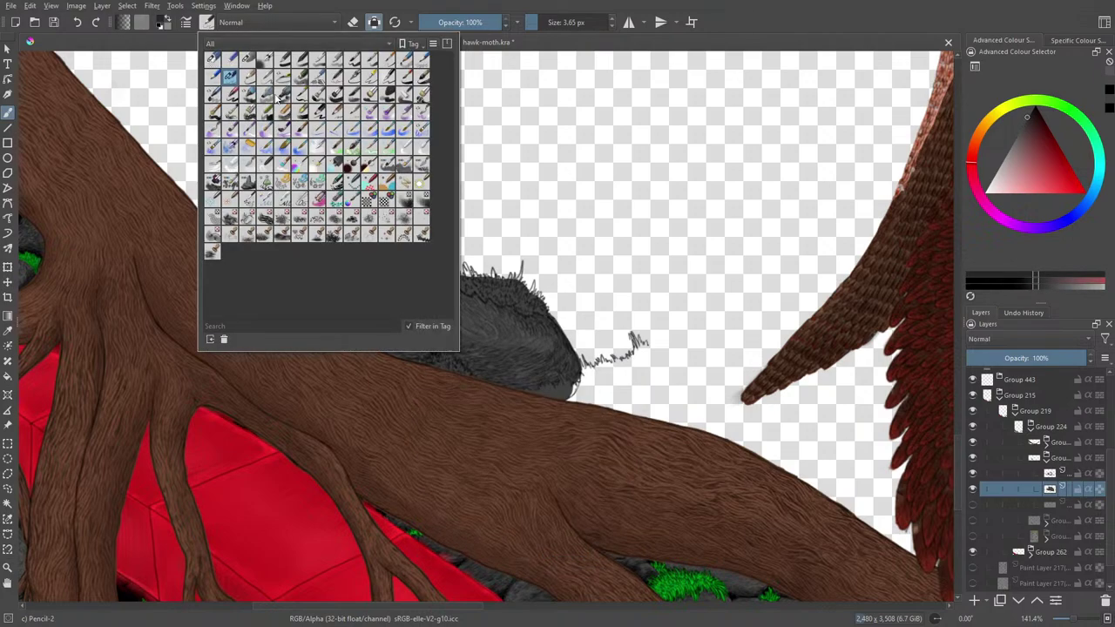
{"action": "left_click", "coordinate": [299, 60]}
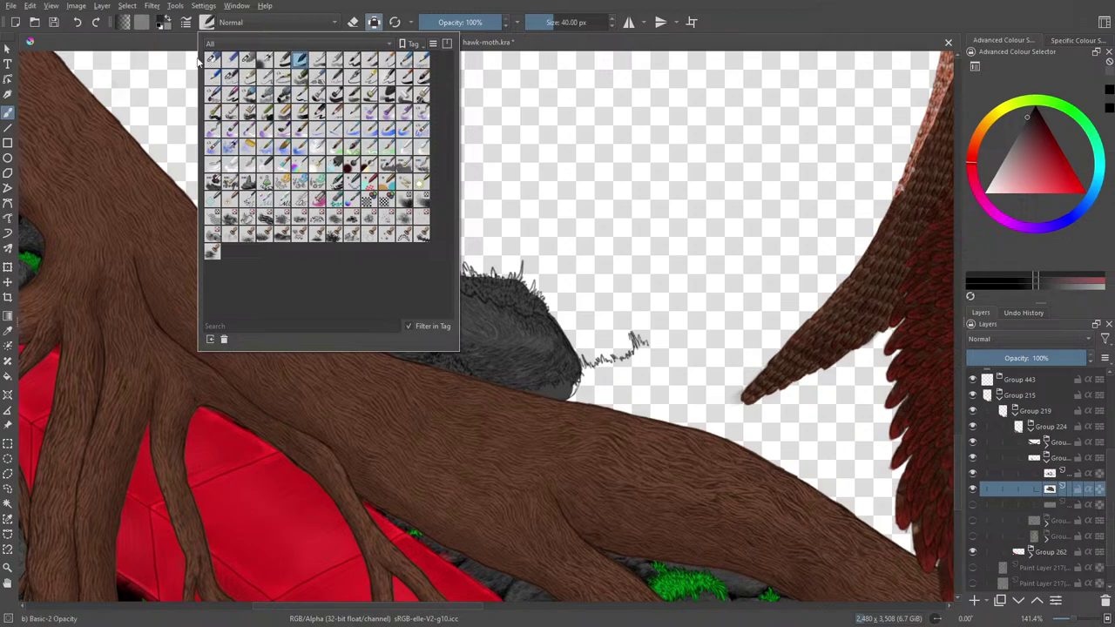
{"action": "right_click", "coordinate": [368, 187]}
{"action": "left_click", "coordinate": [572, 195]}
{"action": "left_click_drag", "start_coordinate": [550, 22], "coordinate": [528, 21]}
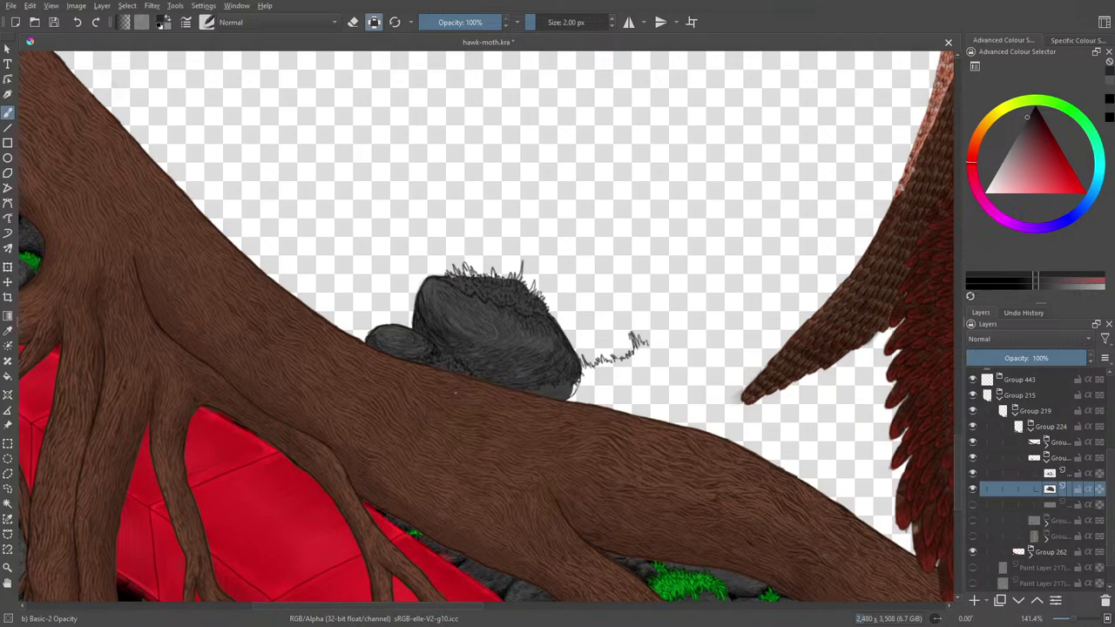
- Rotate the canvas to about 63° and add fine shading strokes across both rocks
{"action": "right_click", "coordinate": [417, 375]}
{"action": "left_click_drag", "start_coordinate": [423, 272], "coordinate": [514, 322]}
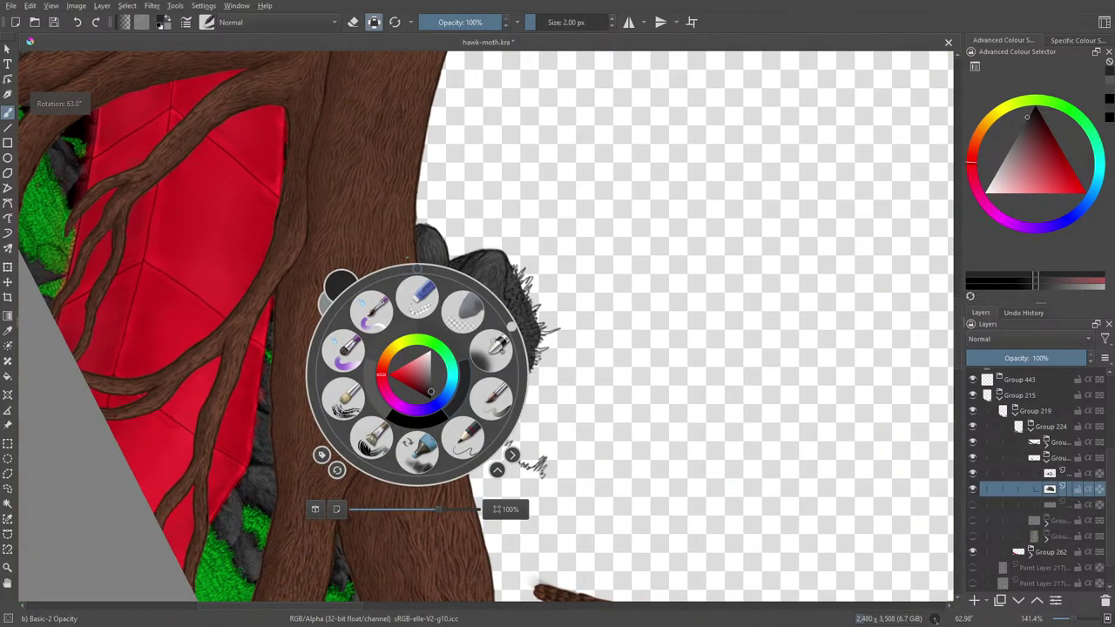
{"action": "key", "text": "Escape"}
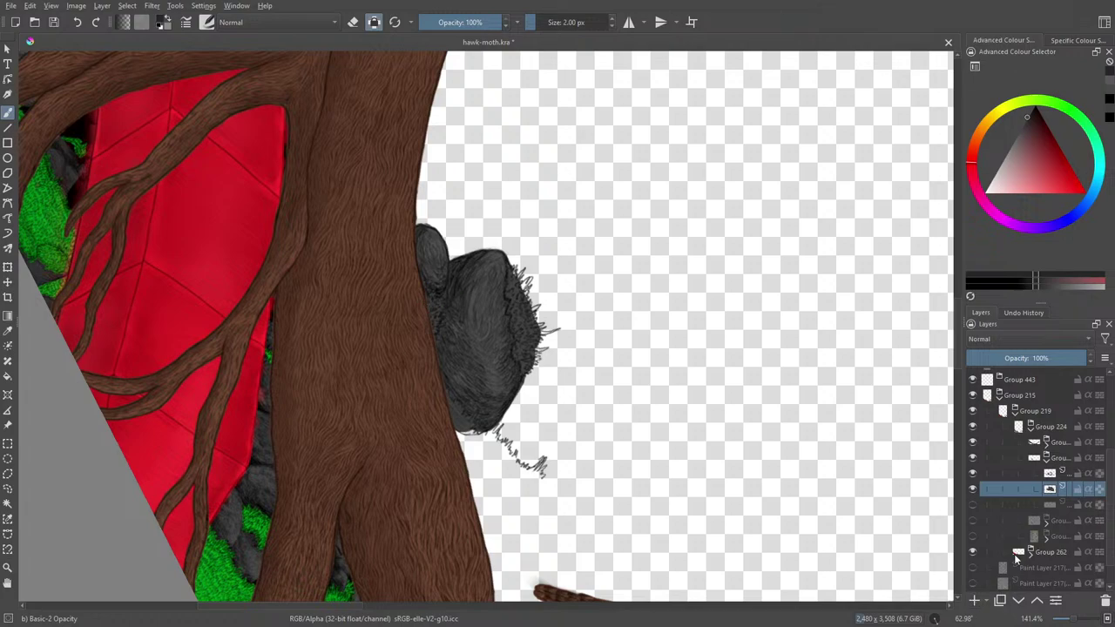
- Move the grey base layer below the hidden sketch layer and add a new paint layer directly above it
{"action": "left_click", "coordinate": [1017, 603]}
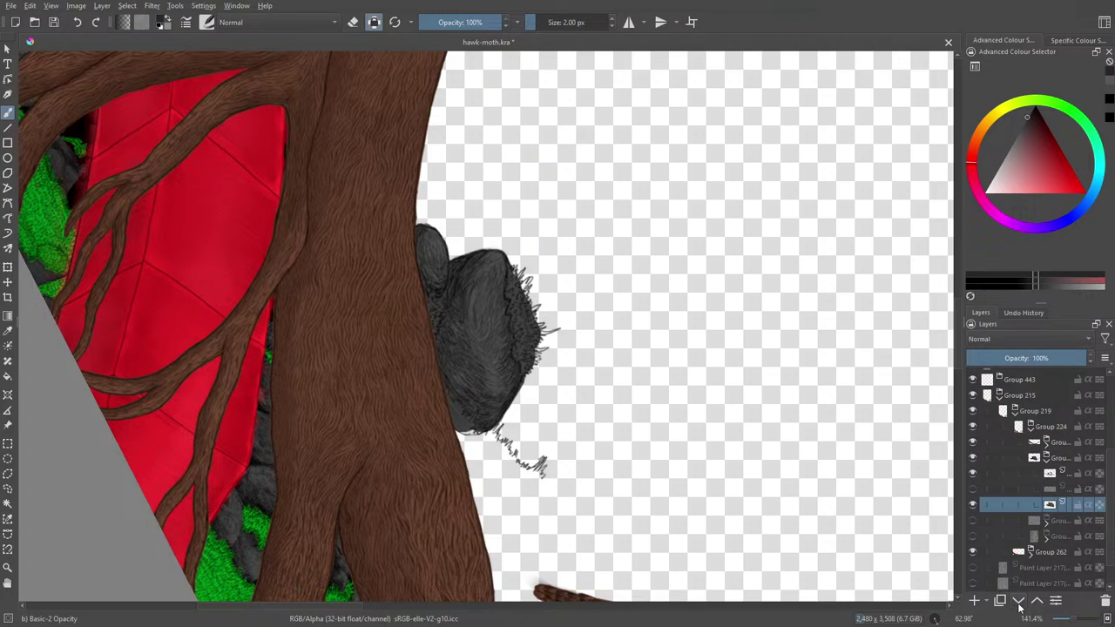
{"action": "left_click", "coordinate": [974, 601]}
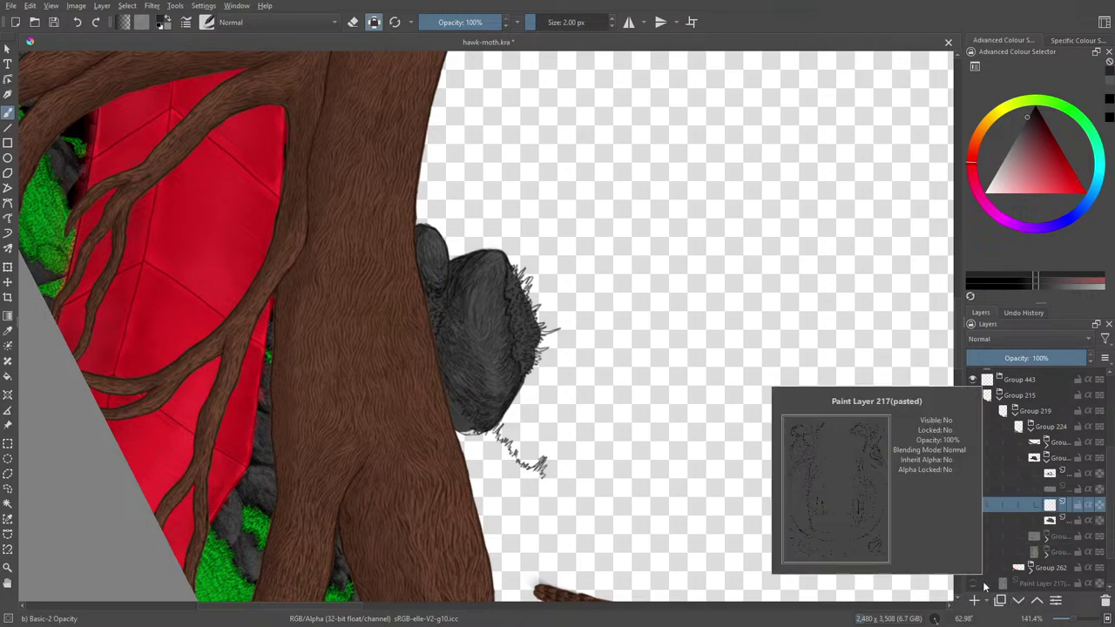
- Sample green from the existing grass and switch to the Pencil-2 brush at 3.65 px with alpha preservation off
{"action": "left_click", "coordinate": [8, 331]}
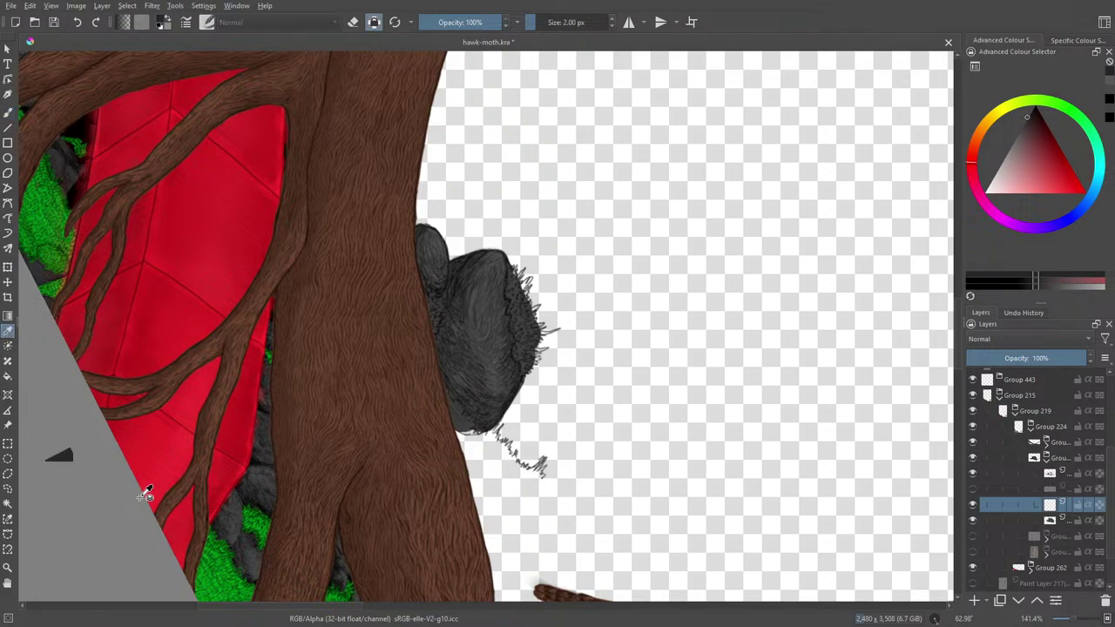
{"action": "left_click", "coordinate": [211, 588]}
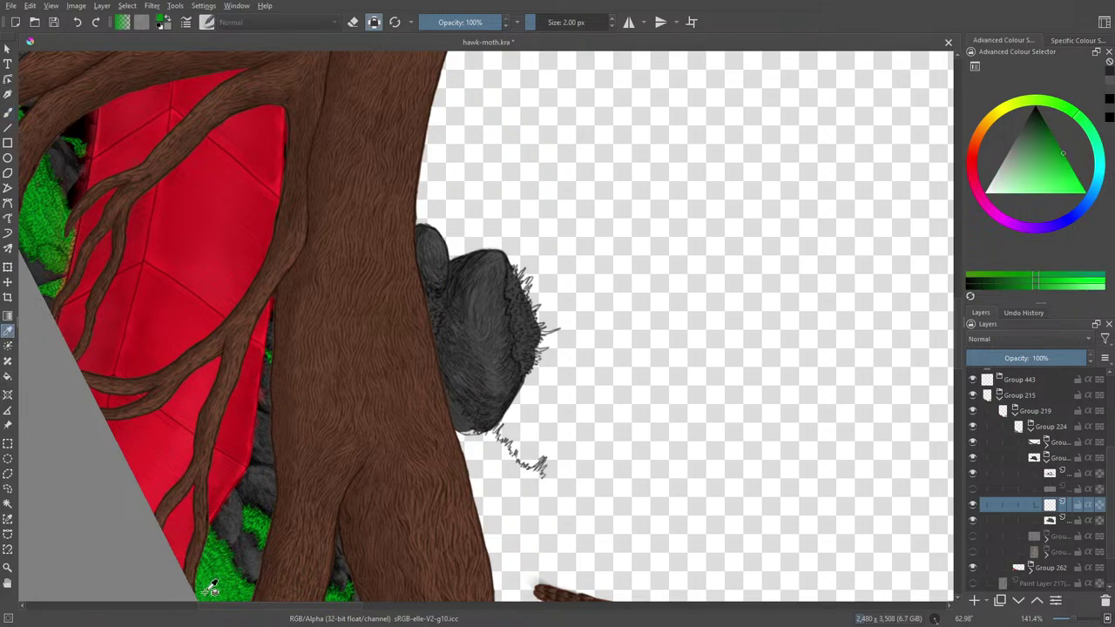
{"action": "left_click", "coordinate": [7, 113]}
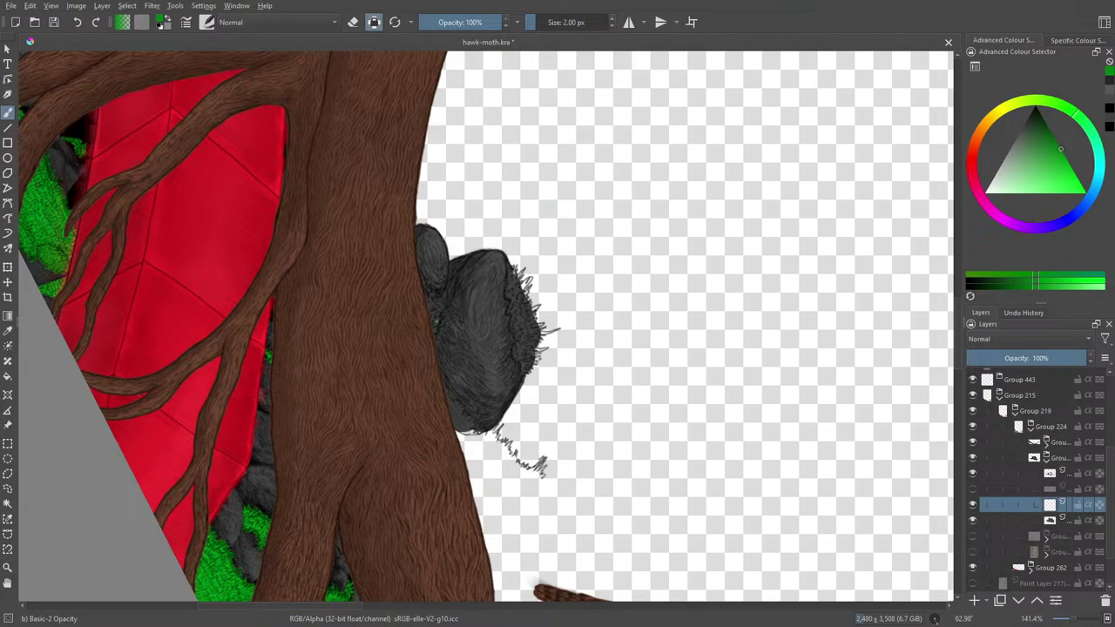
{"action": "left_click", "coordinate": [374, 22]}
{"action": "left_click", "coordinate": [207, 22]}
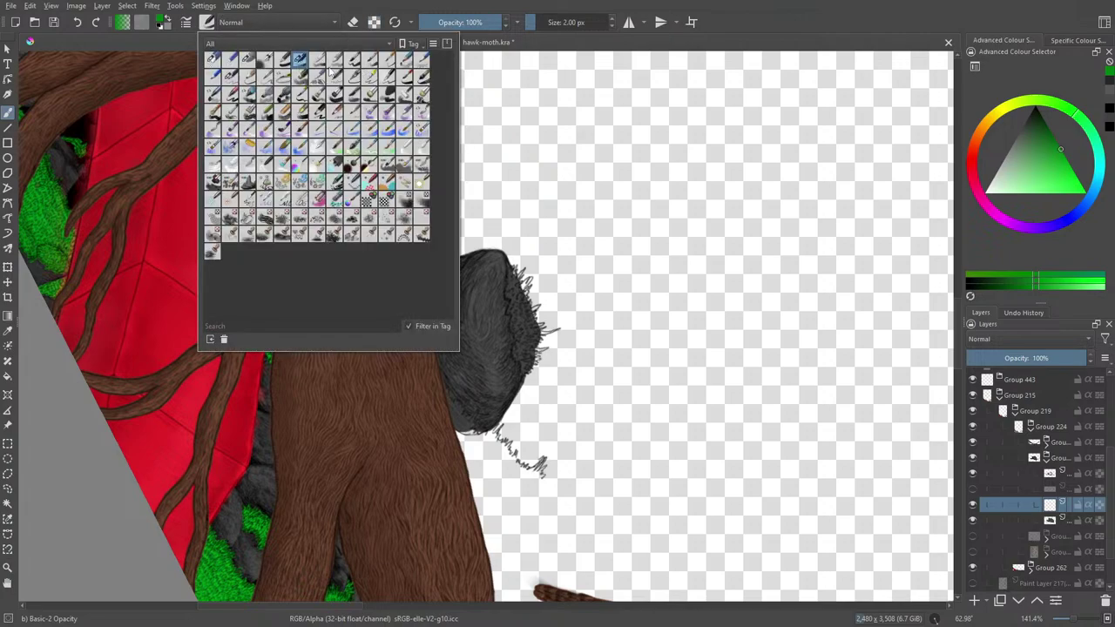
{"action": "left_click", "coordinate": [234, 94]}
- Rotate the canvas to about -18° and paint a green grass tuft at the rocks' base, beside the small rock
{"action": "right_click", "coordinate": [588, 332]}
{"action": "right_click", "coordinate": [568, 339]}
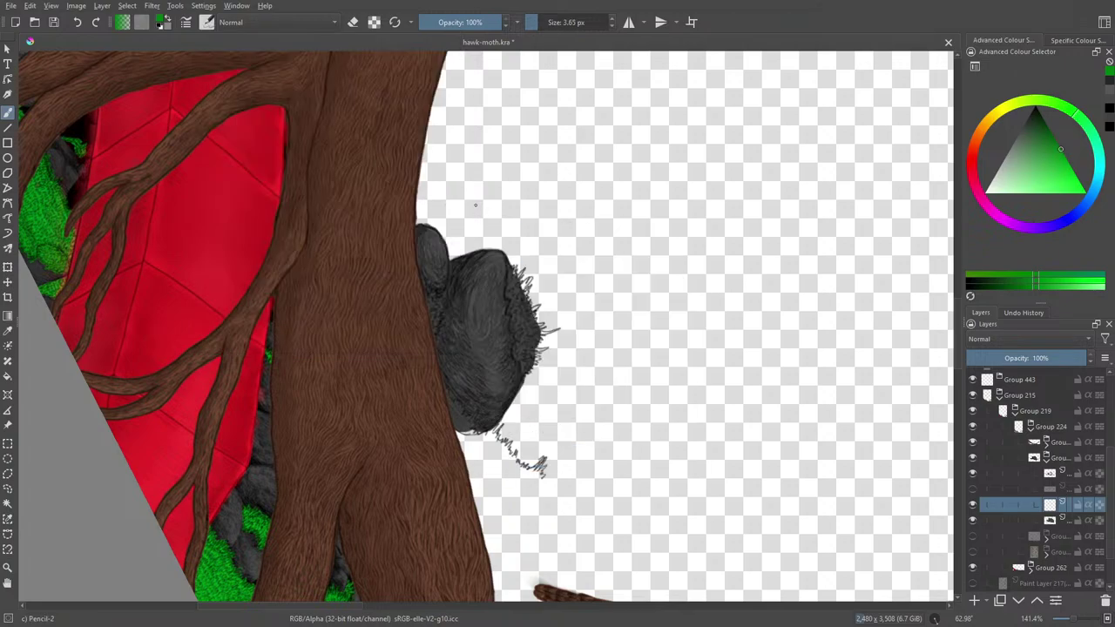
{"action": "right_click", "coordinate": [467, 176]}
{"action": "left_click_drag", "start_coordinate": [562, 131], "coordinate": [450, 111]}
{"action": "left_click", "coordinate": [481, 378]}
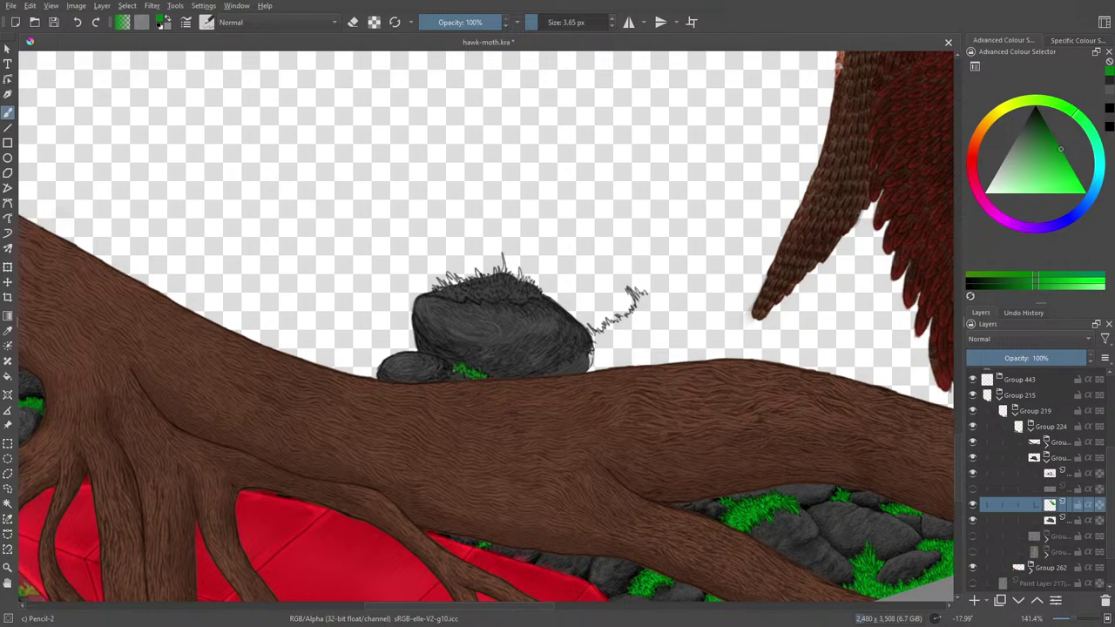
{"action": "left_click_drag", "start_coordinate": [447, 374], "coordinate": [454, 371]}
- Hide the grey base layer and paint green grass blades along the far half of the large rock's crest
{"action": "left_click", "coordinate": [973, 521]}
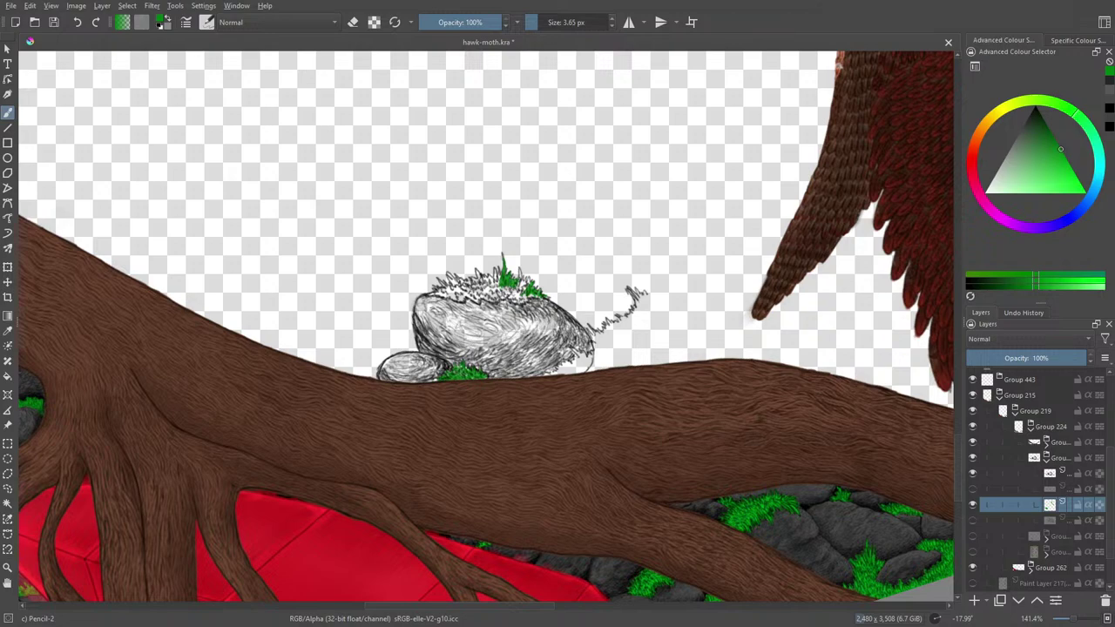
{"action": "left_click_drag", "start_coordinate": [522, 291], "coordinate": [524, 279]}
{"action": "left_click_drag", "start_coordinate": [514, 296], "coordinate": [478, 284]}
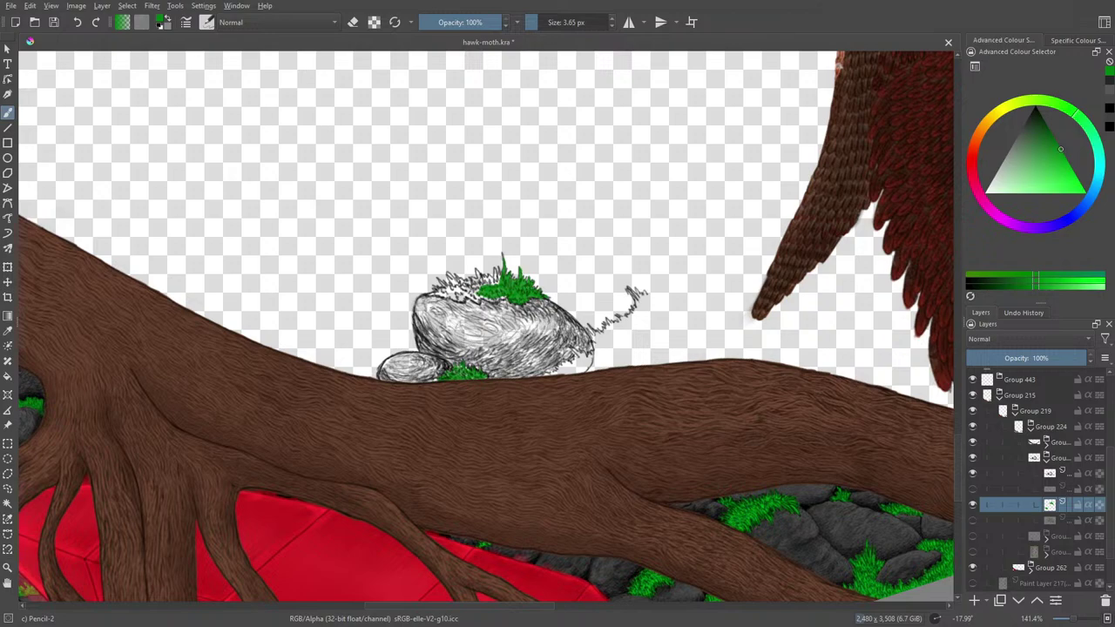
- Toggle the scaly pod group's visibility to check how the grass sits against the pods
{"action": "left_click", "coordinate": [974, 536]}
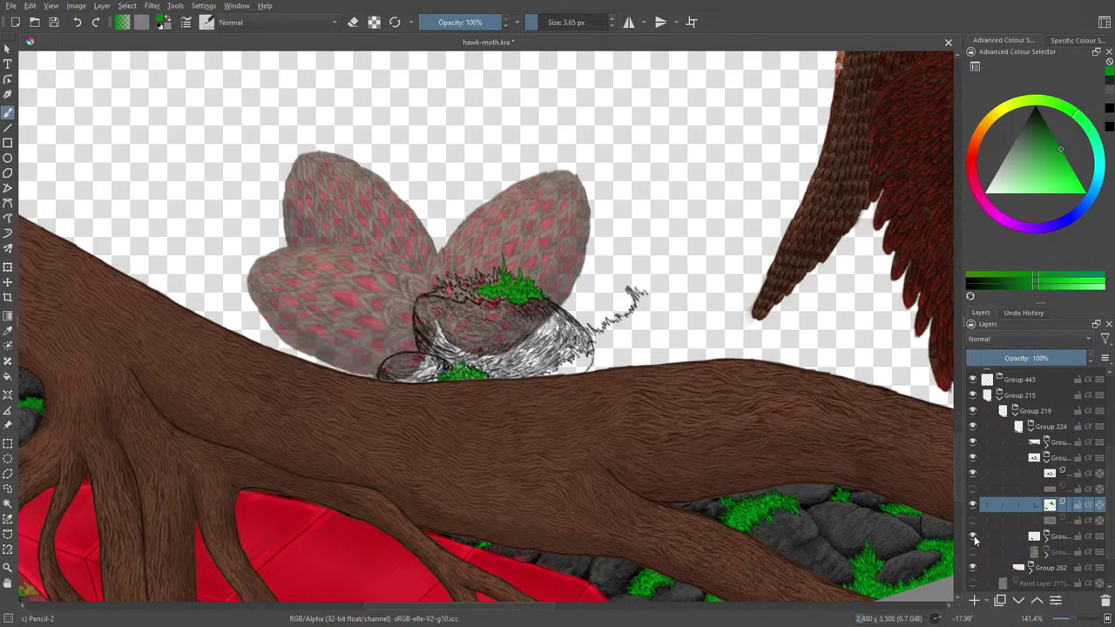
{"action": "left_click", "coordinate": [973, 537]}
{"action": "left_click", "coordinate": [973, 537]}
{"action": "left_click", "coordinate": [973, 537]}
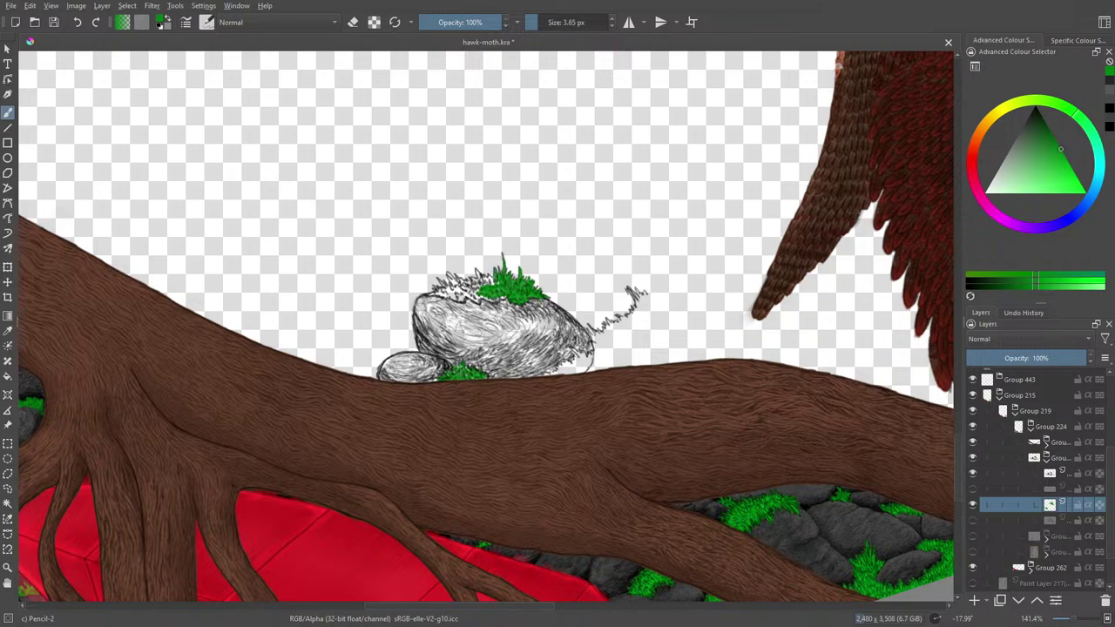
- Thicken the green grass clump on the large rock's crest and widen the tuft at its base
{"action": "left_click_drag", "start_coordinate": [490, 288], "coordinate": [495, 276]}
{"action": "right_click", "coordinate": [459, 311]}
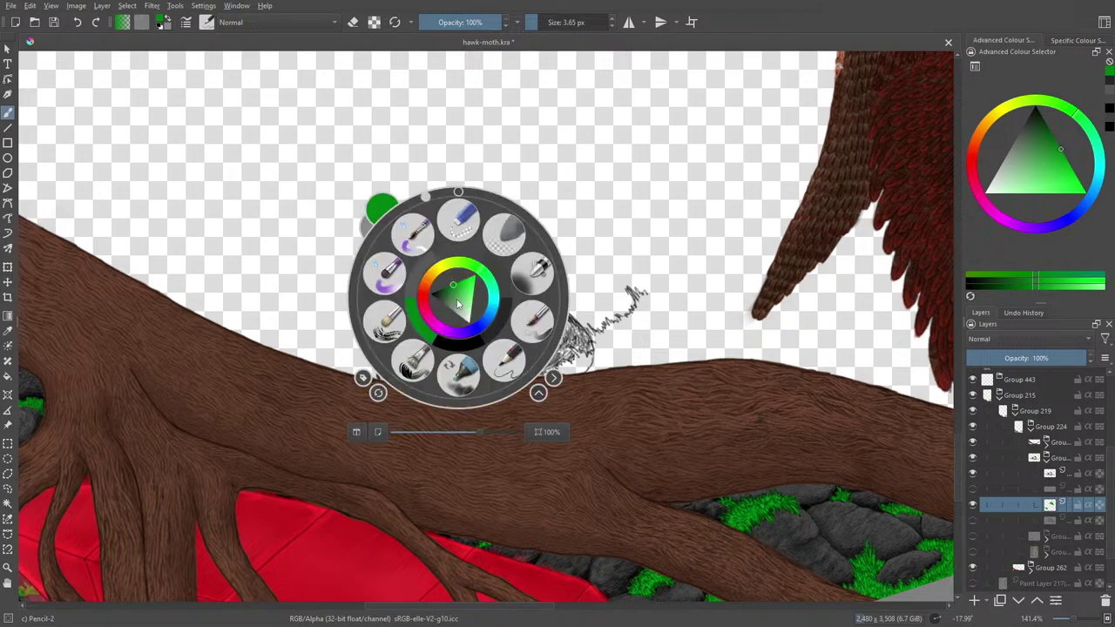
{"action": "left_click", "coordinate": [397, 179]}
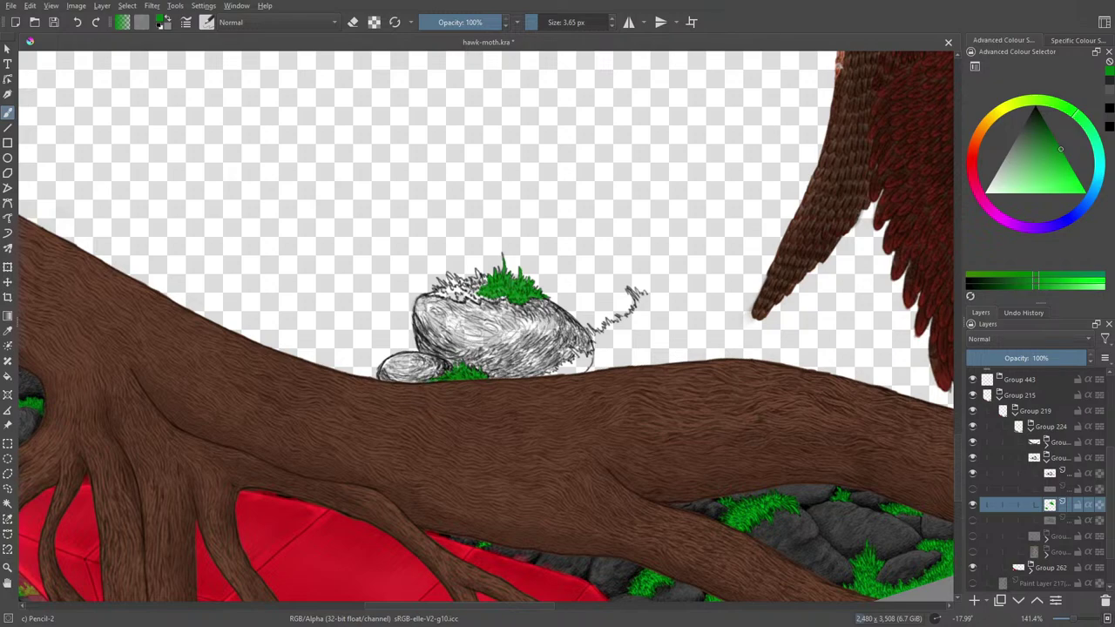
- Rotate the canvas to about 98.6° and extend the green grass further along the large rock's crest
{"action": "right_click", "coordinate": [439, 251]}
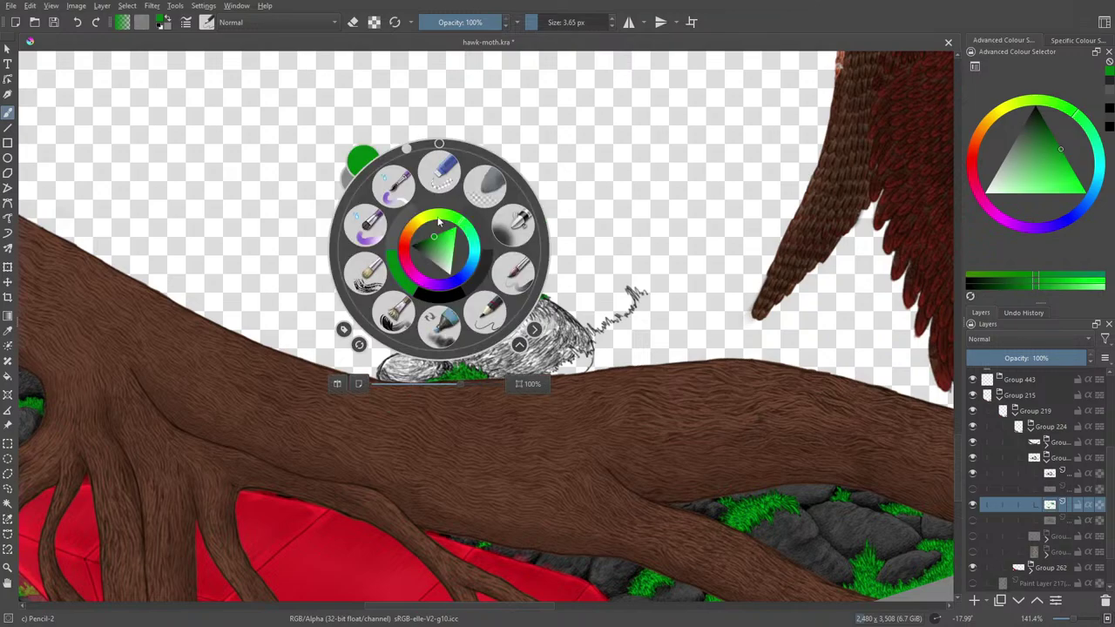
{"action": "left_click_drag", "start_coordinate": [440, 144], "coordinate": [472, 146]}
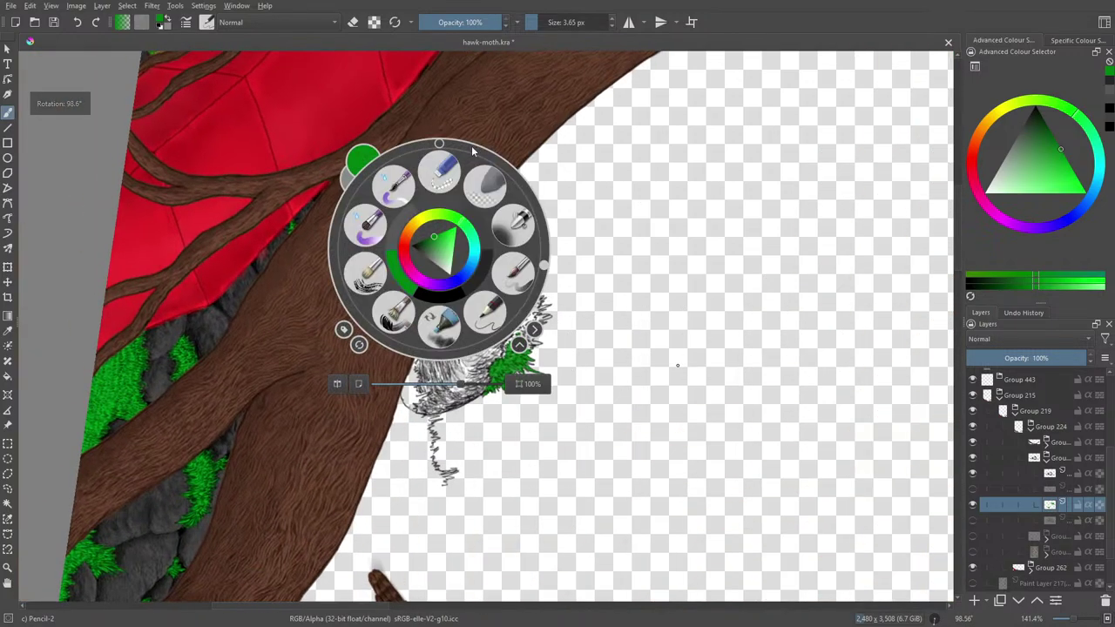
{"action": "left_click", "coordinate": [558, 277]}
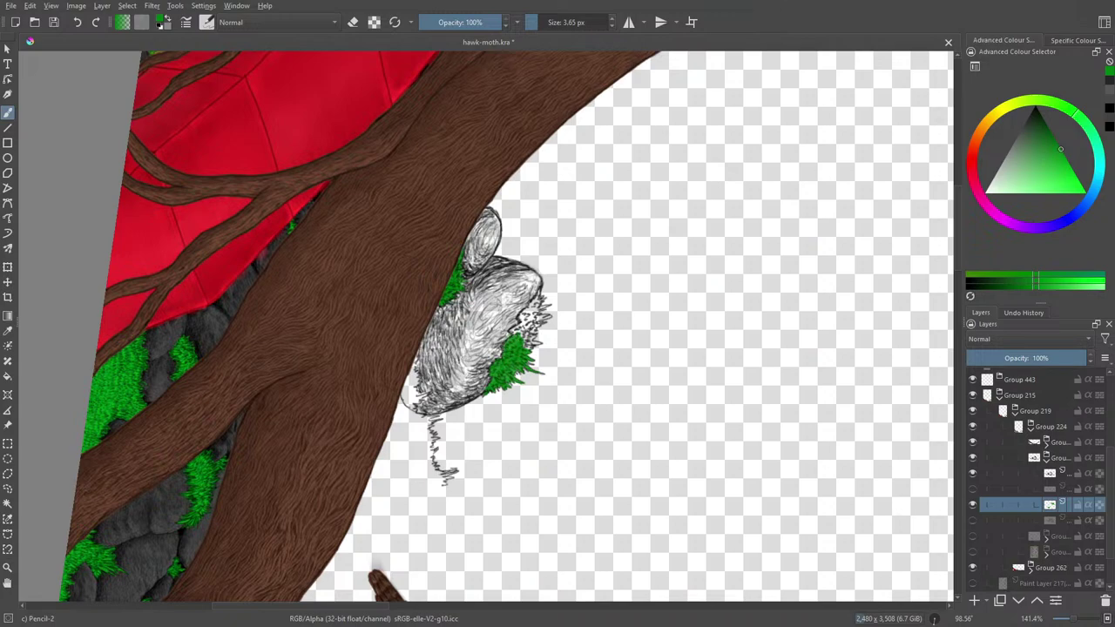
{"action": "left_click_drag", "start_coordinate": [516, 326], "coordinate": [523, 334]}
{"action": "mouse_move", "coordinate": [521, 324]}
{"action": "left_mouse_down"}
{"action": "mouse_move", "coordinate": [533, 308]}
{"action": "mouse_move", "coordinate": [524, 313]}
{"action": "left_mouse_up"}
- Show the scaly pod group and briefly check the rough colour sketch group beneath it, leaving the sketch hidden
{"action": "left_click", "coordinate": [973, 536]}
{"action": "left_click", "coordinate": [973, 551]}
{"action": "left_click", "coordinate": [973, 552]}
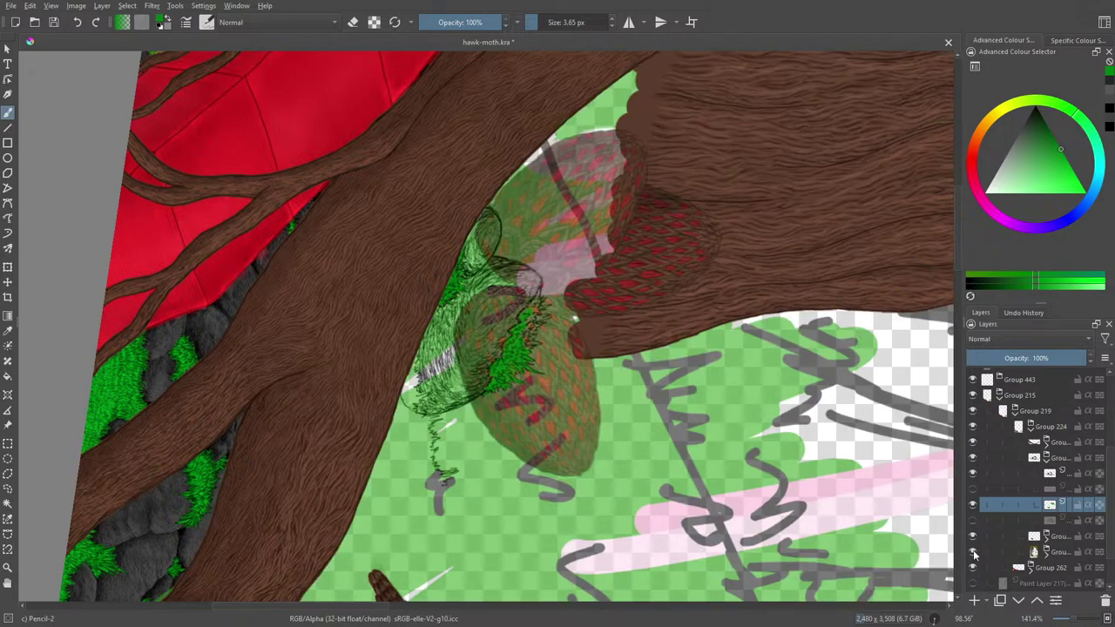
{"action": "left_click", "coordinate": [973, 553]}
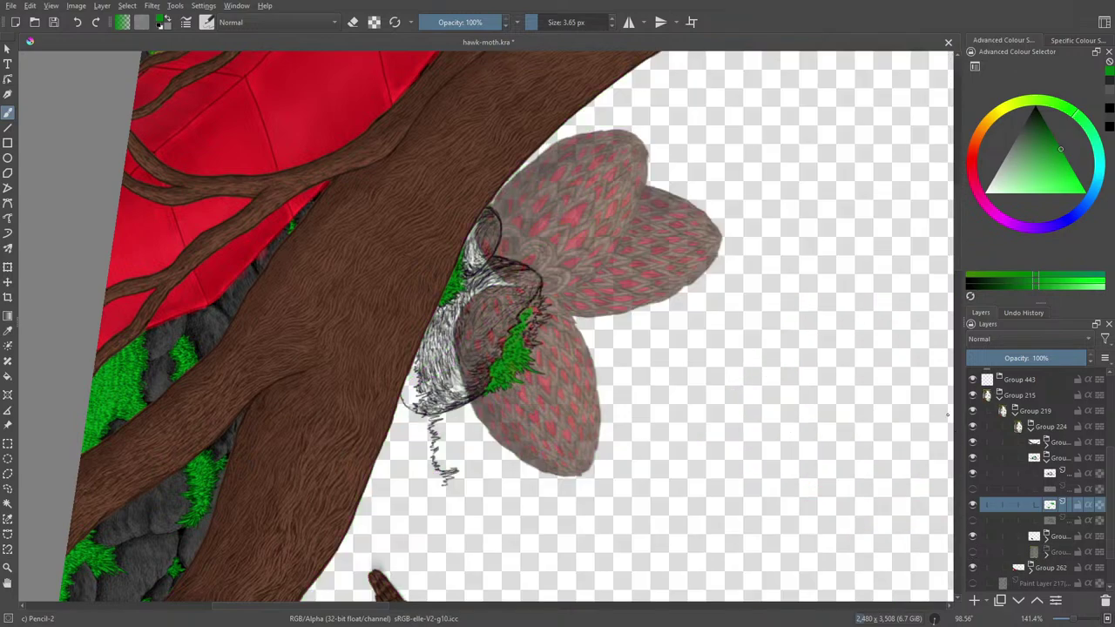
- Fill the remaining grass outline on the large rock's crest with green blades where it overlaps the pods
{"action": "scroll", "coordinate": [953, 215], "scroll_direction": "up", "scroll_amount": 3}
{"action": "scroll", "coordinate": [953, 214], "scroll_direction": "up", "scroll_amount": 5}
{"action": "scroll", "coordinate": [953, 214], "scroll_direction": "down", "scroll_amount": 2}
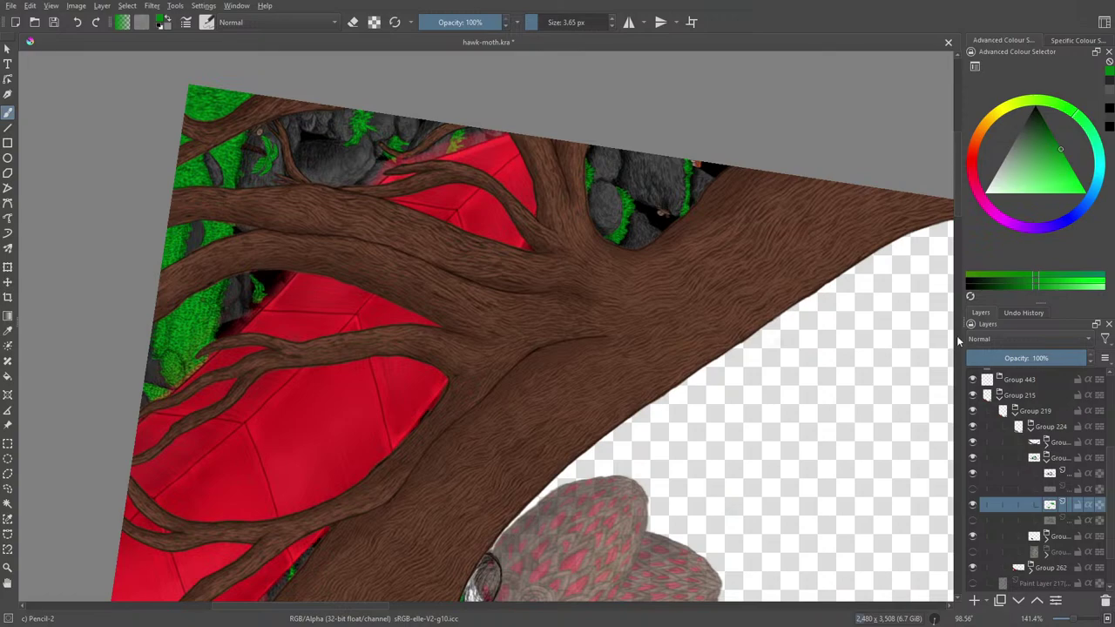
{"action": "scroll", "coordinate": [959, 203], "scroll_direction": "down", "scroll_amount": 6}
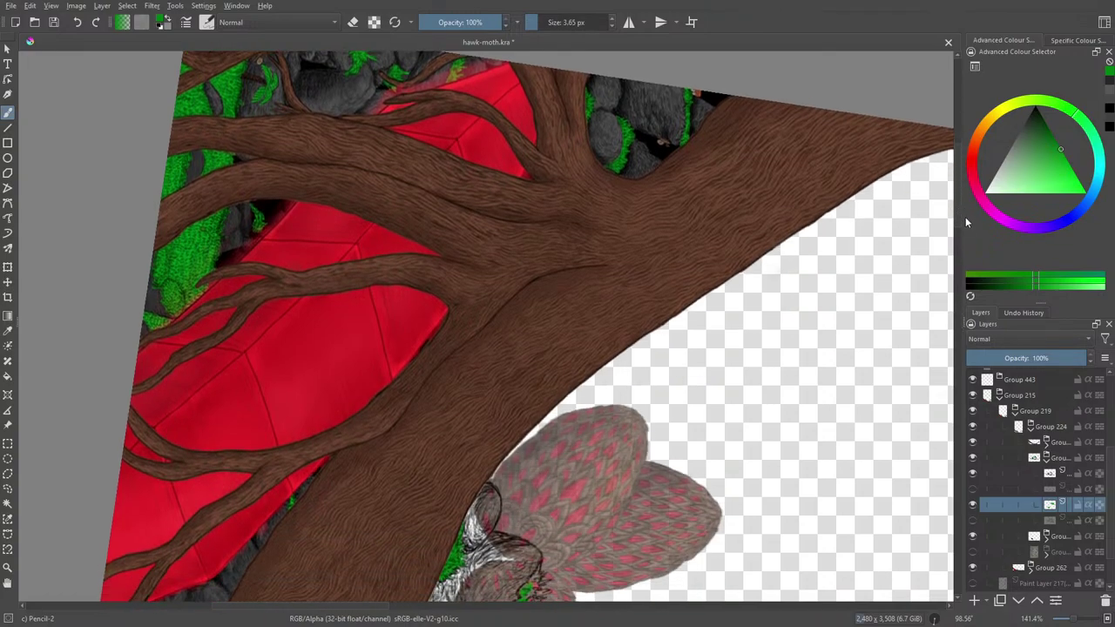
{"action": "scroll", "coordinate": [983, 283], "scroll_direction": "up", "scroll_amount": 4}
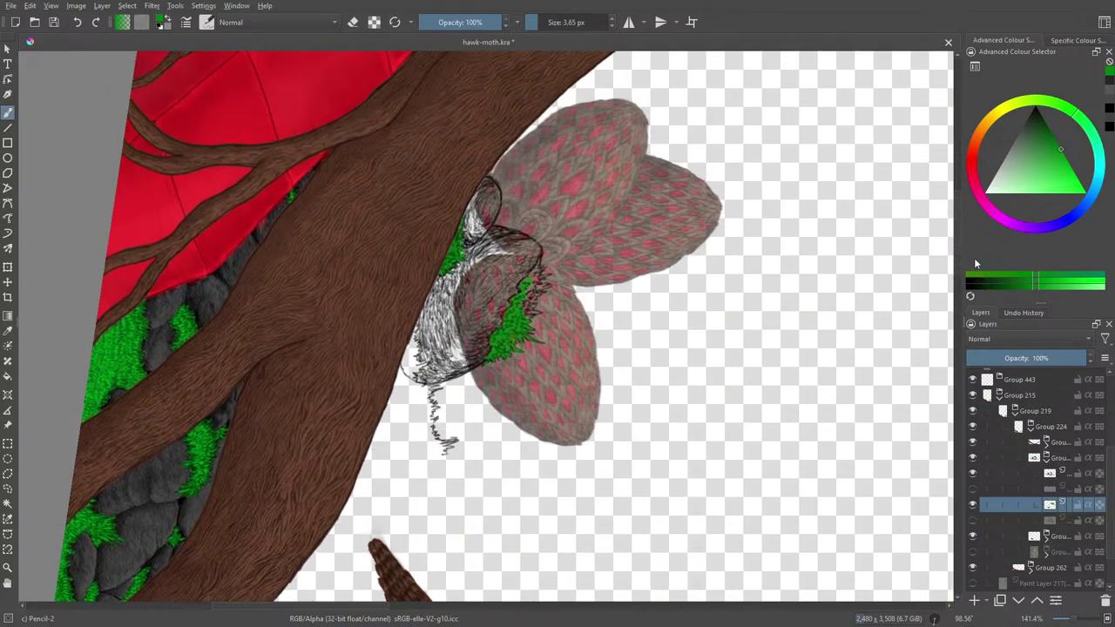
{"action": "left_click", "coordinate": [1073, 619]}
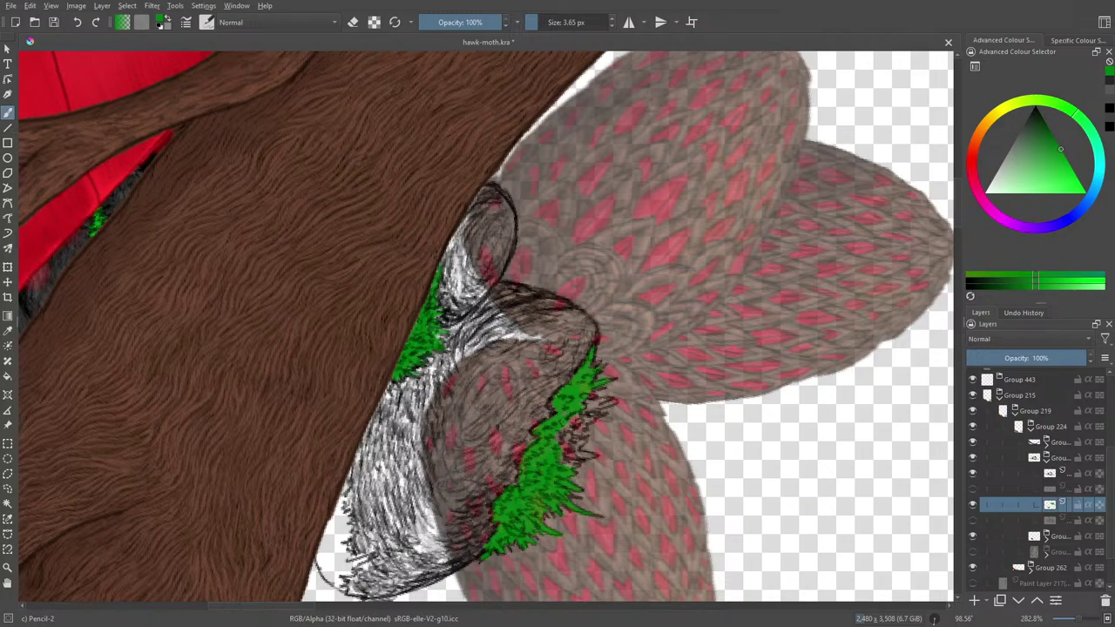
{"action": "mouse_move", "coordinate": [588, 416]}
{"action": "left_mouse_down"}
{"action": "mouse_move", "coordinate": [585, 405]}
{"action": "mouse_move", "coordinate": [604, 401]}
{"action": "left_mouse_up"}
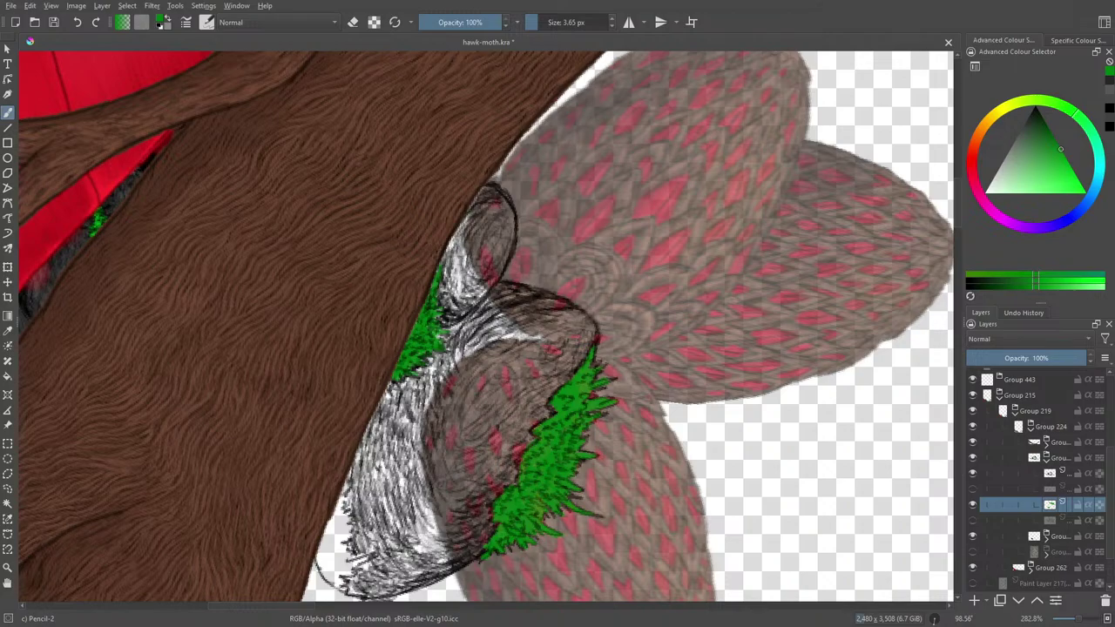
{"action": "key", "text": "e"}
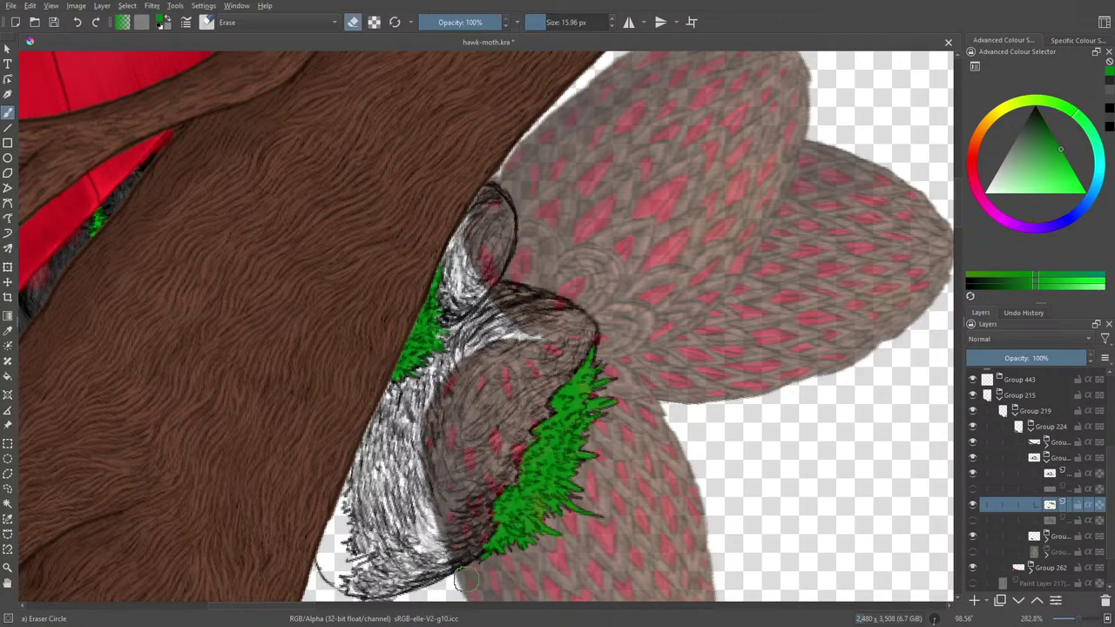
{"action": "key", "text": "e"}
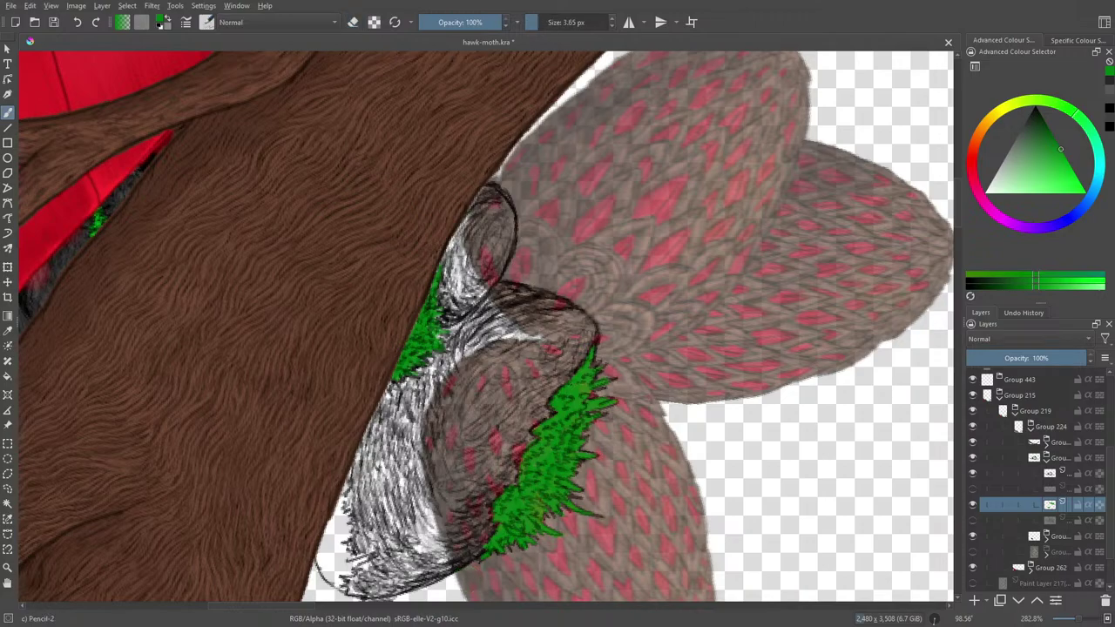
- Resample green from the finished grass on the existing rocks and rotate the canvas to about 11°
{"action": "left_click", "coordinate": [1079, 618]}
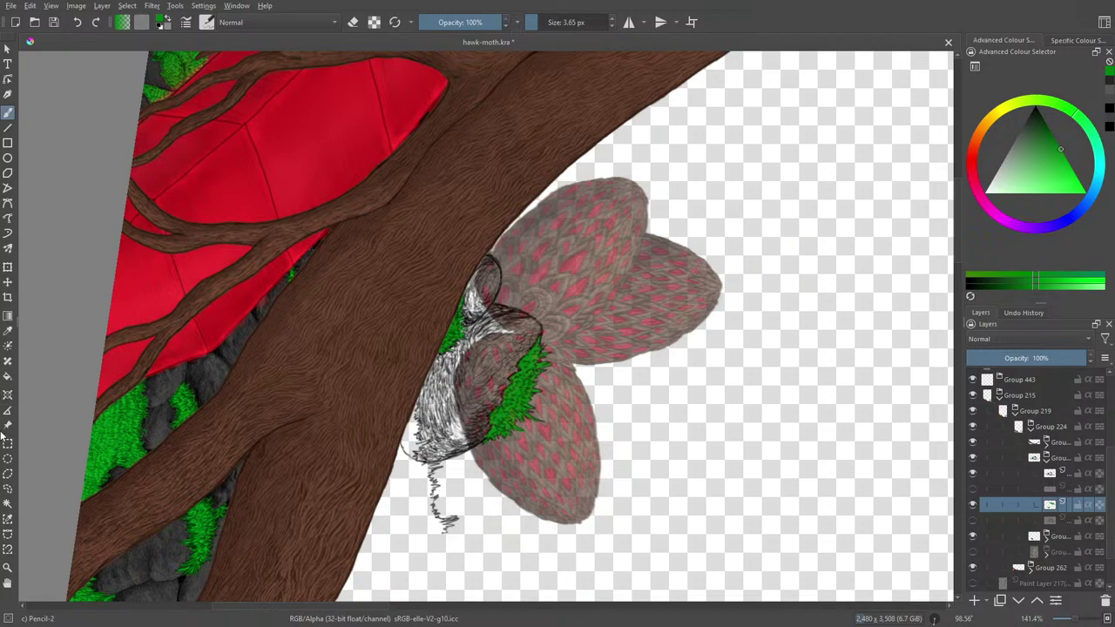
{"action": "left_click", "coordinate": [7, 331]}
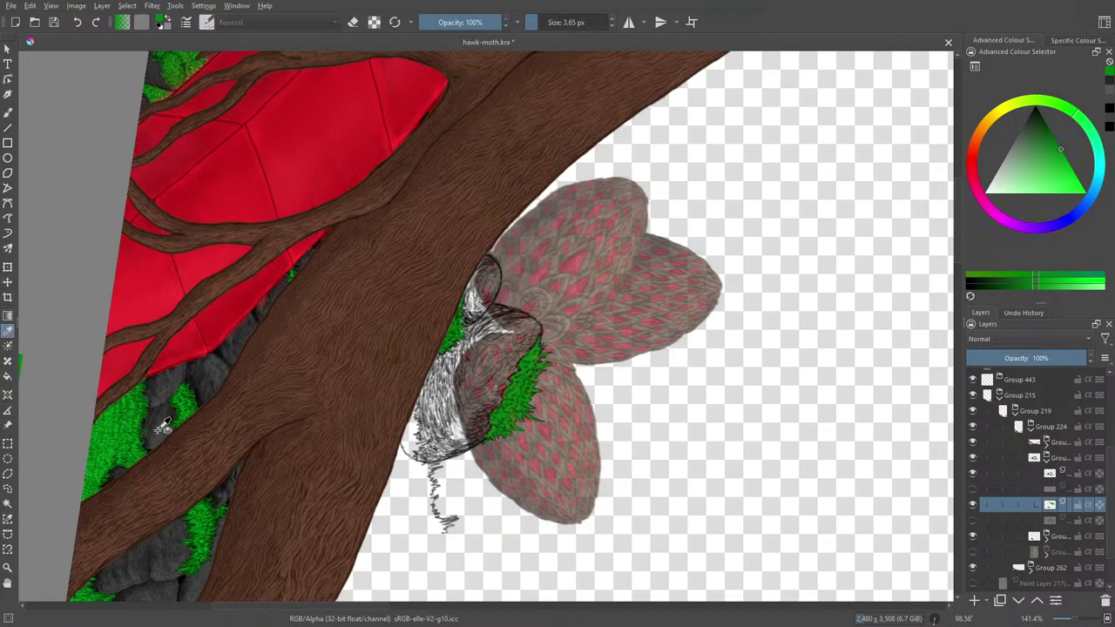
{"action": "mouse_move", "coordinate": [162, 426]}
{"action": "left_mouse_down"}
{"action": "mouse_move", "coordinate": [188, 409]}
{"action": "mouse_move", "coordinate": [188, 390]}
{"action": "left_mouse_up"}
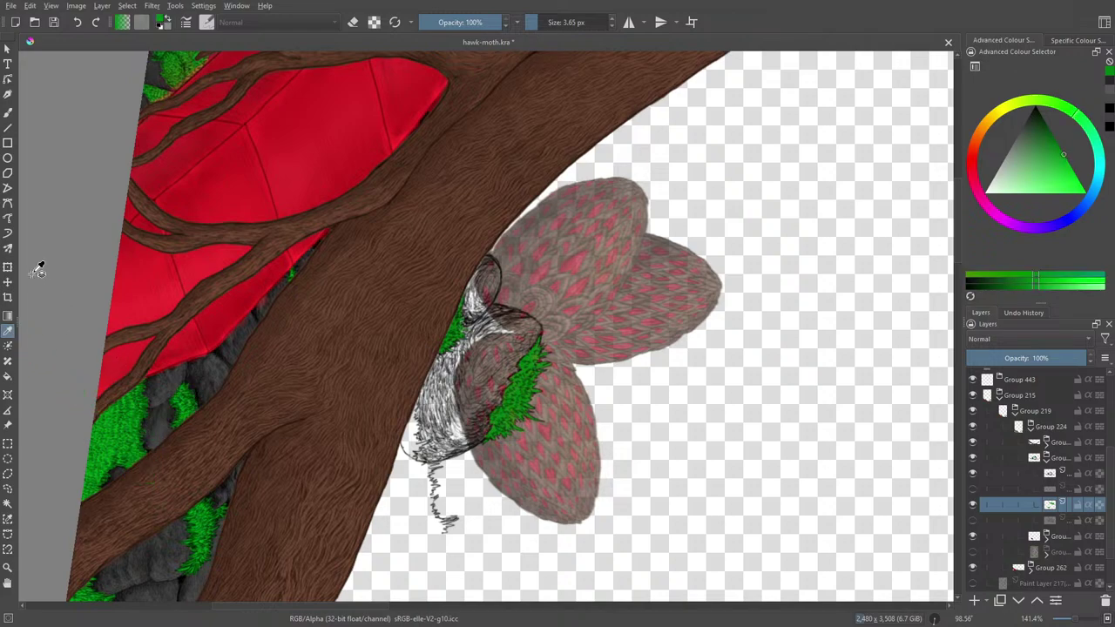
{"action": "left_click", "coordinate": [7, 112]}
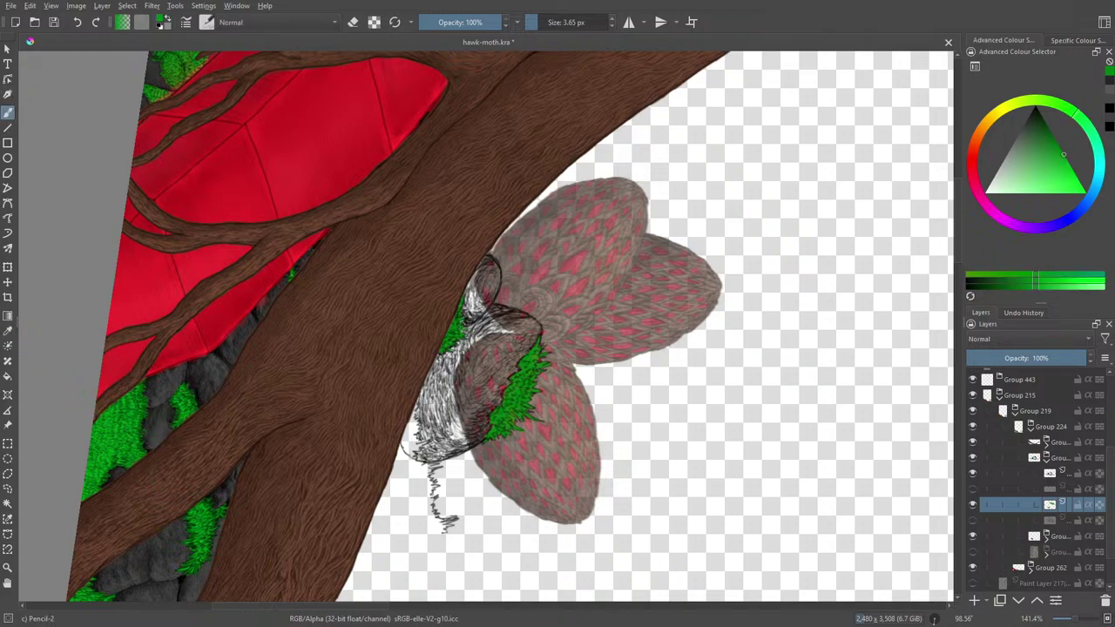
{"action": "right_click", "coordinate": [576, 292]}
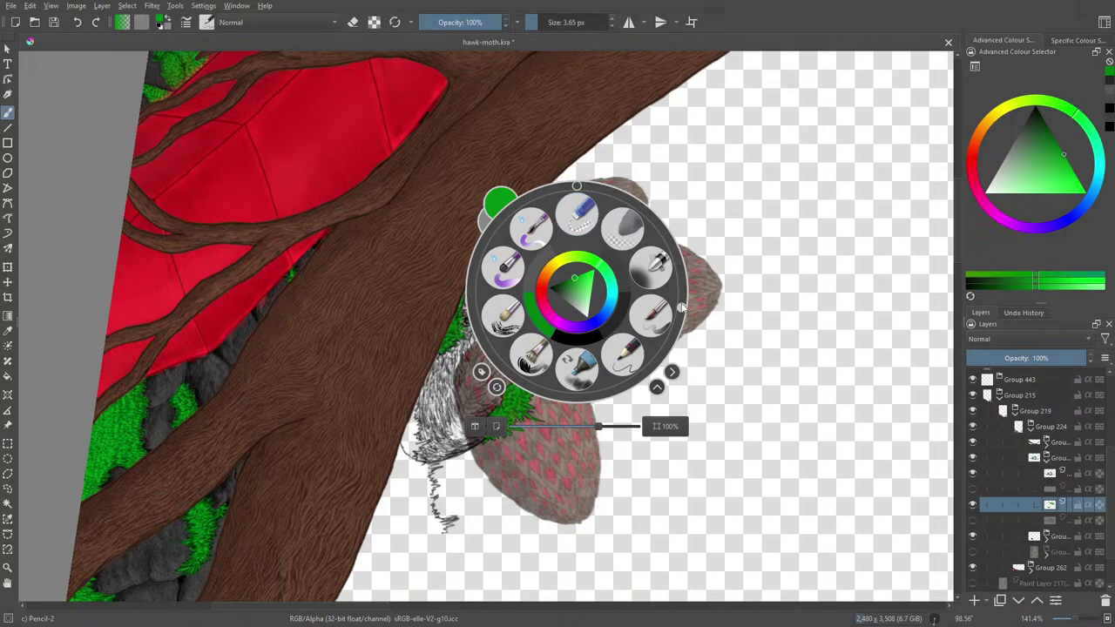
{"action": "left_click_drag", "start_coordinate": [570, 184], "coordinate": [596, 144]}
{"action": "left_click", "coordinate": [595, 145]}
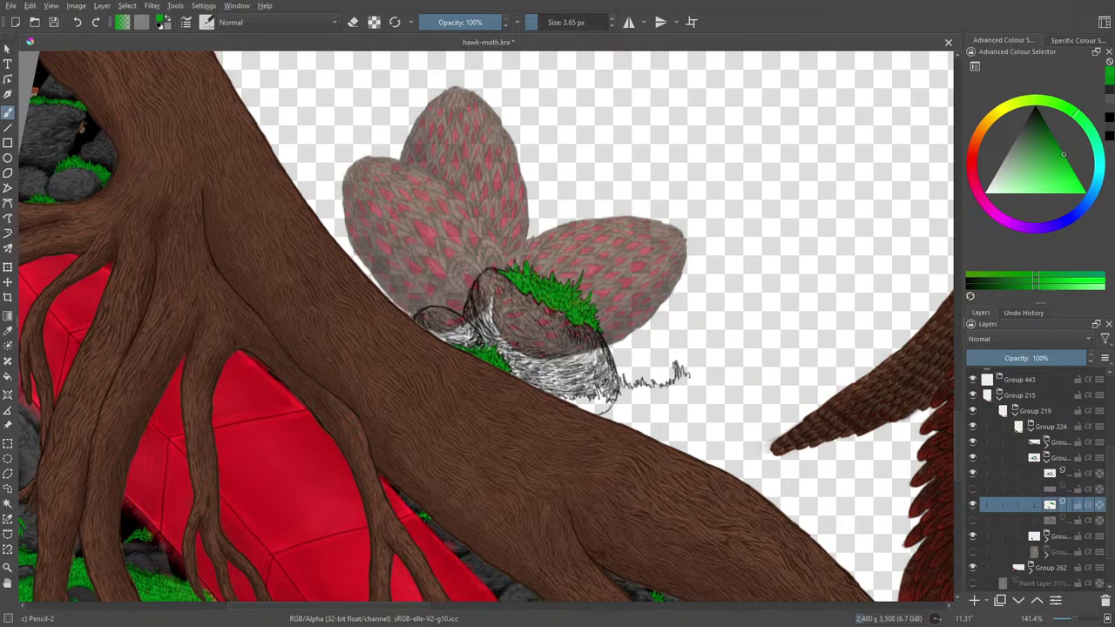
- Turn on alpha preservation and switch to the Basic-2 Opacity brush at 2 px
{"action": "left_click", "coordinate": [373, 22]}
{"action": "left_click", "coordinate": [207, 24]}
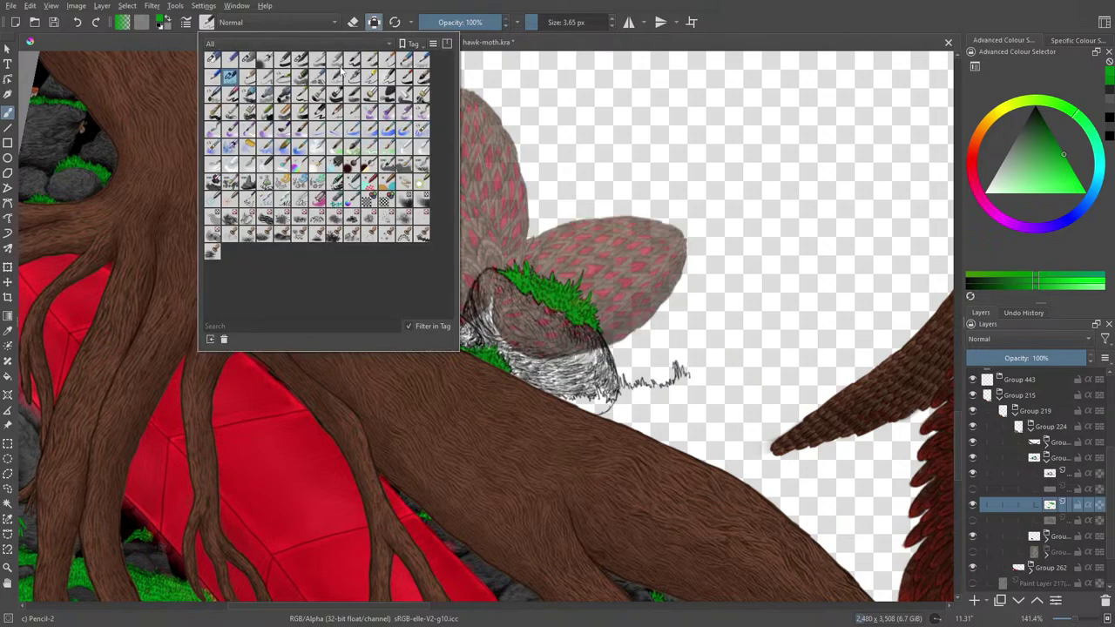
{"action": "left_click", "coordinate": [300, 59]}
- Pick a bright, saturated green as the highlight colour for the grass
{"action": "right_click", "coordinate": [549, 228]}
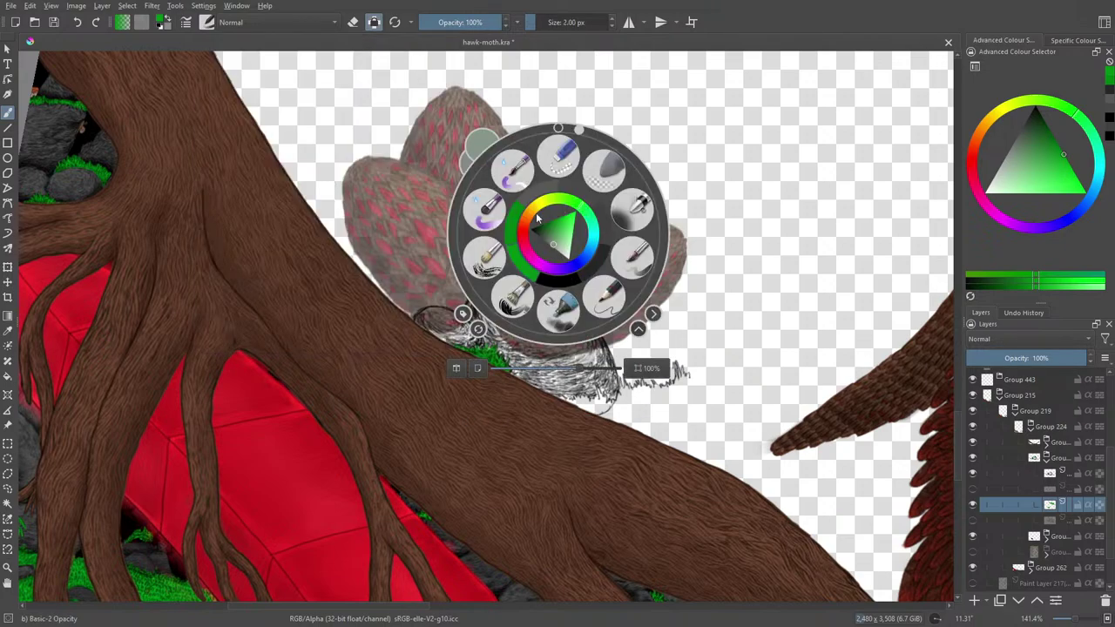
{"action": "left_click", "coordinate": [562, 250]}
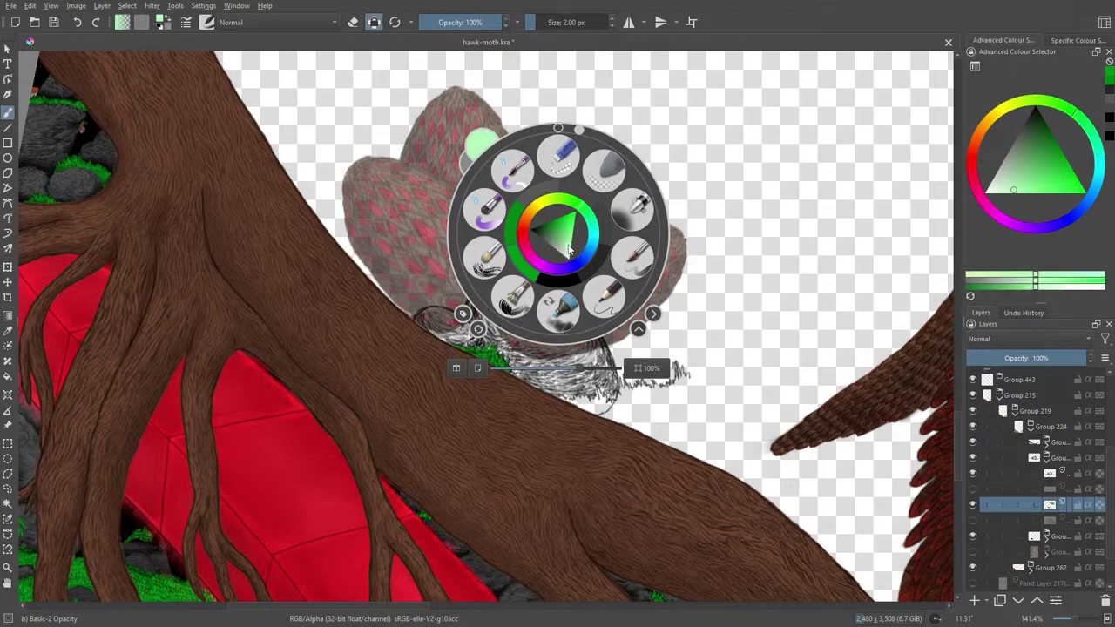
{"action": "left_click", "coordinate": [561, 251]}
{"action": "left_click_drag", "start_coordinate": [561, 250], "coordinate": [575, 222]}
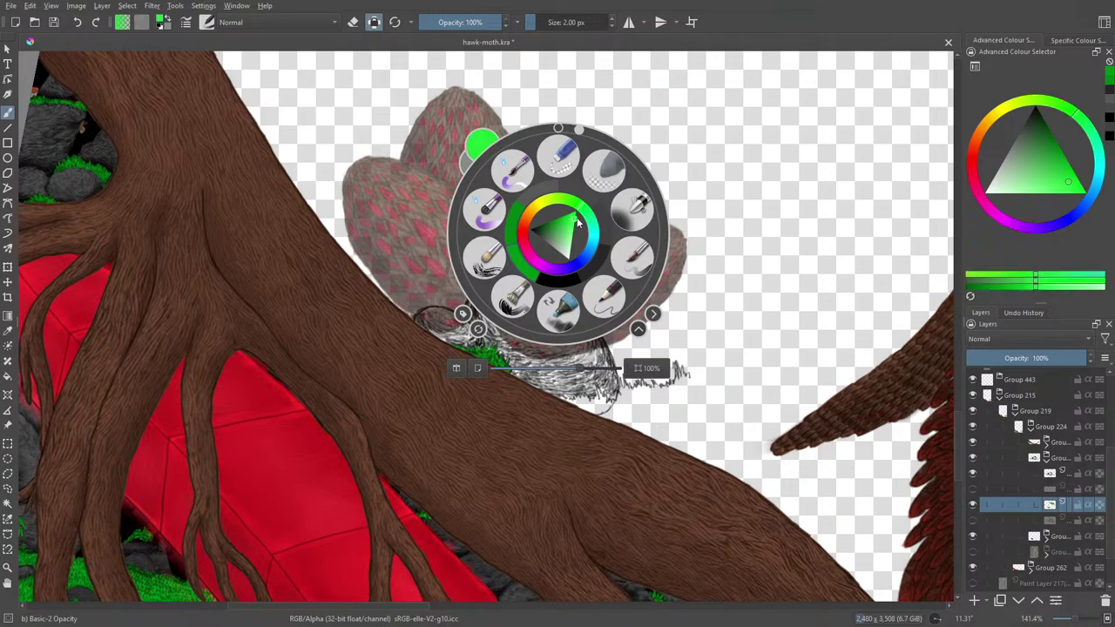
{"action": "left_click", "coordinate": [377, 87]}
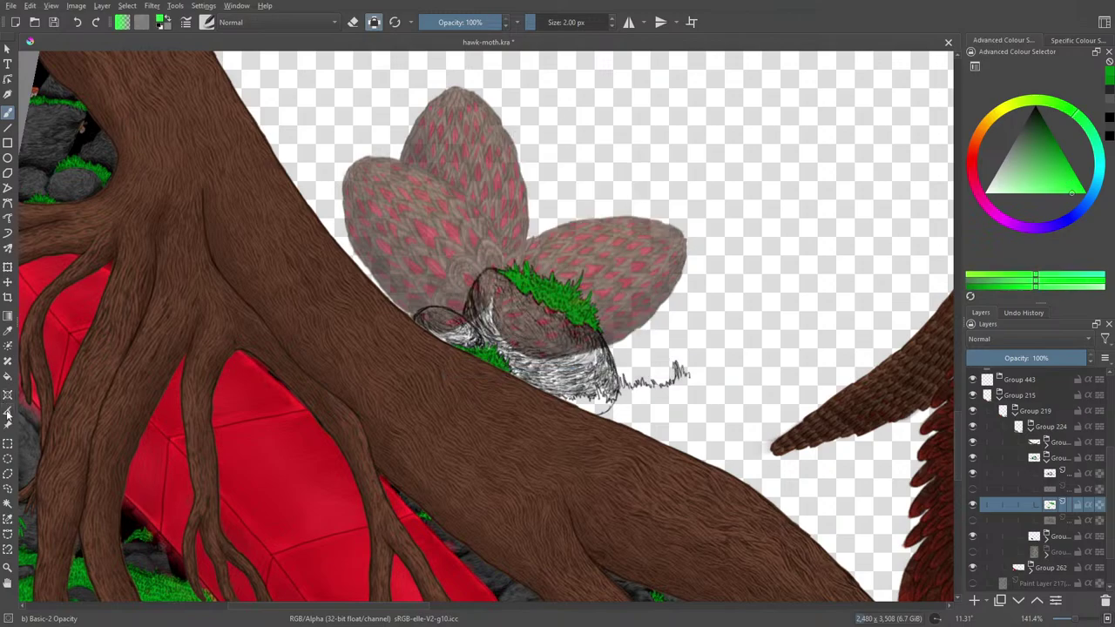
- Sample the base green from the grass on the large rock and brighten it into a saturated green for the blade highlights
{"action": "left_click", "coordinate": [8, 331]}
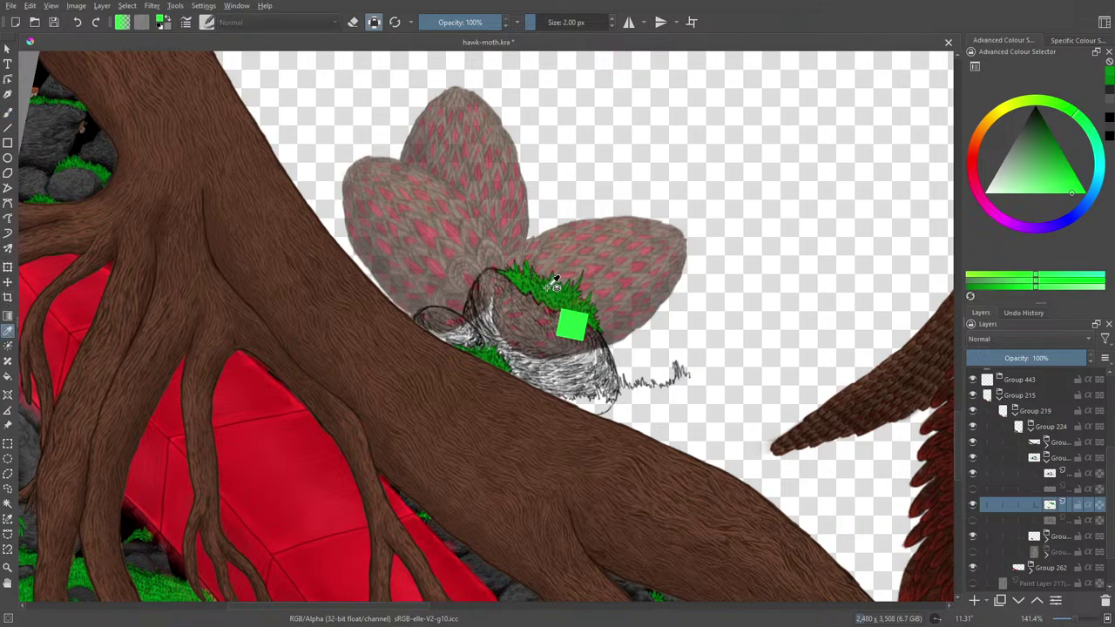
{"action": "left_click", "coordinate": [570, 327]}
{"action": "left_click", "coordinate": [8, 110]}
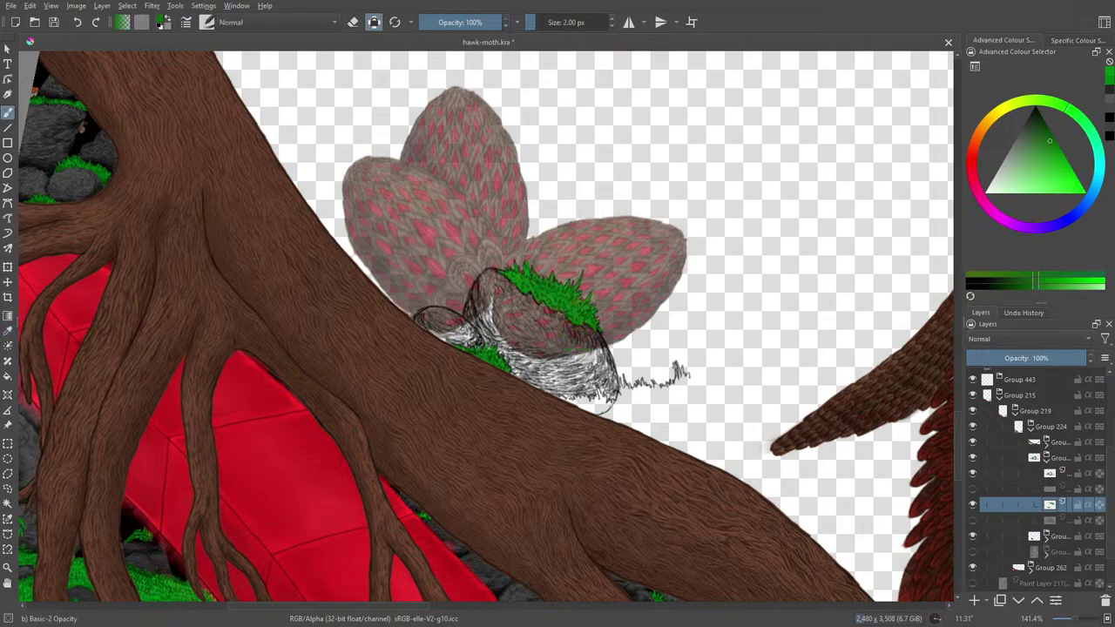
{"action": "right_click", "coordinate": [460, 252]}
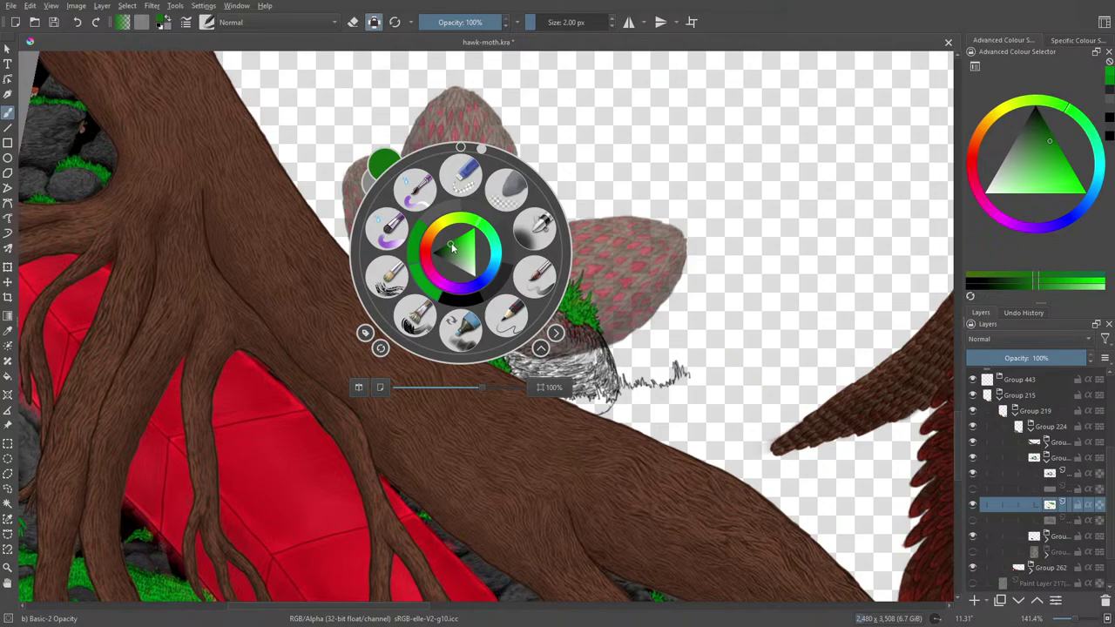
{"action": "left_click", "coordinate": [461, 245]}
{"action": "left_click_drag", "start_coordinate": [462, 245], "coordinate": [467, 241]}
{"action": "right_click", "coordinate": [467, 240]}
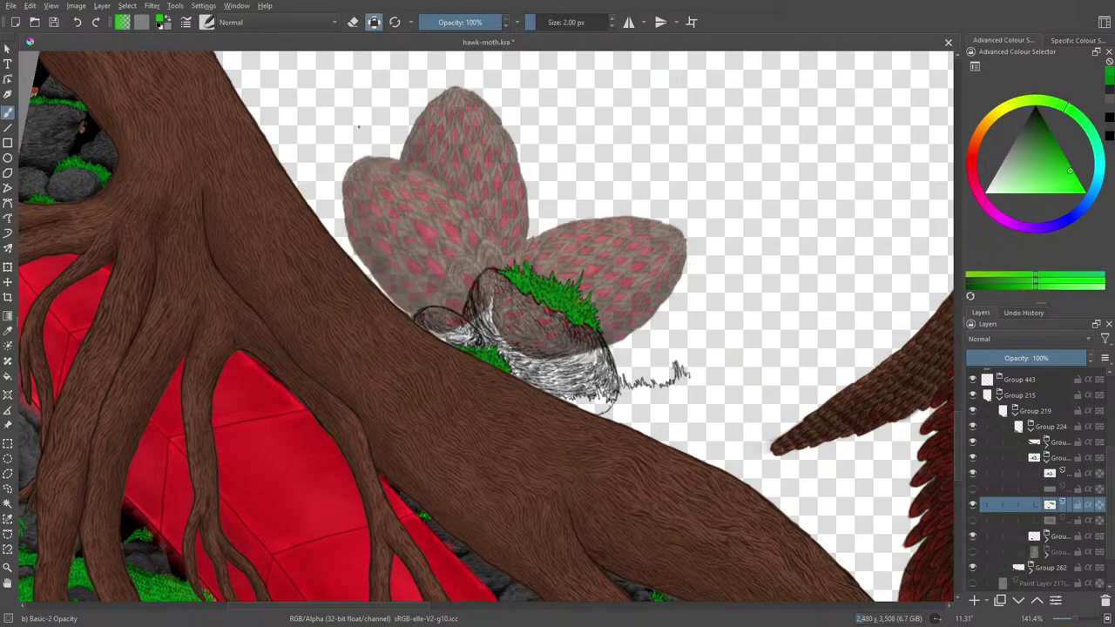
{"action": "left_click", "coordinate": [208, 23]}
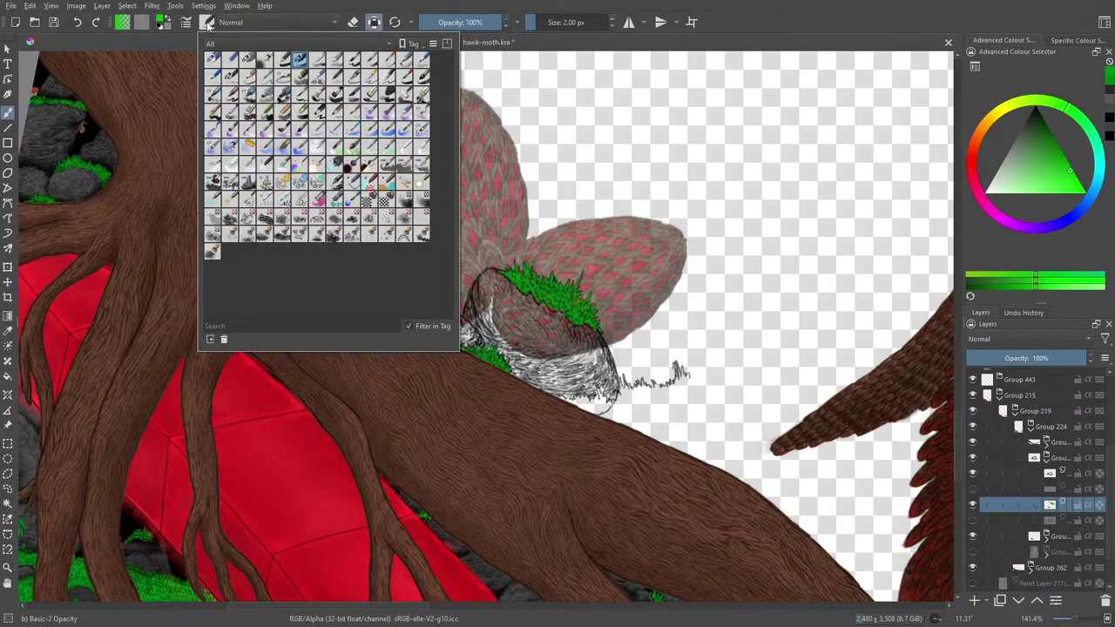
{"action": "left_click", "coordinate": [369, 13]}
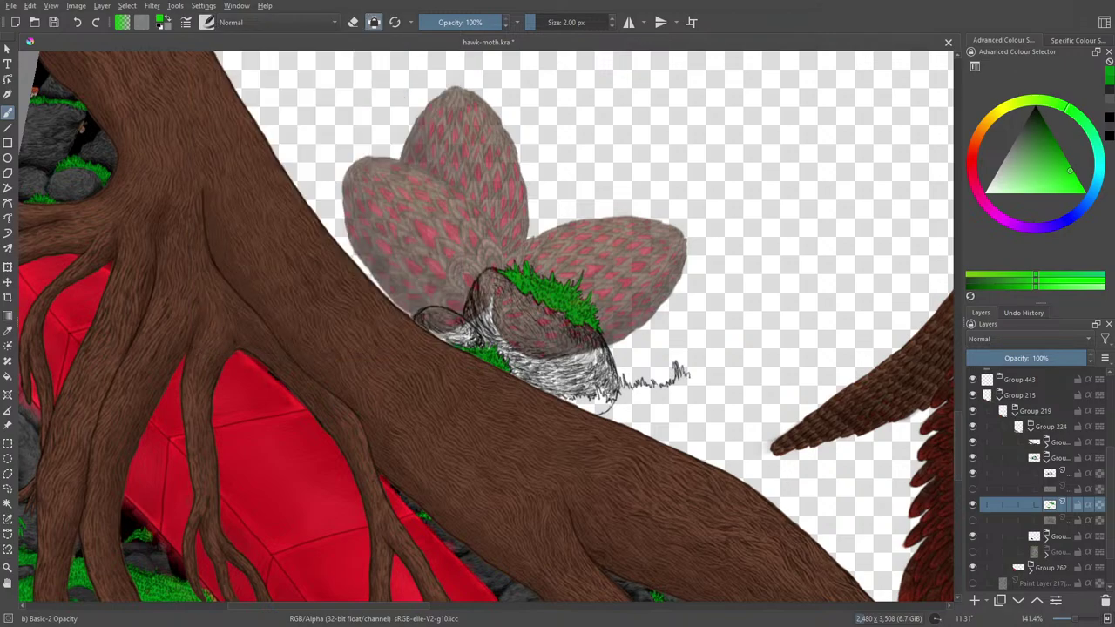
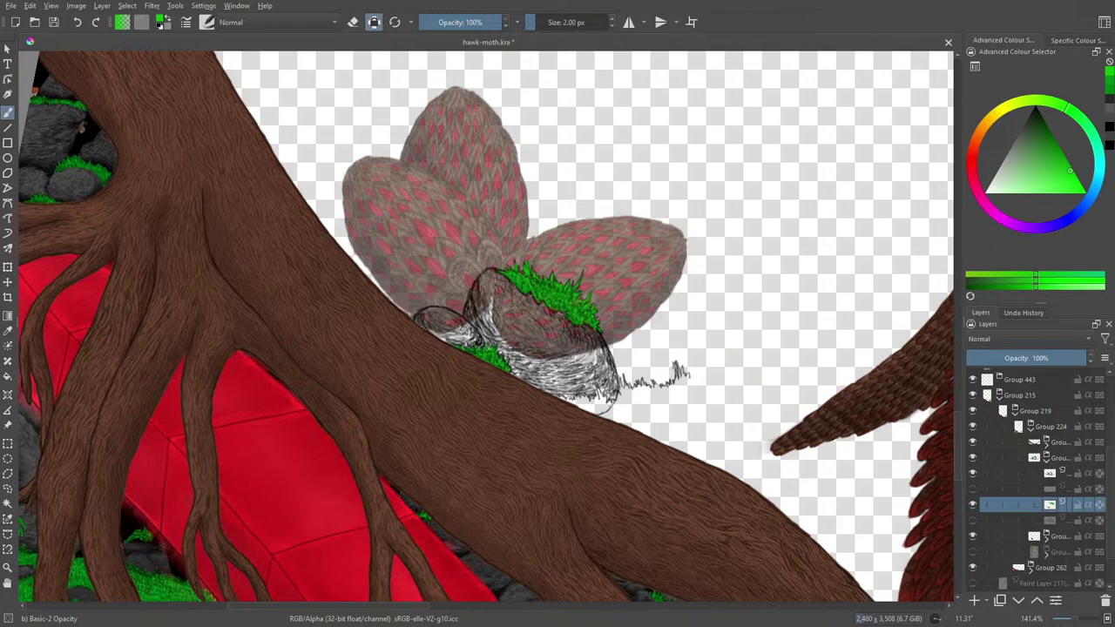
- Change the painting colour to a darker green for shading between the grass blades
{"action": "right_click", "coordinate": [433, 258]}
{"action": "left_click", "coordinate": [375, 142]}
{"action": "right_click", "coordinate": [429, 221]}
{"action": "left_click", "coordinate": [429, 212]}
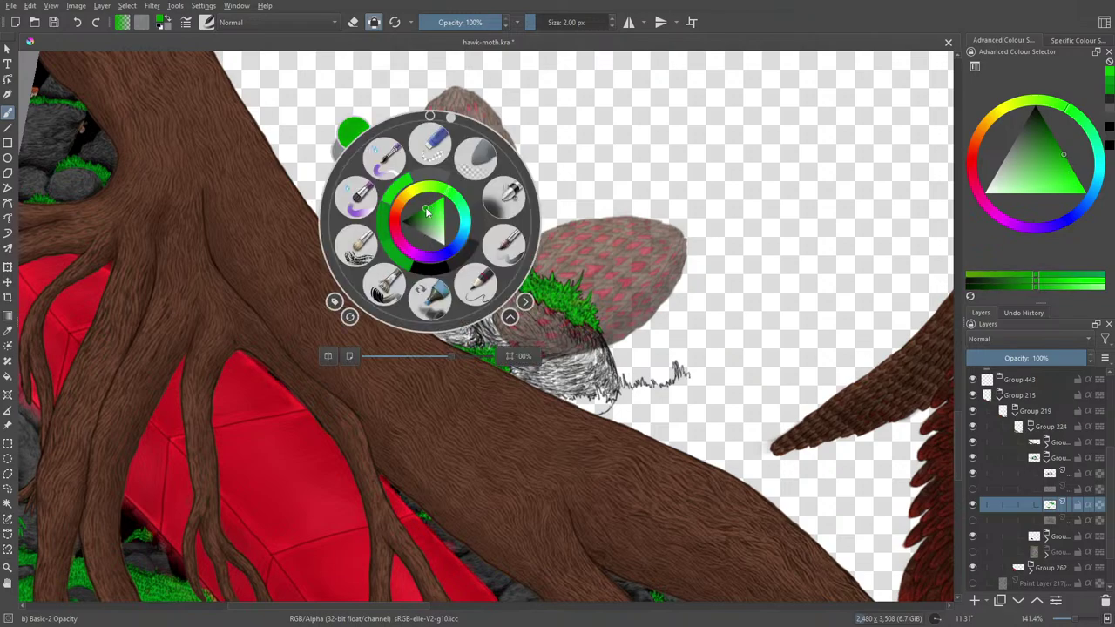
{"action": "left_click_drag", "start_coordinate": [427, 211], "coordinate": [422, 216]}
{"action": "right_click", "coordinate": [422, 216]}
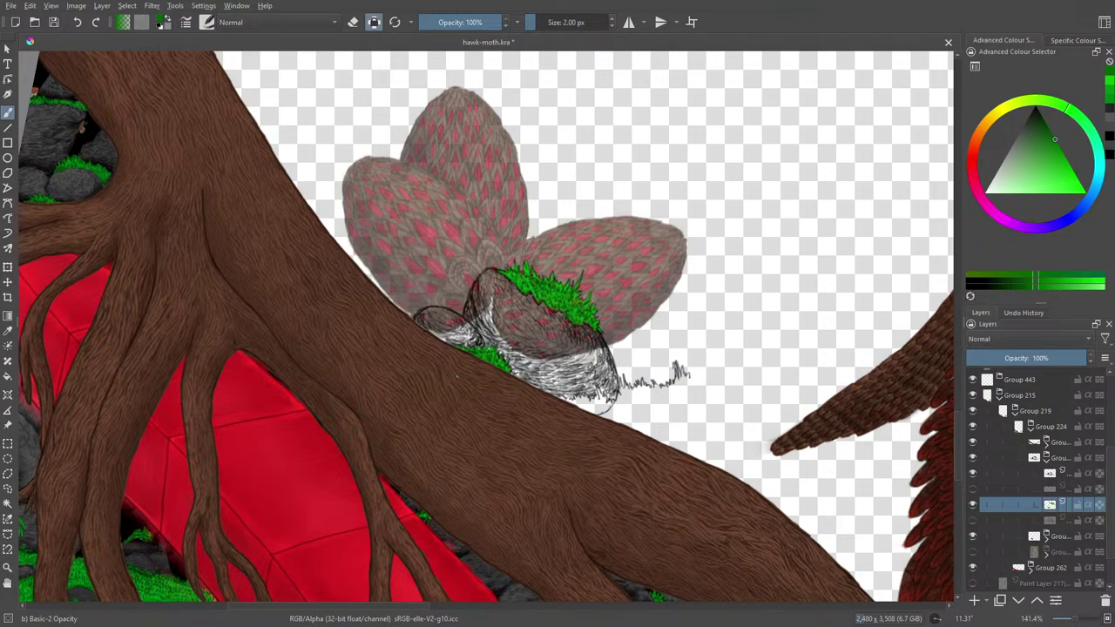
- Show the grey stone colour layer beneath the grass and make it the active layer for the 2 px brush
{"action": "left_click", "coordinate": [973, 521]}
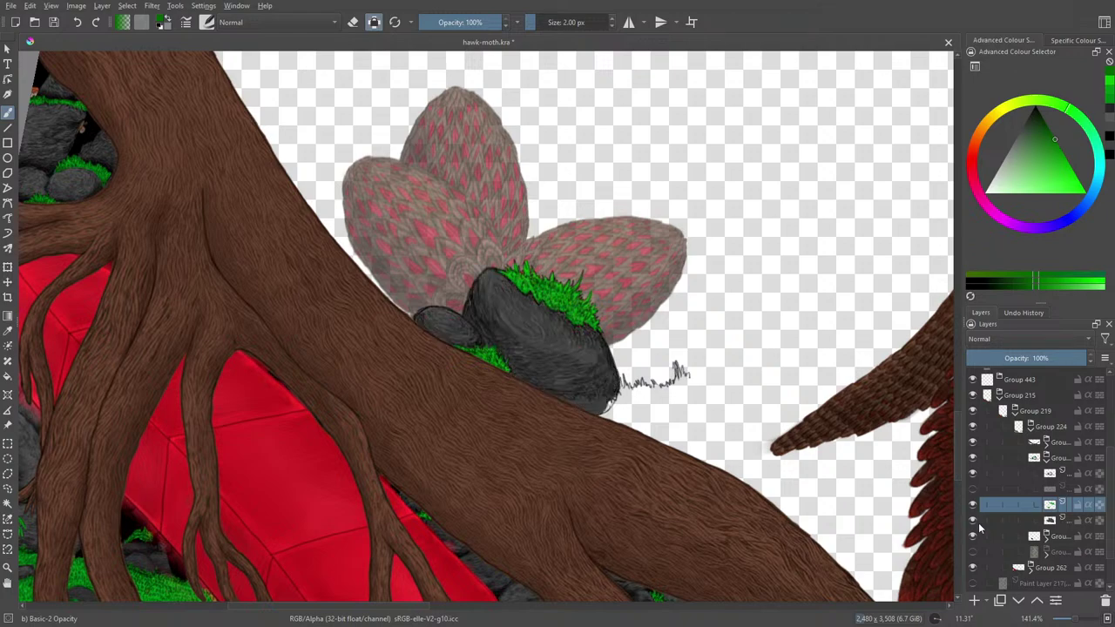
{"action": "left_click", "coordinate": [1051, 521]}
{"action": "key", "text": "e"}
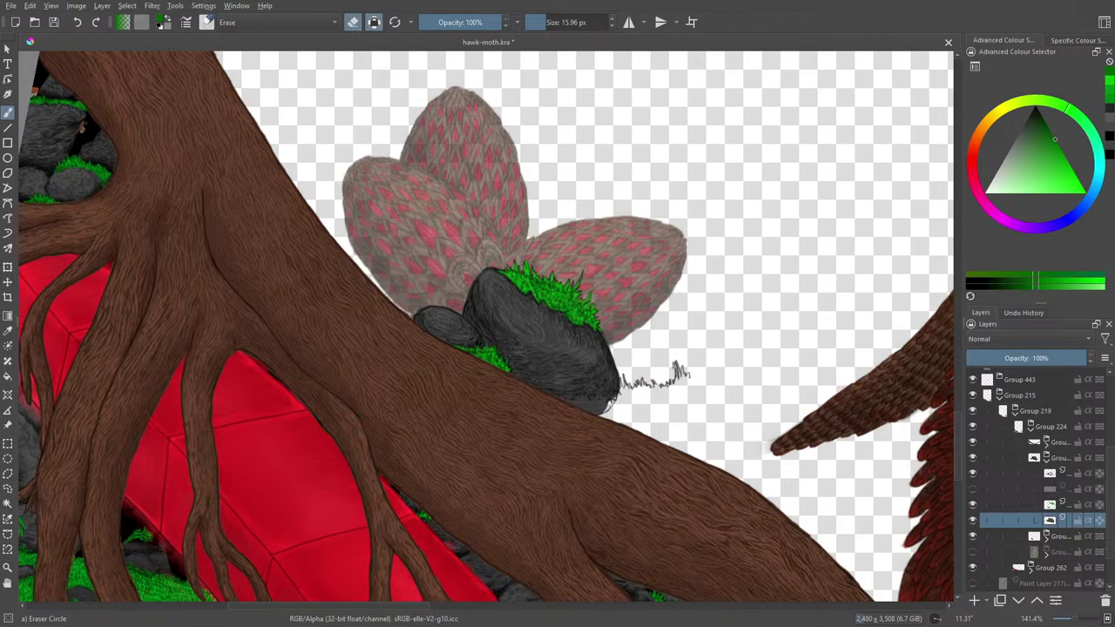
{"action": "key", "text": "e"}
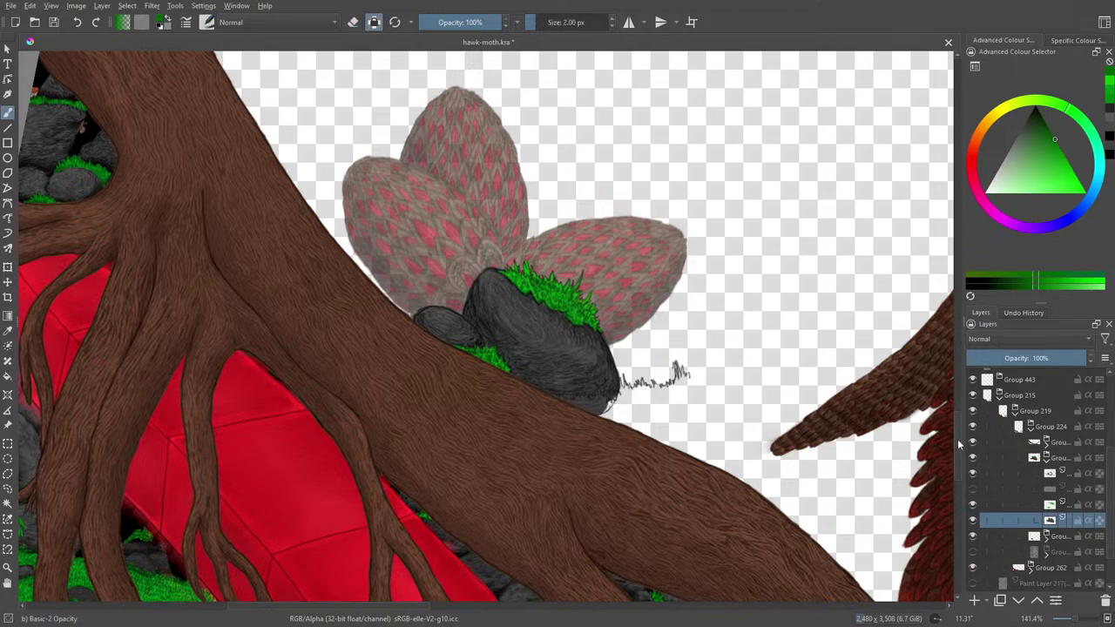
- Select the group holding the red scaly pods and restore its opacity to 100%
{"action": "scroll", "coordinate": [955, 439], "scroll_direction": "up", "scroll_amount": 2}
{"action": "left_click", "coordinate": [1059, 537]}
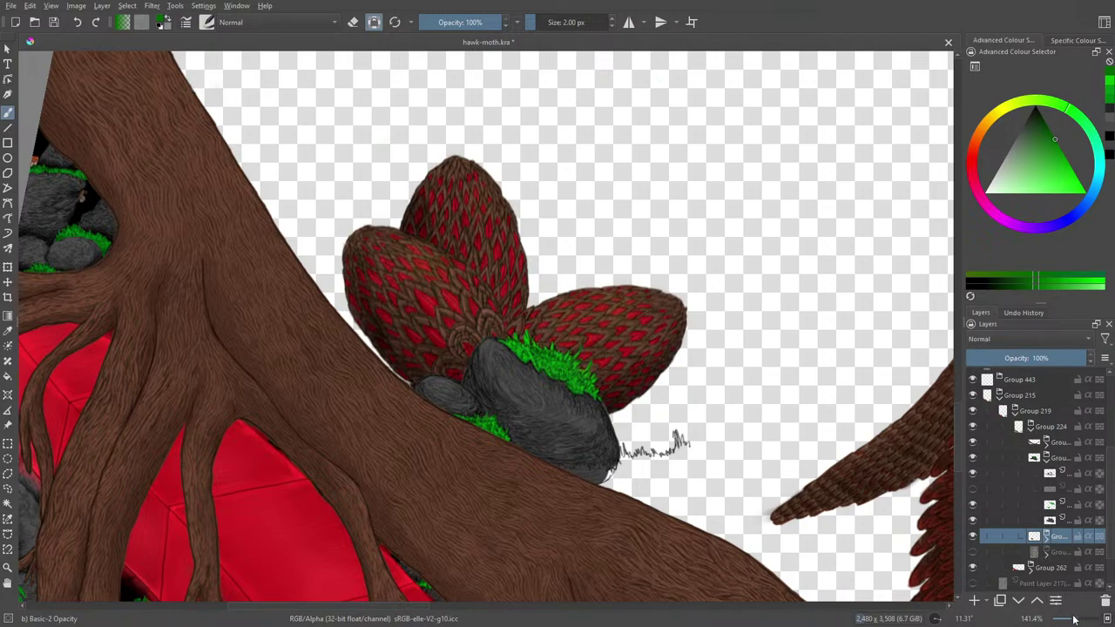
{"action": "scroll", "coordinate": [1073, 619], "scroll_direction": "down", "scroll_amount": 5}
{"action": "scroll", "coordinate": [1075, 620], "scroll_direction": "up", "scroll_amount": 5}
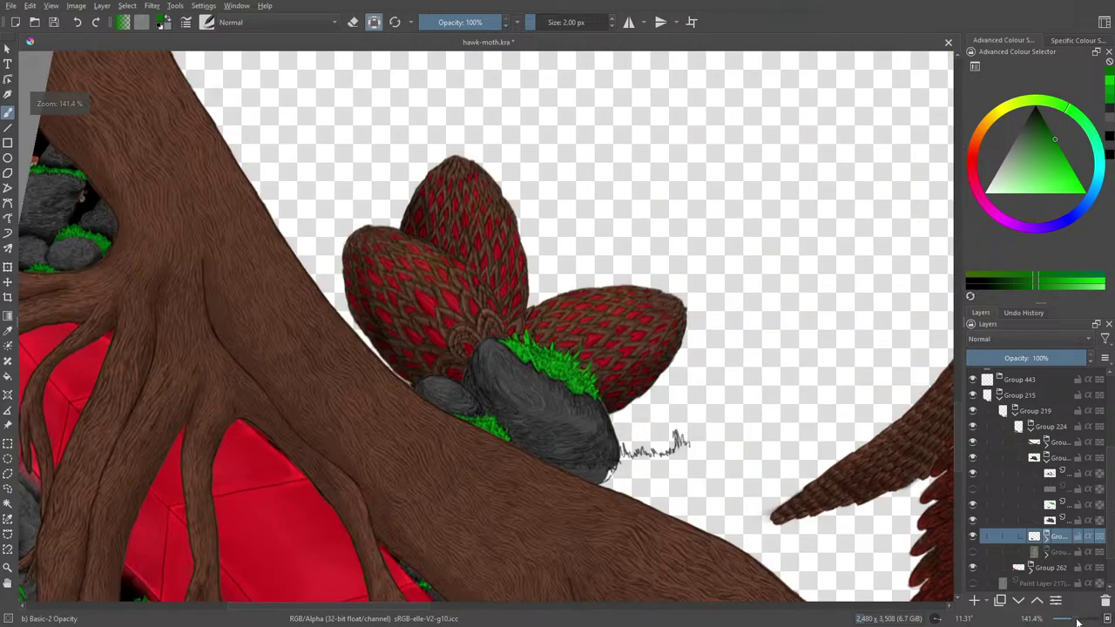
{"action": "scroll", "coordinate": [1077, 621], "scroll_direction": "up", "scroll_amount": 2}
{"action": "scroll", "coordinate": [1078, 621], "scroll_direction": "down", "scroll_amount": 2}
- Clean up the edges of the stone colour around both rocks on its own layer with the Eraser Circle brush
{"action": "key", "text": "/"}
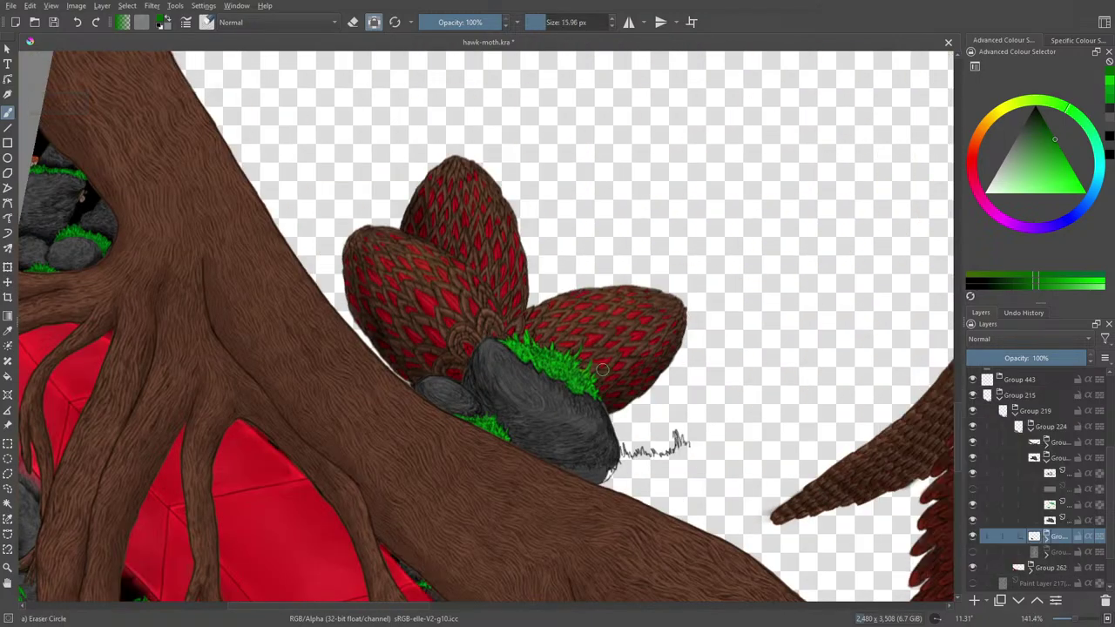
{"action": "left_click", "coordinate": [1052, 522]}
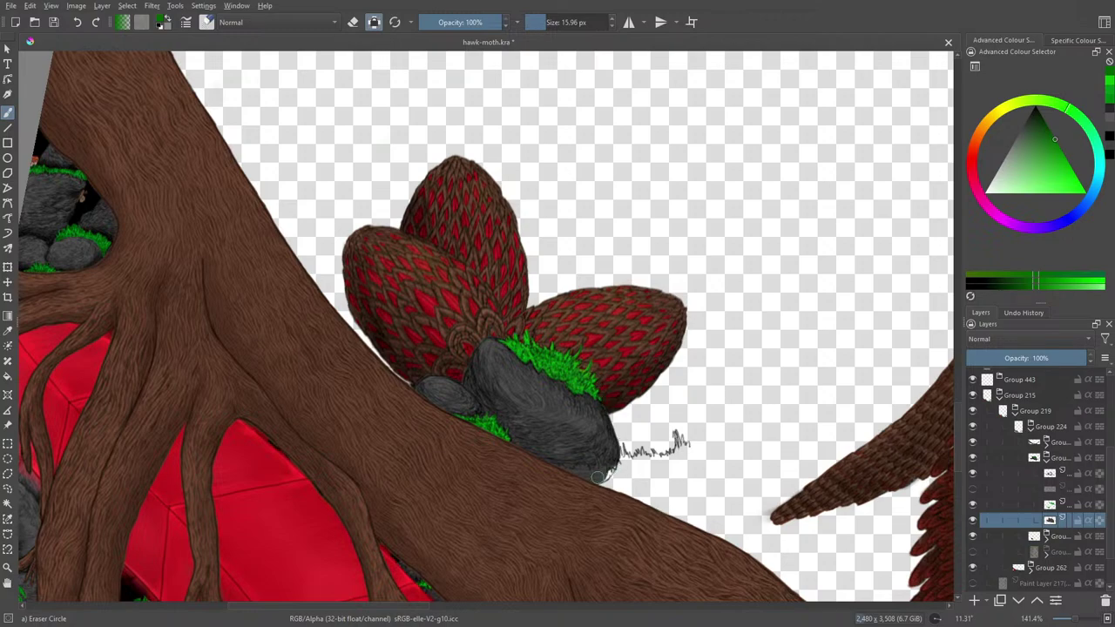
{"action": "key", "text": "slash"}
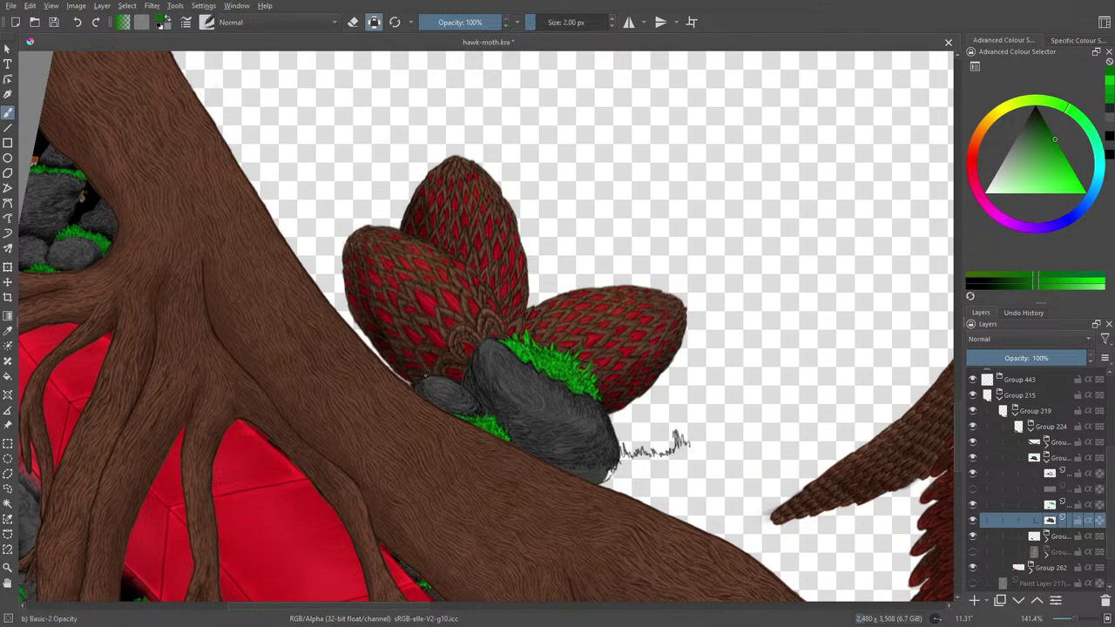
{"action": "key", "text": "slash"}
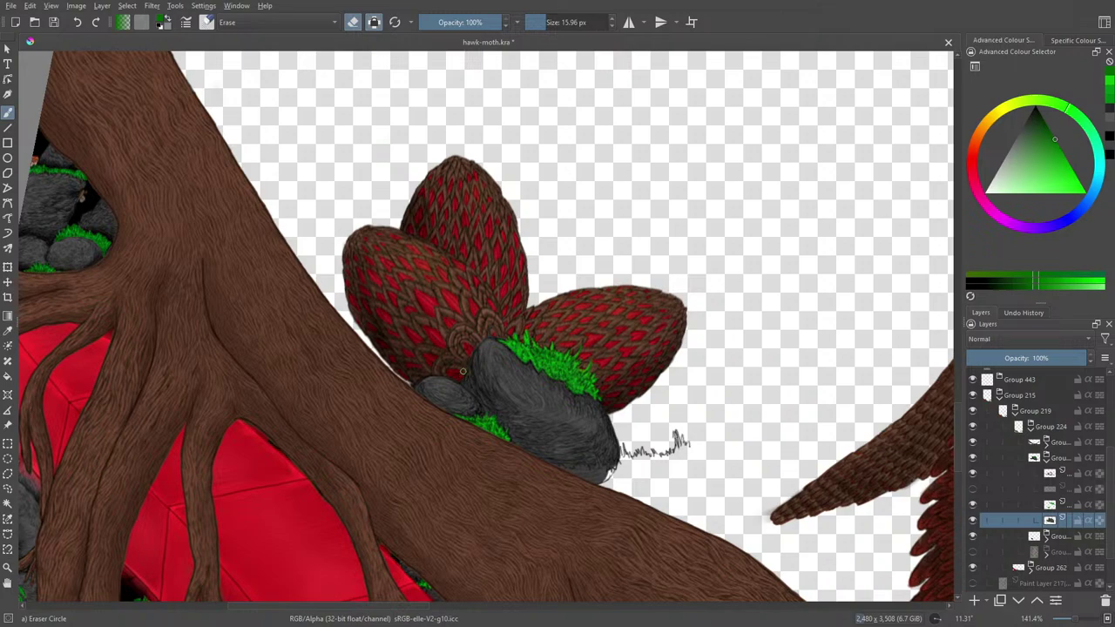
- Show the pencil sketch and switch the pod group off and on to compare the rocks with the sketched grass behind them
{"action": "left_click", "coordinate": [973, 492]}
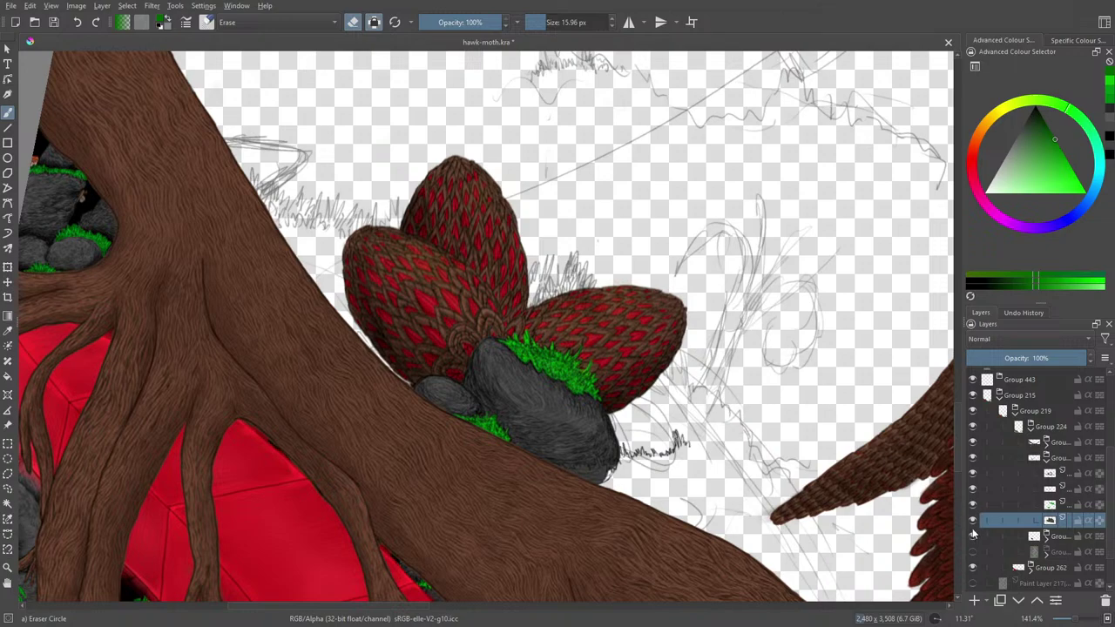
{"action": "left_click", "coordinate": [973, 535]}
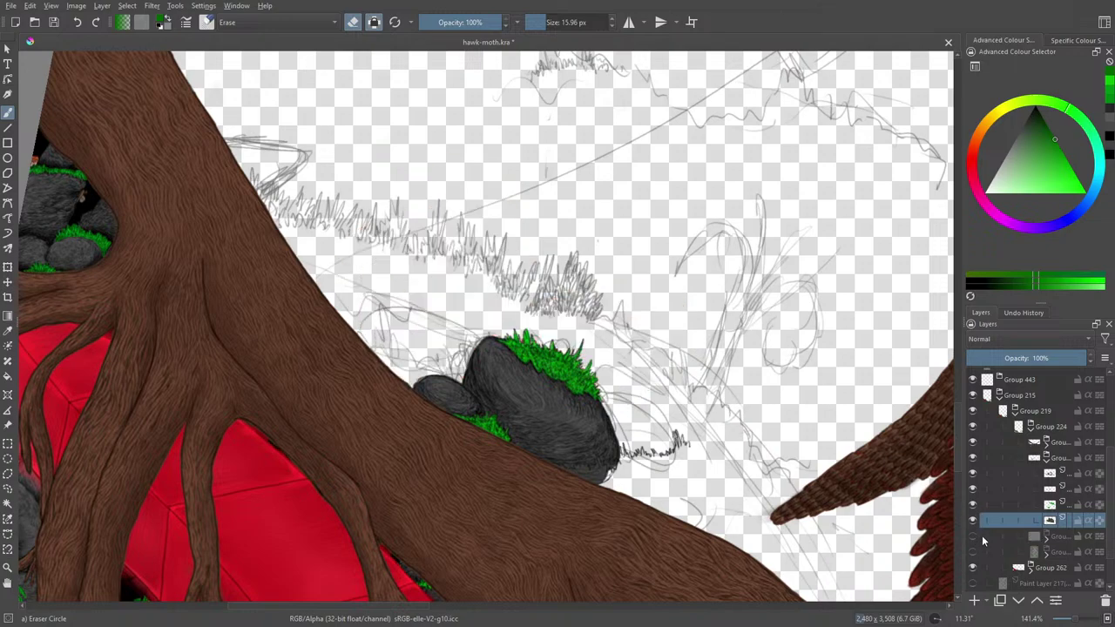
{"action": "left_click", "coordinate": [973, 537]}
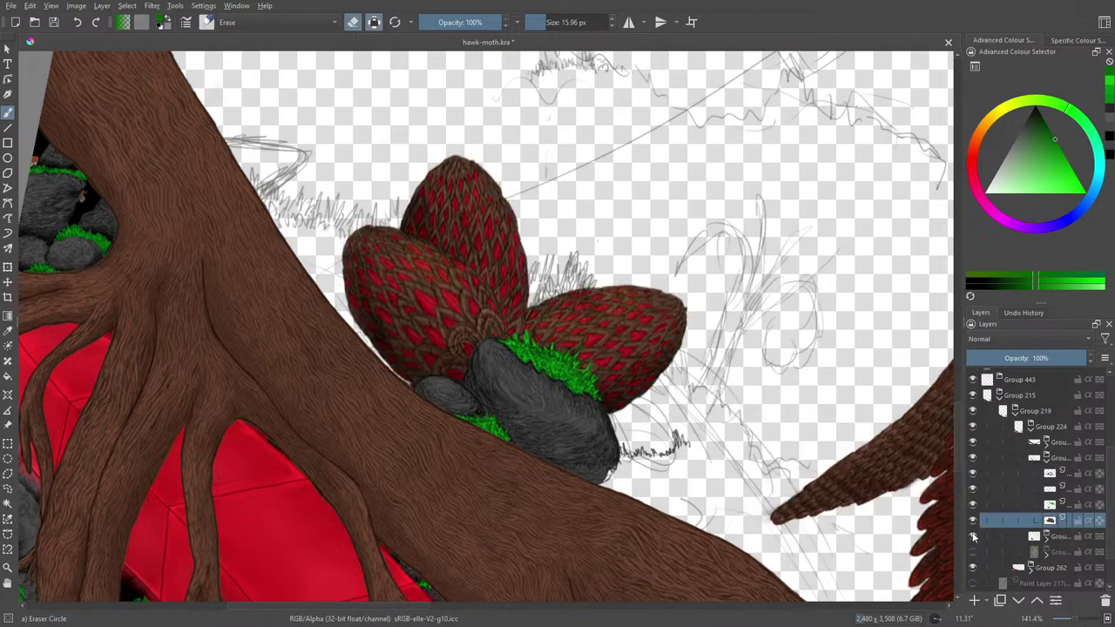
{"action": "left_click", "coordinate": [973, 537]}
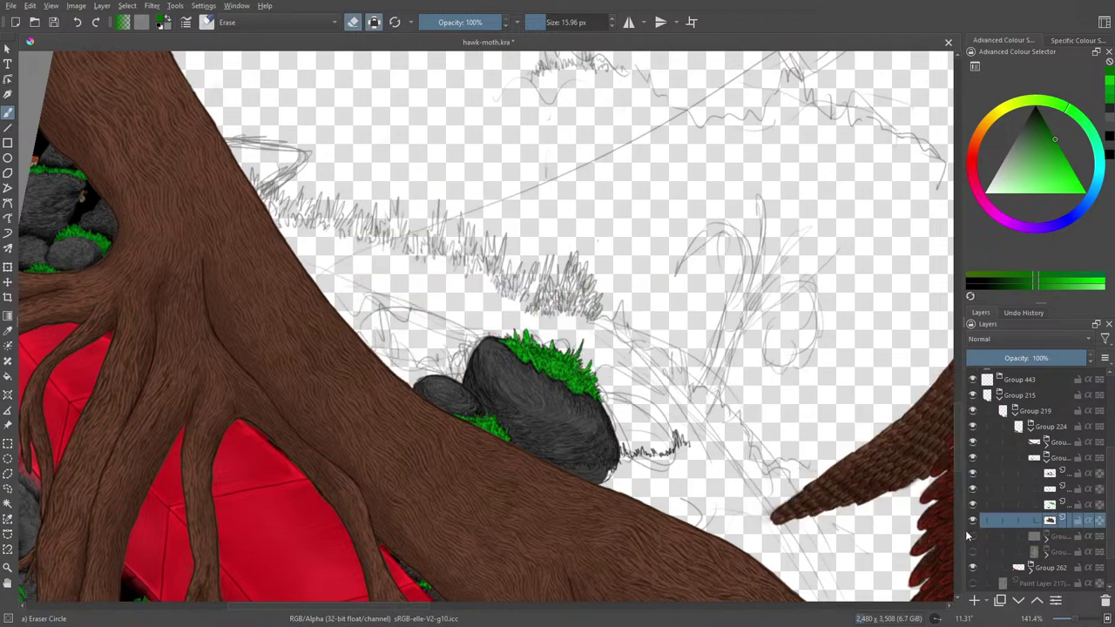
{"action": "left_click", "coordinate": [971, 535]}
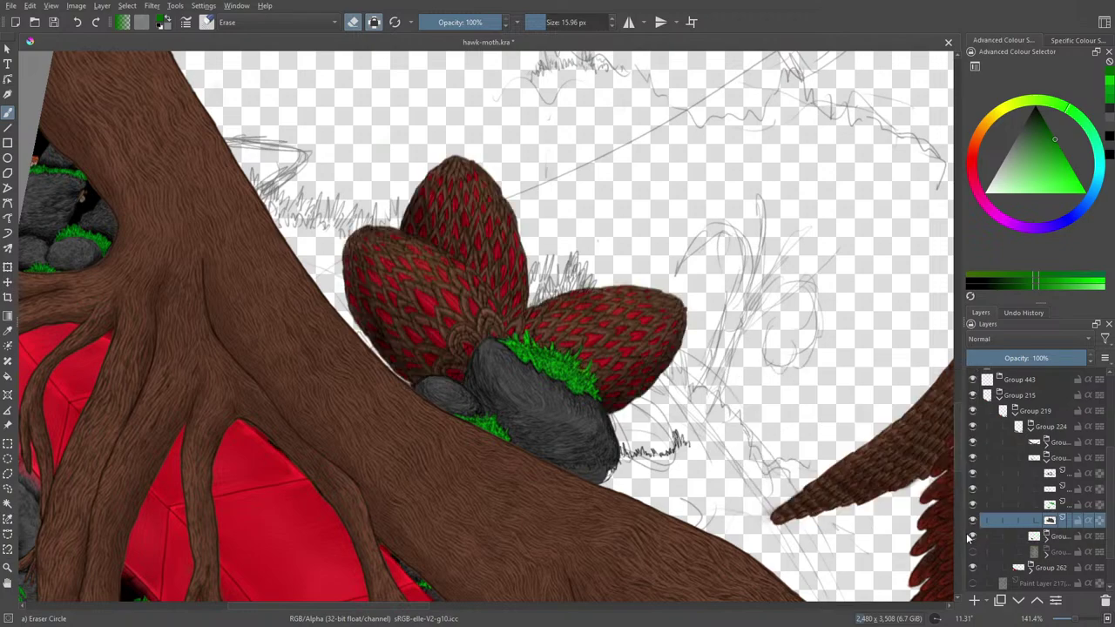
{"action": "left_click", "coordinate": [974, 536]}
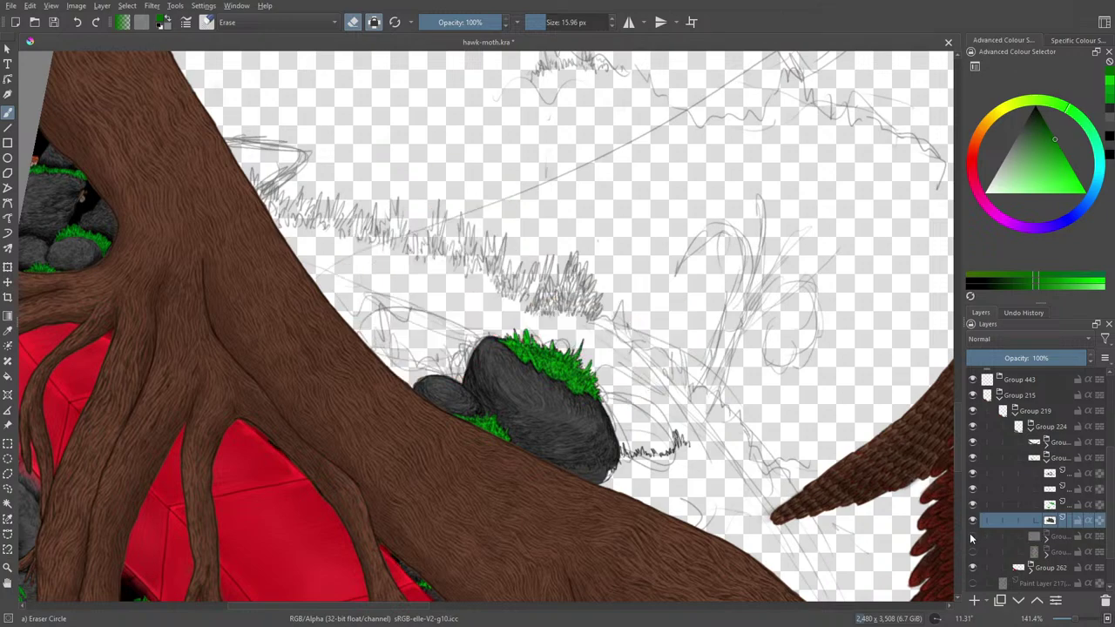
{"action": "left_click", "coordinate": [973, 537]}
{"action": "left_click", "coordinate": [973, 537]}
{"action": "key", "text": "slash"}
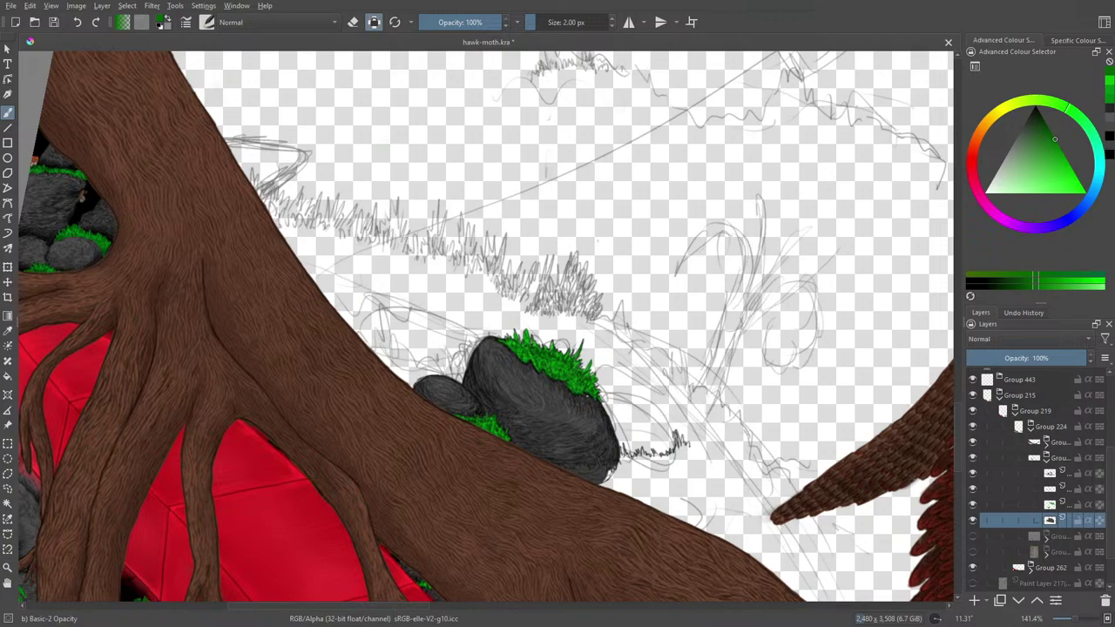
{"action": "left_click", "coordinate": [973, 537]}
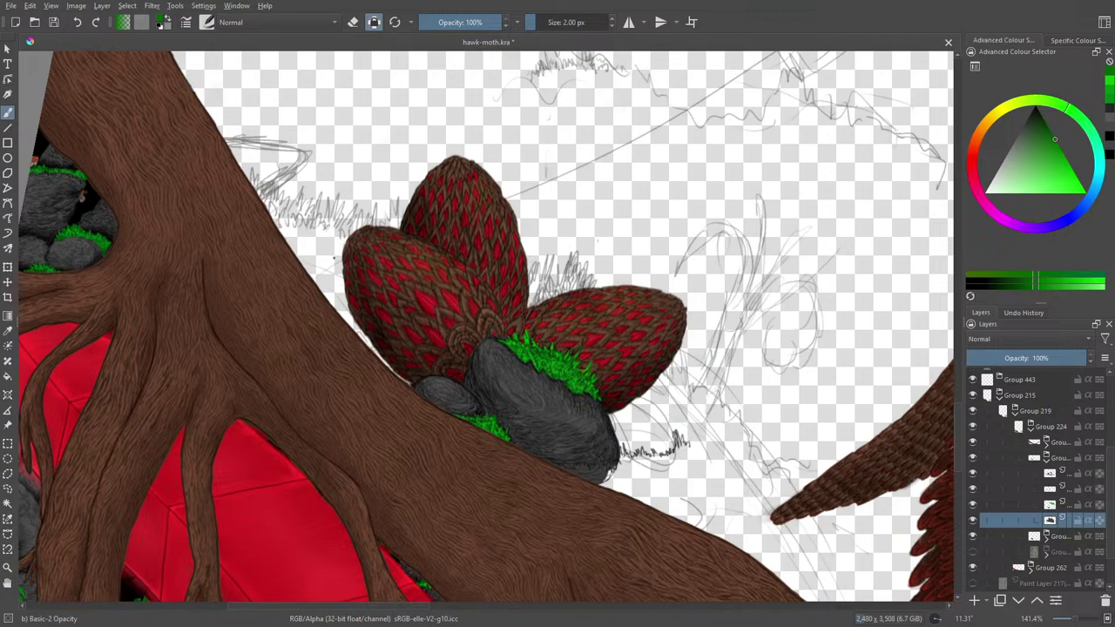
- Check the rocks' stone, grass and line art layers by toggling each one's visibility, and hide the pencil sketch again
{"action": "key", "text": "e"}
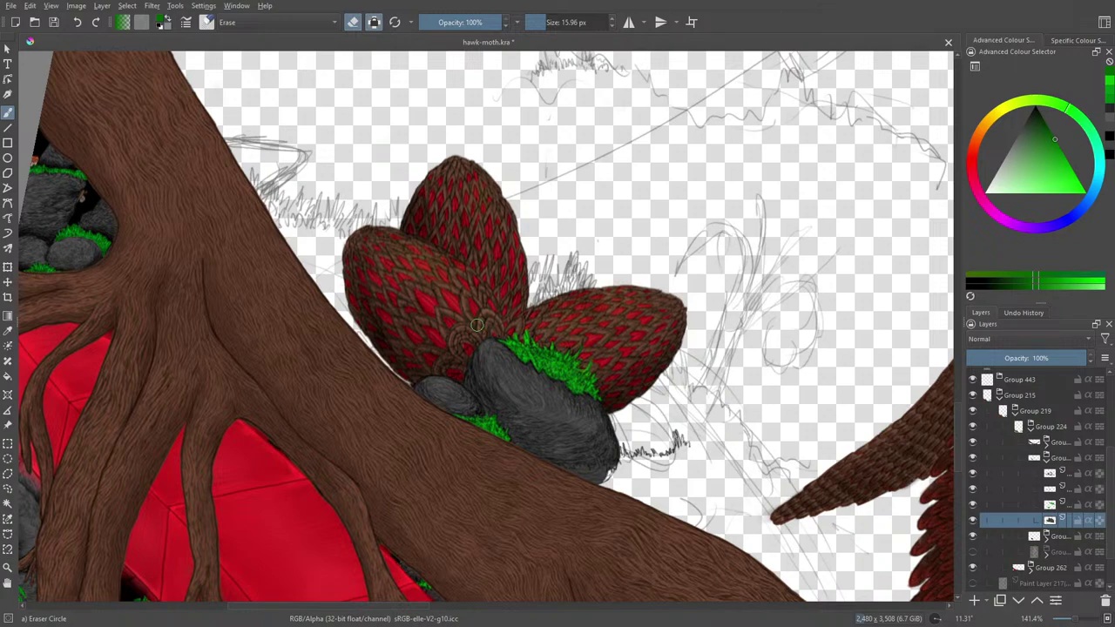
{"action": "left_click", "coordinate": [974, 520]}
{"action": "left_click", "coordinate": [974, 520]}
{"action": "left_click", "coordinate": [973, 504]}
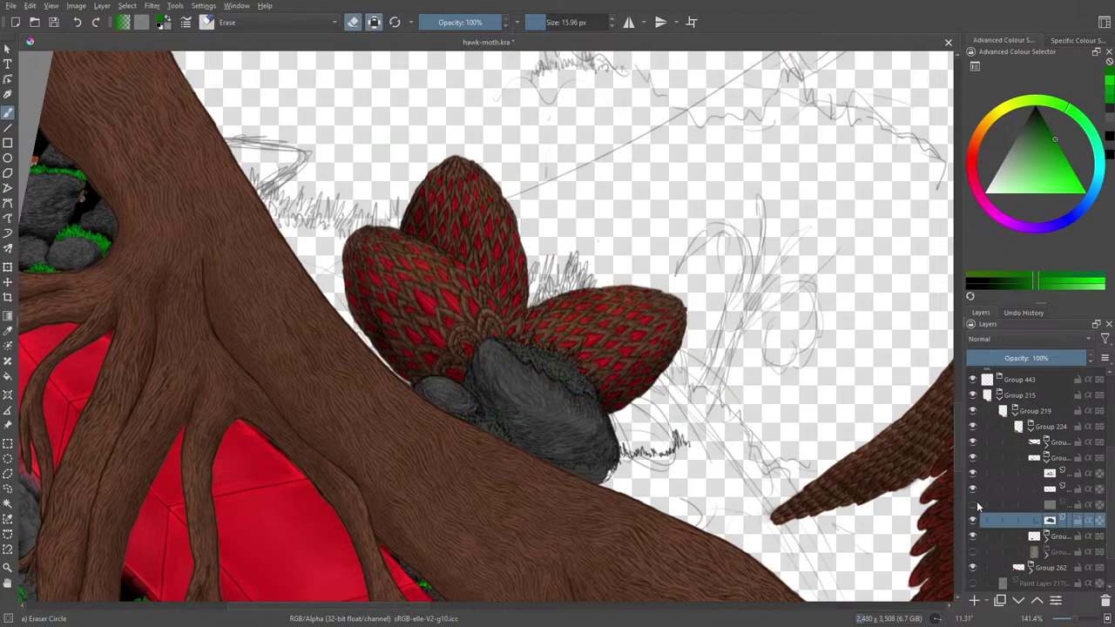
{"action": "left_click", "coordinate": [976, 504]}
{"action": "left_click", "coordinate": [975, 489]}
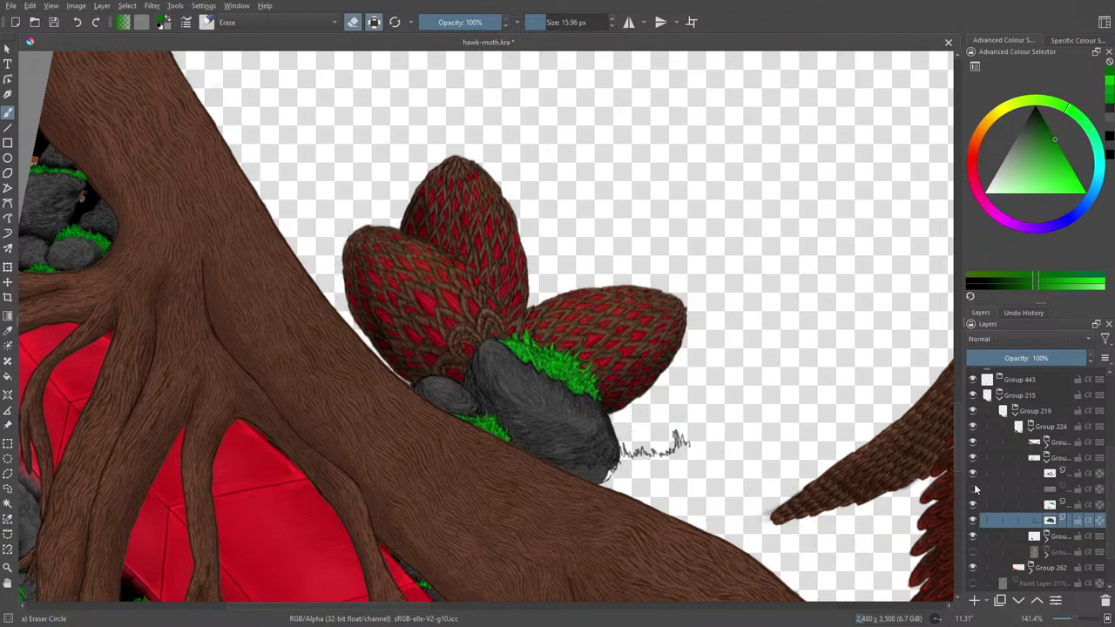
{"action": "left_click", "coordinate": [975, 490]}
{"action": "left_click", "coordinate": [974, 475]}
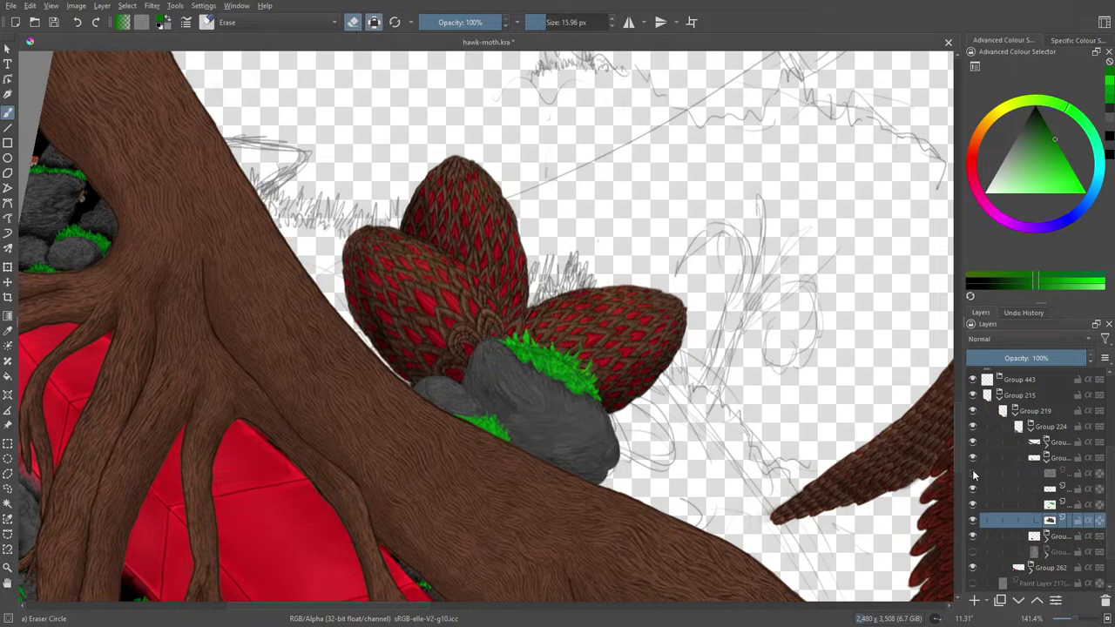
{"action": "left_click", "coordinate": [974, 475]}
{"action": "left_click", "coordinate": [975, 489]}
{"action": "left_click", "coordinate": [974, 474]}
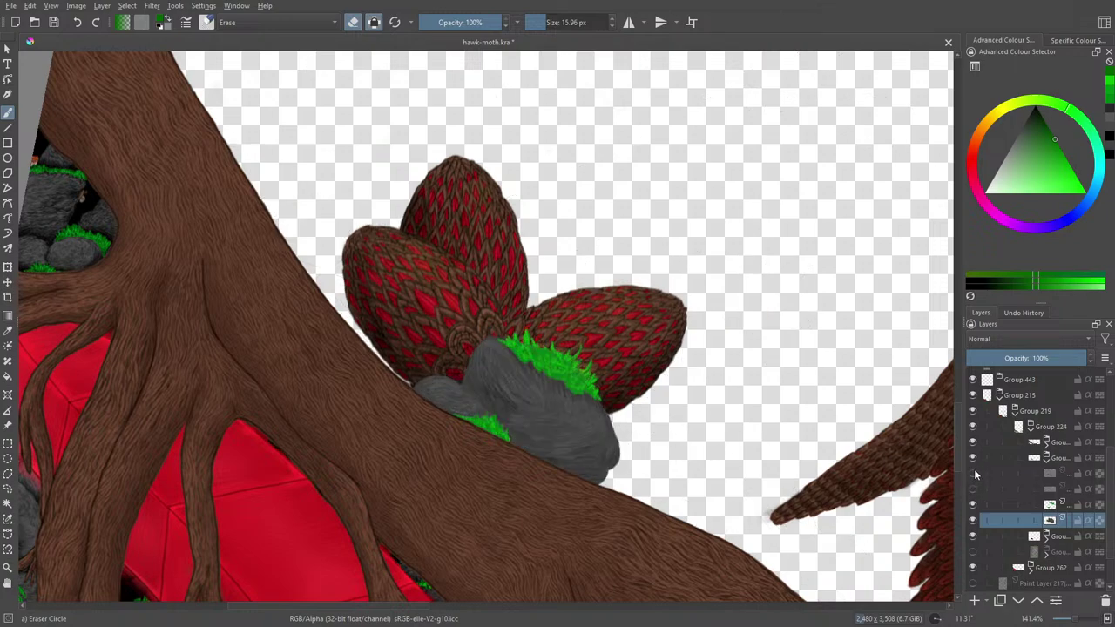
{"action": "left_click", "coordinate": [974, 474]}
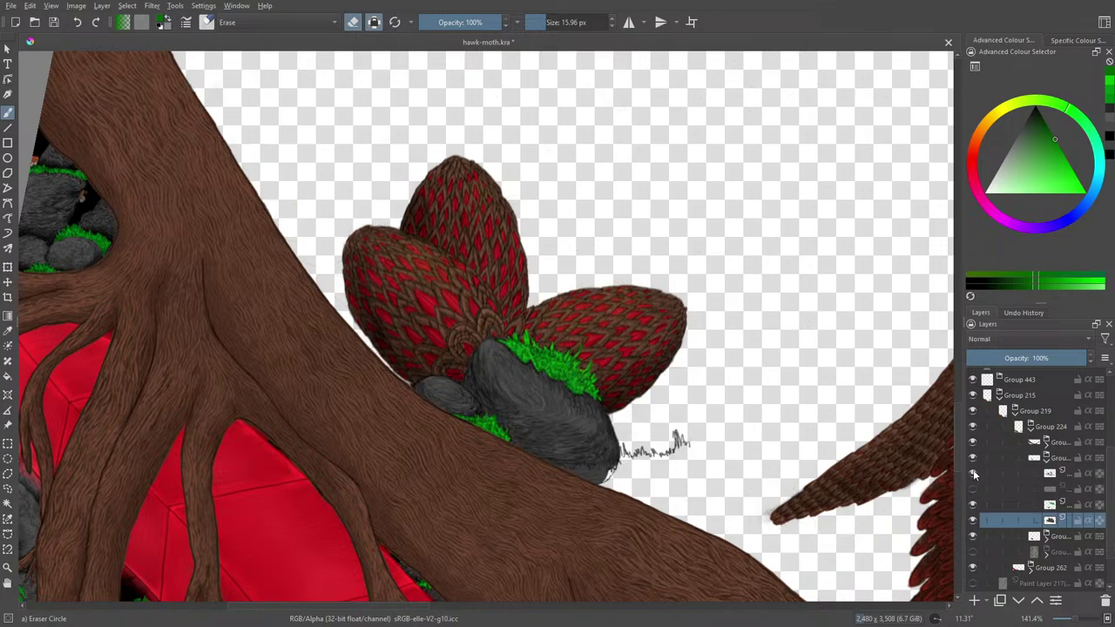
- Switch to the Eraser Soft brush at about 6 px and make the rocks' line art layer active
{"action": "left_click", "coordinate": [207, 22]}
{"action": "left_click", "coordinate": [247, 60]}
{"action": "left_click", "coordinate": [189, 57]}
{"action": "left_click", "coordinate": [542, 22]}
{"action": "left_click", "coordinate": [539, 296]}
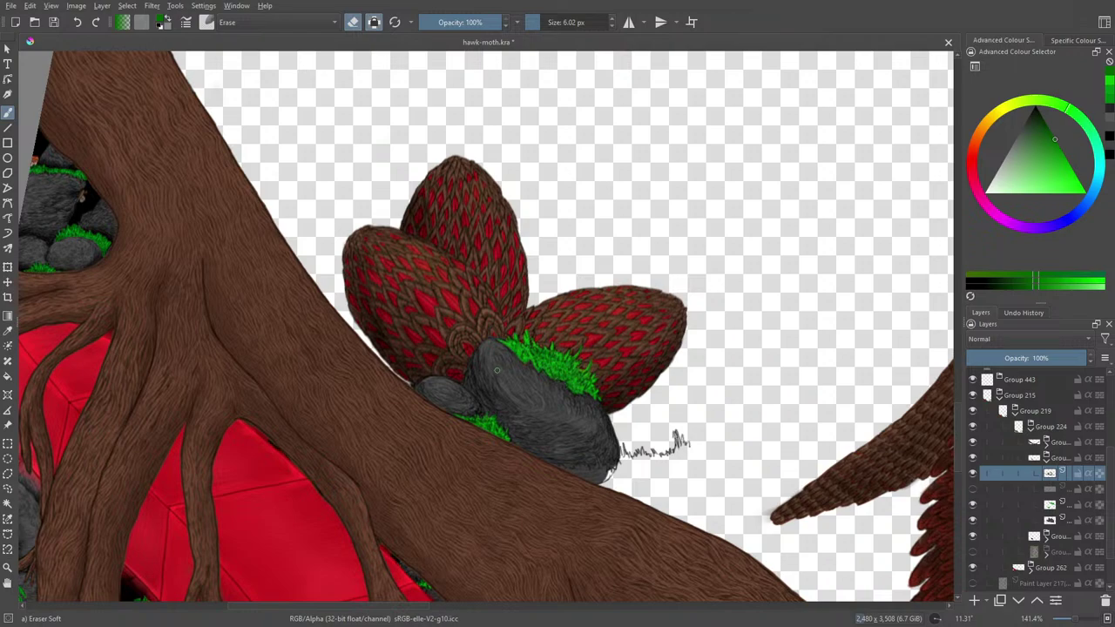
- Inspect the rocks against the pencil sketch and the rough coloured background, then without the pods, by toggling those layers' visibility
{"action": "left_click", "coordinate": [973, 488]}
{"action": "left_click", "coordinate": [973, 488]}
{"action": "left_click", "coordinate": [973, 488]}
{"action": "left_click", "coordinate": [974, 489]}
{"action": "left_click", "coordinate": [973, 553]}
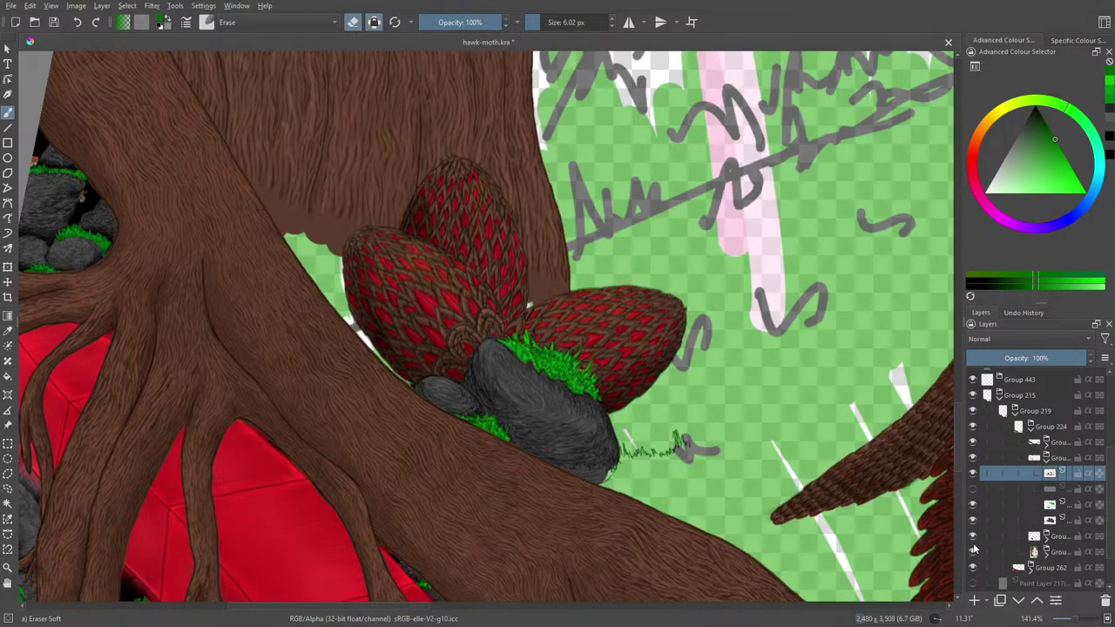
{"action": "left_click", "coordinate": [974, 552]}
{"action": "left_click", "coordinate": [974, 537]}
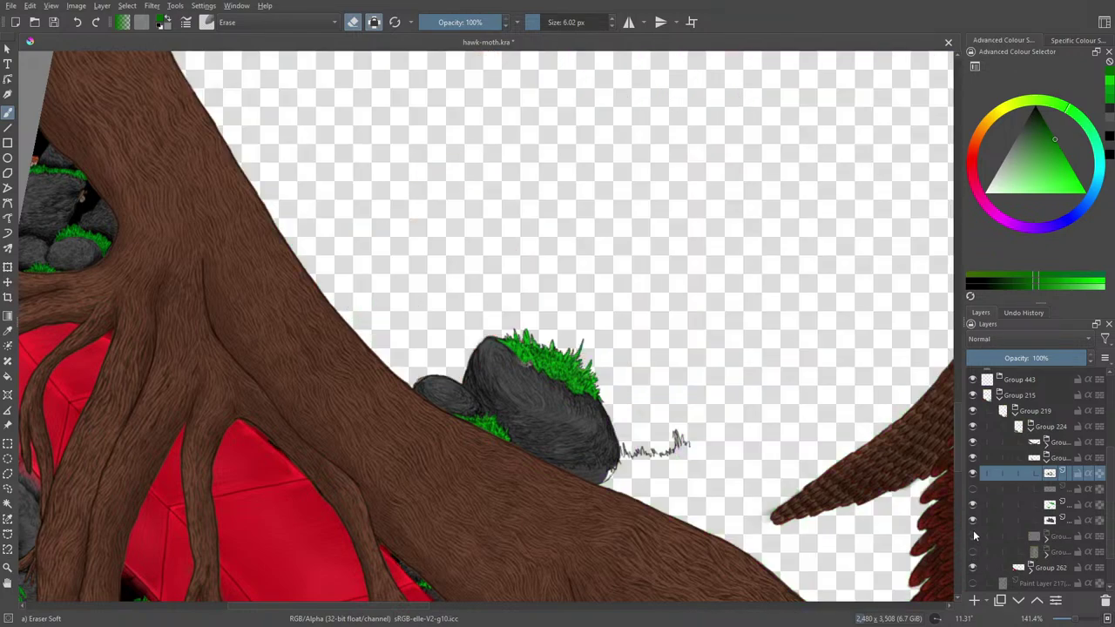
- Show the pods and pencil sketch again, and set up the Pencil-2 brush in black at 3.65 px with alpha preservation off
{"action": "left_click", "coordinate": [974, 537]}
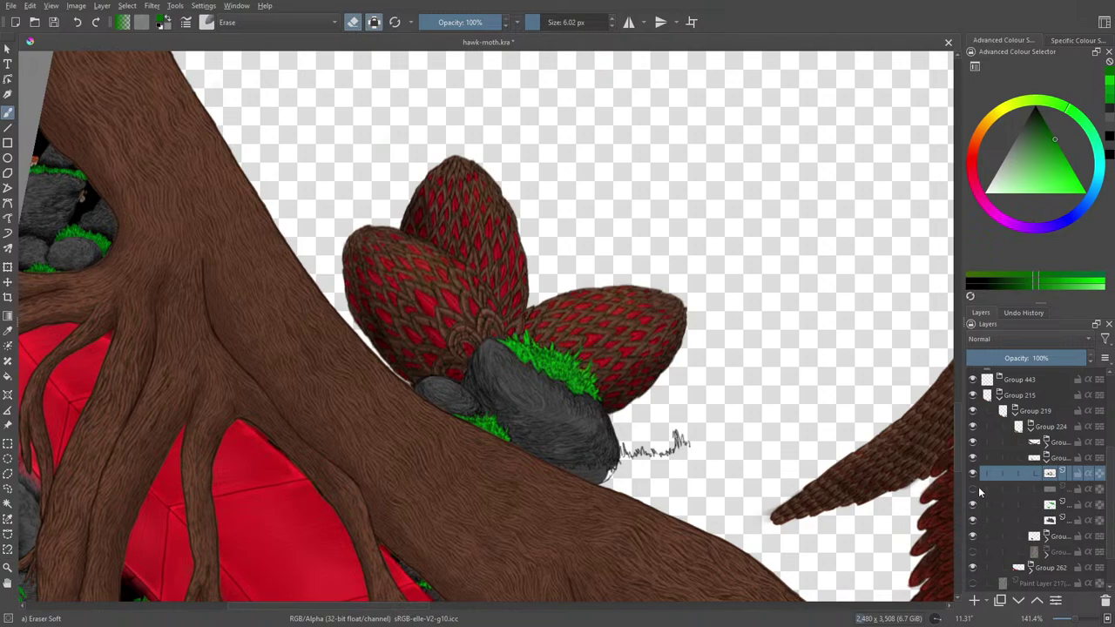
{"action": "left_click", "coordinate": [974, 490]}
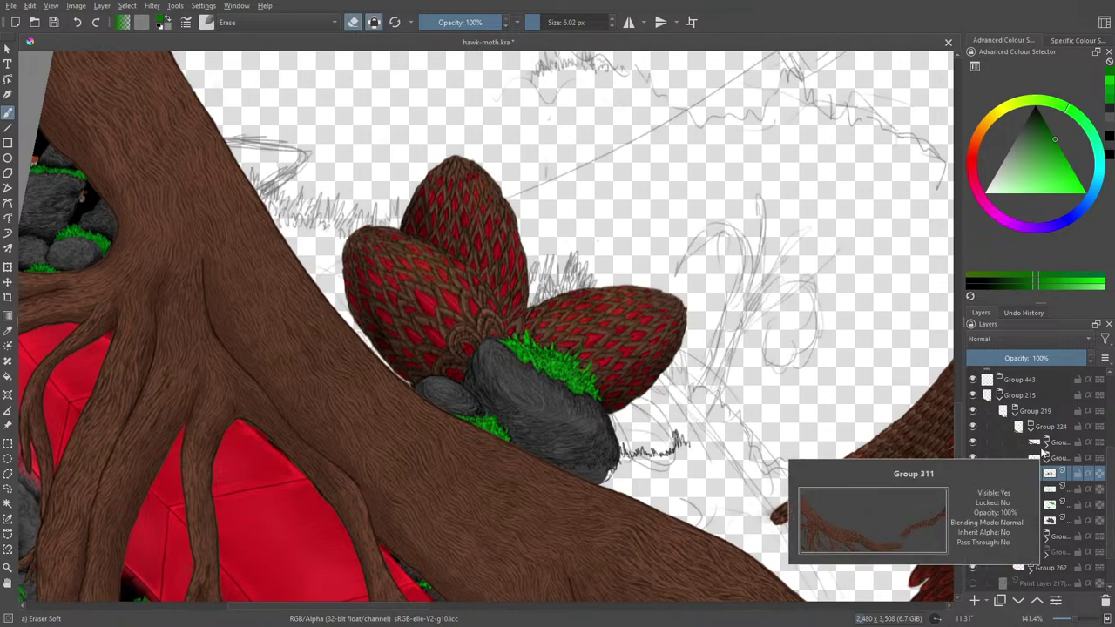
{"action": "key", "text": "slash"}
{"action": "left_click", "coordinate": [207, 22]}
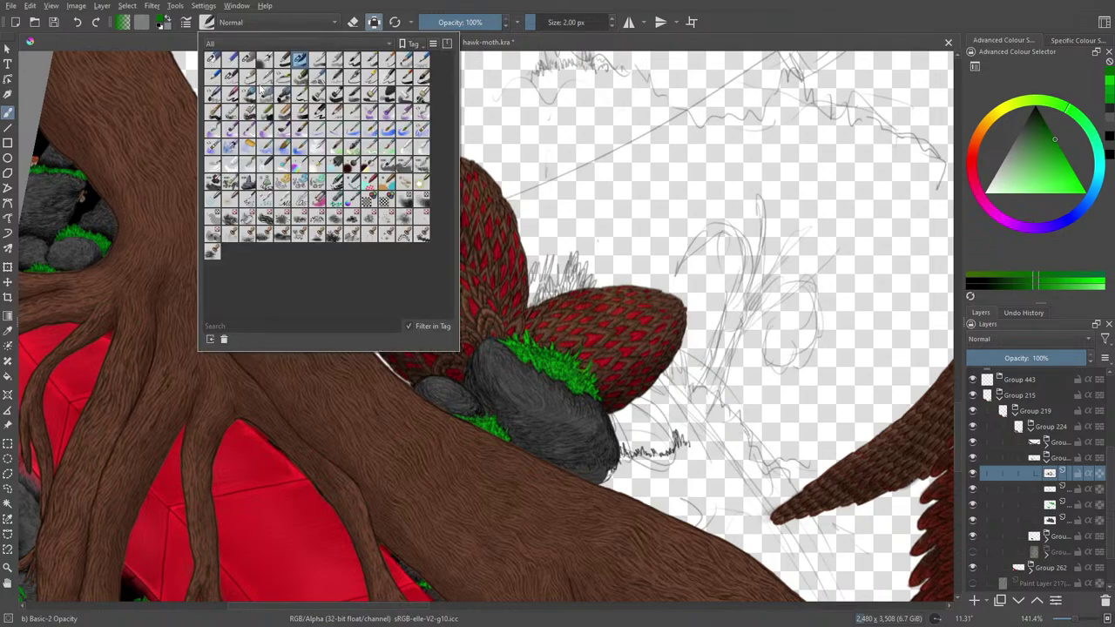
{"action": "left_click", "coordinate": [230, 77]}
{"action": "right_click", "coordinate": [673, 357]}
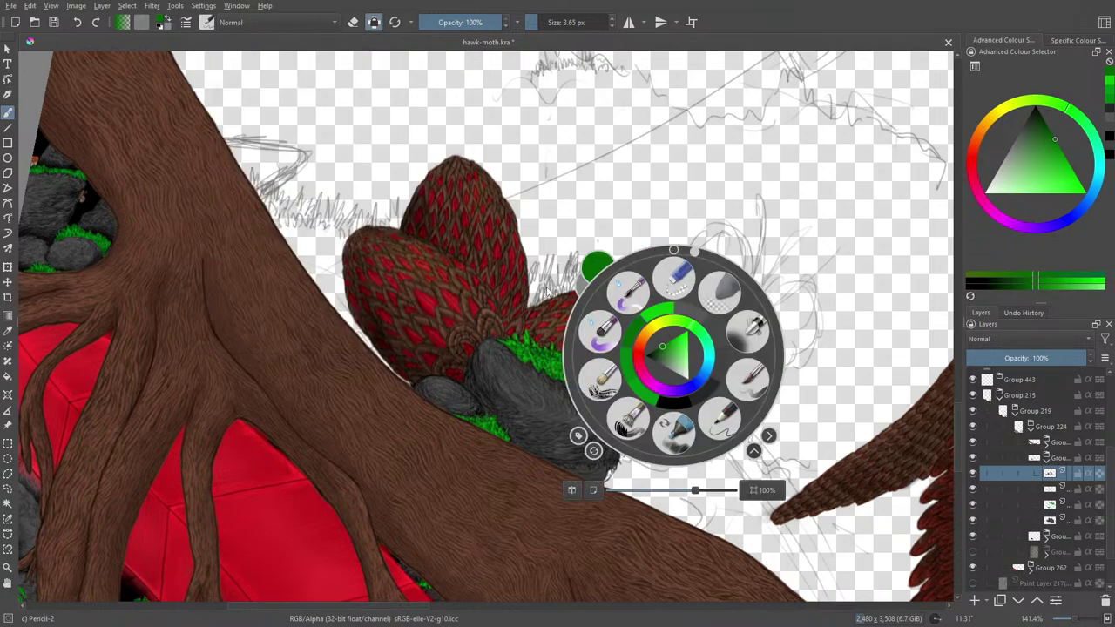
{"action": "right_click", "coordinate": [597, 332]}
{"action": "right_click", "coordinate": [596, 332]}
{"action": "left_click", "coordinate": [567, 142]}
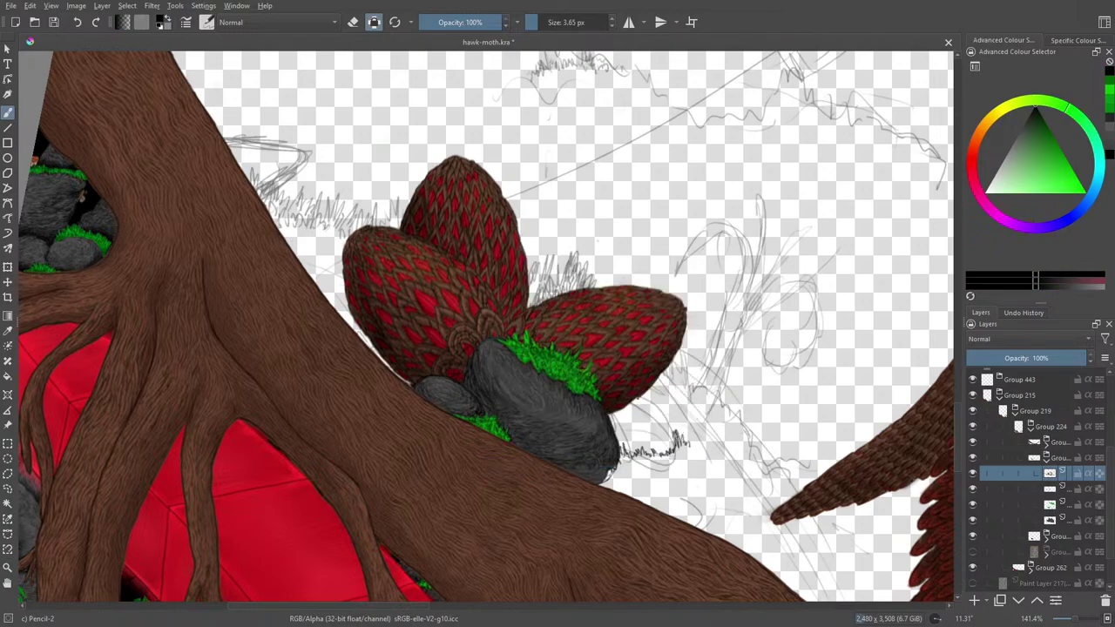
{"action": "left_click", "coordinate": [374, 22]}
- Outline a small rounded rock beside the large rock, following the pencil sketch, and erase stray line ends at its top near the pod
{"action": "mouse_move", "coordinate": [635, 397]}
{"action": "left_mouse_down"}
{"action": "mouse_move", "coordinate": [661, 407]}
{"action": "mouse_move", "coordinate": [674, 442]}
{"action": "left_mouse_up"}
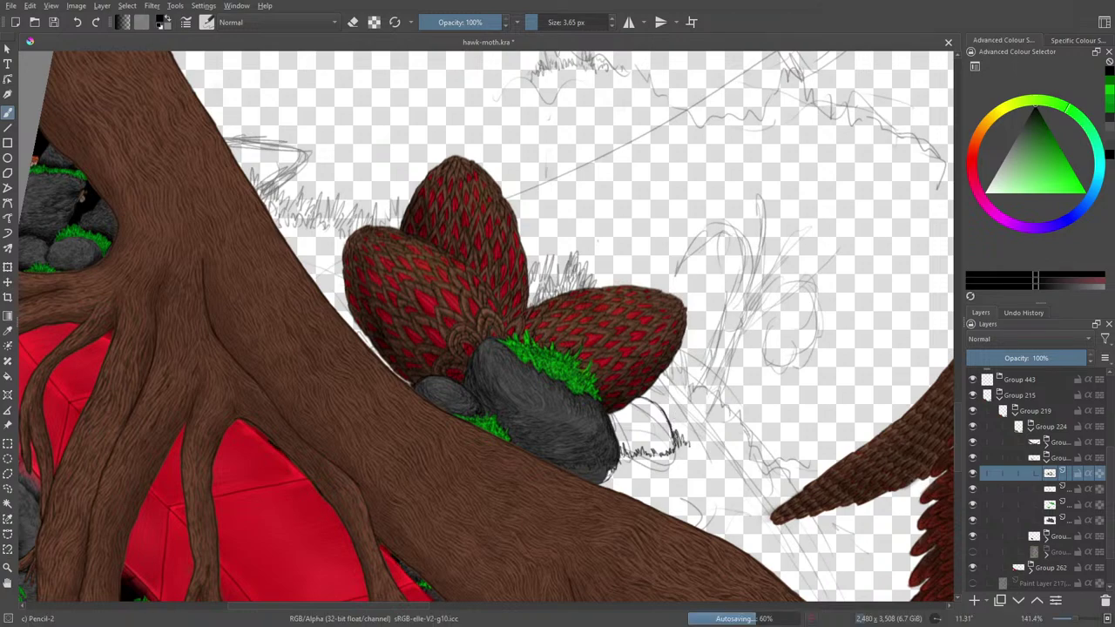
{"action": "mouse_move", "coordinate": [673, 409]}
{"action": "left_mouse_down"}
{"action": "mouse_move", "coordinate": [668, 432]}
{"action": "mouse_move", "coordinate": [667, 401]}
{"action": "mouse_move", "coordinate": [644, 402]}
{"action": "left_mouse_up"}
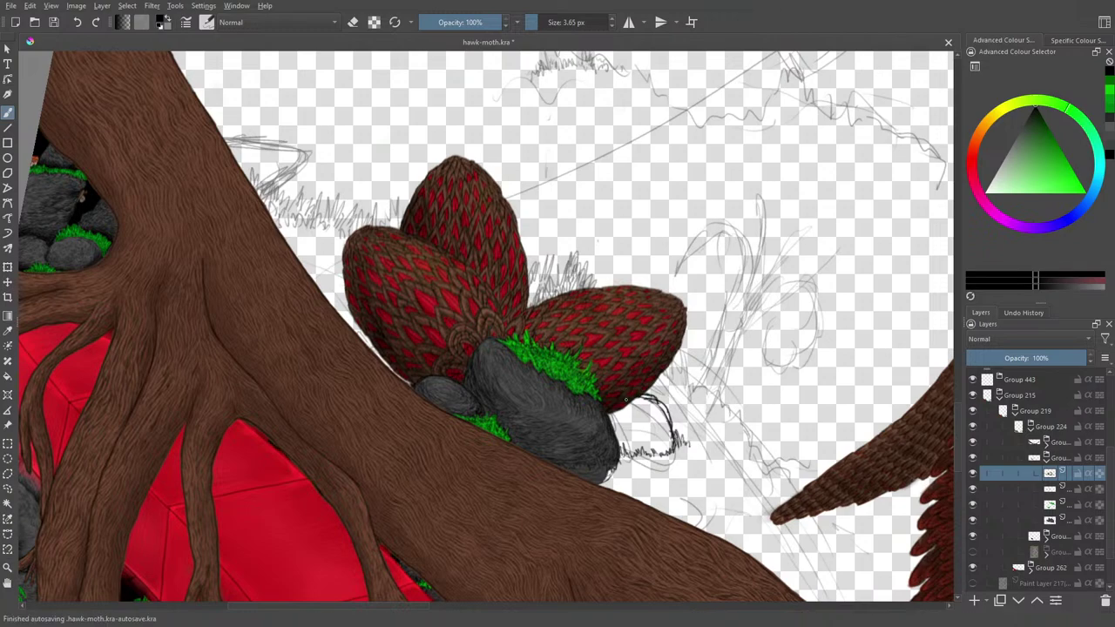
{"action": "key", "text": "e"}
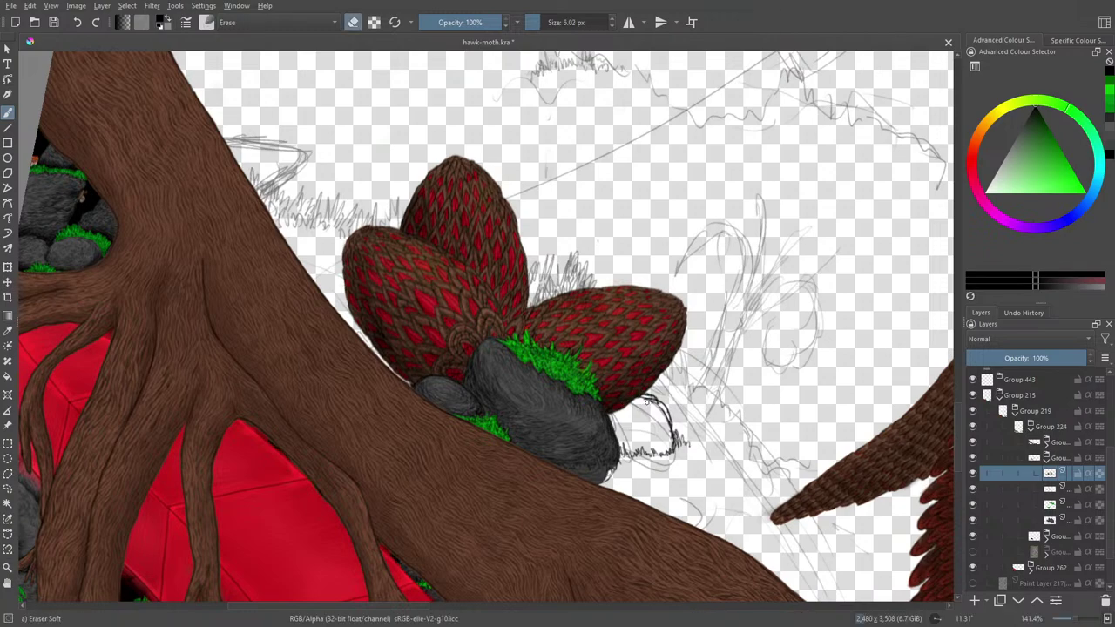
{"action": "mouse_move", "coordinate": [650, 400]}
{"action": "left_mouse_down"}
{"action": "mouse_move", "coordinate": [667, 421]}
{"action": "mouse_move", "coordinate": [655, 403]}
{"action": "mouse_move", "coordinate": [636, 405]}
{"action": "left_mouse_up"}
{"action": "key", "text": "e"}
- Hide the pod group and clear the upper arc of the small rock's outline
{"action": "left_click", "coordinate": [973, 521]}
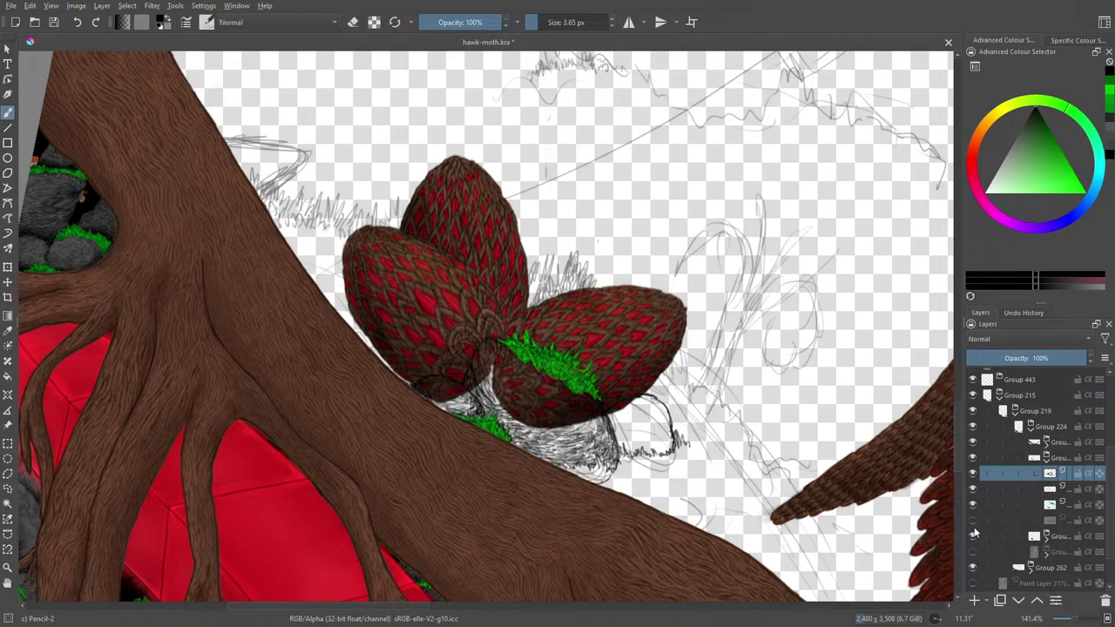
{"action": "left_click", "coordinate": [974, 521]}
{"action": "left_click", "coordinate": [973, 536]}
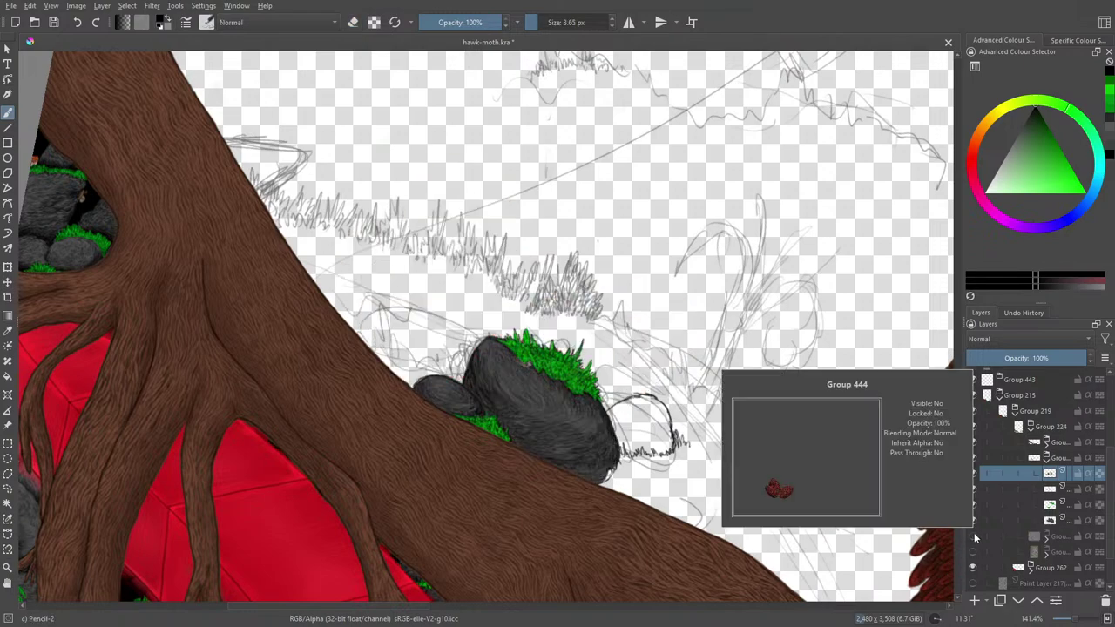
{"action": "mouse_move", "coordinate": [645, 395]}
{"action": "left_mouse_down"}
{"action": "mouse_move", "coordinate": [611, 406]}
{"action": "mouse_move", "coordinate": [653, 394]}
{"action": "mouse_move", "coordinate": [641, 391]}
{"action": "left_mouse_up"}
{"action": "key", "text": "e"}
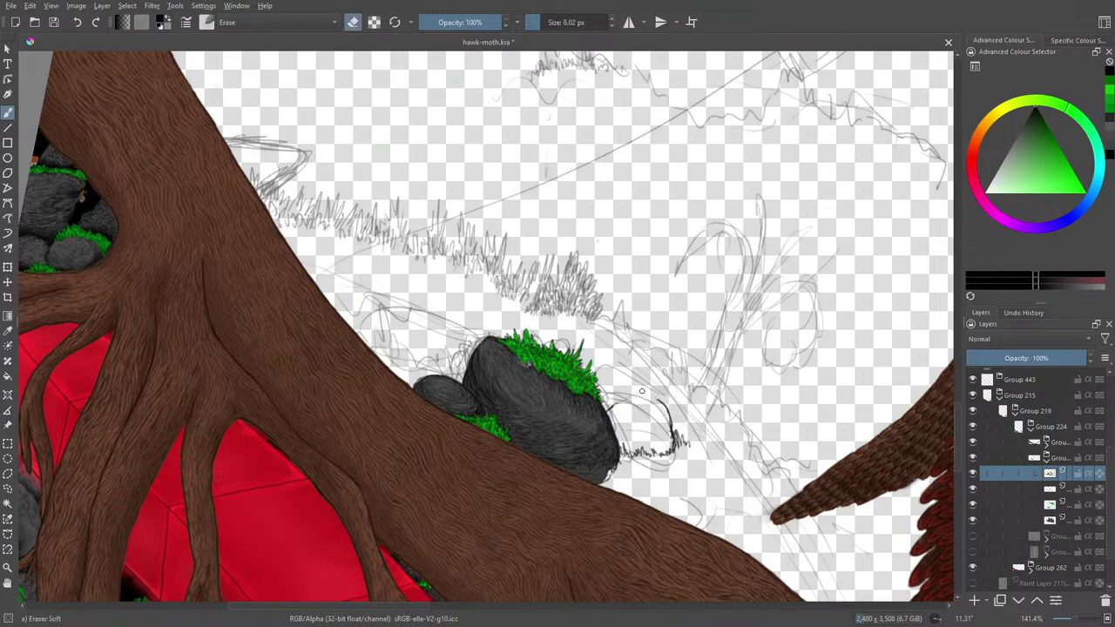
{"action": "key", "text": "e"}
- Redraw the small rock's upper arc in black so it joins the large rock's edge
{"action": "right_click", "coordinate": [600, 344]}
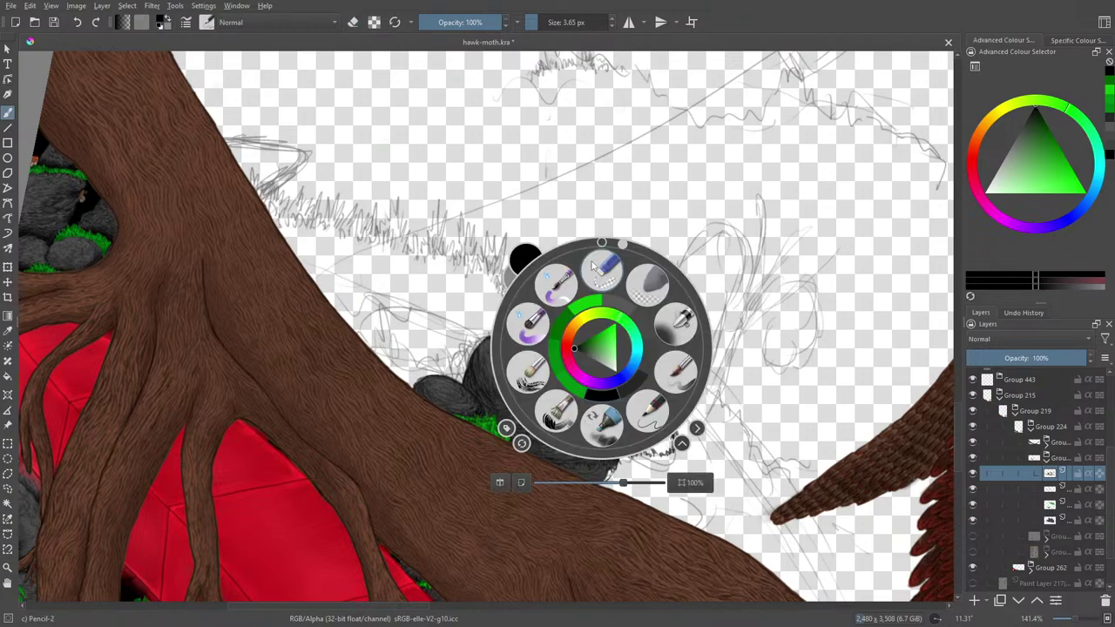
{"action": "mouse_move", "coordinate": [619, 250]}
{"action": "left_mouse_down"}
{"action": "mouse_move", "coordinate": [710, 389]}
{"action": "mouse_move", "coordinate": [693, 417]}
{"action": "left_mouse_up"}
{"action": "left_click", "coordinate": [371, 434]}
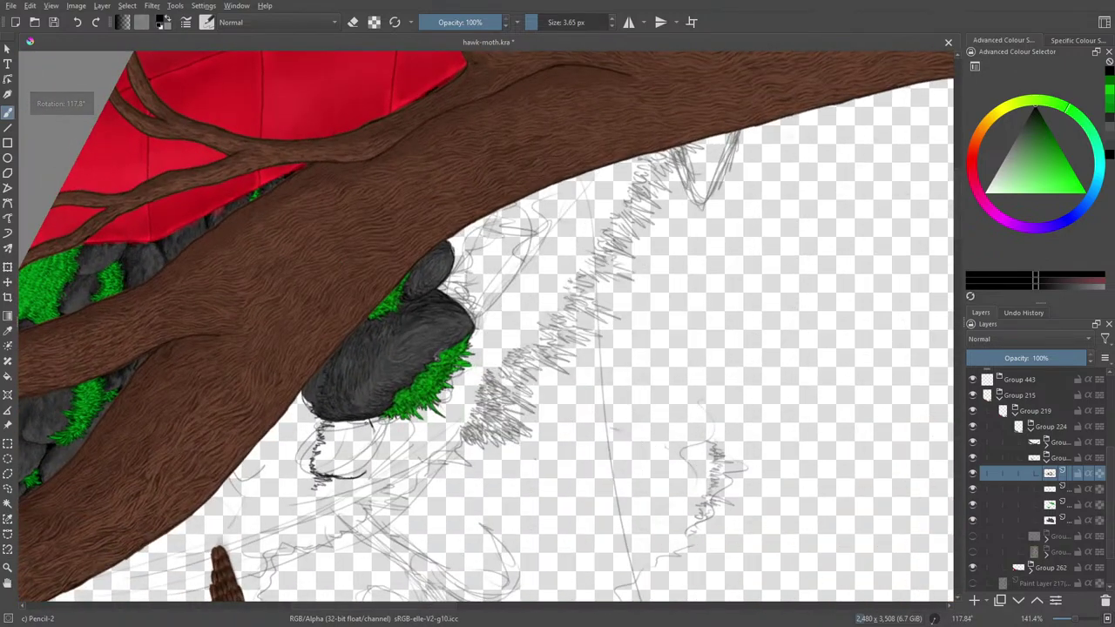
{"action": "key", "text": "e"}
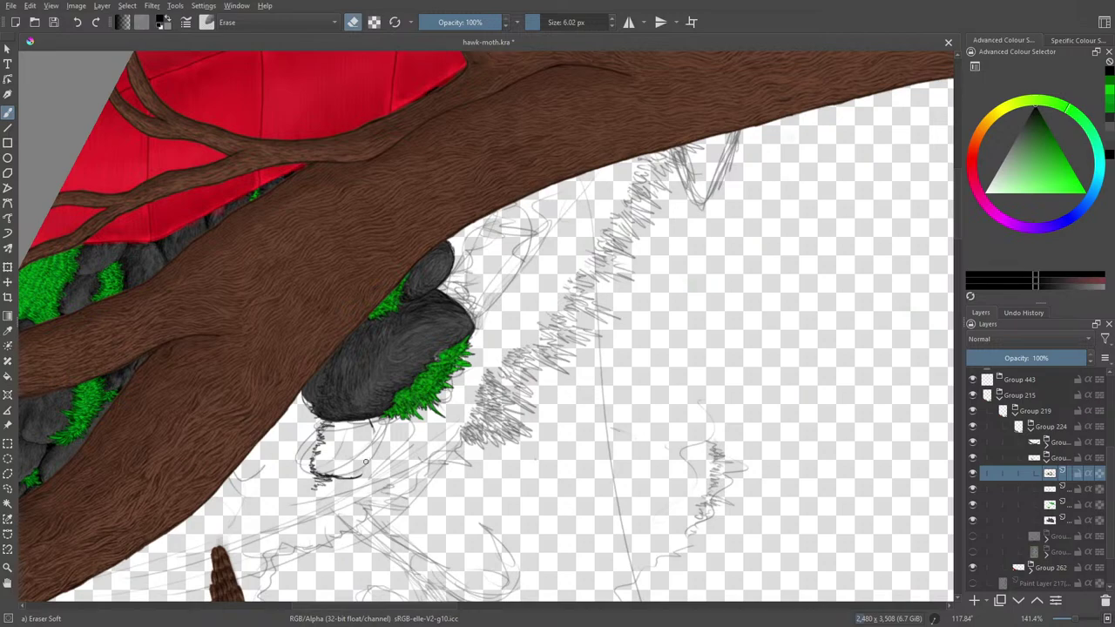
{"action": "key", "text": "e"}
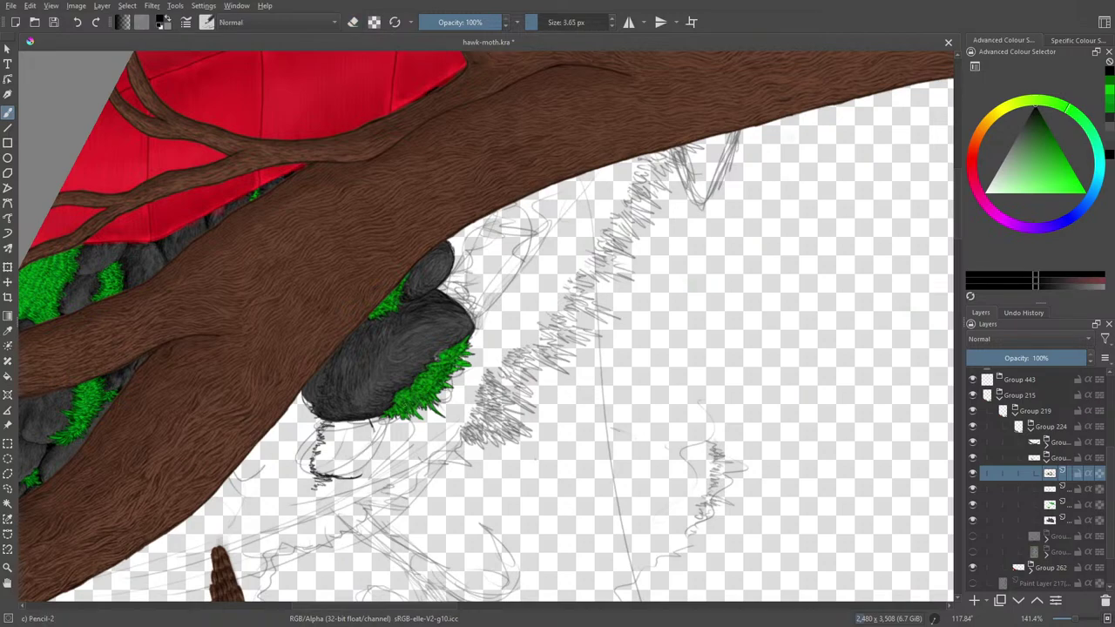
{"action": "mouse_move", "coordinate": [372, 426]}
{"action": "left_mouse_down"}
{"action": "mouse_move", "coordinate": [373, 471]}
{"action": "mouse_move", "coordinate": [352, 479]}
{"action": "left_mouse_up"}
- Check the small rock's outline against the pods by switching their group on and off, with the canvas rotation reset
{"action": "left_click", "coordinate": [972, 536]}
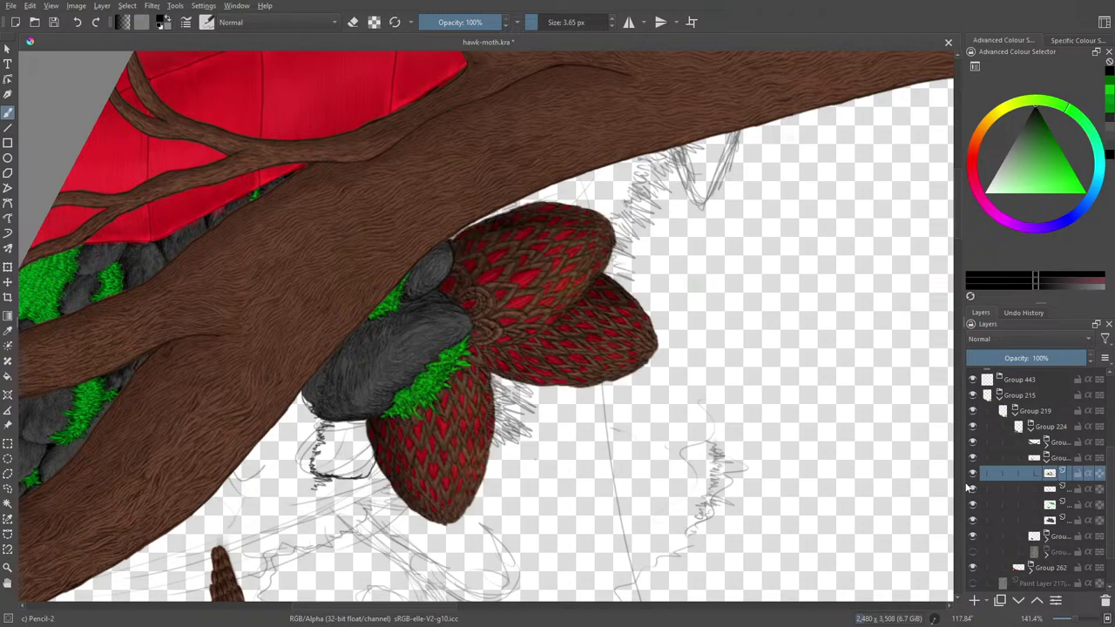
{"action": "right_click", "coordinate": [355, 416]}
{"action": "left_click", "coordinate": [355, 312]}
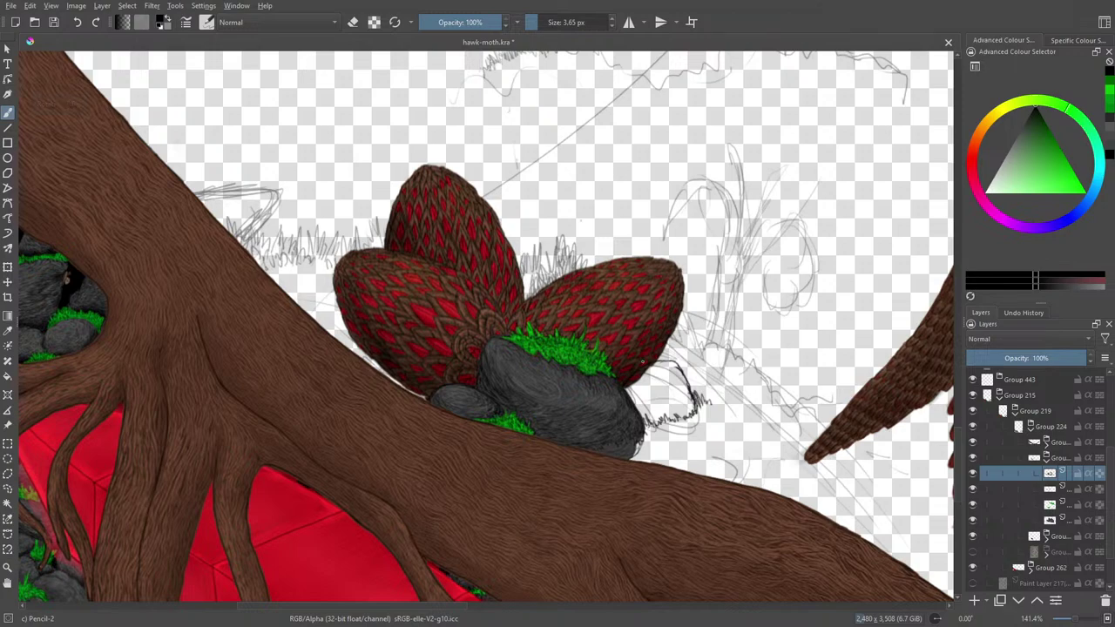
{"action": "left_click", "coordinate": [974, 535]}
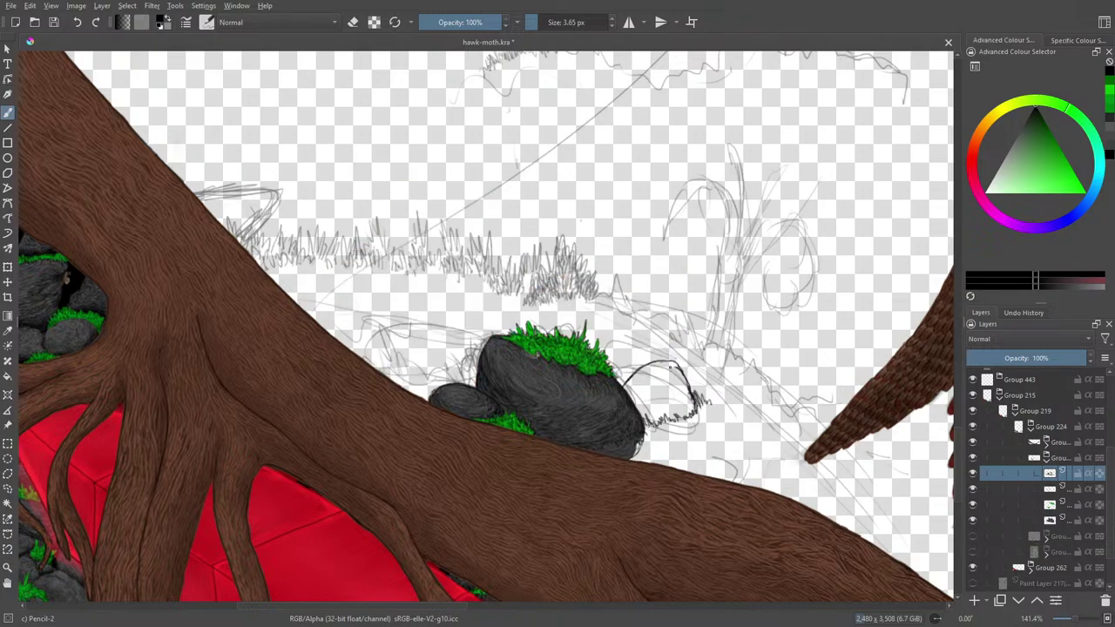
- Draw curved black texture lines inside the small rock, running down from its top edge towards the grass at its base
{"action": "mouse_move", "coordinate": [676, 368]}
{"action": "left_mouse_down"}
{"action": "mouse_move", "coordinate": [655, 372]}
{"action": "mouse_move", "coordinate": [680, 381]}
{"action": "mouse_move", "coordinate": [657, 388]}
{"action": "mouse_move", "coordinate": [676, 400]}
{"action": "mouse_move", "coordinate": [659, 415]}
{"action": "left_mouse_up"}
{"action": "mouse_move", "coordinate": [667, 412]}
{"action": "left_mouse_down"}
{"action": "mouse_move", "coordinate": [636, 414]}
{"action": "mouse_move", "coordinate": [669, 399]}
{"action": "left_mouse_up"}
{"action": "mouse_move", "coordinate": [664, 398]}
{"action": "left_mouse_down"}
{"action": "mouse_move", "coordinate": [653, 405]}
{"action": "mouse_move", "coordinate": [656, 390]}
{"action": "left_mouse_up"}
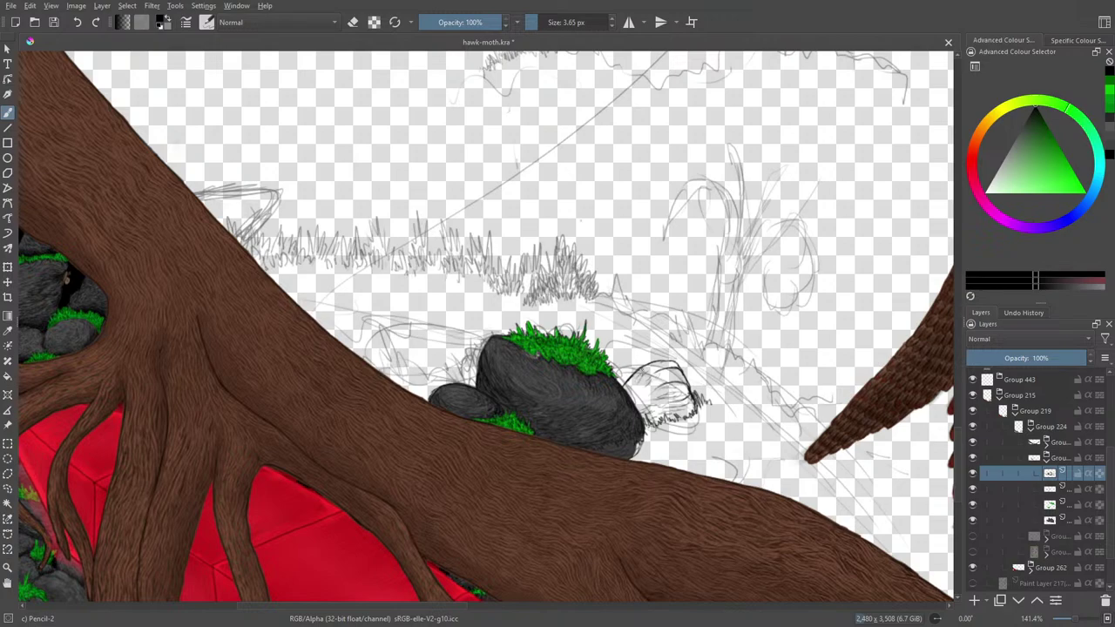
{"action": "mouse_move", "coordinate": [645, 369]}
{"action": "left_mouse_down"}
{"action": "mouse_move", "coordinate": [628, 389]}
{"action": "mouse_move", "coordinate": [646, 395]}
{"action": "mouse_move", "coordinate": [640, 409]}
{"action": "mouse_move", "coordinate": [635, 398]}
{"action": "left_mouse_up"}
{"action": "left_click_drag", "start_coordinate": [668, 366], "coordinate": [649, 369]}
- Hatch the rest of the small rock with dense curved texture lines, from the grassy base up to its top and side
{"action": "right_click", "coordinate": [645, 375]}
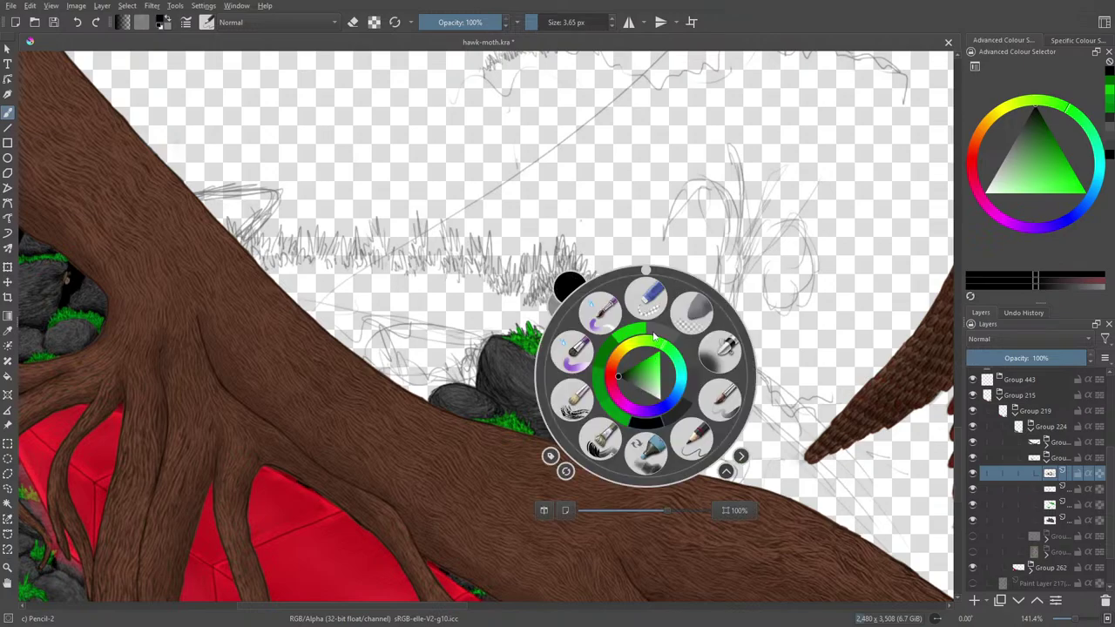
{"action": "left_click_drag", "start_coordinate": [645, 270], "coordinate": [568, 285]}
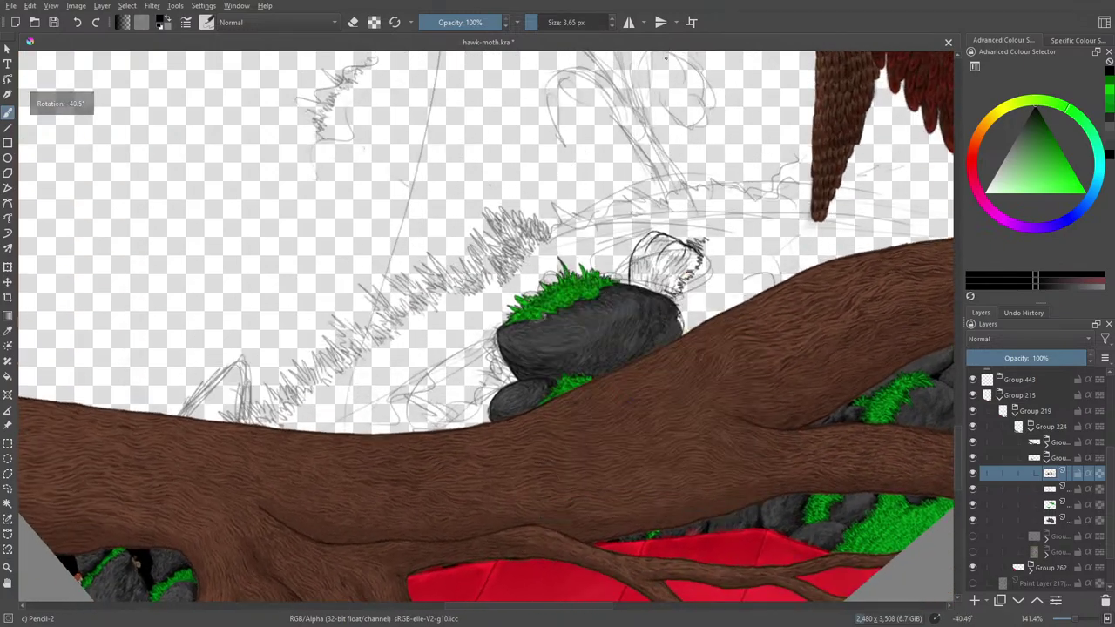
{"action": "right_click", "coordinate": [675, 285]}
{"action": "left_click", "coordinate": [713, 183]}
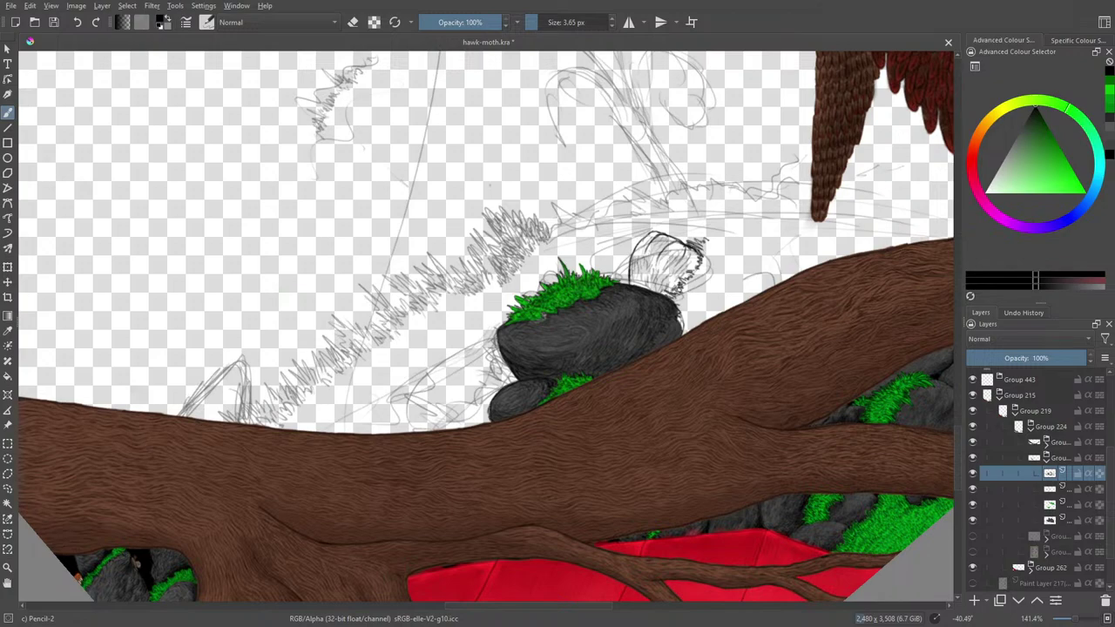
{"action": "left_click_drag", "start_coordinate": [675, 283], "coordinate": [670, 292]}
{"action": "mouse_move", "coordinate": [688, 265]}
{"action": "left_mouse_down"}
{"action": "mouse_move", "coordinate": [666, 279]}
{"action": "mouse_move", "coordinate": [678, 268]}
{"action": "left_mouse_up"}
{"action": "mouse_move", "coordinate": [690, 251]}
{"action": "left_mouse_down"}
{"action": "mouse_move", "coordinate": [690, 265]}
{"action": "mouse_move", "coordinate": [657, 289]}
{"action": "left_mouse_up"}
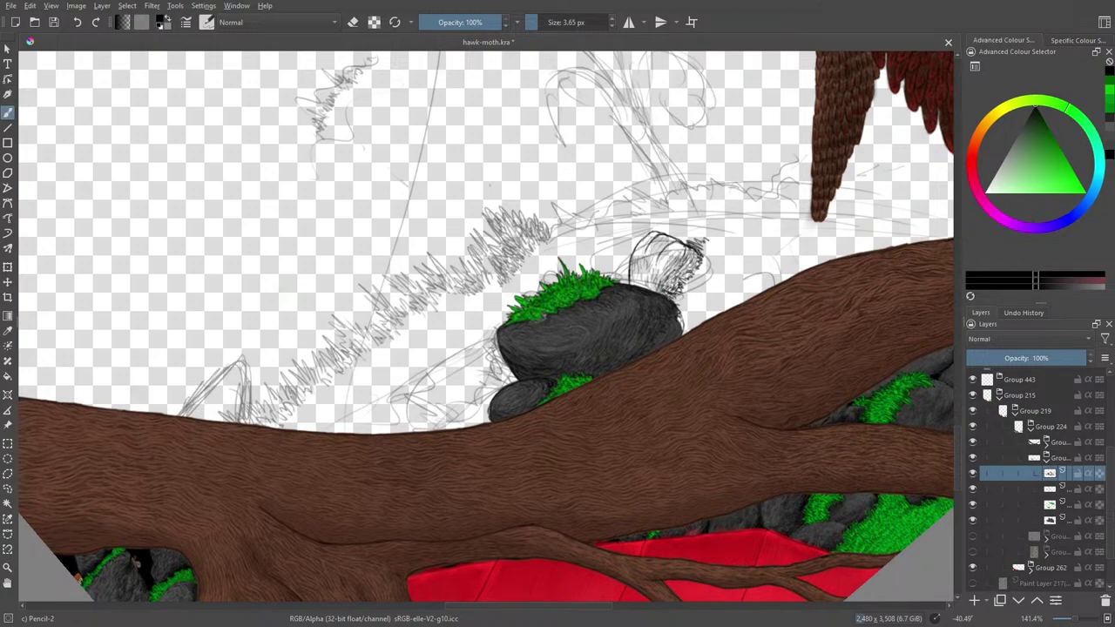
{"action": "mouse_move", "coordinate": [658, 277]}
{"action": "left_mouse_down"}
{"action": "mouse_move", "coordinate": [653, 290]}
{"action": "mouse_move", "coordinate": [659, 261]}
{"action": "mouse_move", "coordinate": [673, 255]}
{"action": "left_mouse_up"}
{"action": "mouse_move", "coordinate": [634, 267]}
{"action": "left_mouse_down"}
{"action": "mouse_move", "coordinate": [632, 285]}
{"action": "mouse_move", "coordinate": [654, 247]}
{"action": "left_mouse_up"}
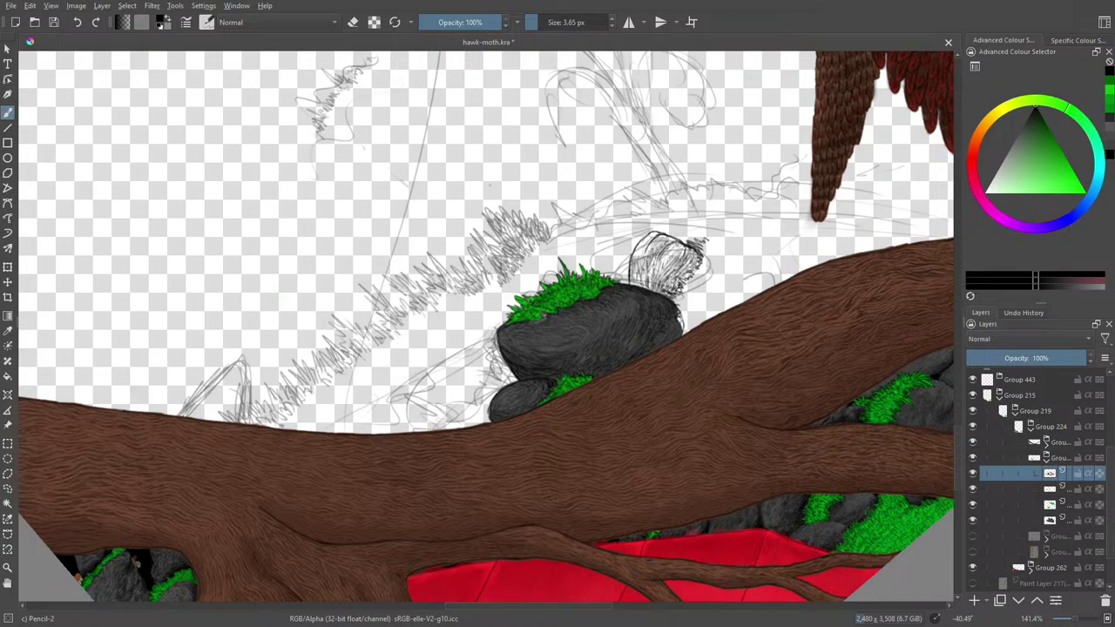
{"action": "mouse_move", "coordinate": [644, 278]}
{"action": "left_mouse_down"}
{"action": "mouse_move", "coordinate": [643, 246]}
{"action": "mouse_move", "coordinate": [637, 268]}
{"action": "left_mouse_up"}
- Reset the canvas rotation, activate the rocks' stone colour layer and sample dark grey from the large rock for painting
{"action": "right_click", "coordinate": [570, 250]}
{"action": "left_click", "coordinate": [571, 149]}
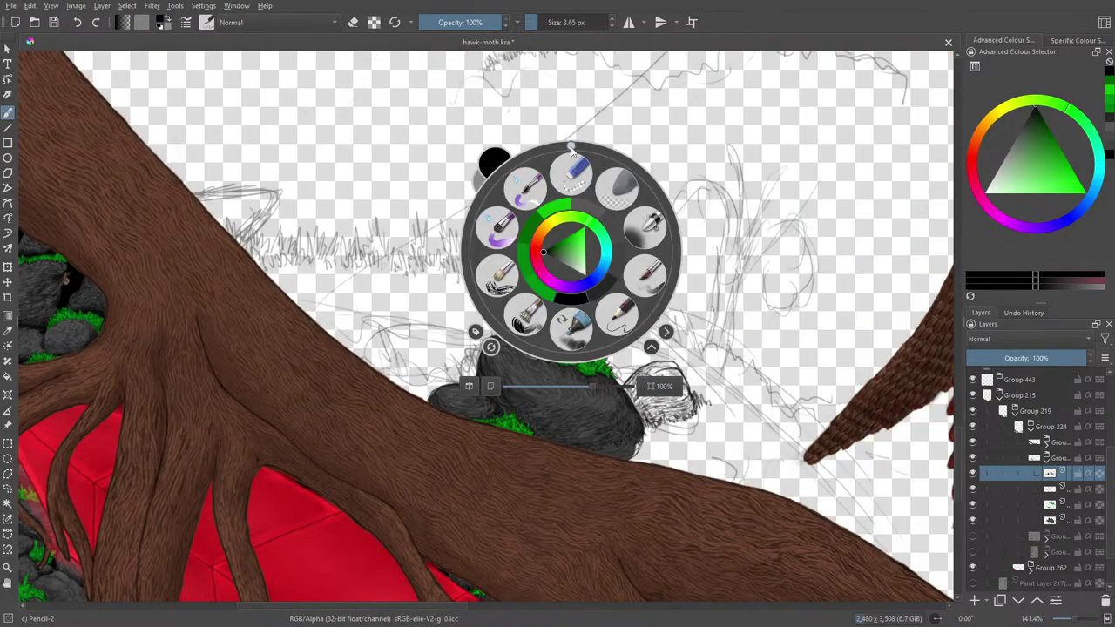
{"action": "left_click", "coordinate": [501, 117]}
{"action": "left_click", "coordinate": [1050, 520]}
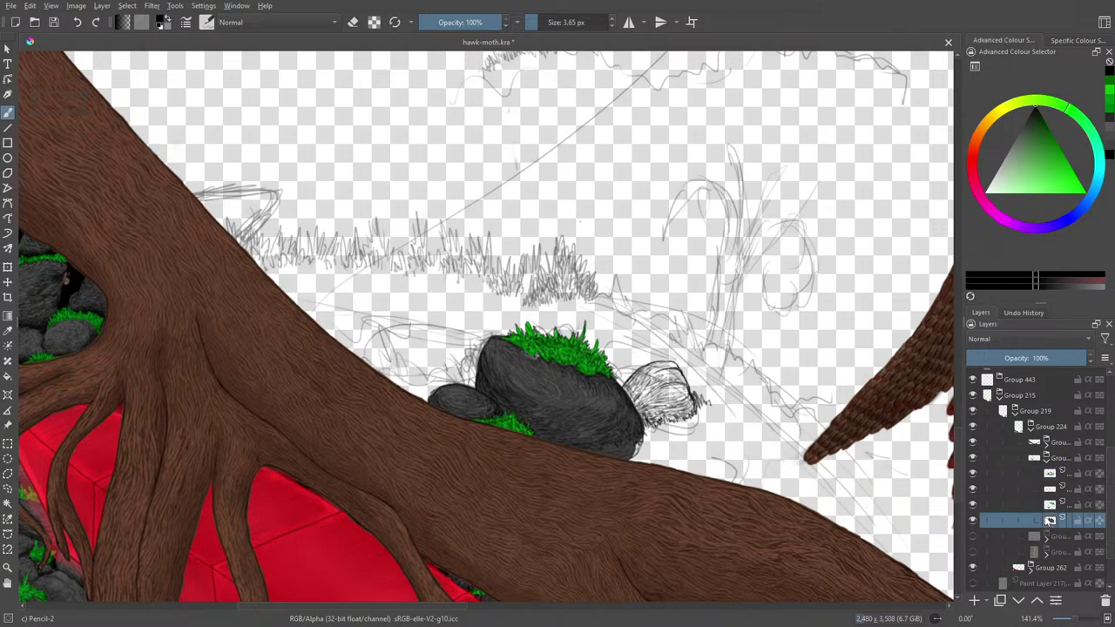
{"action": "left_click", "coordinate": [8, 331]}
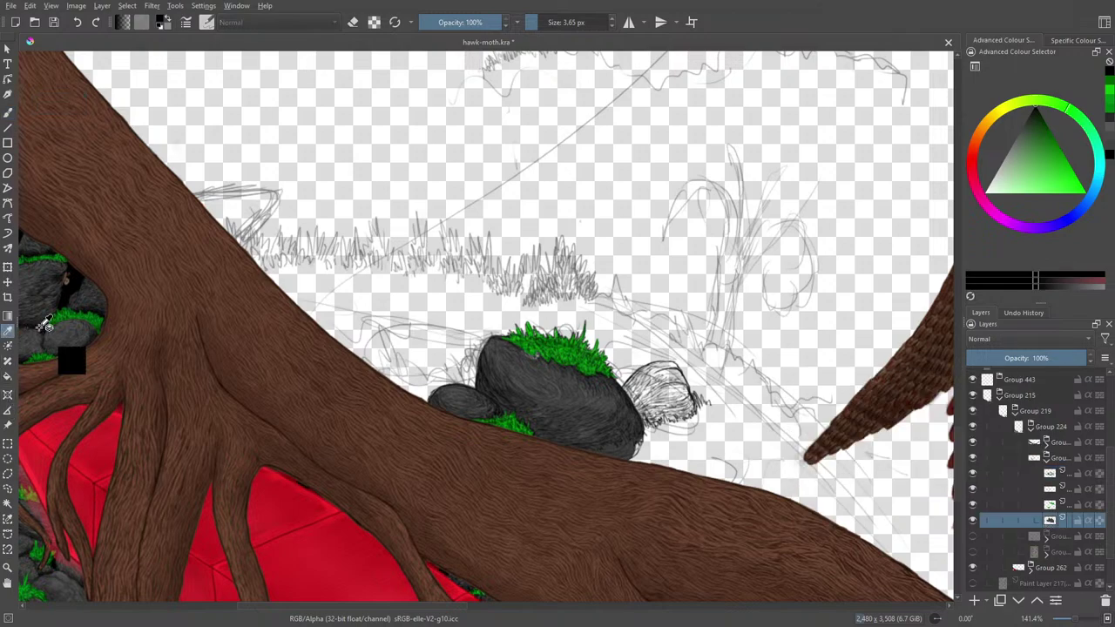
{"action": "left_click", "coordinate": [634, 444]}
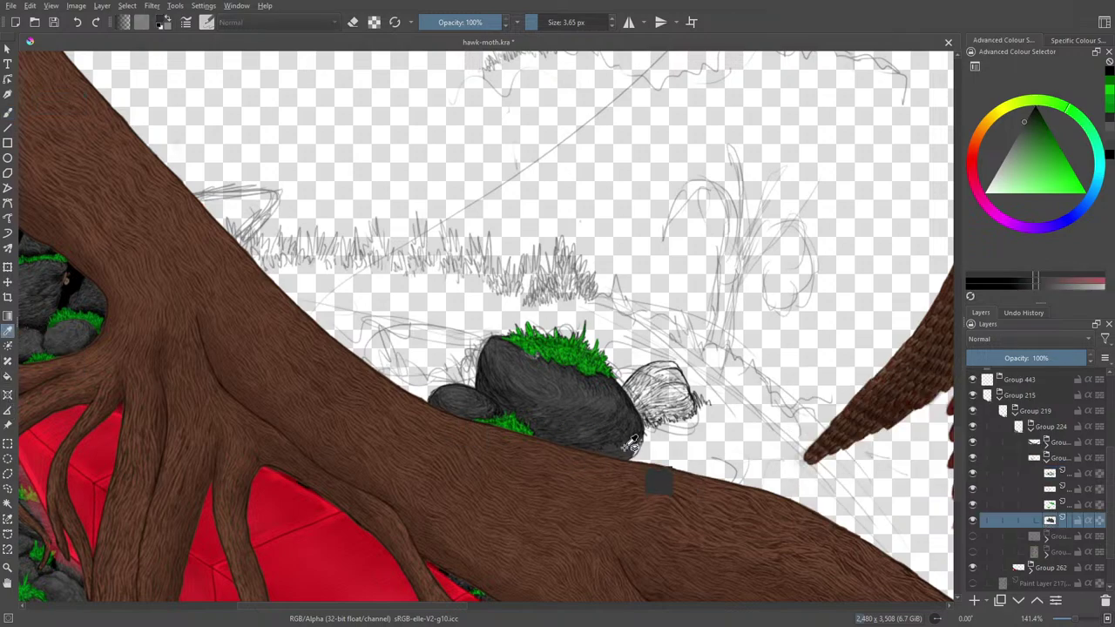
{"action": "left_click", "coordinate": [8, 111]}
- Paint the small rock's base in the sampled dark grey with the Basic-1 brush at 40 px
{"action": "left_click", "coordinate": [206, 22]}
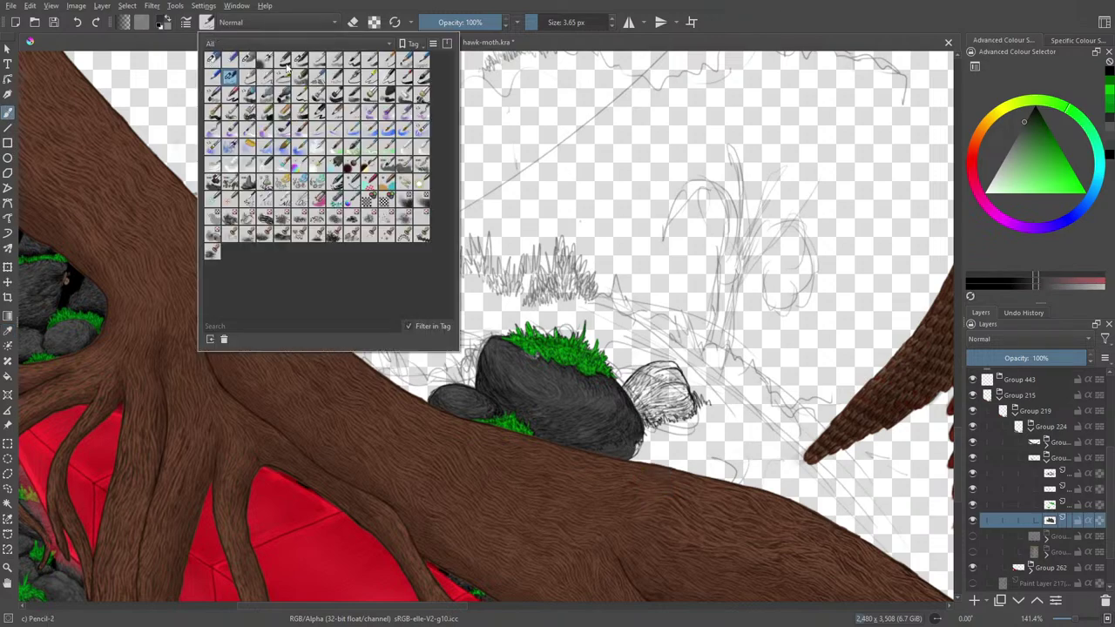
{"action": "left_click", "coordinate": [282, 58]}
{"action": "right_click", "coordinate": [664, 373]}
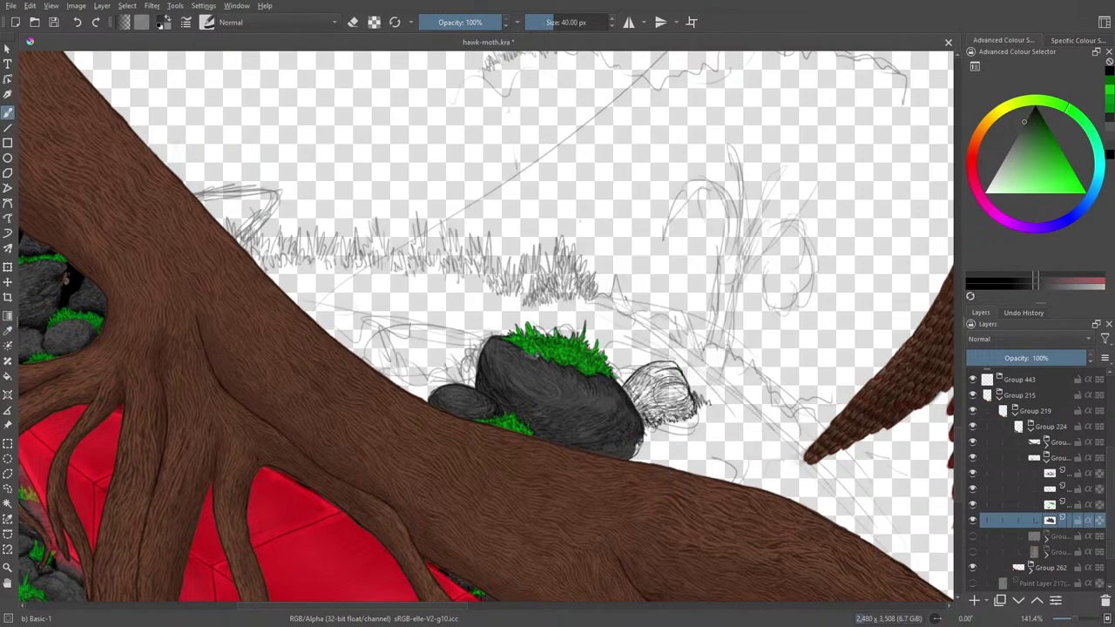
{"action": "mouse_move", "coordinate": [669, 390]}
{"action": "left_mouse_down"}
{"action": "mouse_move", "coordinate": [677, 399]}
{"action": "mouse_move", "coordinate": [662, 373]}
{"action": "mouse_move", "coordinate": [645, 371]}
{"action": "mouse_move", "coordinate": [632, 388]}
{"action": "mouse_move", "coordinate": [653, 419]}
{"action": "mouse_move", "coordinate": [664, 375]}
{"action": "mouse_move", "coordinate": [644, 365]}
{"action": "left_mouse_up"}
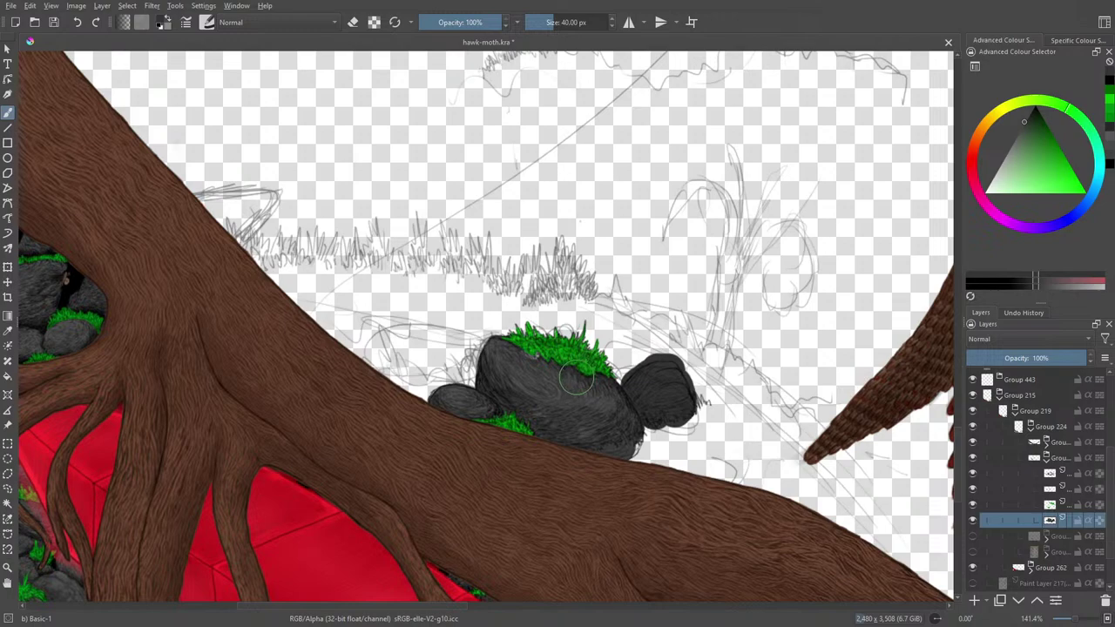
{"action": "left_click_drag", "start_coordinate": [575, 382], "coordinate": [593, 373]}
- Choose the Pencil-2 brush, activate the rocks' line layer and reinforce the small rock's texture lines in black
{"action": "left_click", "coordinate": [206, 22]}
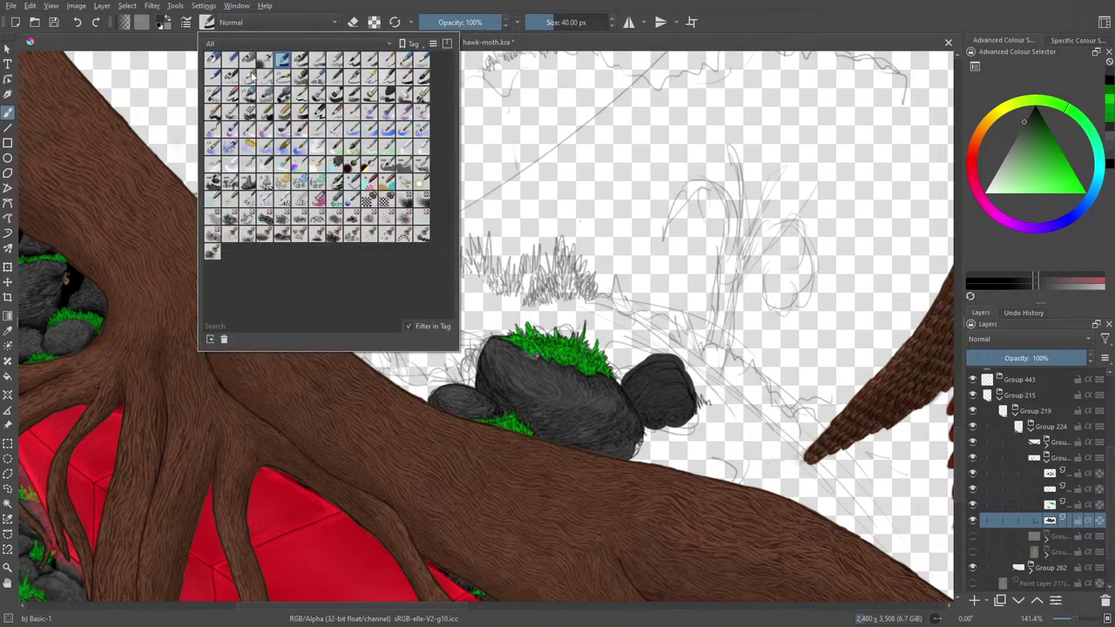
{"action": "left_click", "coordinate": [230, 77]}
{"action": "right_click", "coordinate": [639, 257]}
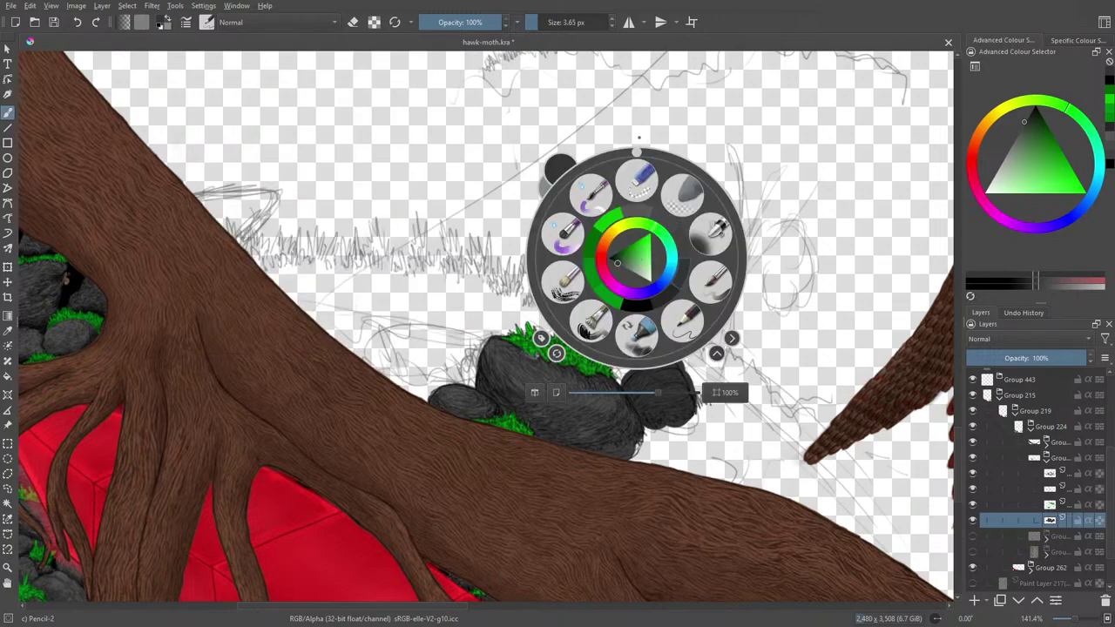
{"action": "left_click", "coordinate": [1045, 476]}
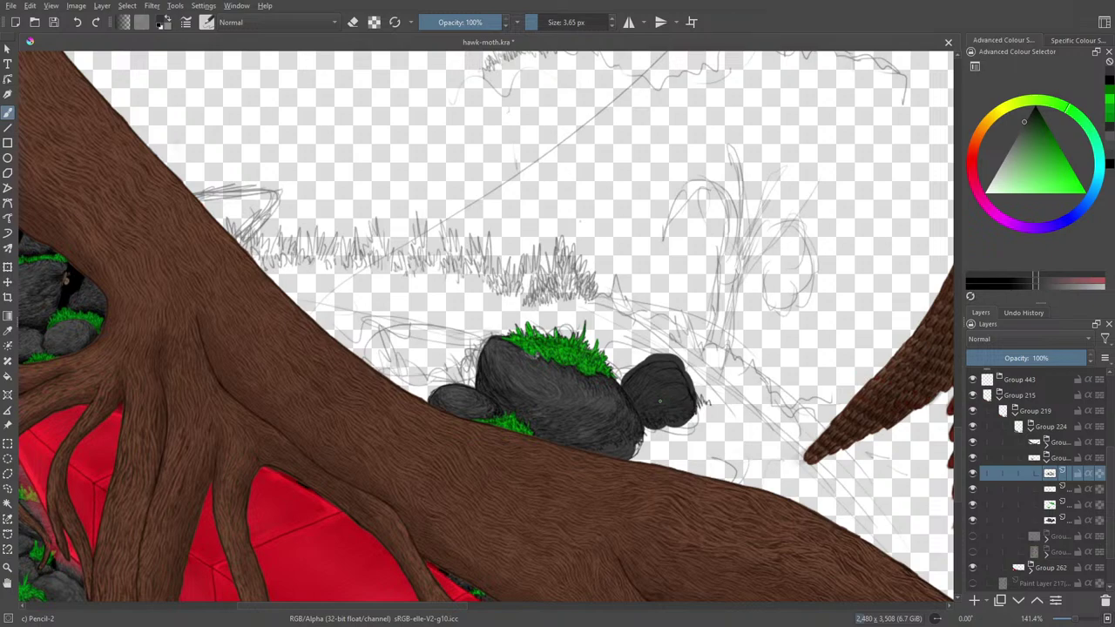
{"action": "right_click", "coordinate": [712, 355]}
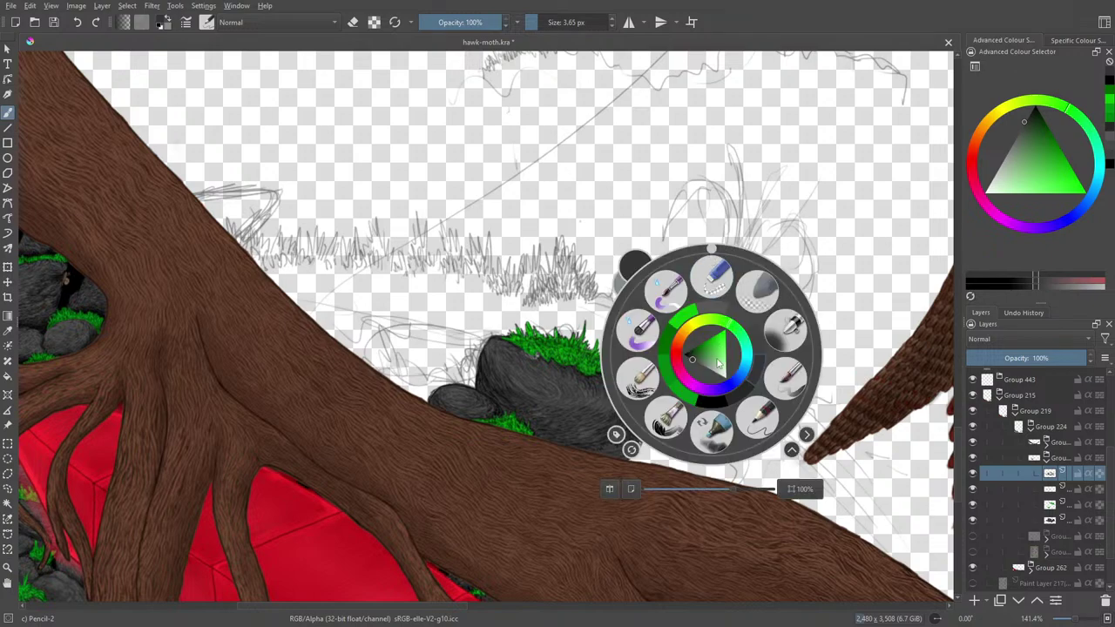
{"action": "left_click", "coordinate": [665, 291]}
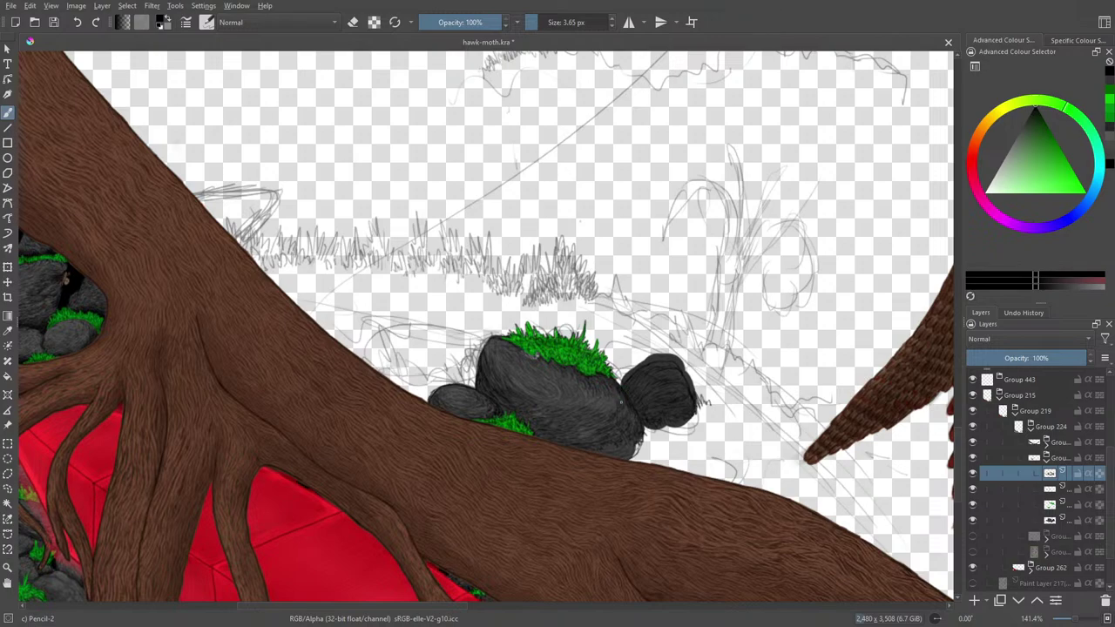
- Hide the pencil sketch layer above the rocks' grass and stone colour layers
{"action": "left_click", "coordinate": [973, 567]}
{"action": "left_click", "coordinate": [973, 567]}
{"action": "left_click", "coordinate": [972, 489]}
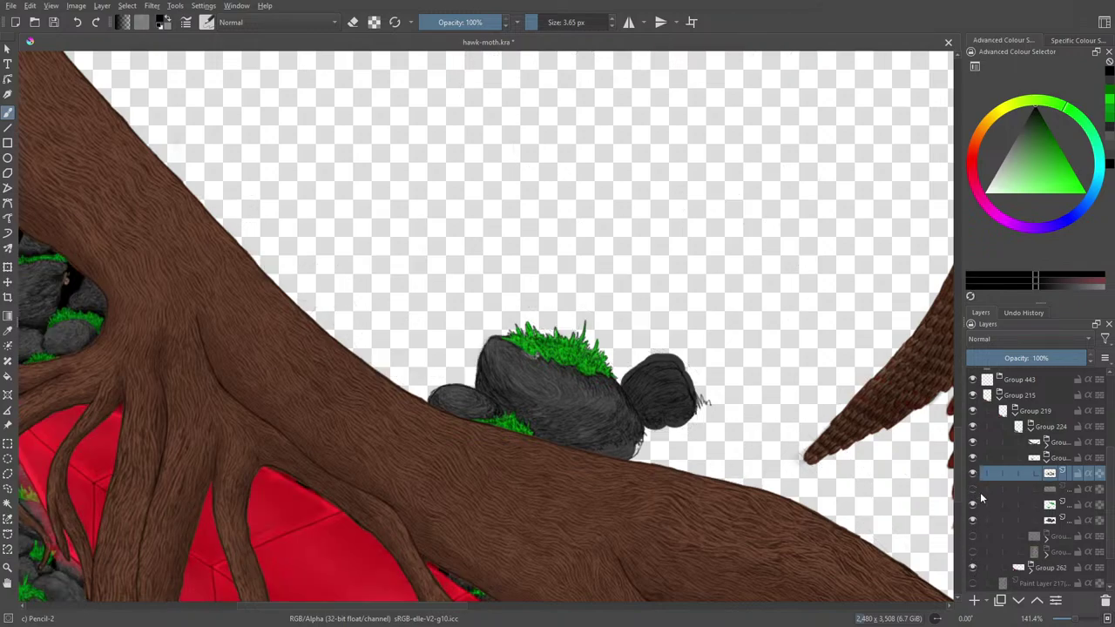
- Sample a lighter grey from the large rock and paint it over the small rock on the stone colour layer, with alpha preserved
{"action": "left_click", "coordinate": [1050, 520]}
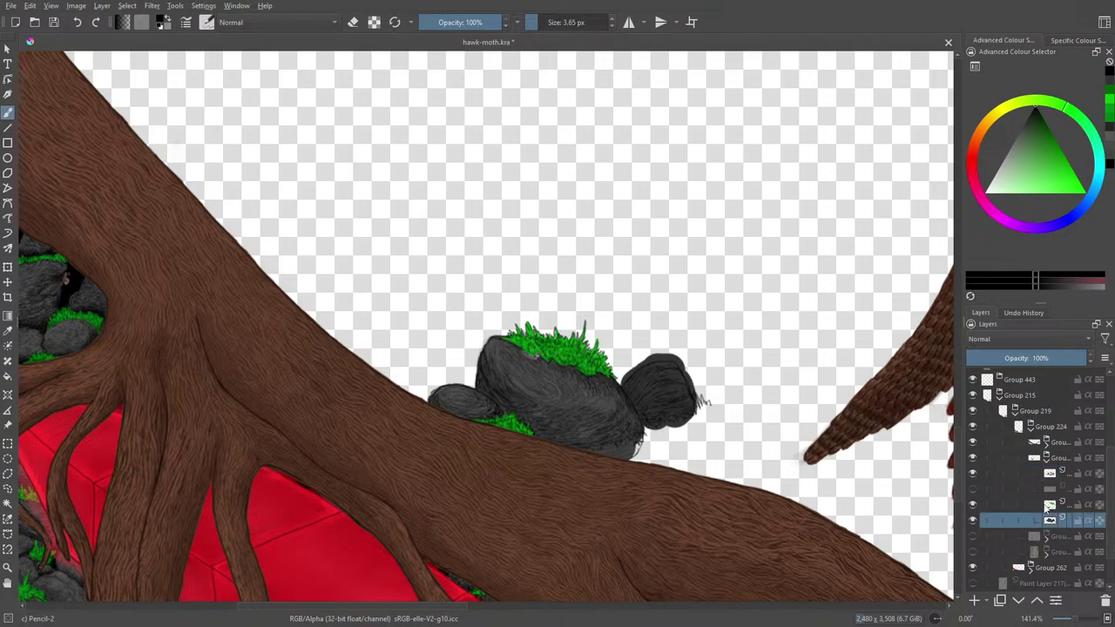
{"action": "left_click", "coordinate": [10, 333]}
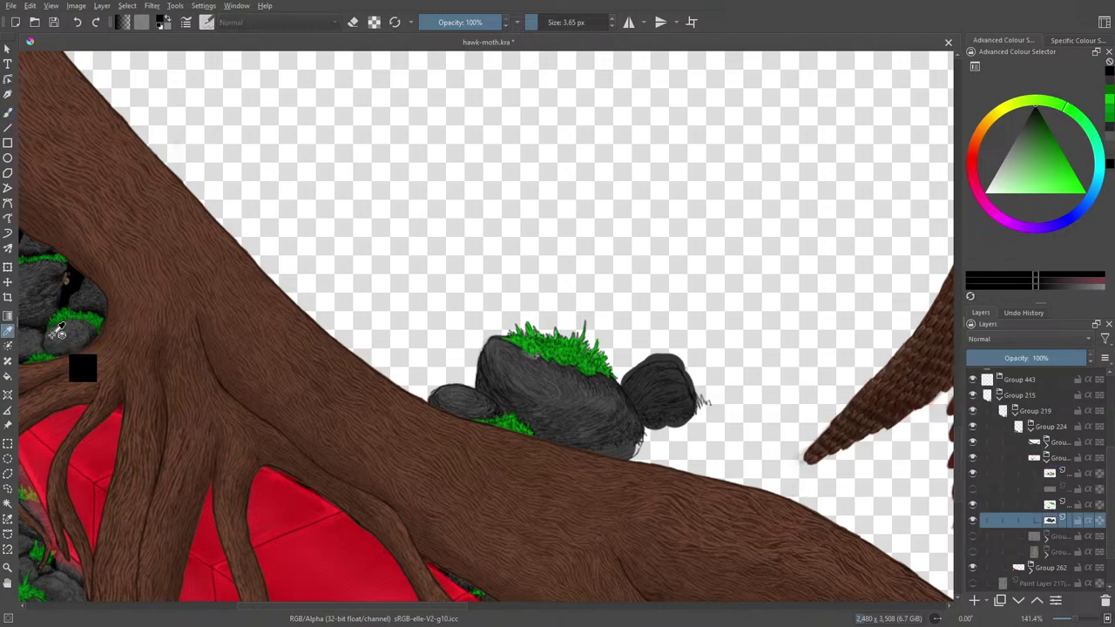
{"action": "left_click", "coordinate": [563, 383]}
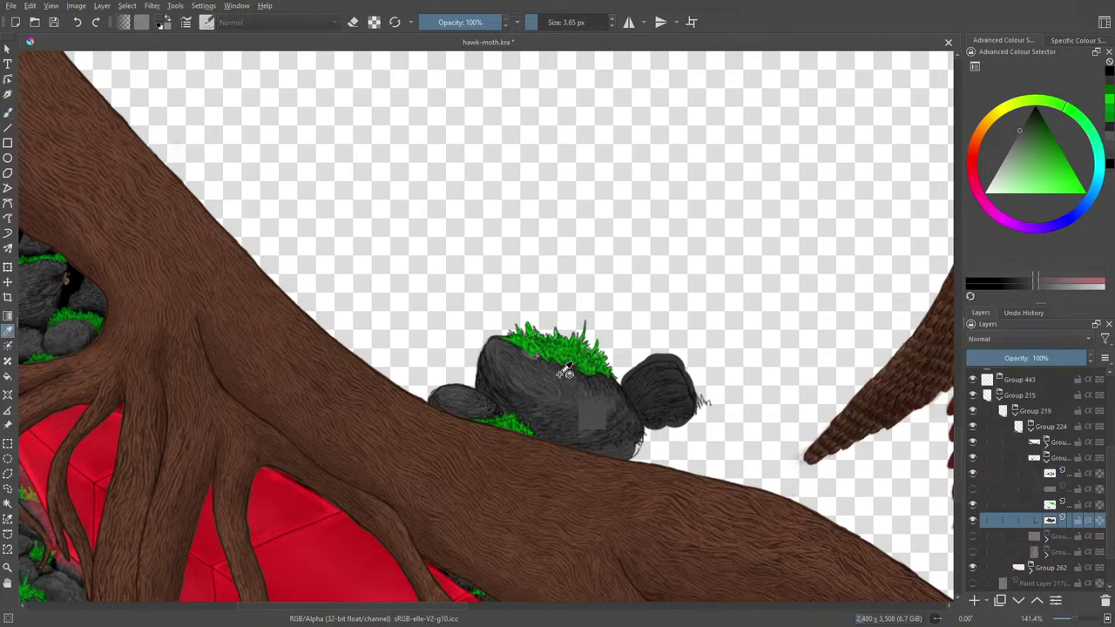
{"action": "left_click", "coordinate": [8, 112]}
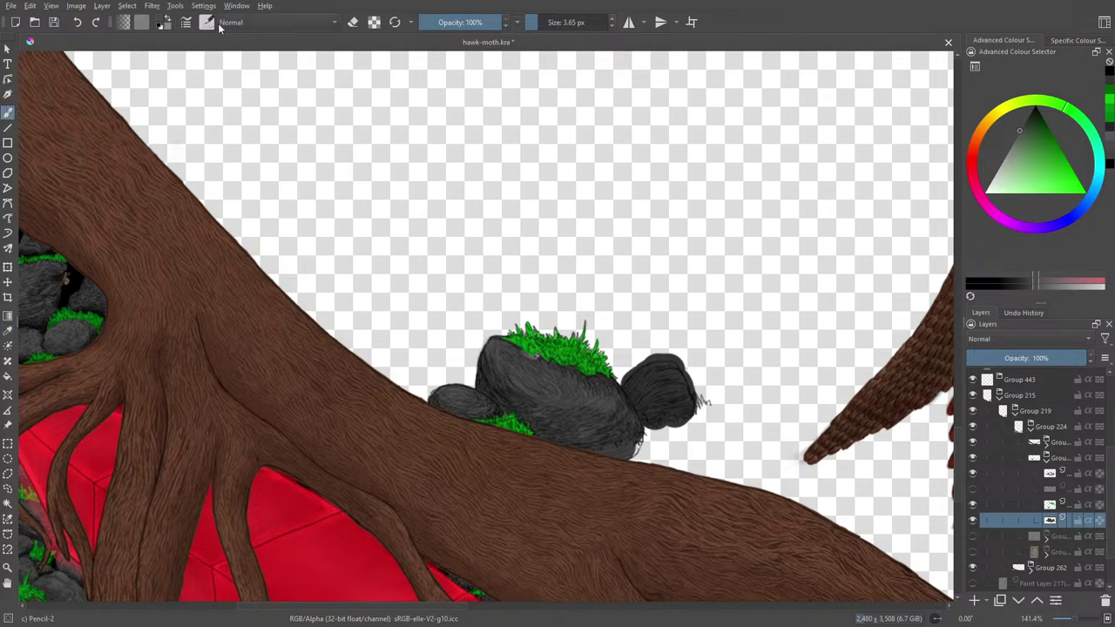
{"action": "left_click", "coordinate": [680, 394]}
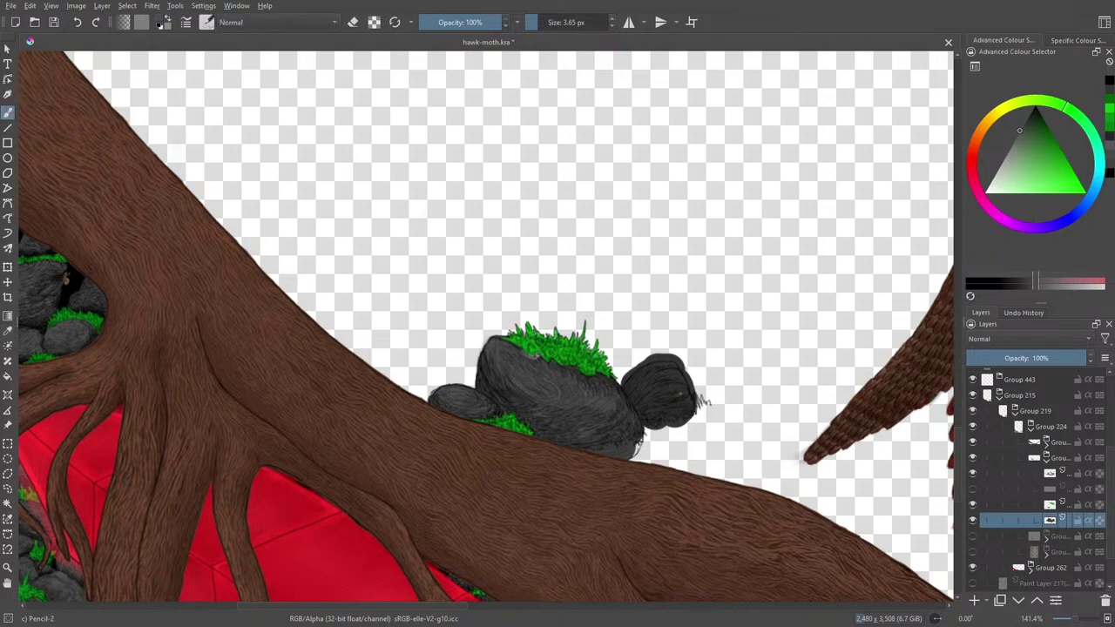
{"action": "left_click", "coordinate": [374, 21]}
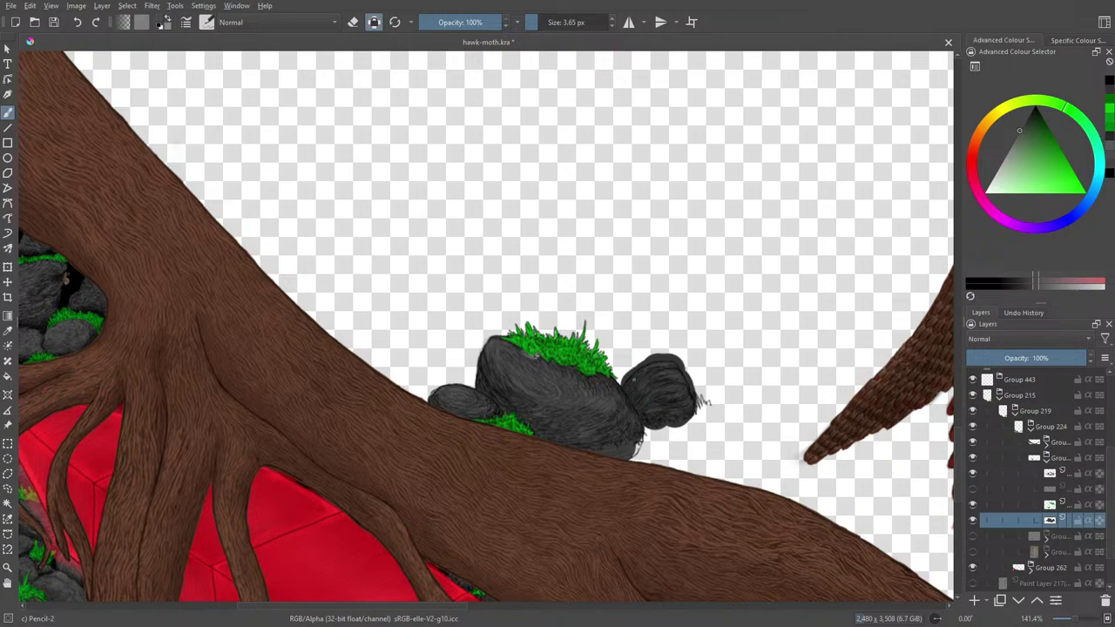
- Pick a very dark grey and shade the small rock with the Basic-2 Opacity brush at 2 px
{"action": "right_click", "coordinate": [543, 308]}
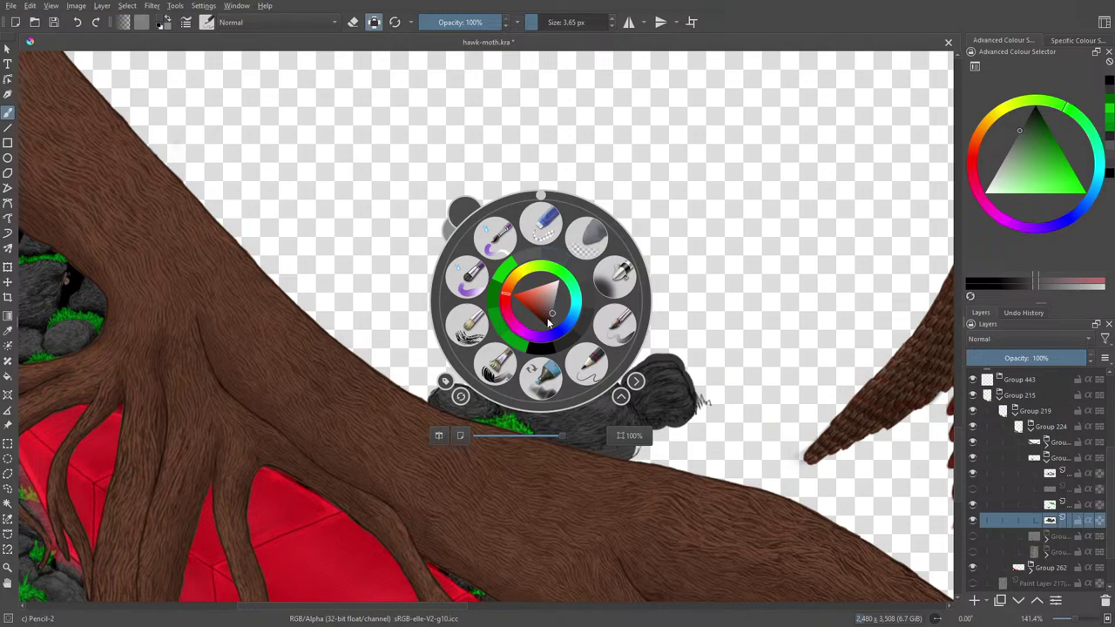
{"action": "left_click", "coordinate": [552, 326]}
{"action": "left_click_drag", "start_coordinate": [551, 326], "coordinate": [551, 312]}
{"action": "right_click", "coordinate": [551, 312]}
{"action": "left_click", "coordinate": [207, 21]}
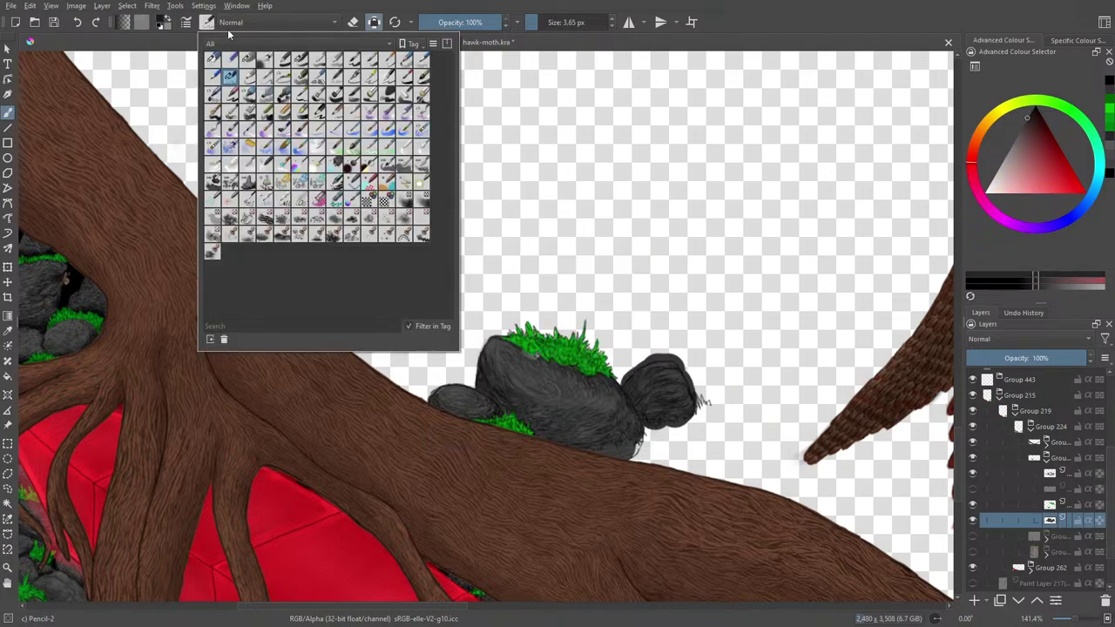
{"action": "left_click", "coordinate": [229, 78]}
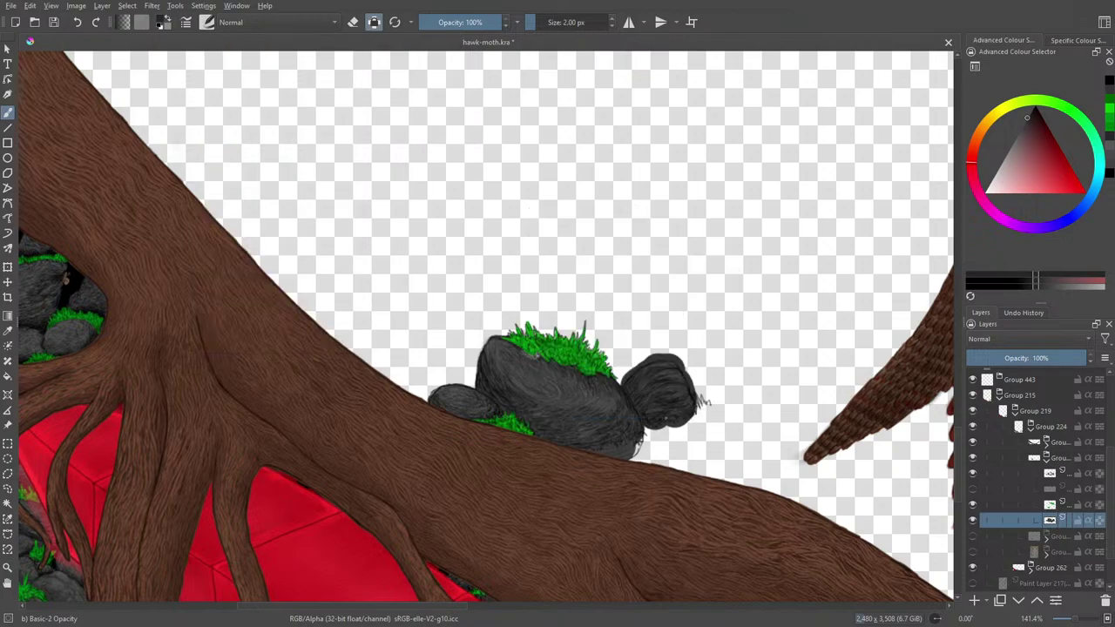
{"action": "left_click", "coordinate": [675, 406]}
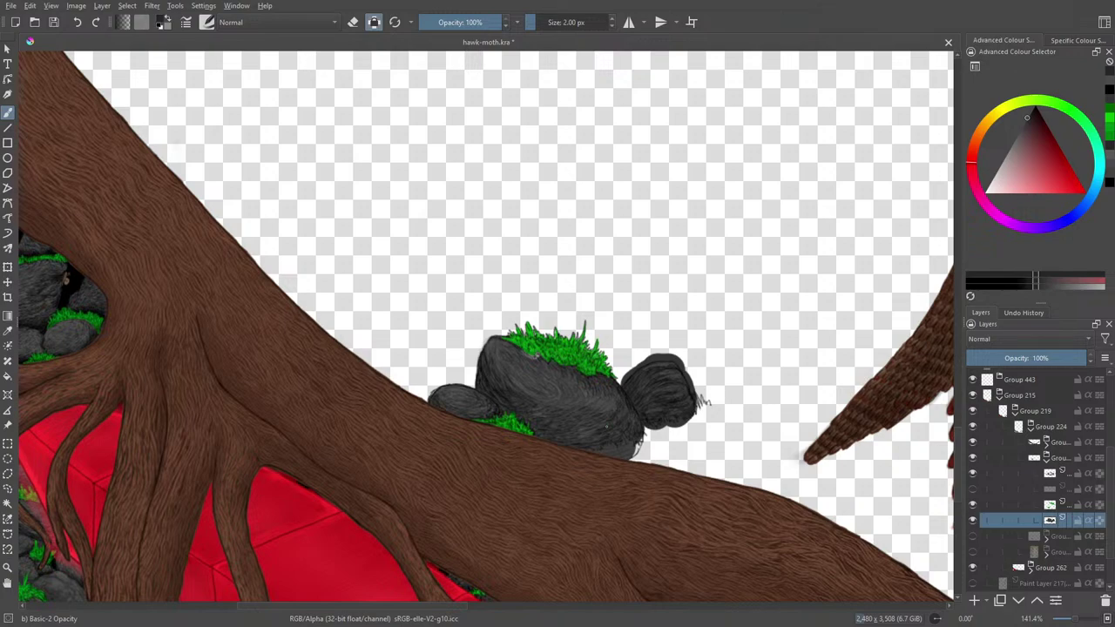
- Trim the small rock's upper edge on the stone colour layer with the Eraser Soft brush at 6.02 px
{"action": "left_click", "coordinate": [1051, 475]}
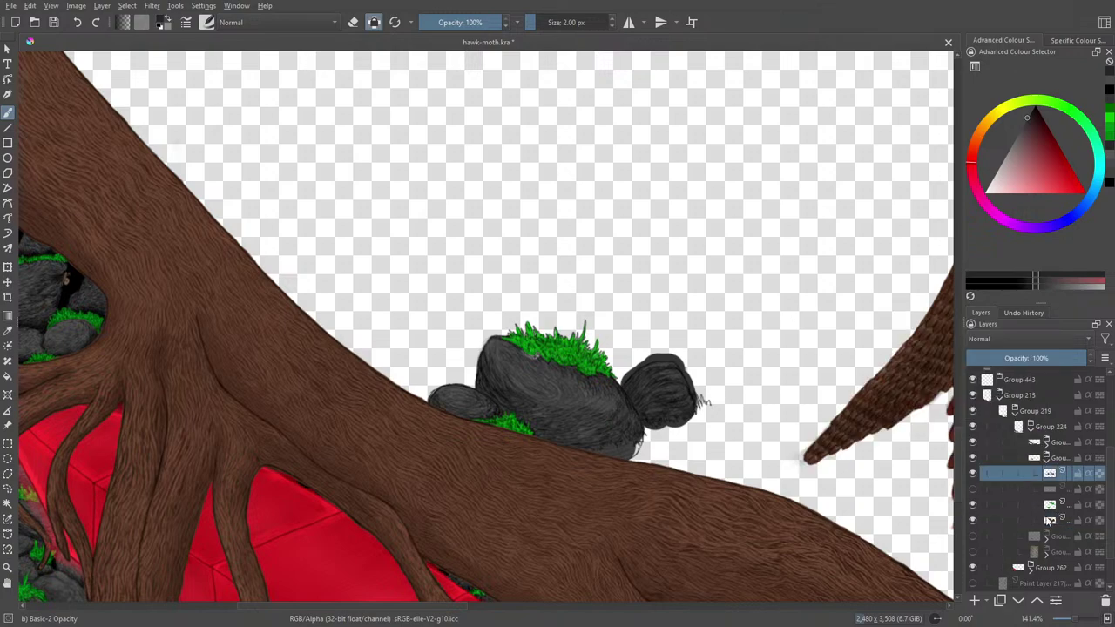
{"action": "left_click", "coordinate": [1050, 520]}
{"action": "mouse_move", "coordinate": [1050, 517]}
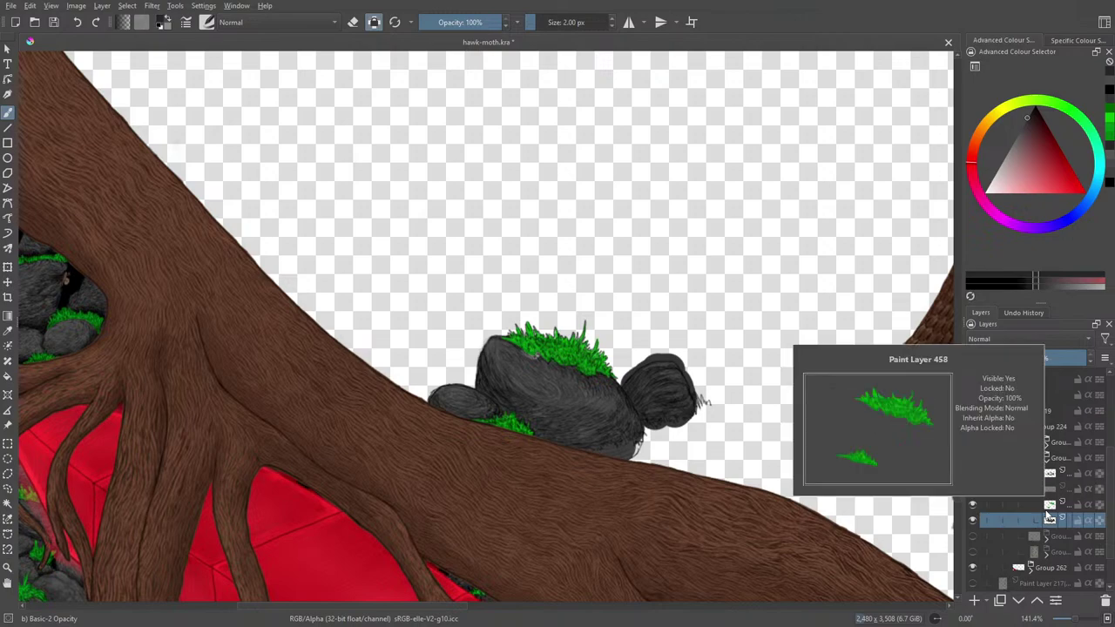
{"action": "key", "text": "e"}
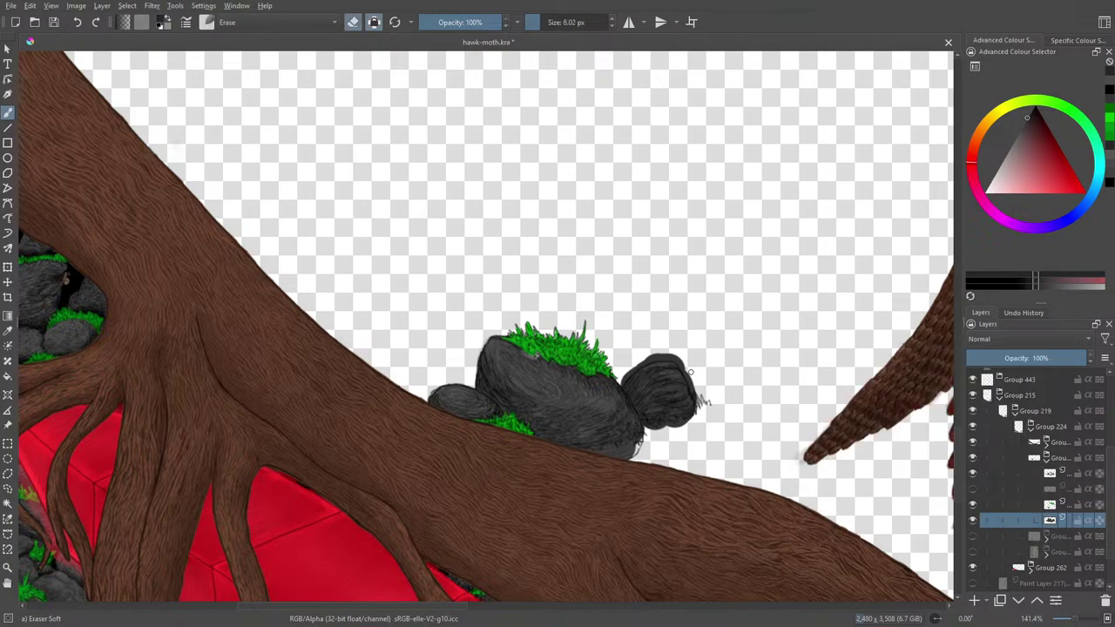
{"action": "mouse_move", "coordinate": [687, 373]}
{"action": "left_mouse_down"}
{"action": "mouse_move", "coordinate": [691, 382]}
{"action": "mouse_move", "coordinate": [684, 361]}
{"action": "mouse_move", "coordinate": [692, 388]}
{"action": "mouse_move", "coordinate": [687, 369]}
{"action": "left_mouse_up"}
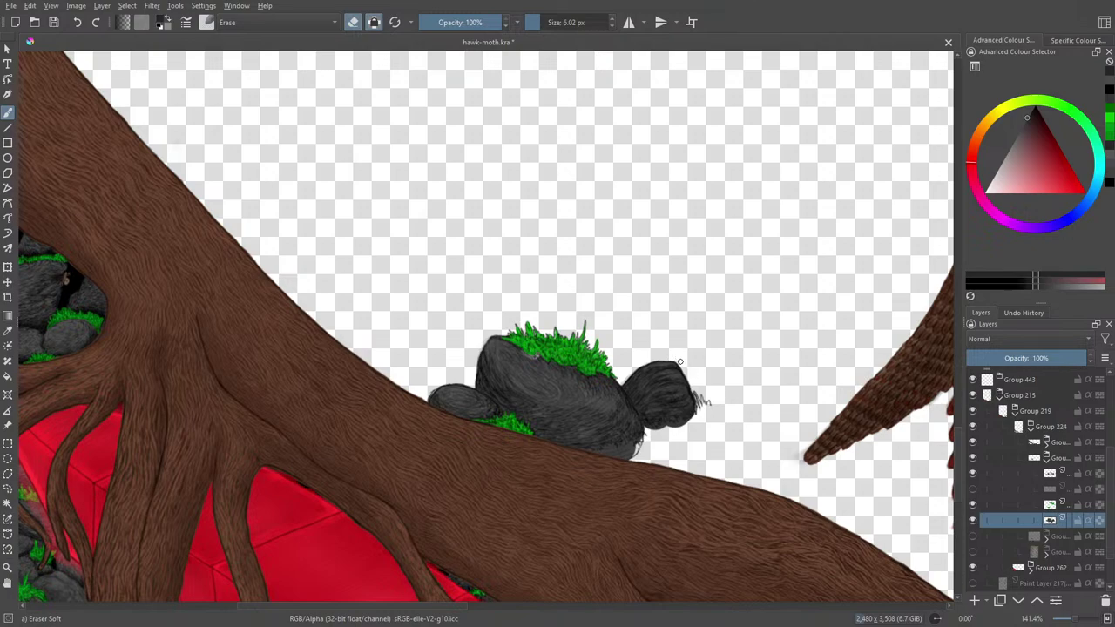
- Return to the Basic-2 Opacity brush on the stone colour layer and turn off alpha preservation
{"action": "left_click", "coordinate": [1042, 506]}
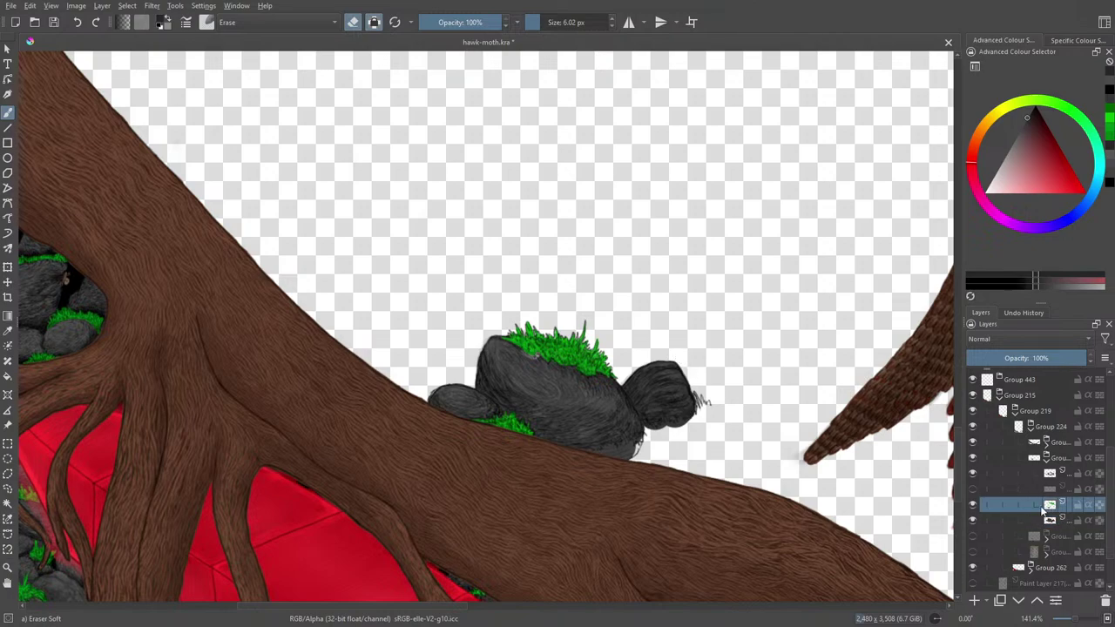
{"action": "mouse_move", "coordinate": [1043, 510]}
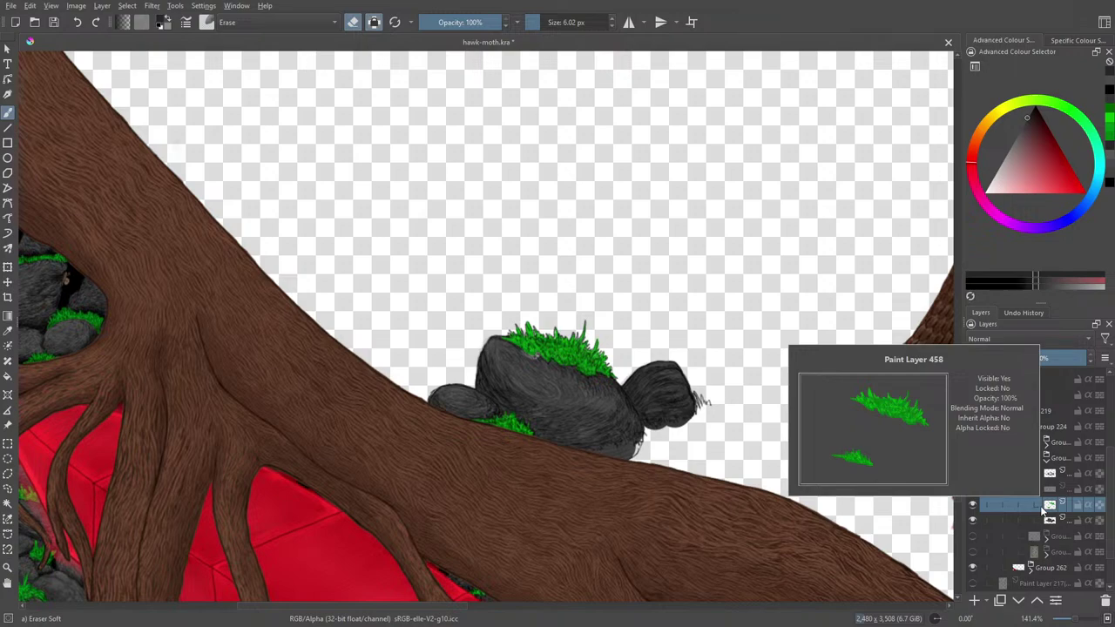
{"action": "left_click", "coordinate": [1048, 521]}
{"action": "key", "text": "e"}
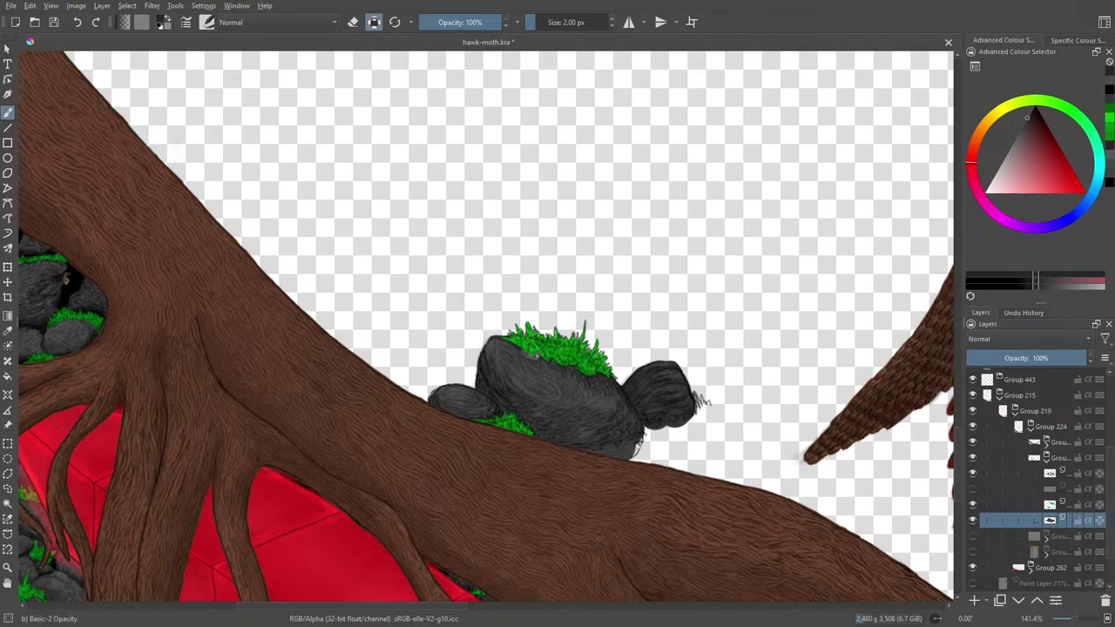
{"action": "left_click", "coordinate": [374, 21]}
- Activate the grass layer, sample a darker green from the existing grass and paint grass at the small rock's base
{"action": "left_click", "coordinate": [1049, 505]}
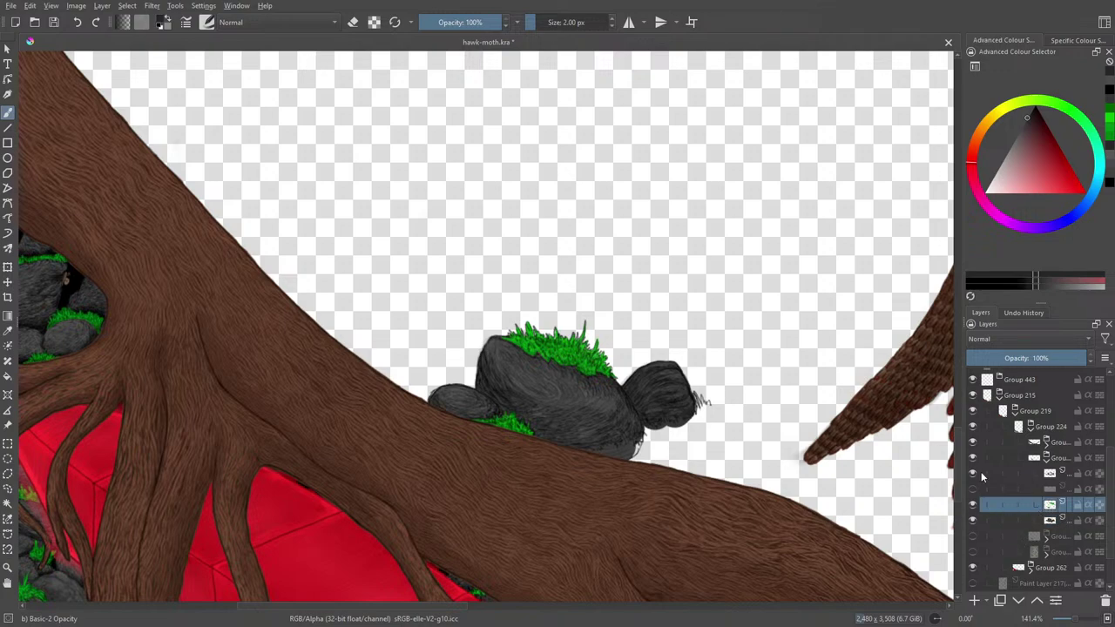
{"action": "left_click", "coordinate": [8, 331]}
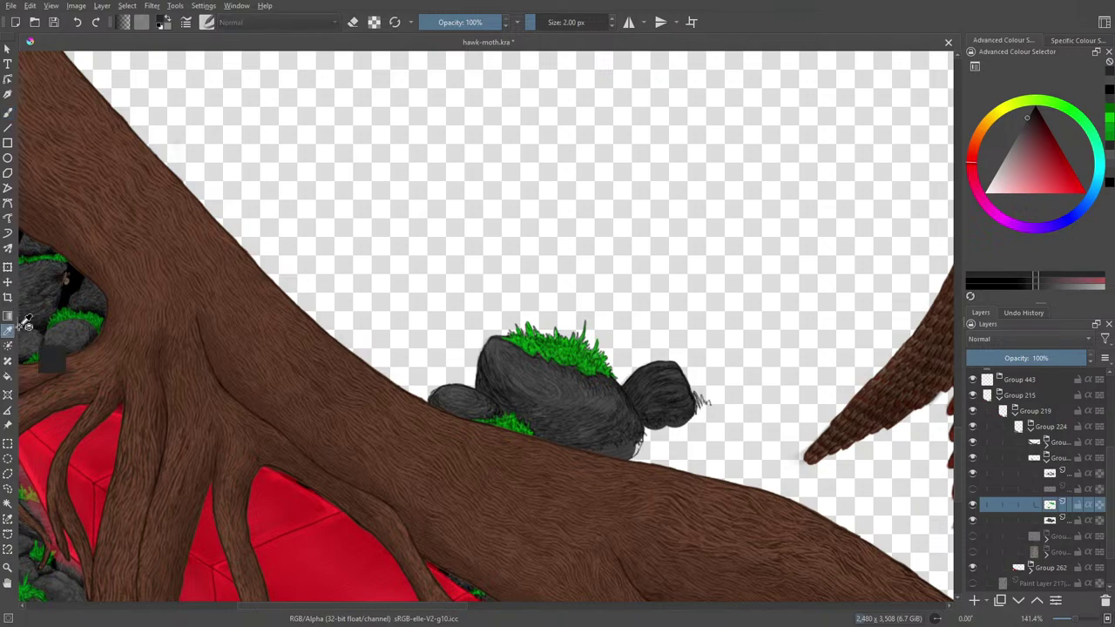
{"action": "left_click", "coordinate": [540, 345]}
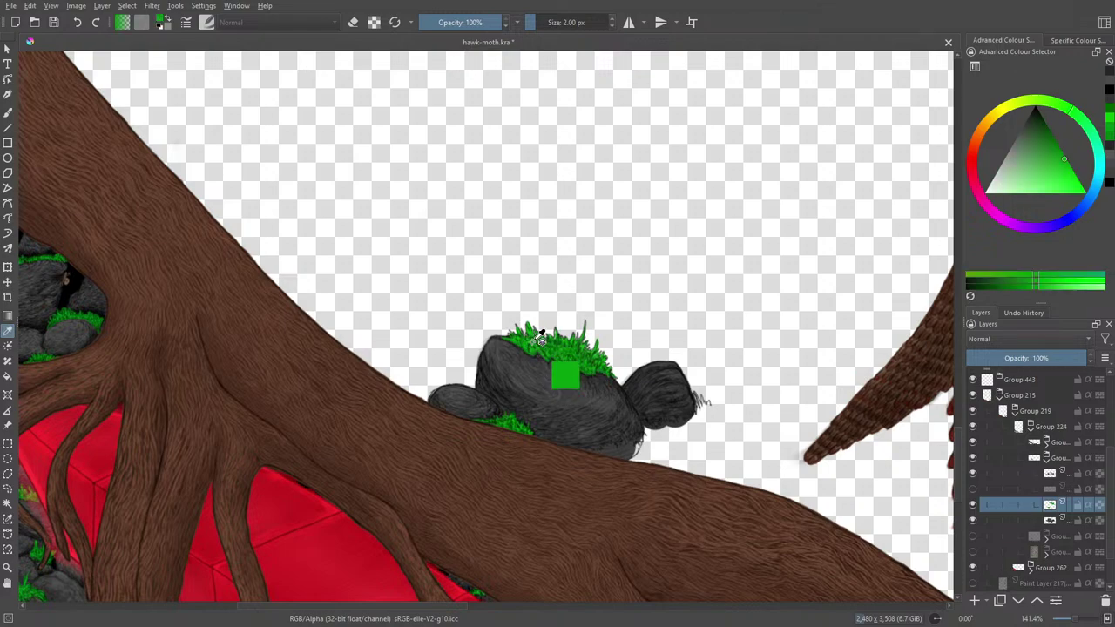
{"action": "left_click_drag", "start_coordinate": [528, 318], "coordinate": [560, 341]}
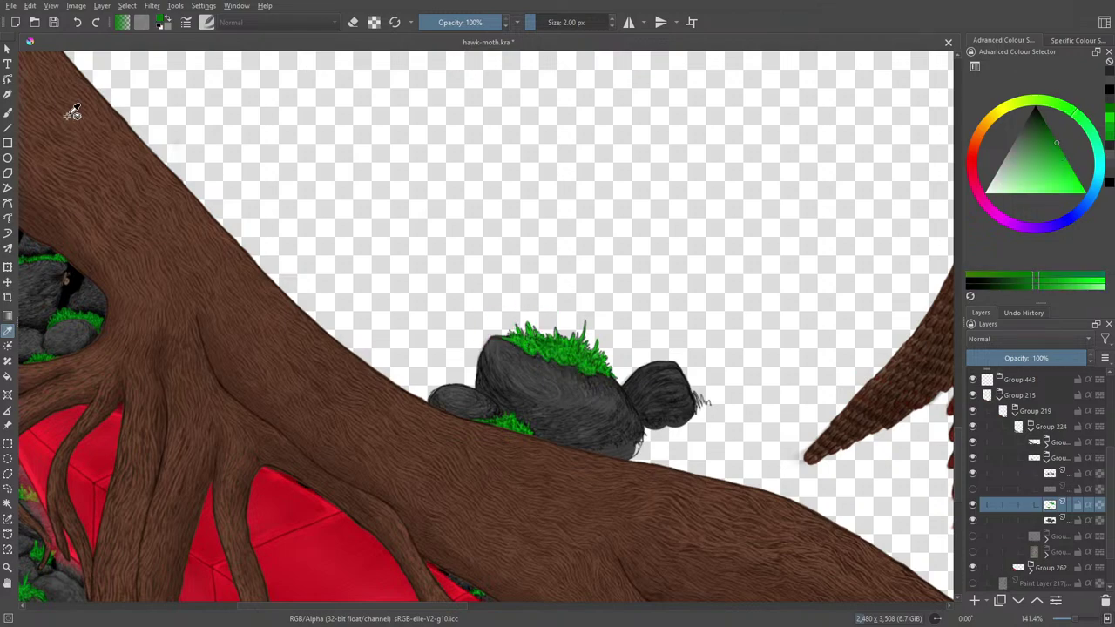
{"action": "left_click", "coordinate": [7, 112]}
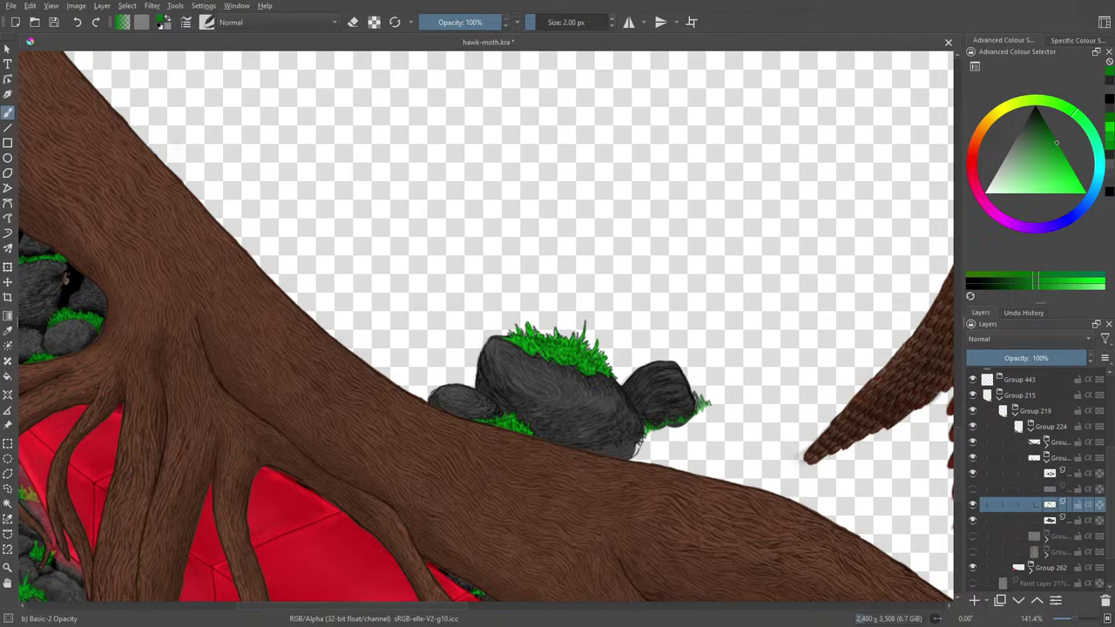
- Extend the green grass along the large rock's lower edge with the Pencil-2 brush at 3.65 px
{"action": "left_click", "coordinate": [212, 25]}
{"action": "left_click", "coordinate": [369, 76]}
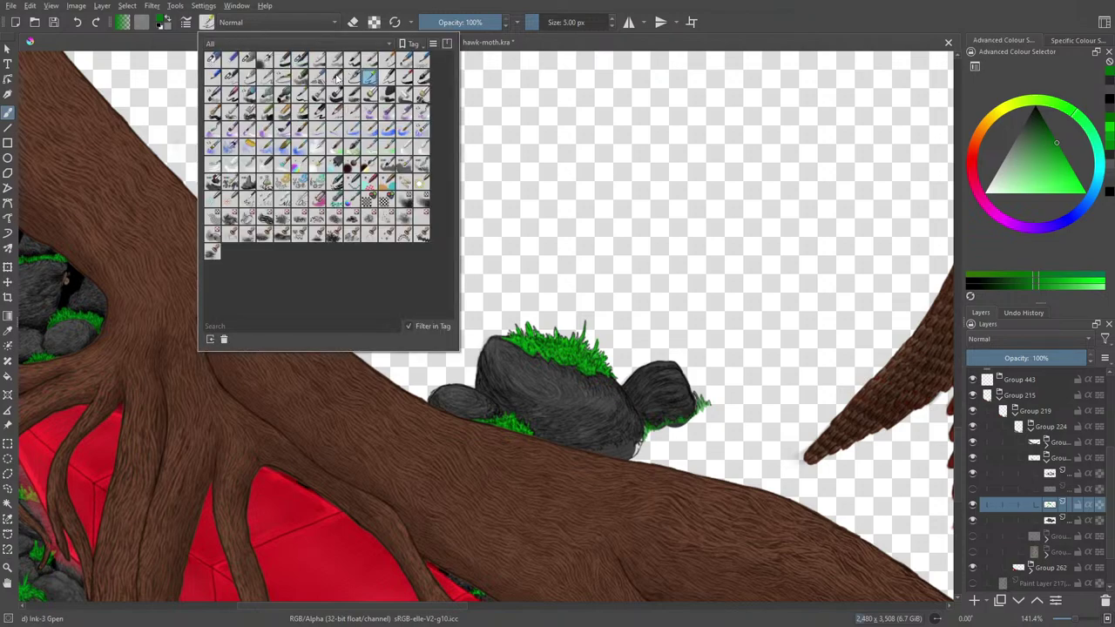
{"action": "left_click", "coordinate": [230, 78]}
{"action": "right_click", "coordinate": [615, 361]}
{"action": "left_click", "coordinate": [521, 179]}
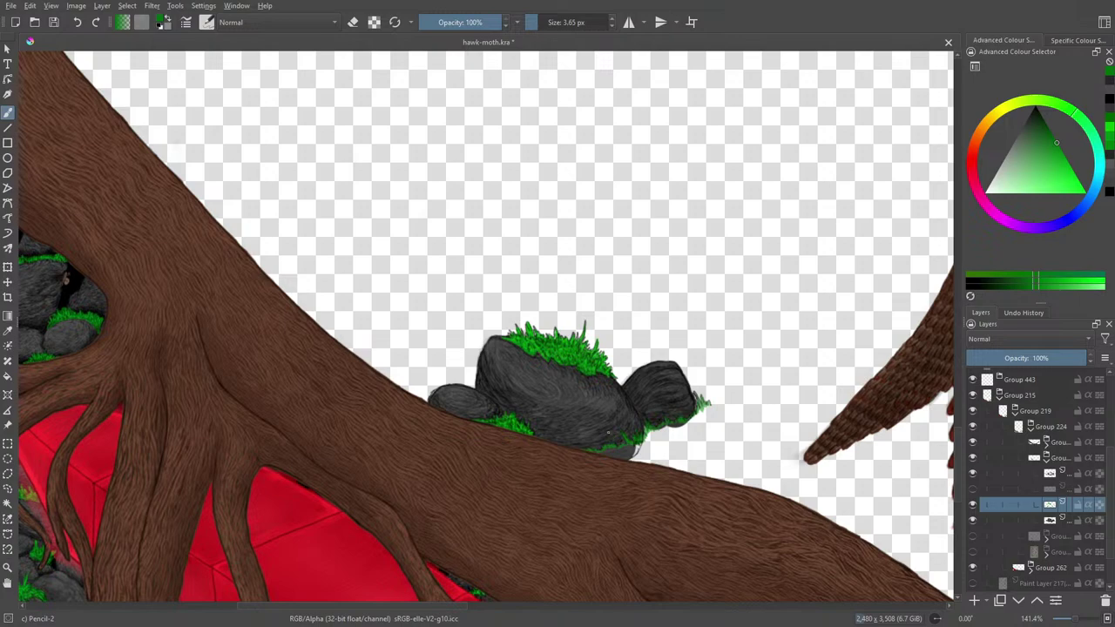
{"action": "left_click", "coordinate": [77, 21]}
{"action": "mouse_move", "coordinate": [646, 432]}
{"action": "left_mouse_down"}
{"action": "mouse_move", "coordinate": [642, 445]}
{"action": "mouse_move", "coordinate": [660, 431]}
{"action": "left_mouse_up"}
- Show the scaly pods behind the rocks again and turn the pencil sketch layer back on
{"action": "left_click", "coordinate": [973, 537]}
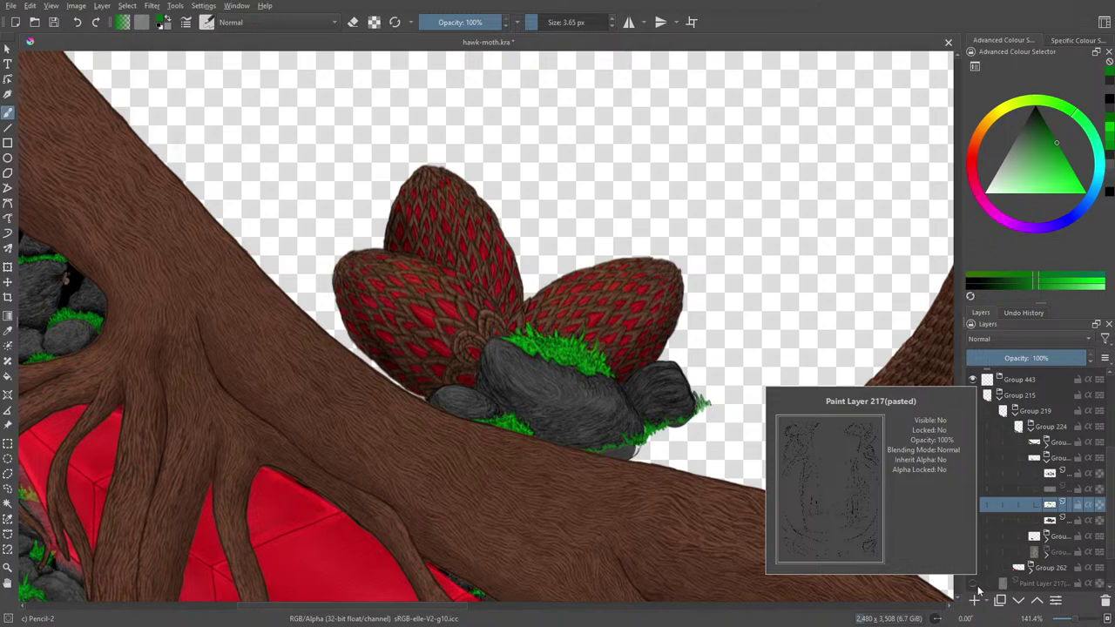
{"action": "left_click_drag", "start_coordinate": [1073, 620], "coordinate": [1068, 619]}
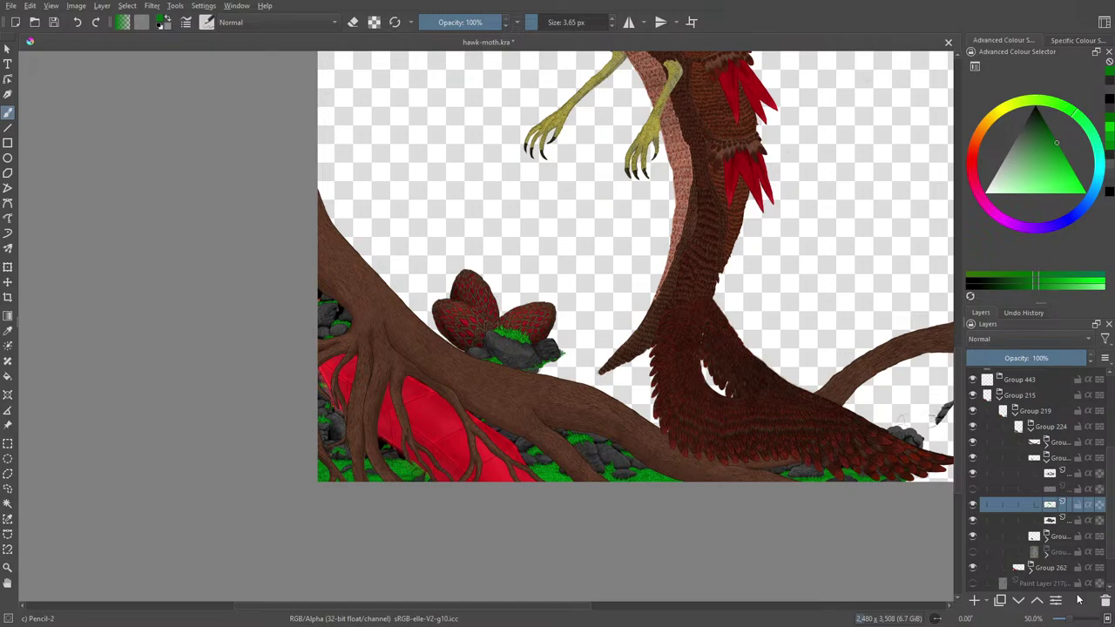
{"action": "left_click", "coordinate": [973, 490]}
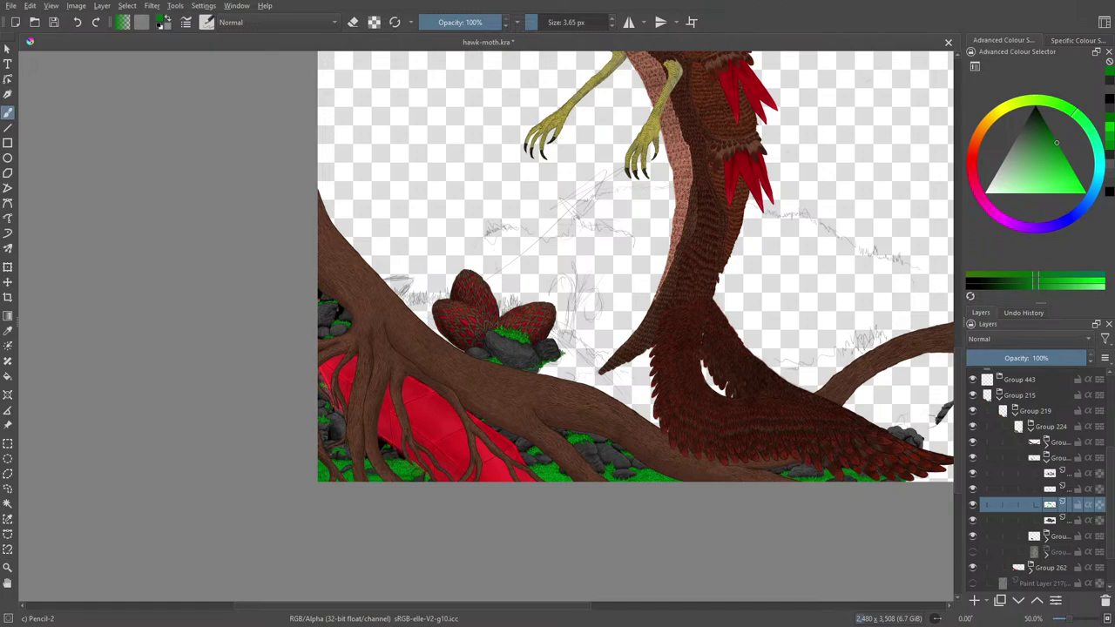
- Switch to the Firefox browser and open The Great Wave off Kanagawa image as an ocean painting reference
{"action": "key", "text": "alt+Tab"}
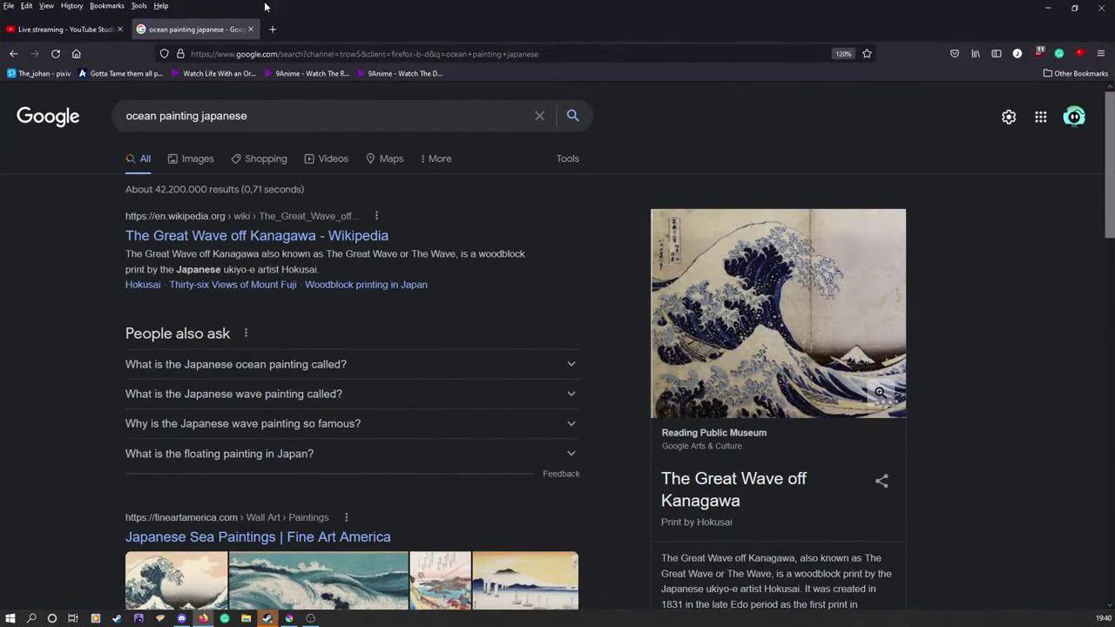
{"action": "left_click", "coordinate": [759, 306]}
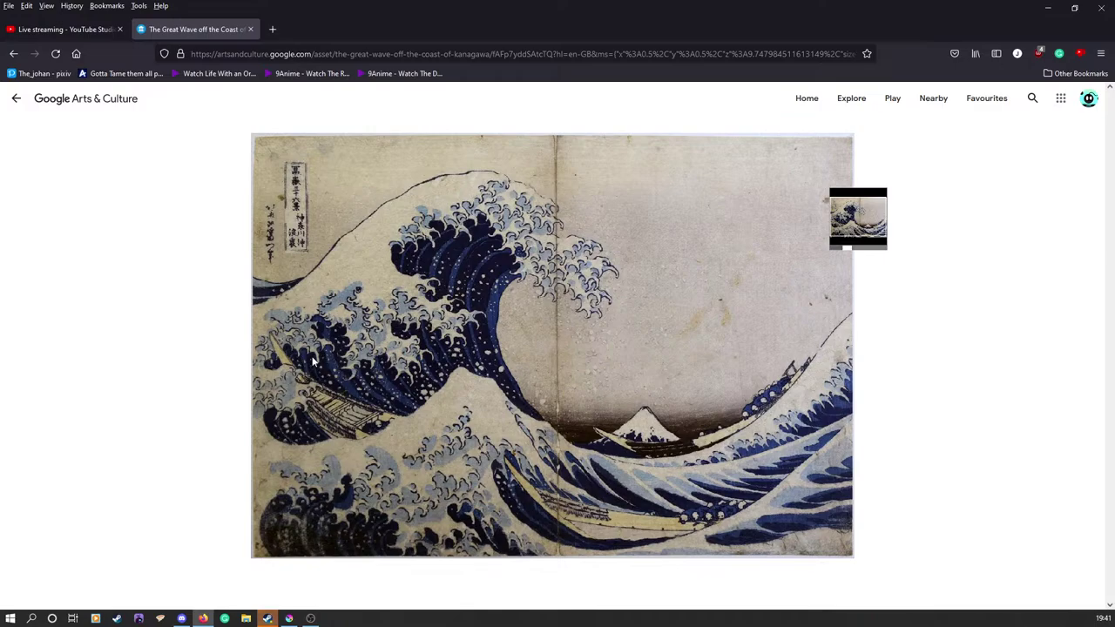
- Switch back to Krita and show the hidden group with the large trees and rough forest background behind the hawk-moth
{"action": "left_click", "coordinate": [269, 619]}
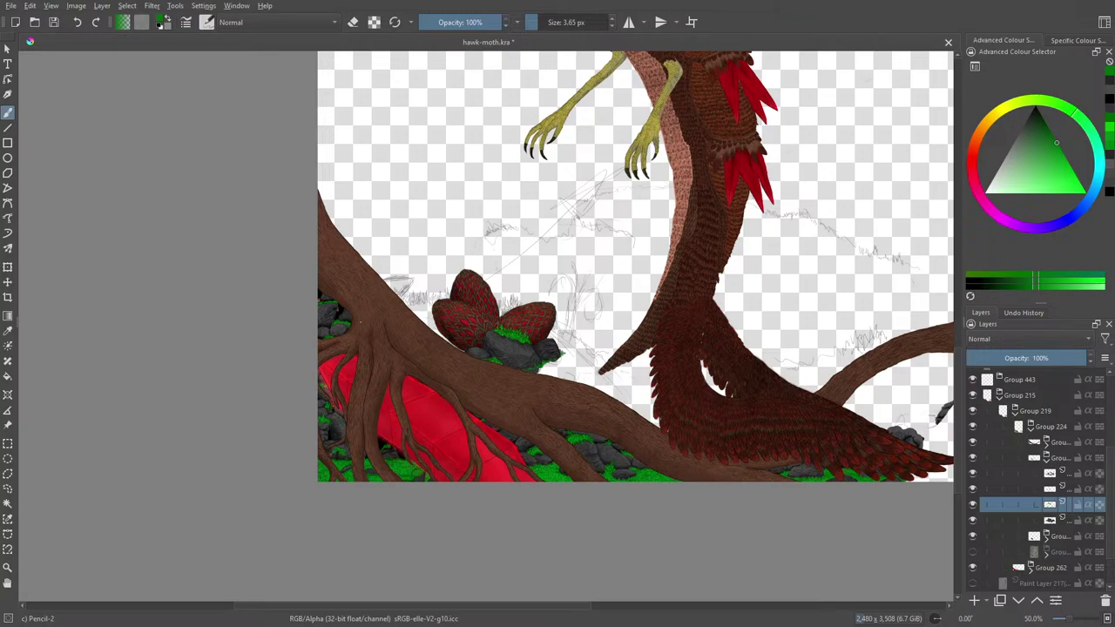
{"action": "key", "text": "alt+Tab"}
{"action": "mouse_move", "coordinate": [1069, 619]}
{"action": "left_mouse_down"}
{"action": "mouse_move", "coordinate": [1054, 620]}
{"action": "mouse_move", "coordinate": [1076, 622]}
{"action": "left_mouse_up"}
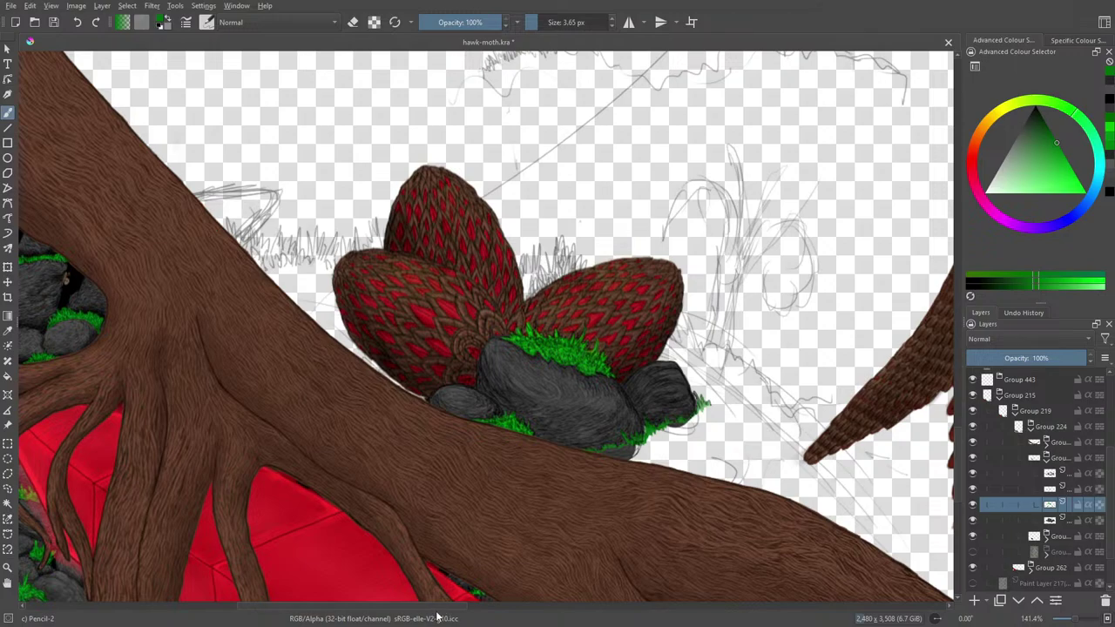
{"action": "left_click_drag", "start_coordinate": [411, 609], "coordinate": [324, 611]}
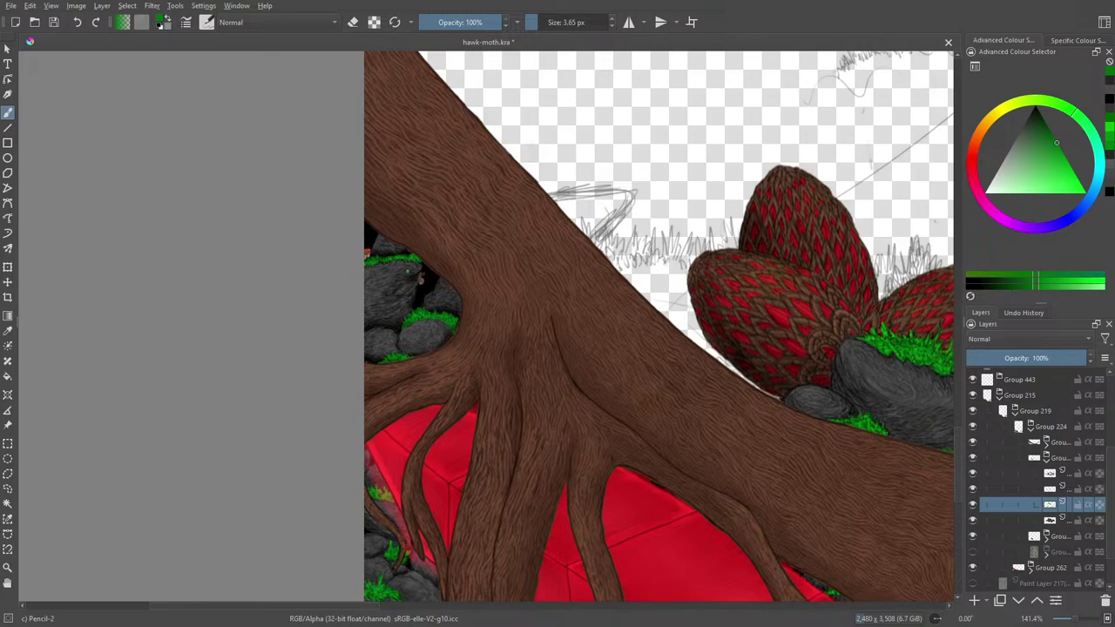
{"action": "left_click_drag", "start_coordinate": [348, 611], "coordinate": [397, 615]}
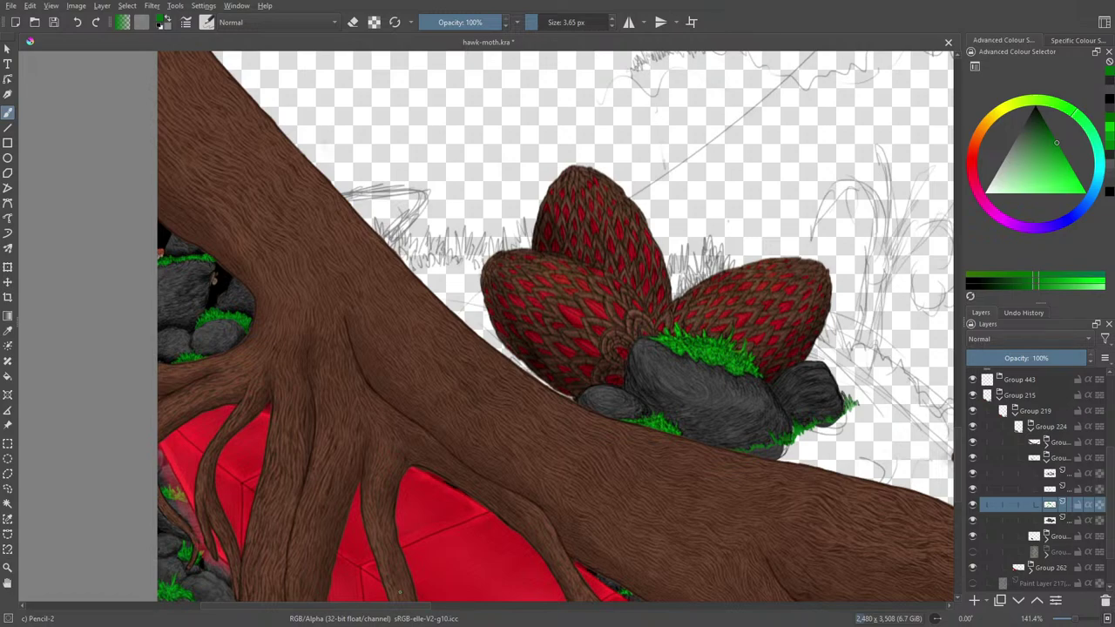
{"action": "scroll", "coordinate": [1061, 620], "scroll_direction": "down", "scroll_amount": 5}
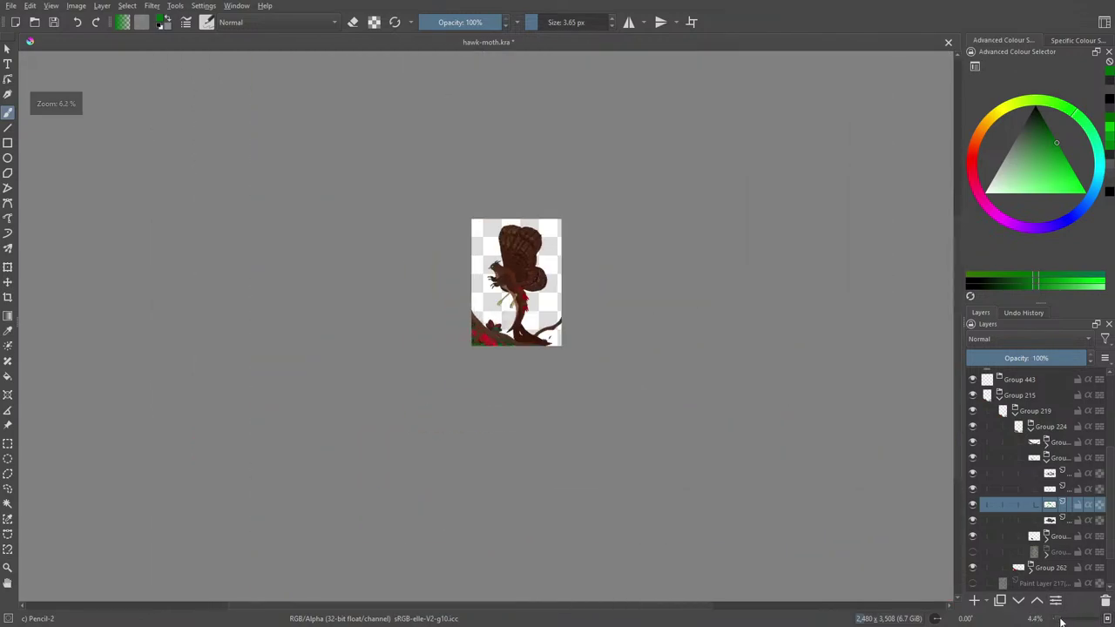
{"action": "scroll", "coordinate": [1061, 620], "scroll_direction": "up", "scroll_amount": 3}
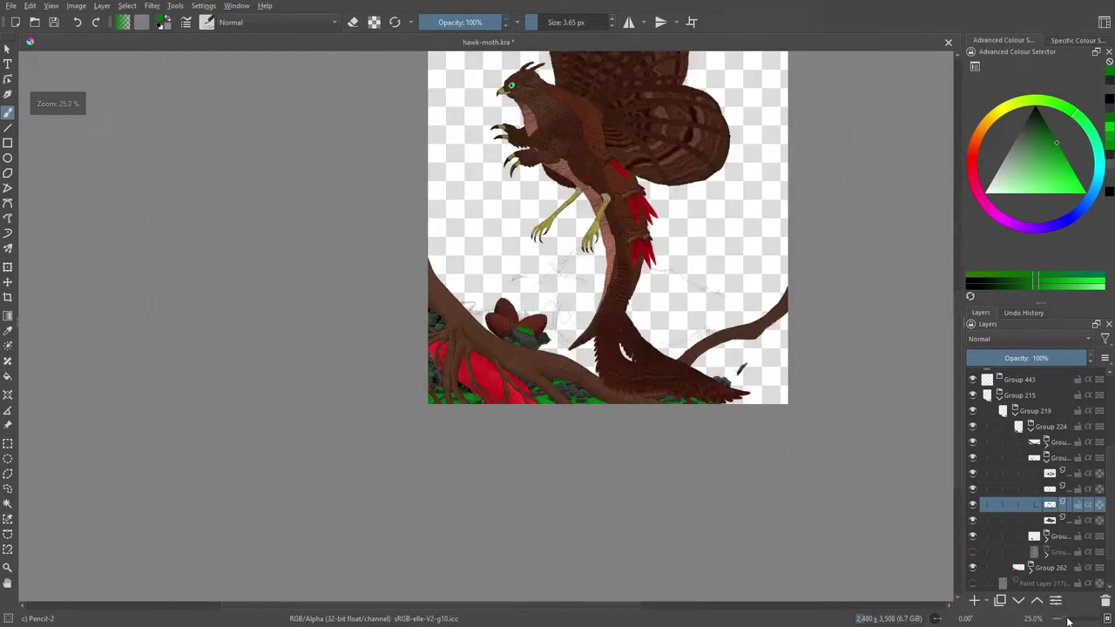
{"action": "left_click", "coordinate": [972, 554]}
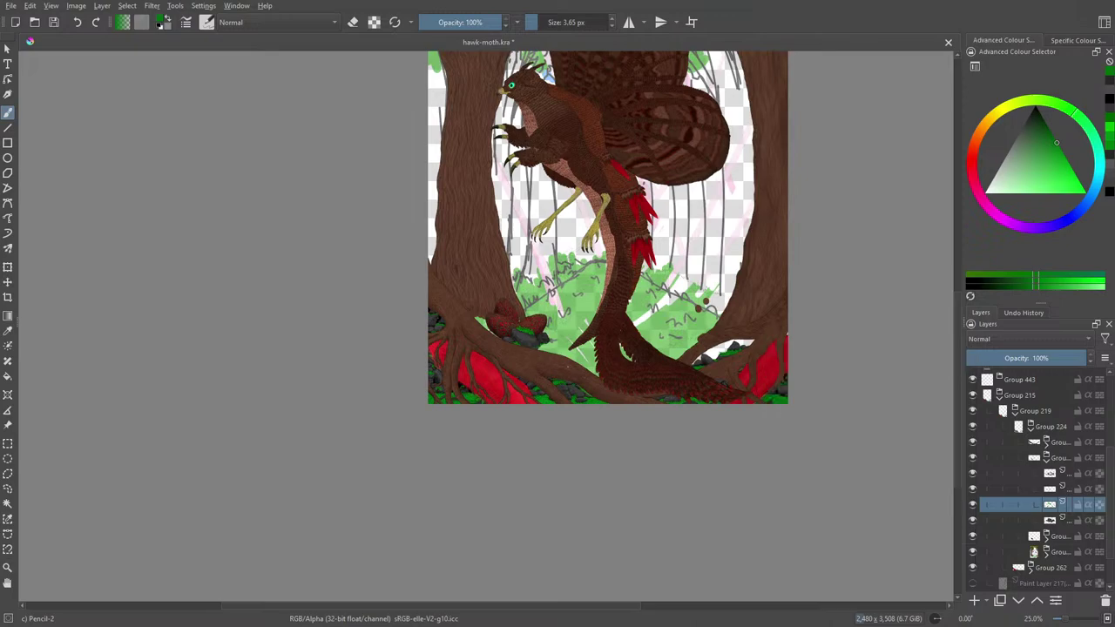
{"action": "scroll", "coordinate": [955, 365], "scroll_direction": "up", "scroll_amount": 3}
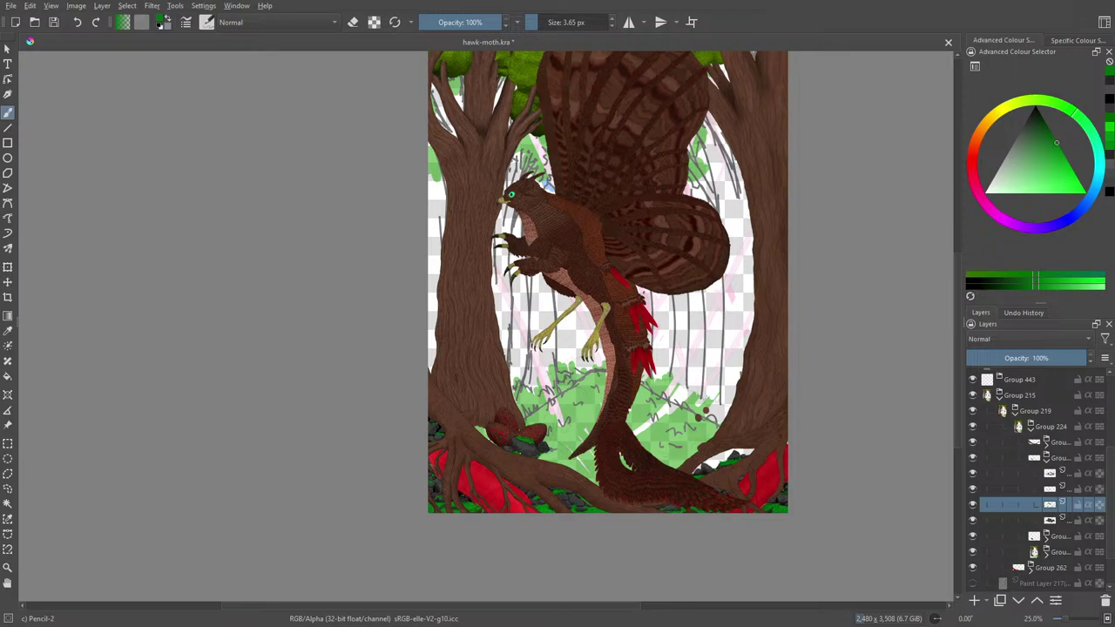
- Switch to Firefox, search for "lush meaning" in a new tab, play the word's pronunciation and read its first definition
{"action": "key", "text": "alt+Tab"}
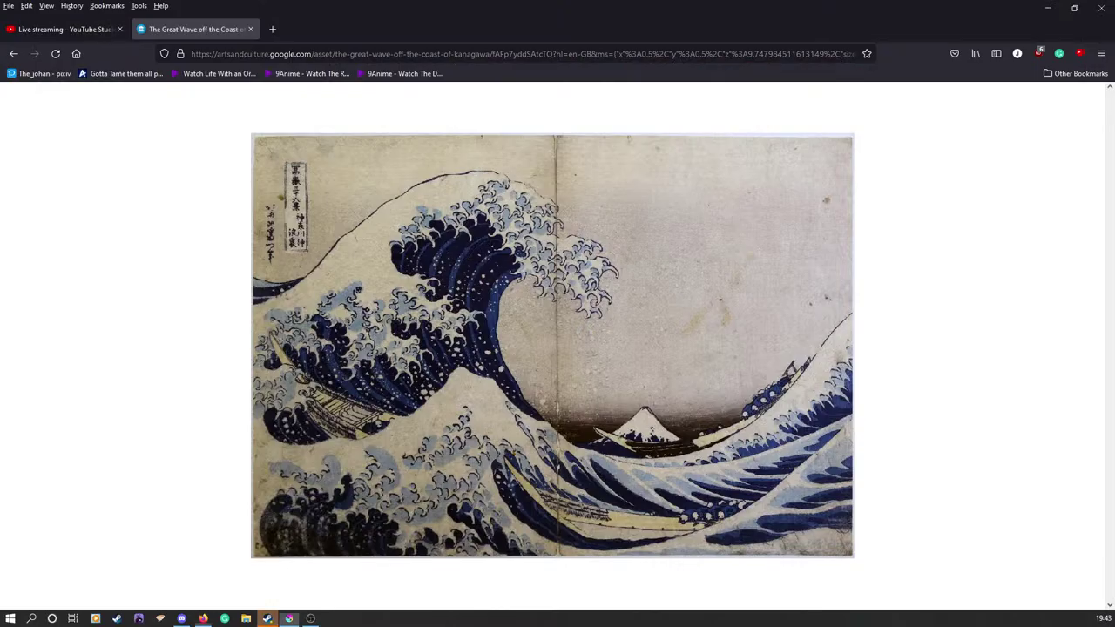
{"action": "left_click", "coordinate": [272, 29]}
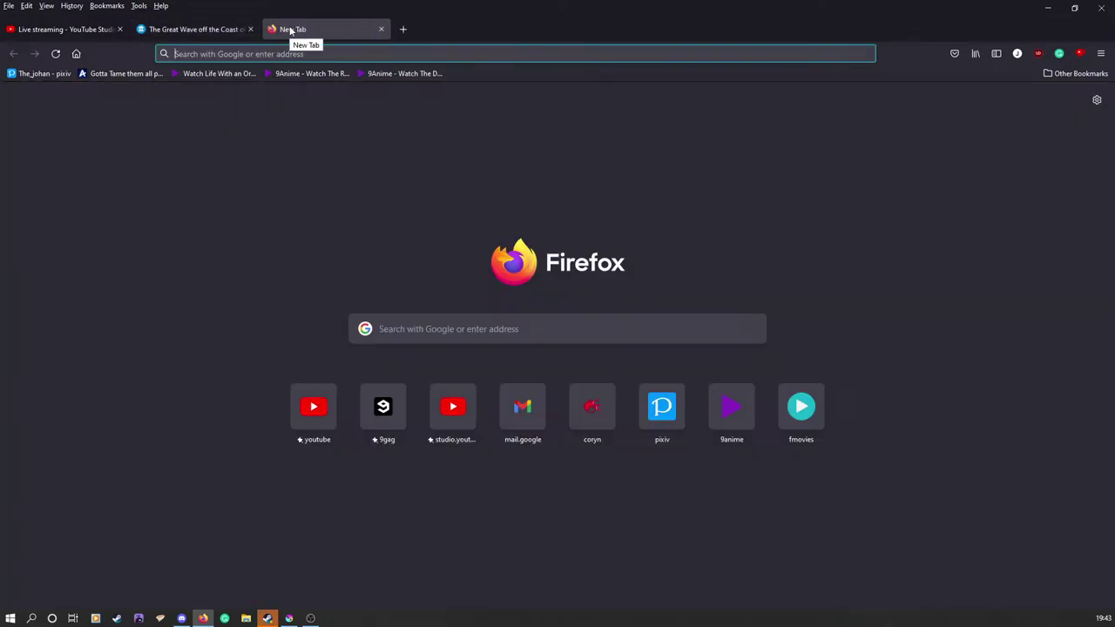
{"action": "type", "text": "lush "}
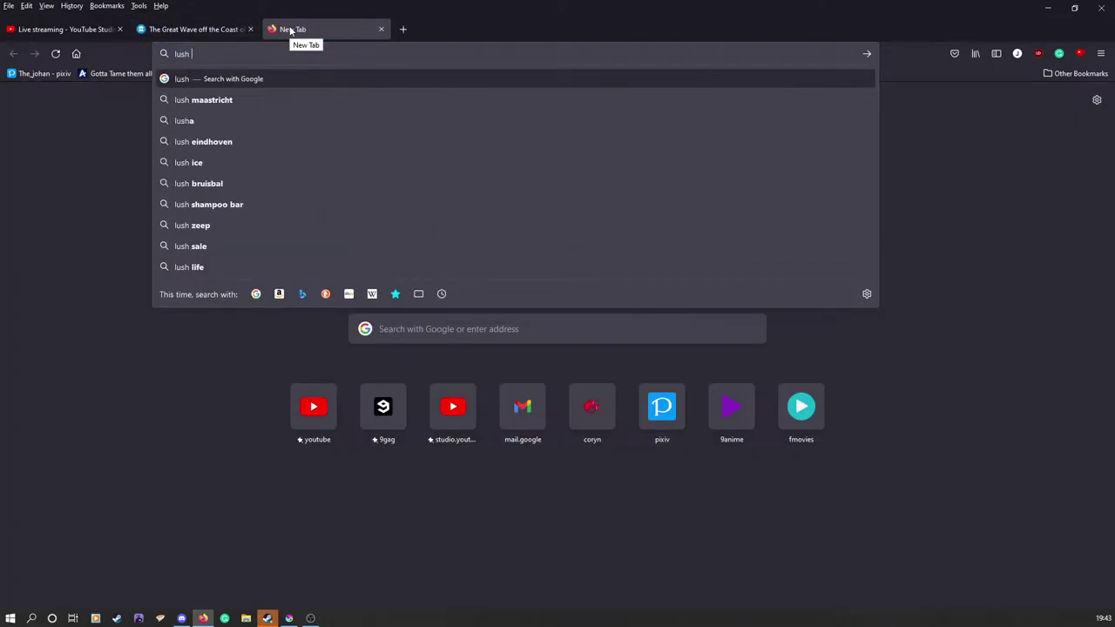
{"action": "type", "text": "meaning"}
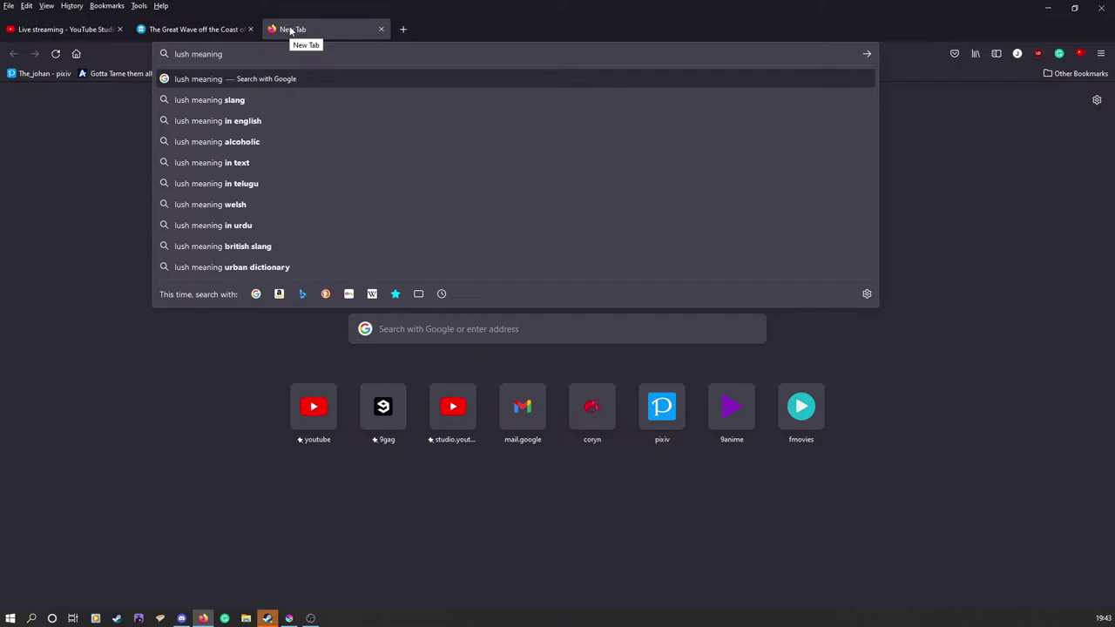
{"action": "key", "text": "Return"}
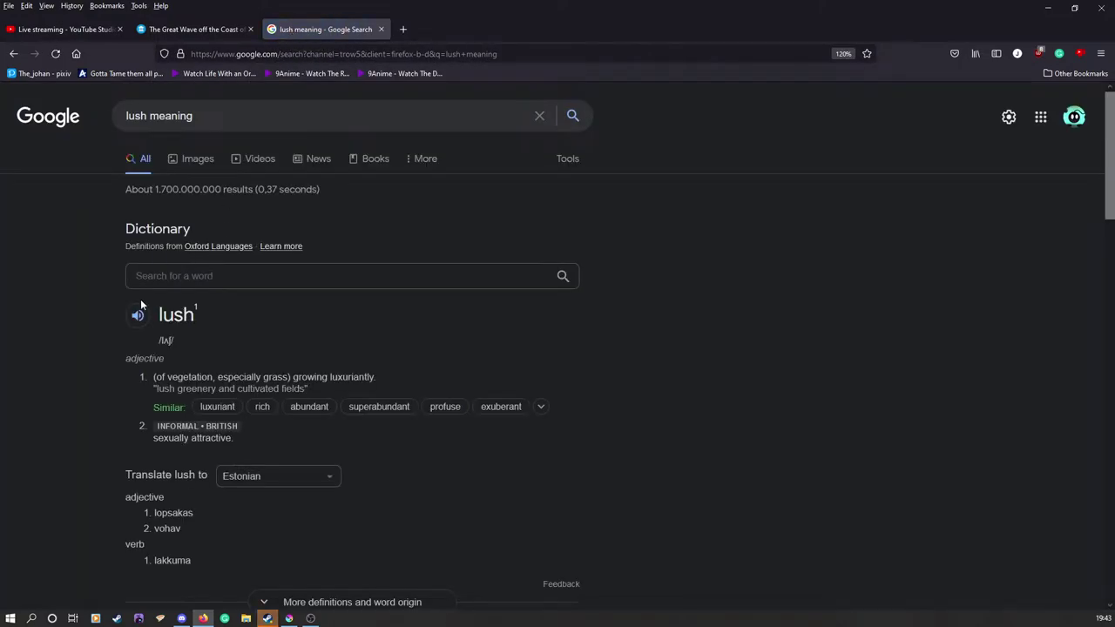
{"action": "left_click", "coordinate": [136, 317]}
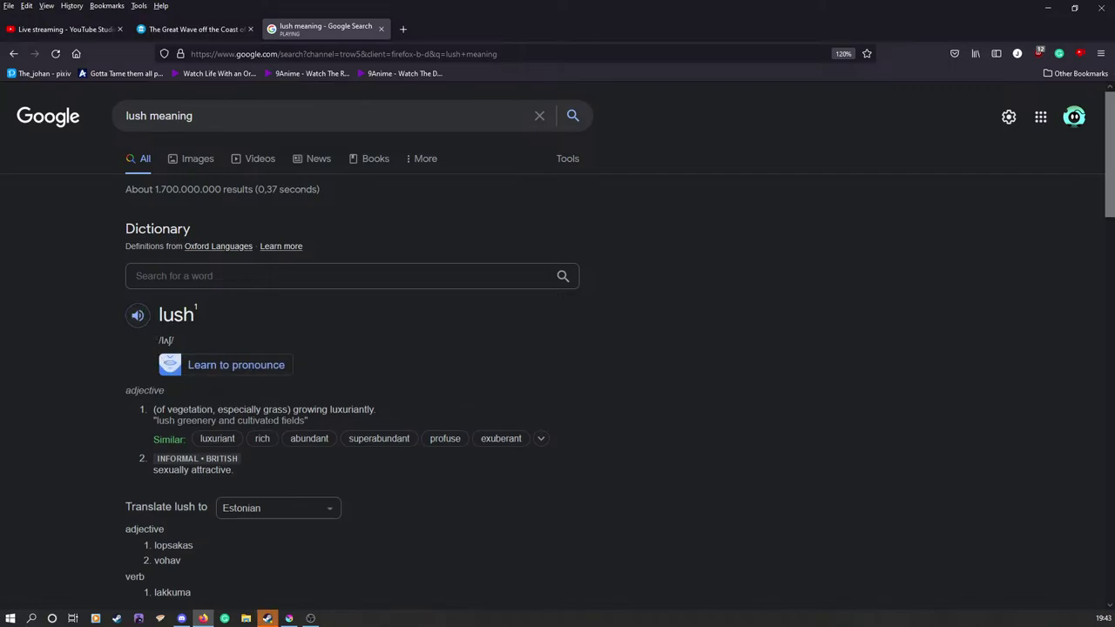
{"action": "left_click_drag", "start_coordinate": [293, 420], "coordinate": [338, 410]}
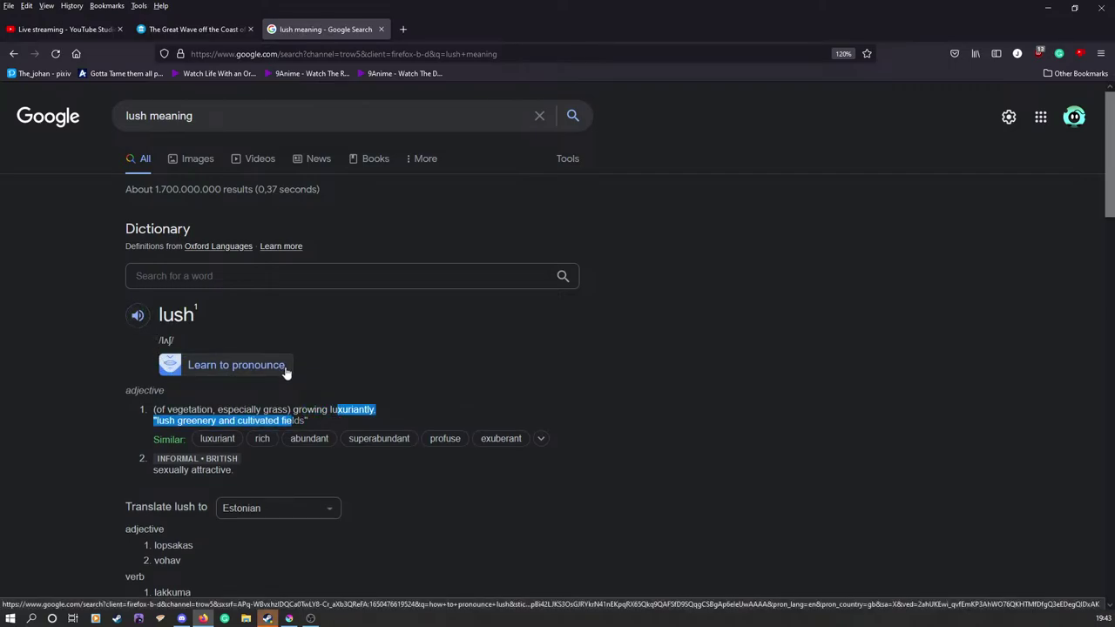
- Return to Krita and examine the forest composition around the hawk-moth, both close up and as a whole
{"action": "left_click", "coordinate": [290, 618]}
{"action": "scroll", "coordinate": [452, 426], "scroll_direction": "up", "scroll_amount": 3}
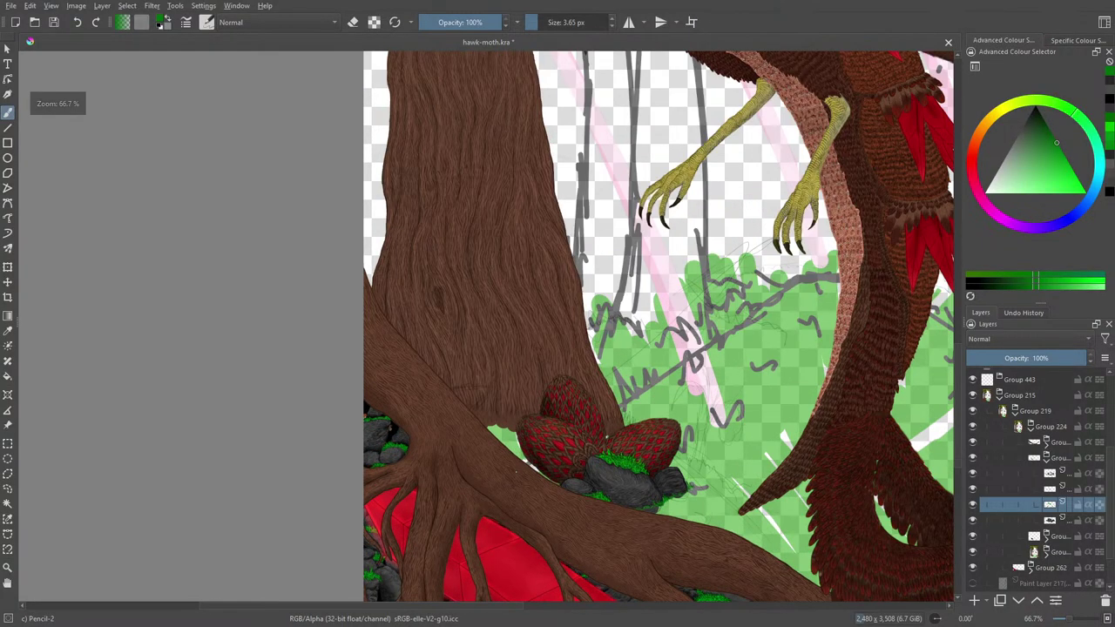
{"action": "scroll", "coordinate": [451, 426], "scroll_direction": "down", "scroll_amount": 4}
{"action": "scroll", "coordinate": [513, 471], "scroll_direction": "up", "scroll_amount": 3}
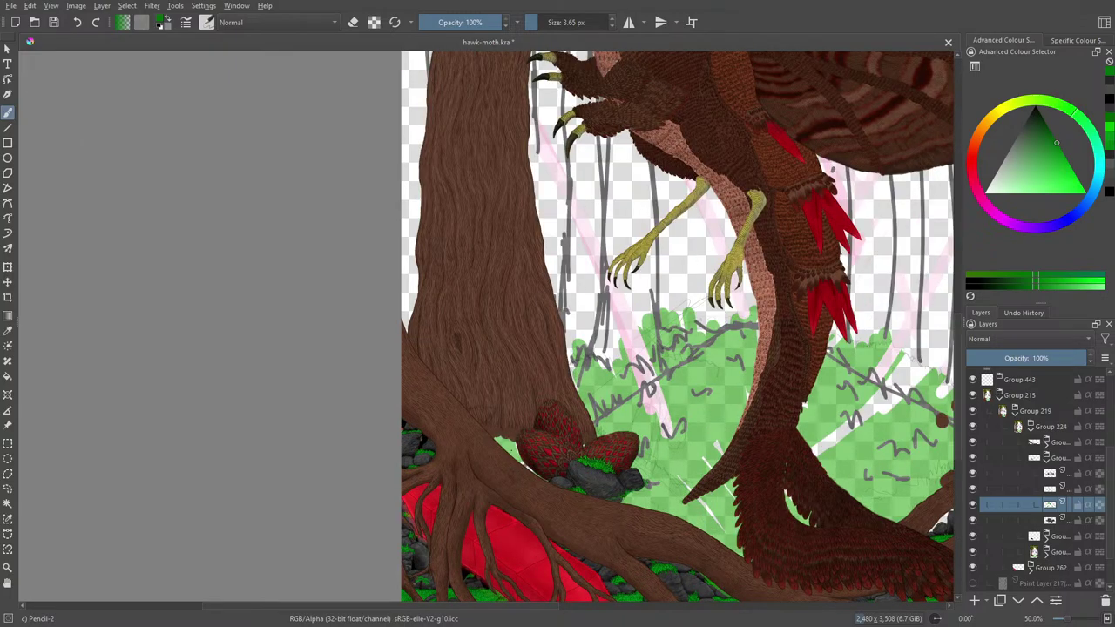
{"action": "scroll", "coordinate": [552, 443], "scroll_direction": "down", "scroll_amount": 2}
{"action": "scroll", "coordinate": [484, 311], "scroll_direction": "down", "scroll_amount": 1}
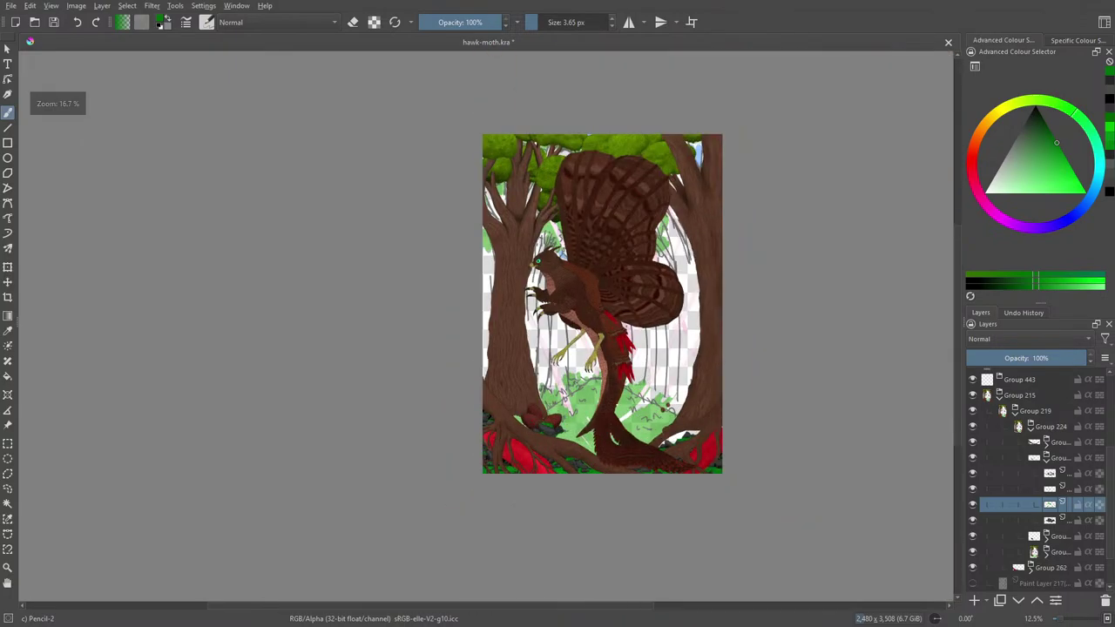
{"action": "scroll", "coordinate": [609, 311], "scroll_direction": "up", "scroll_amount": 1}
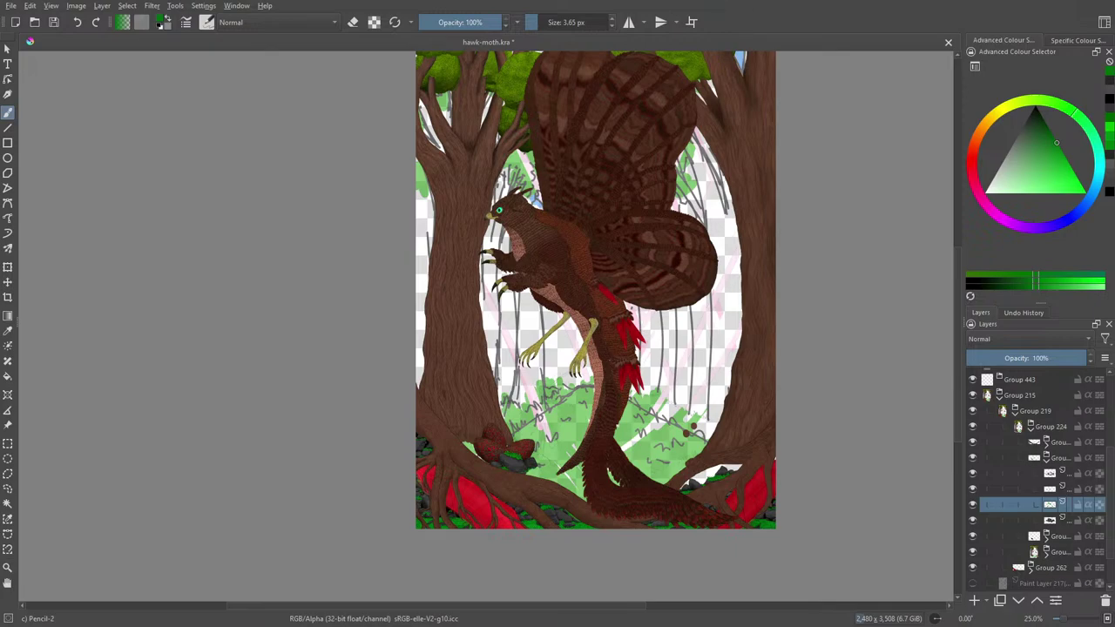
{"action": "key", "text": "plus"}
{"action": "key", "text": "minus"}
{"action": "key", "text": "minus"}
{"action": "key", "text": "plus"}
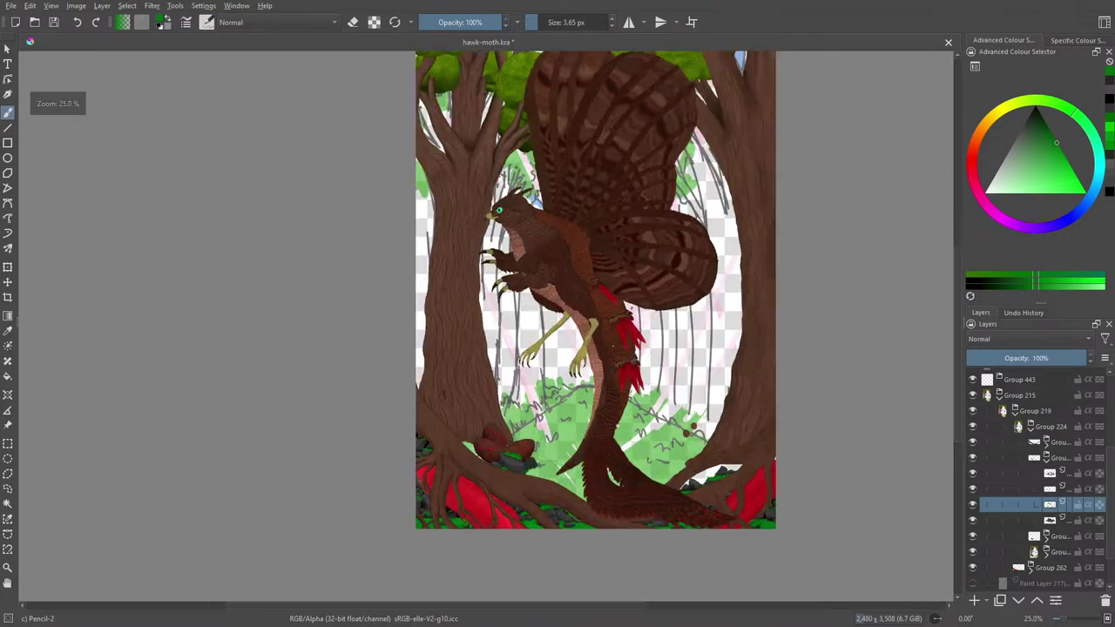
{"action": "key", "text": "plus"}
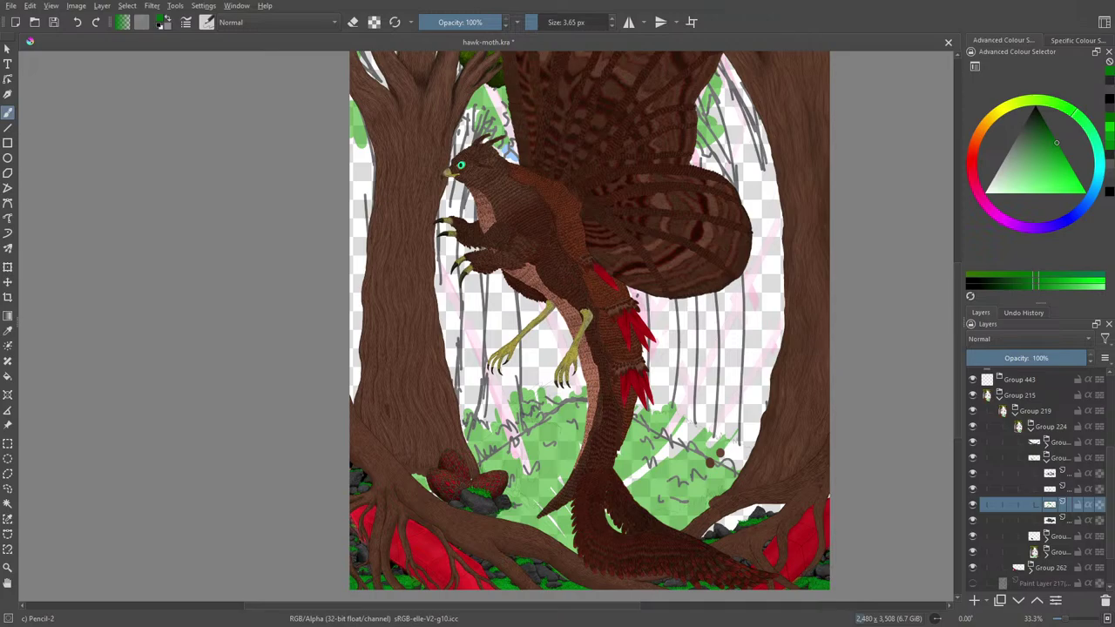
- Switch to Firefox and search for "forrest" images in a new tab
{"action": "key", "text": "alt+Tab"}
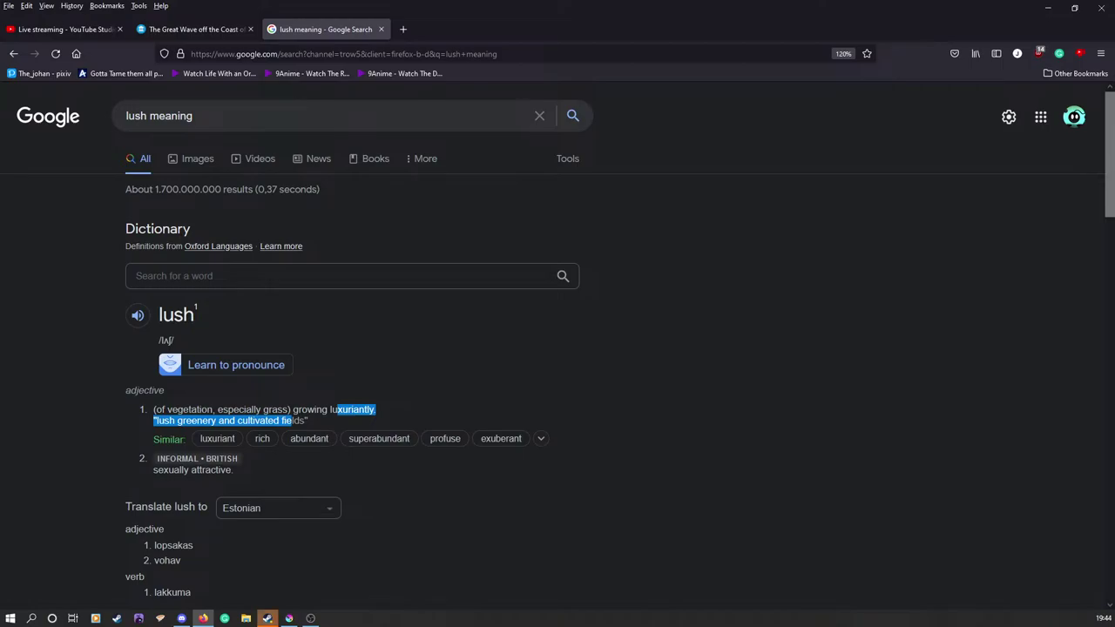
{"action": "left_click", "coordinate": [403, 29]}
{"action": "type", "text": "forr"}
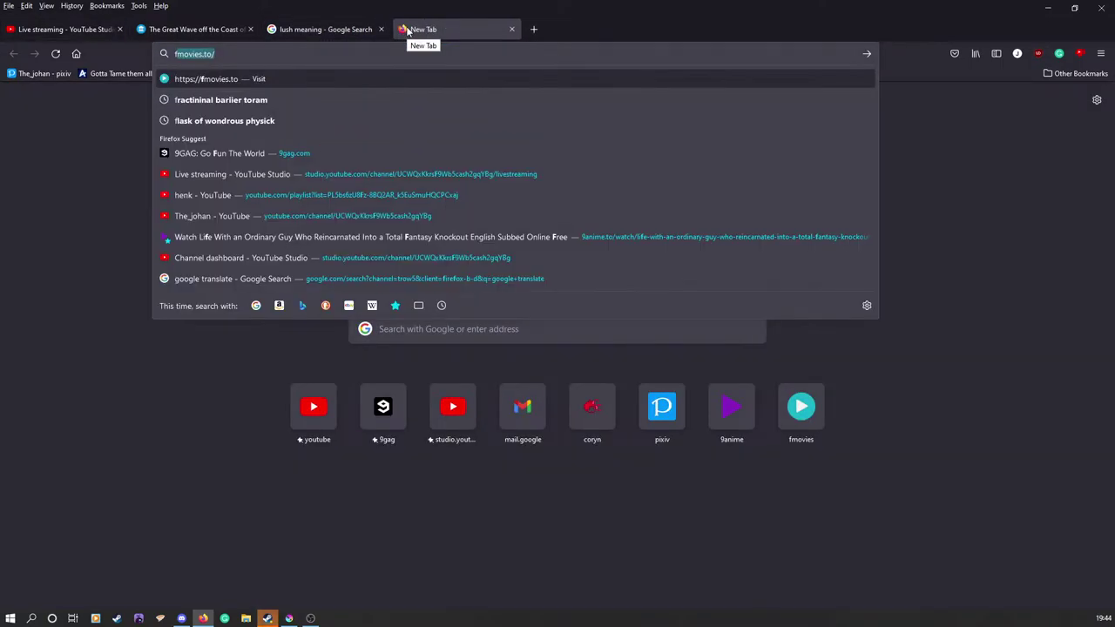
{"action": "type", "text": "est"}
{"action": "key", "text": "Return"}
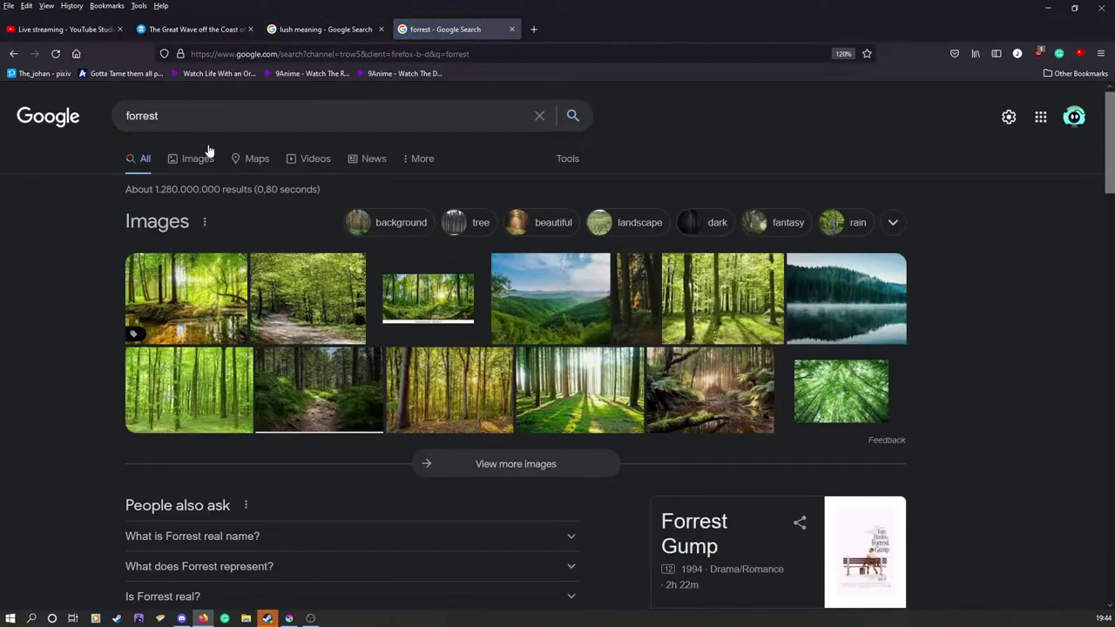
{"action": "left_click", "coordinate": [205, 155]}
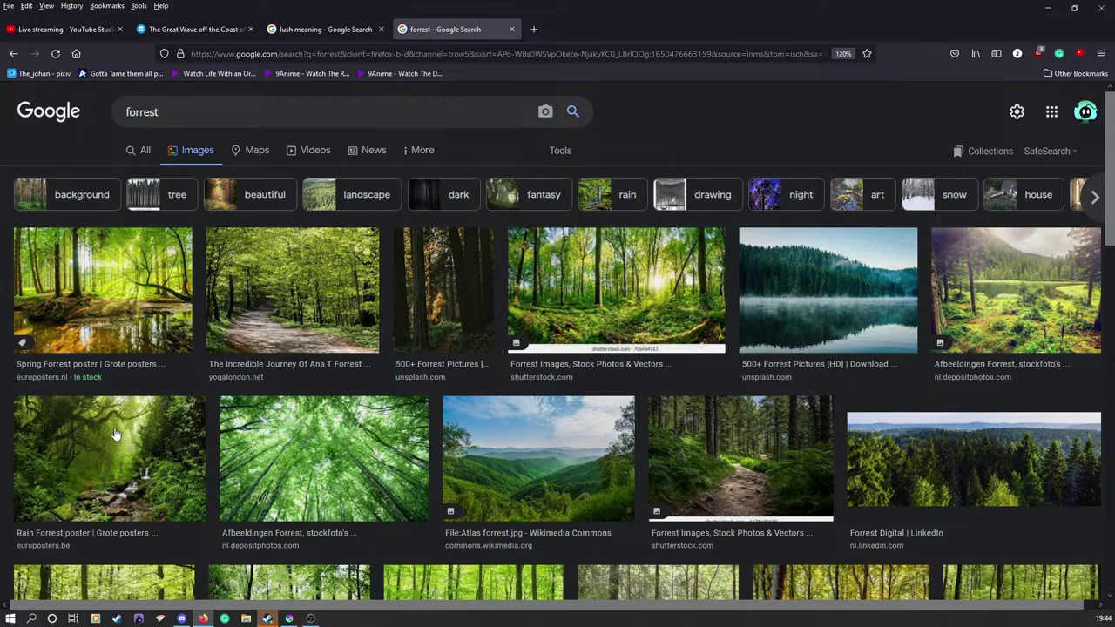
- Preview the Spring Forrest poster and browse through the following image results to the Atlas forrest photo
{"action": "left_click", "coordinate": [118, 299]}
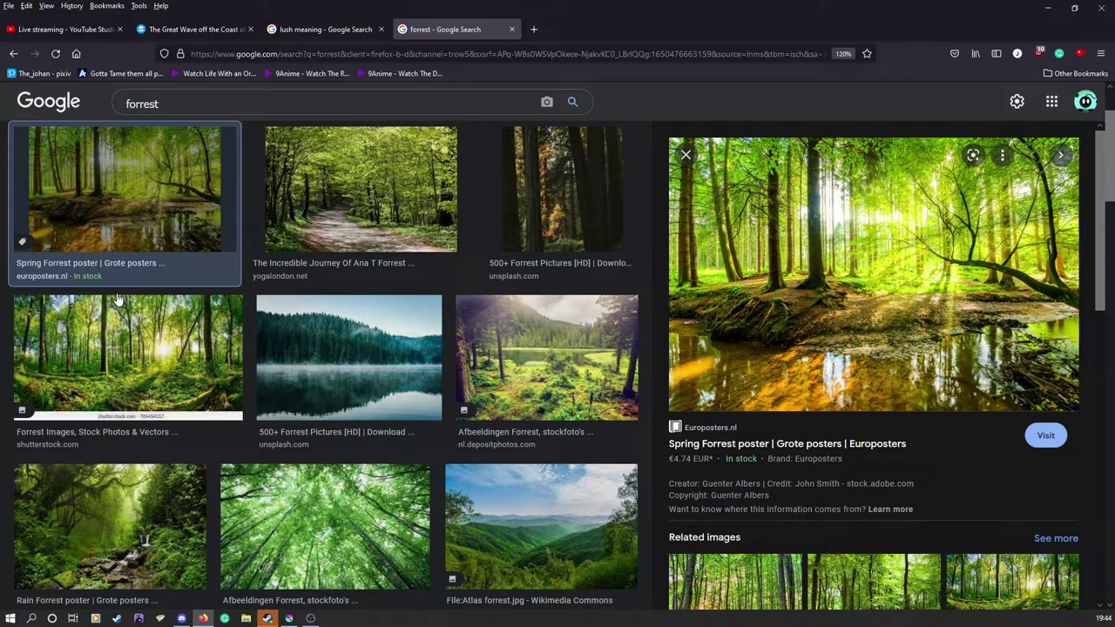
{"action": "key", "text": "Right"}
{"action": "key", "text": "Right"}
{"action": "key", "text": "Right"}
{"action": "key", "text": "Right"}
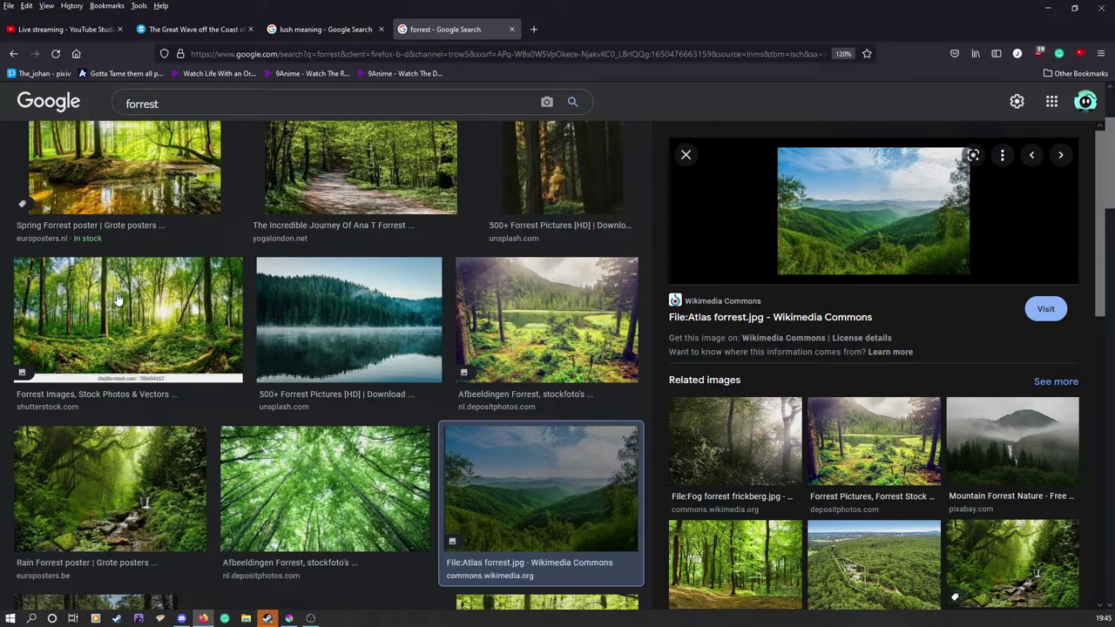
- Revisit The Great Wave painting and the lush definition, and return to the forrest image results
{"action": "left_click", "coordinate": [200, 20]}
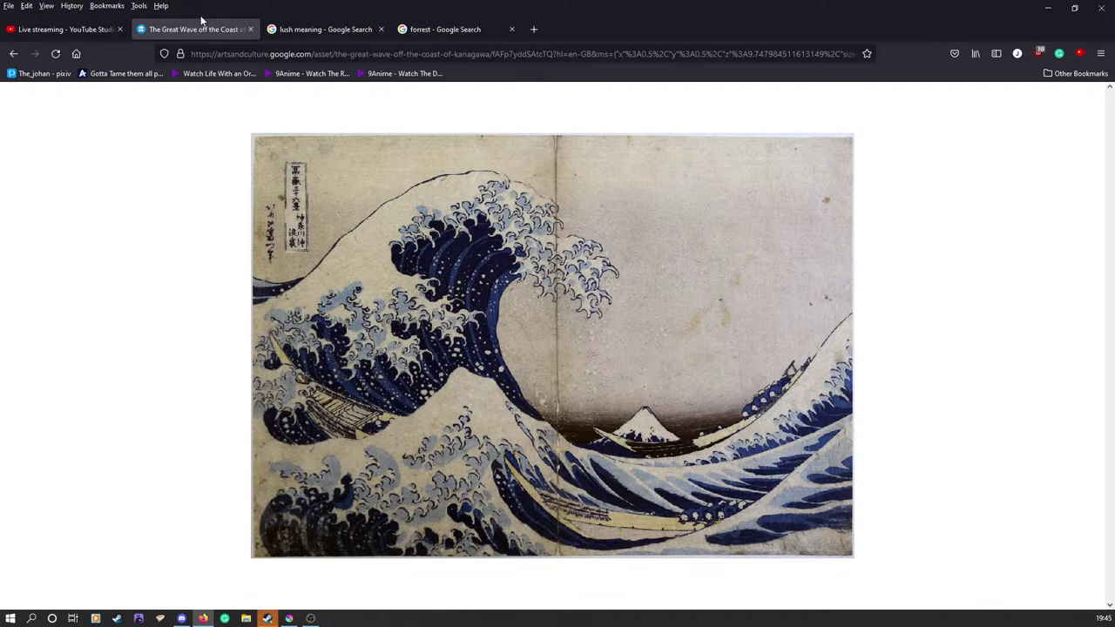
{"action": "left_click", "coordinate": [314, 23]}
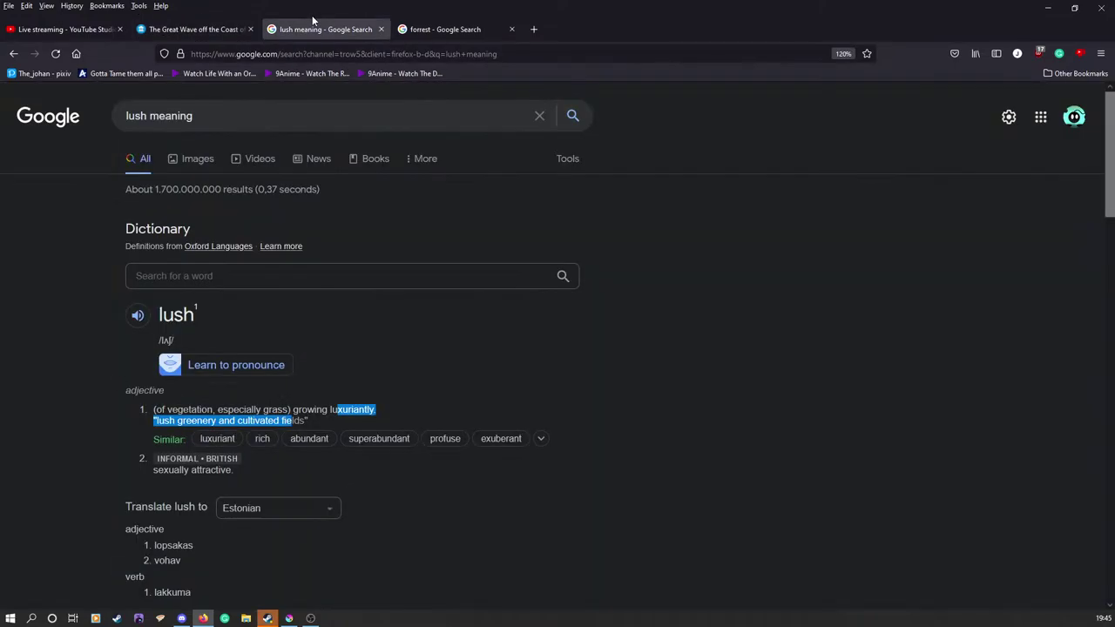
{"action": "key", "text": "ctrl+Tab"}
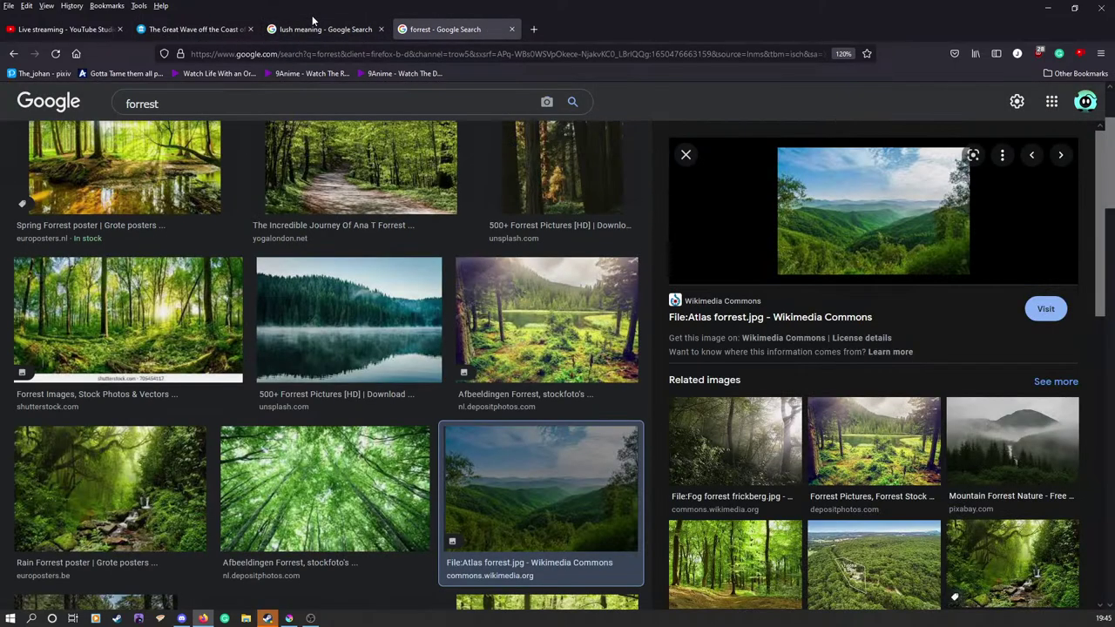
- Preview the related TCL Packaging forest image, the Rain Forrest poster and the Green Forrest photo from Malopolskie as references
{"action": "key", "text": "Down"}
{"action": "key", "text": "Down"}
{"action": "key", "text": "Down"}
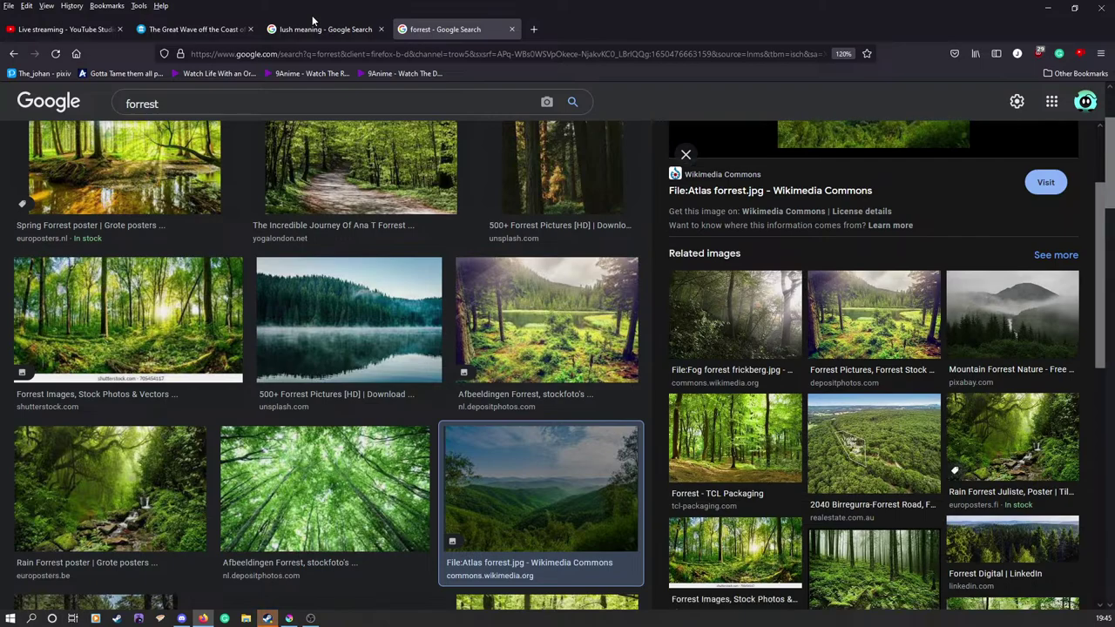
{"action": "key", "text": "Return"}
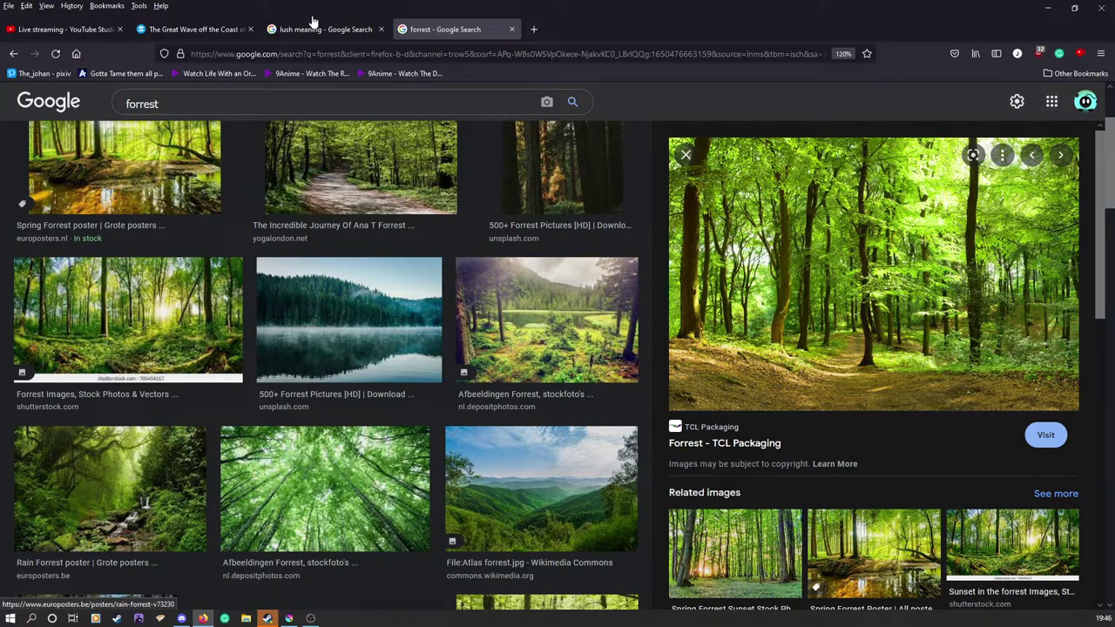
{"action": "key", "text": "Left"}
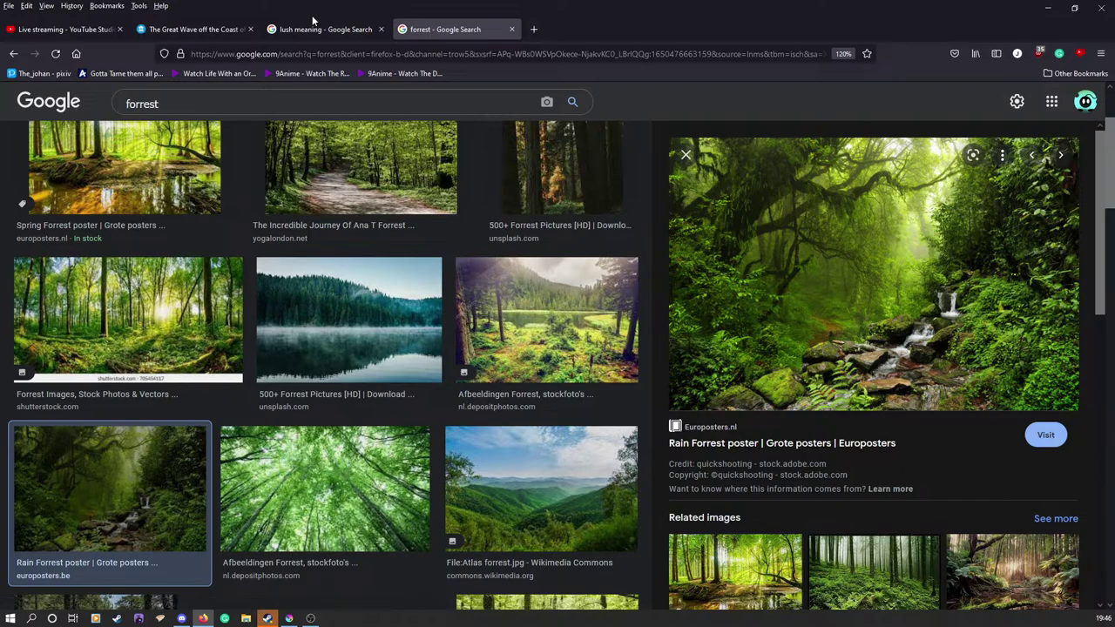
{"action": "key", "text": "Page_Up"}
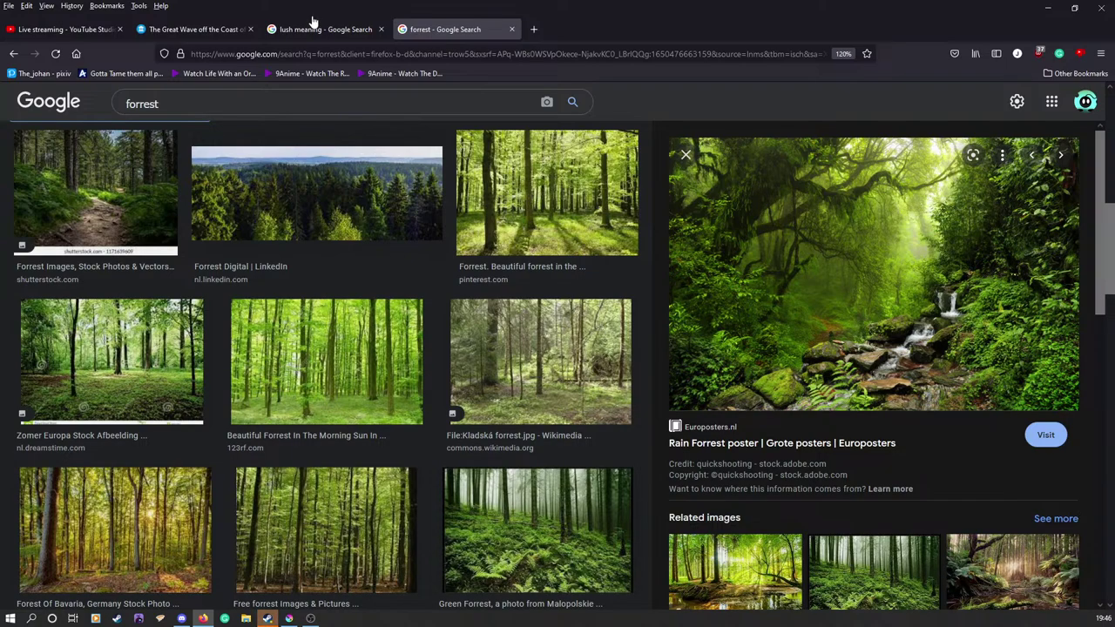
{"action": "key", "text": "Right"}
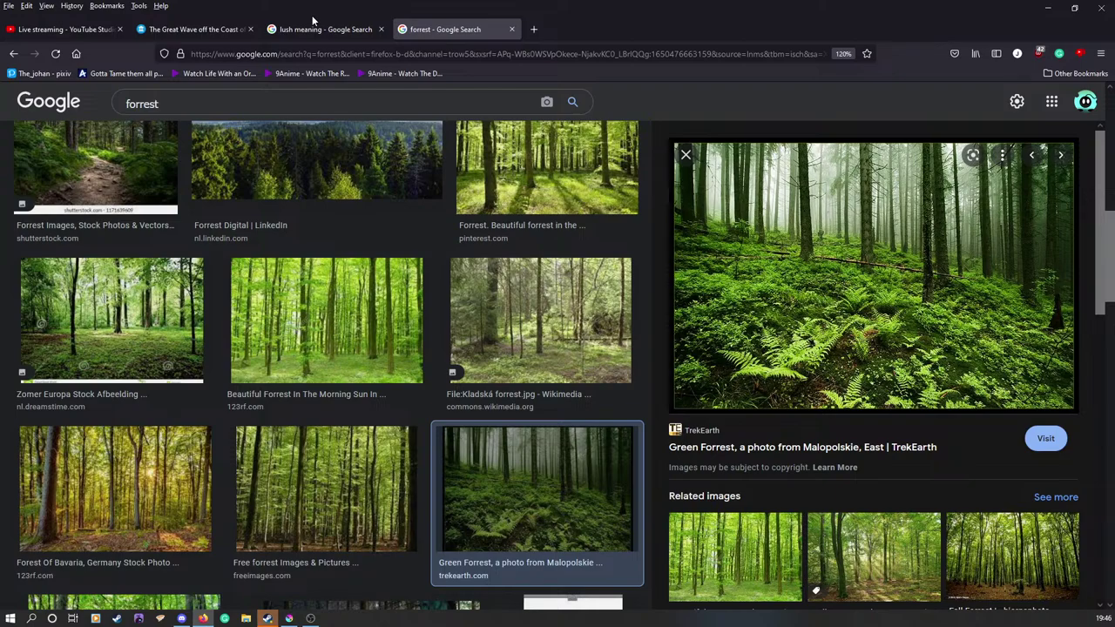
- Preview the Shutterstock forest path photo, and switch to Krita to review the lower part of the illustration against it
{"action": "key", "text": "Left"}
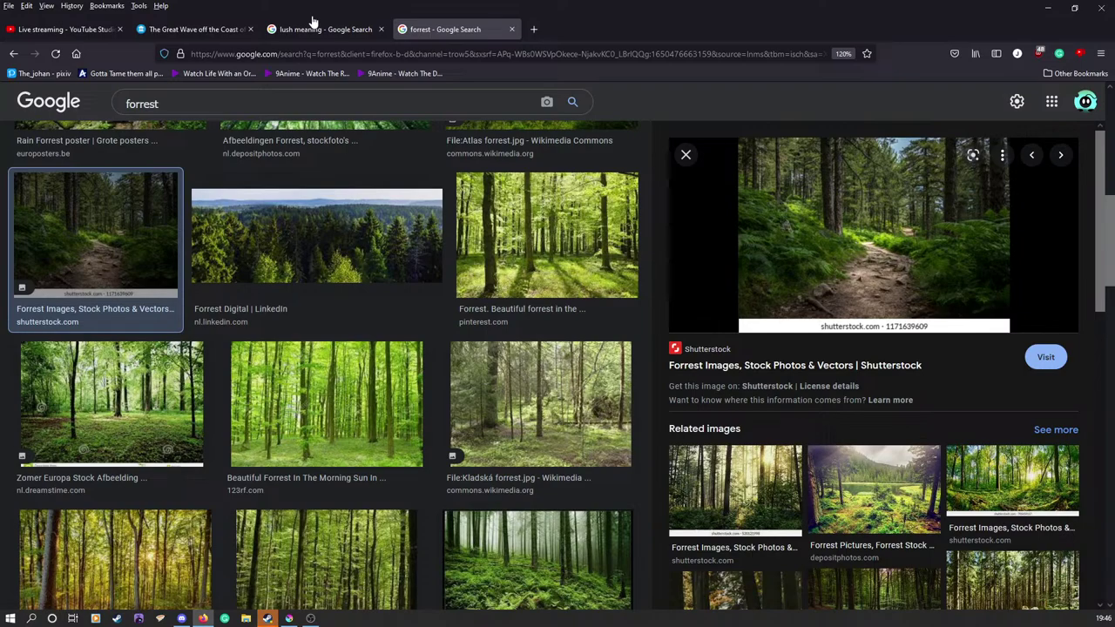
{"action": "left_click", "coordinate": [290, 618]}
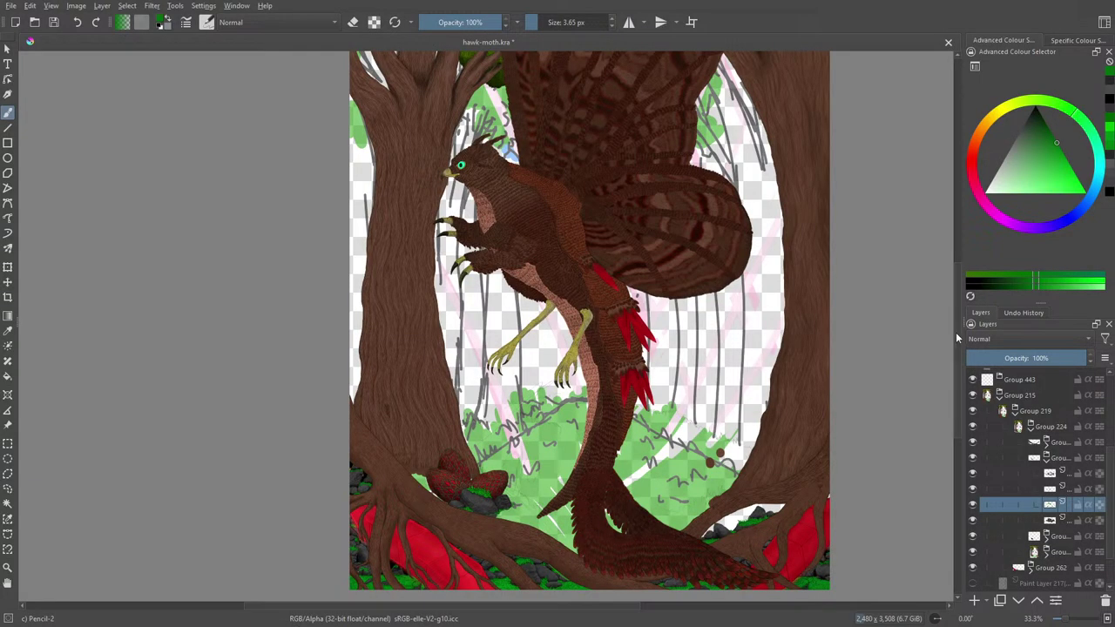
{"action": "scroll", "coordinate": [958, 341], "scroll_direction": "down", "scroll_amount": 2}
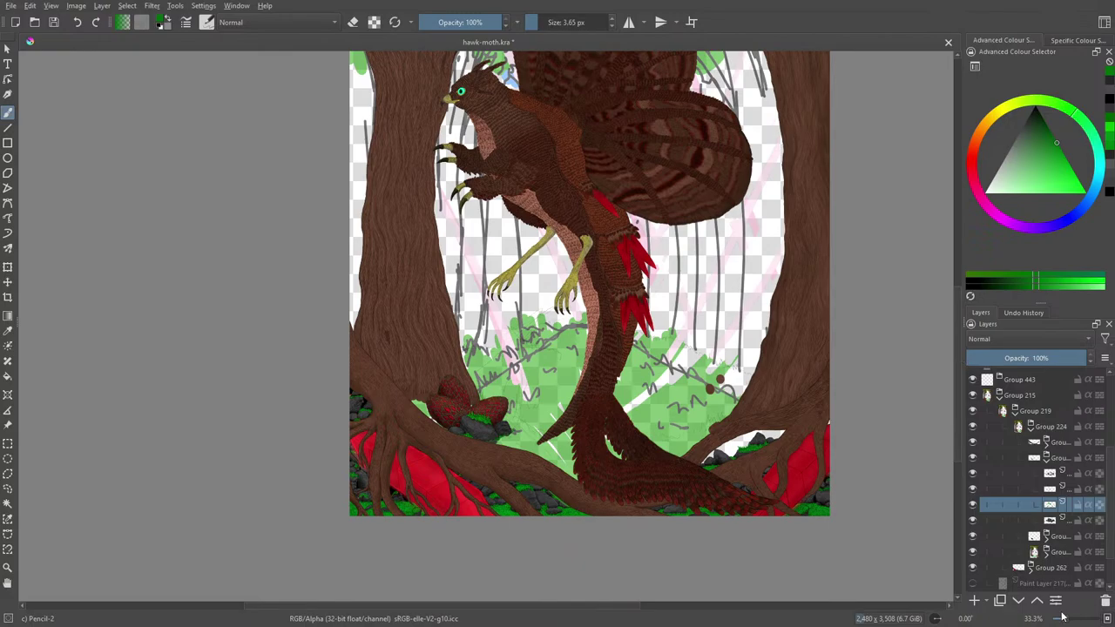
{"action": "scroll", "coordinate": [1064, 618], "scroll_direction": "up", "scroll_amount": 1}
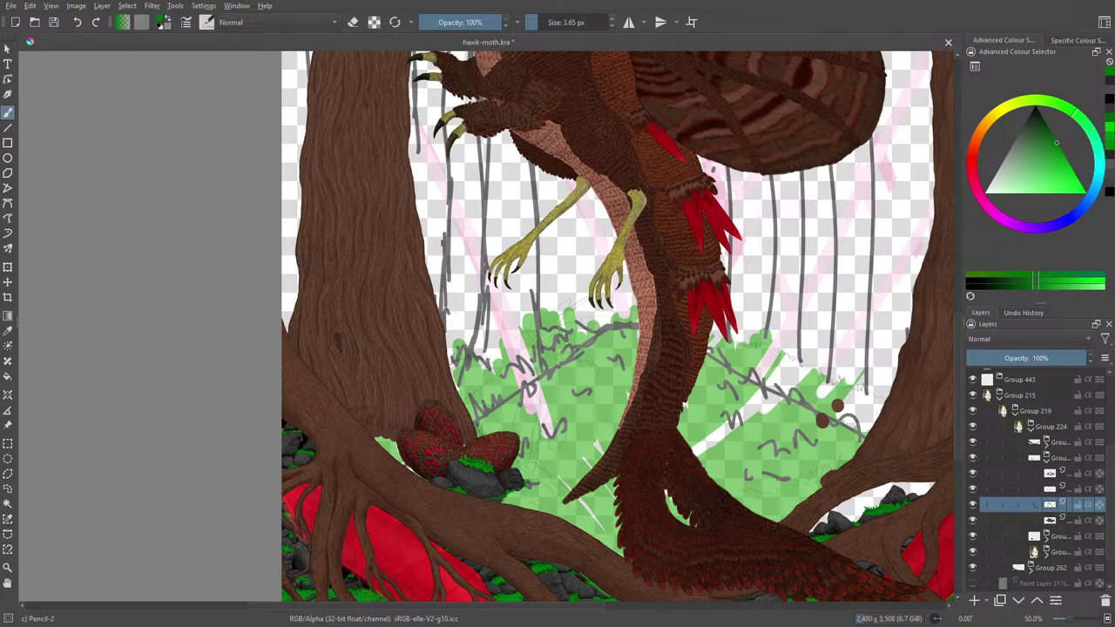
- Return to the forest image results in Firefox and minimise the browser to get back to the Krita canvas
{"action": "key", "text": "alt+Tab"}
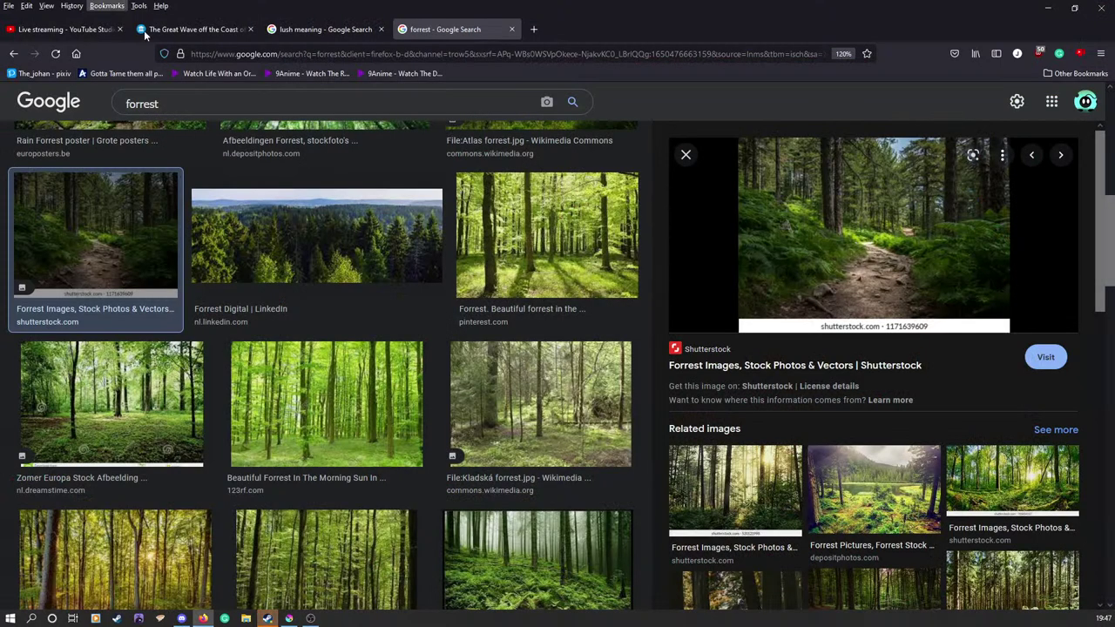
{"action": "left_click_drag", "start_coordinate": [713, 4], "coordinate": [3, 5]}
{"action": "key", "text": "super+Down"}
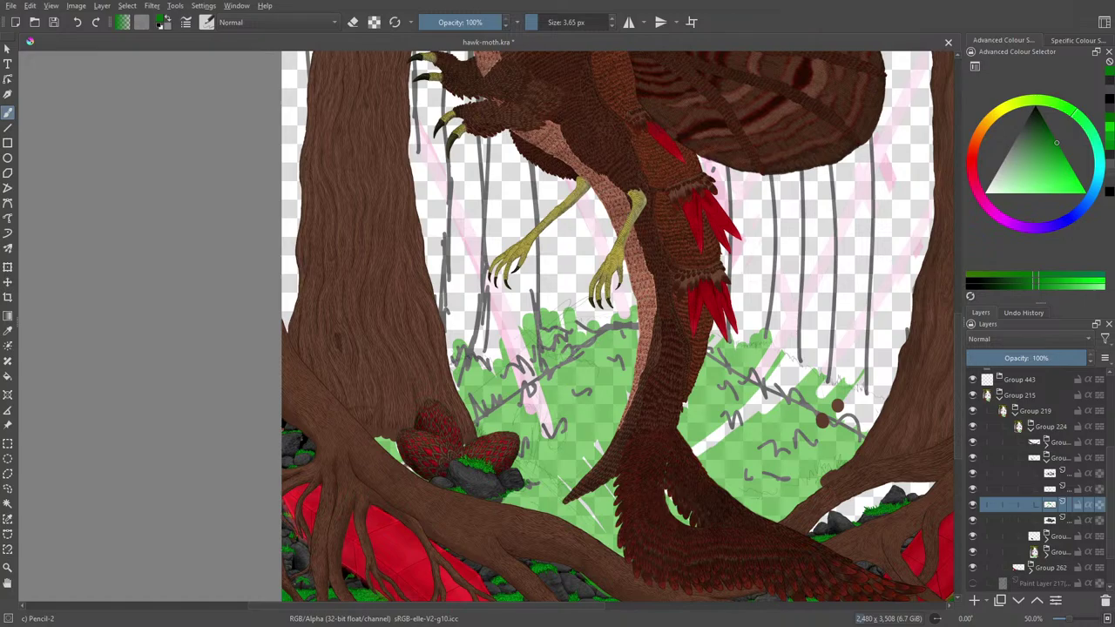
- Inspect the nest area around the red eggs by toggling the visibility of the green grass layer and the sketch layer above it
{"action": "scroll", "coordinate": [1077, 618], "scroll_direction": "up", "scroll_amount": 1}
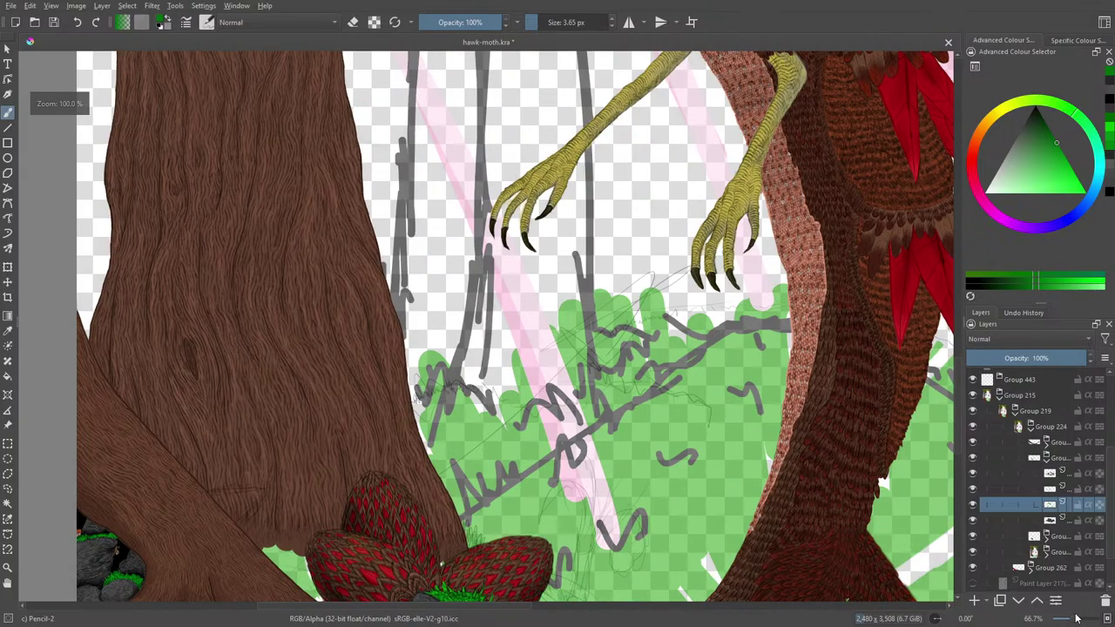
{"action": "scroll", "coordinate": [1077, 618], "scroll_direction": "up", "scroll_amount": 2}
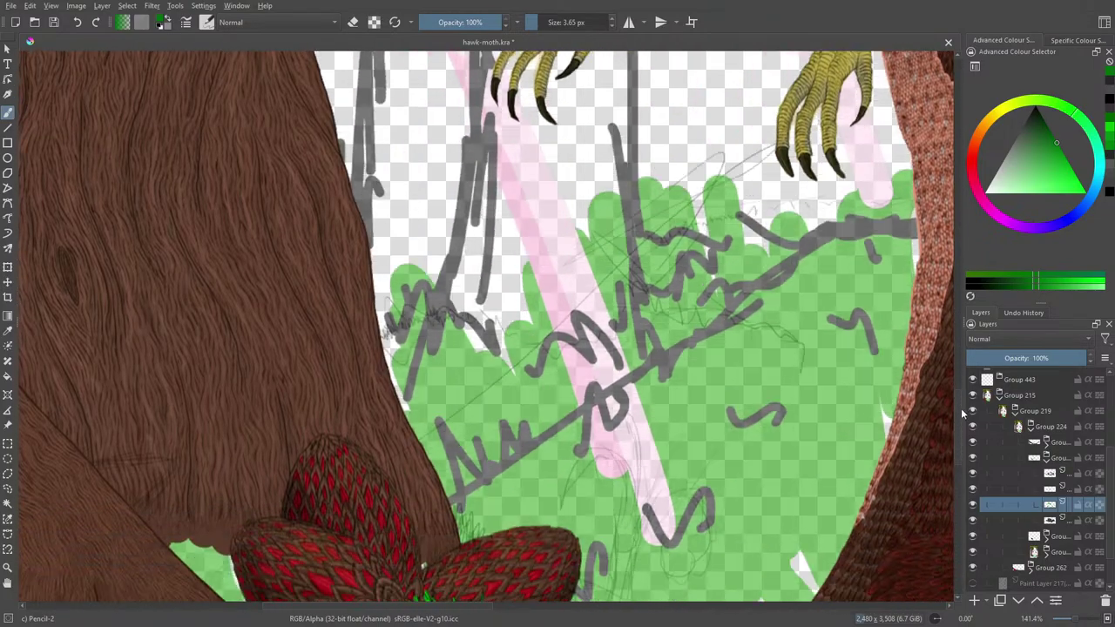
{"action": "scroll", "coordinate": [962, 414], "scroll_direction": "down", "scroll_amount": 3}
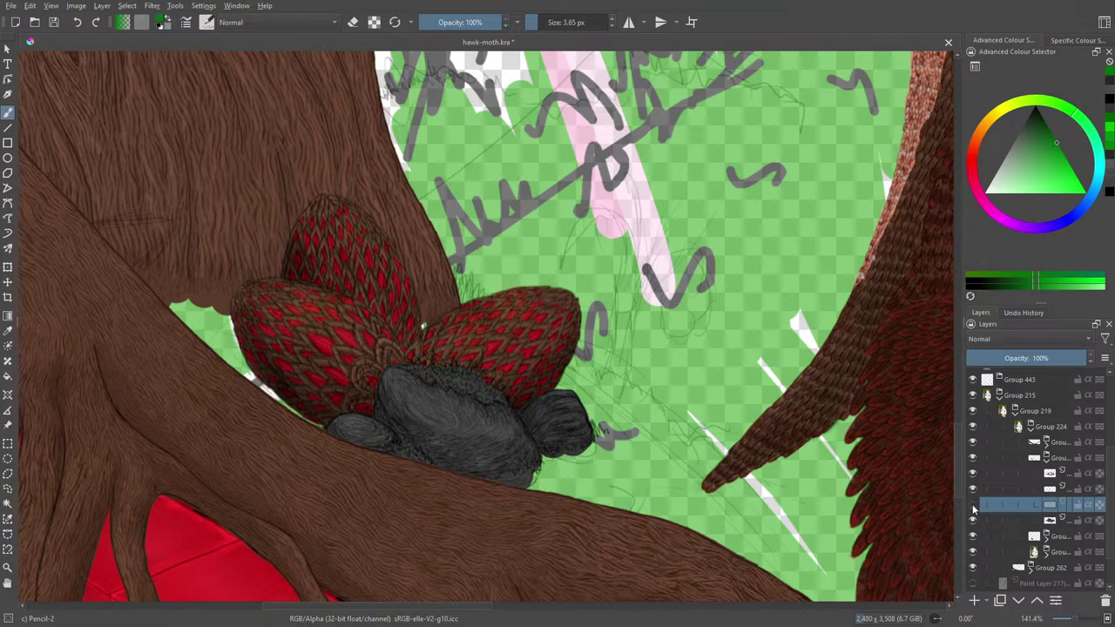
{"action": "left_click", "coordinate": [973, 506]}
{"action": "left_click", "coordinate": [973, 489]}
{"action": "left_click", "coordinate": [973, 489]}
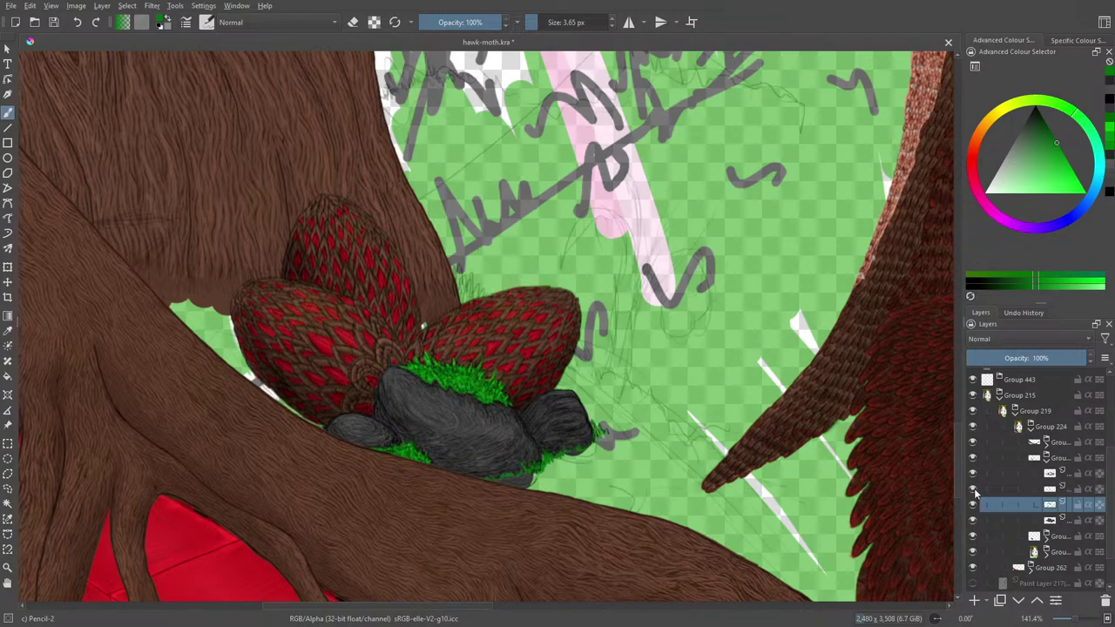
{"action": "left_click", "coordinate": [973, 490]}
{"action": "left_click", "coordinate": [974, 490]}
{"action": "left_click", "coordinate": [973, 490]}
{"action": "left_click", "coordinate": [973, 491]}
{"action": "left_click", "coordinate": [973, 505]}
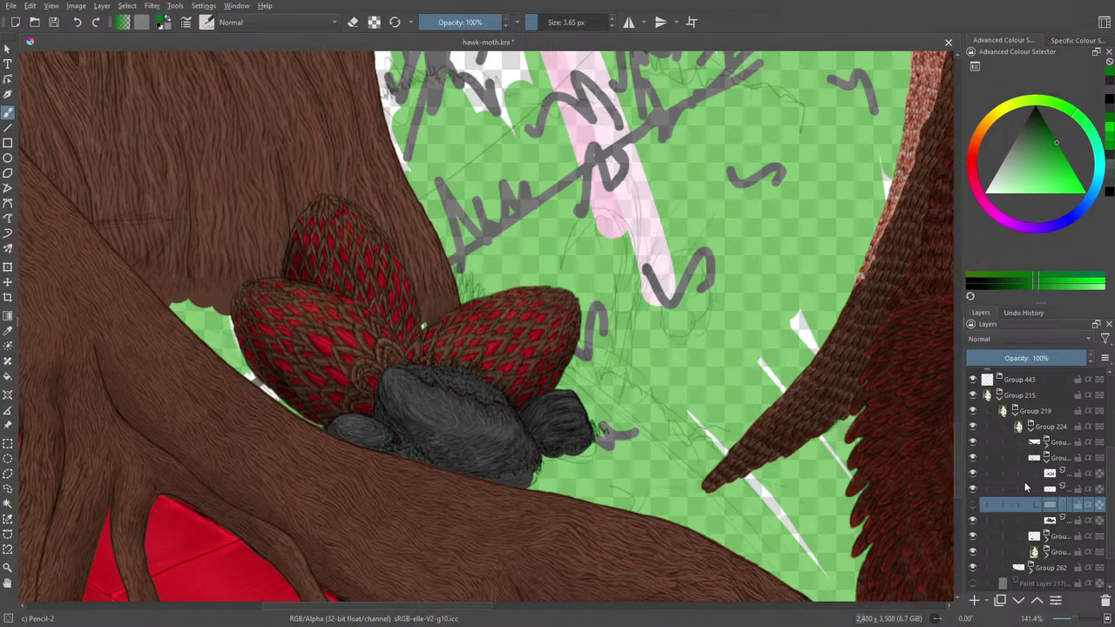
- Select the rocks' line-texture layer, check it by toggling its visibility, and show the green grass layer again
{"action": "left_click", "coordinate": [1017, 478]}
{"action": "left_click", "coordinate": [973, 473]}
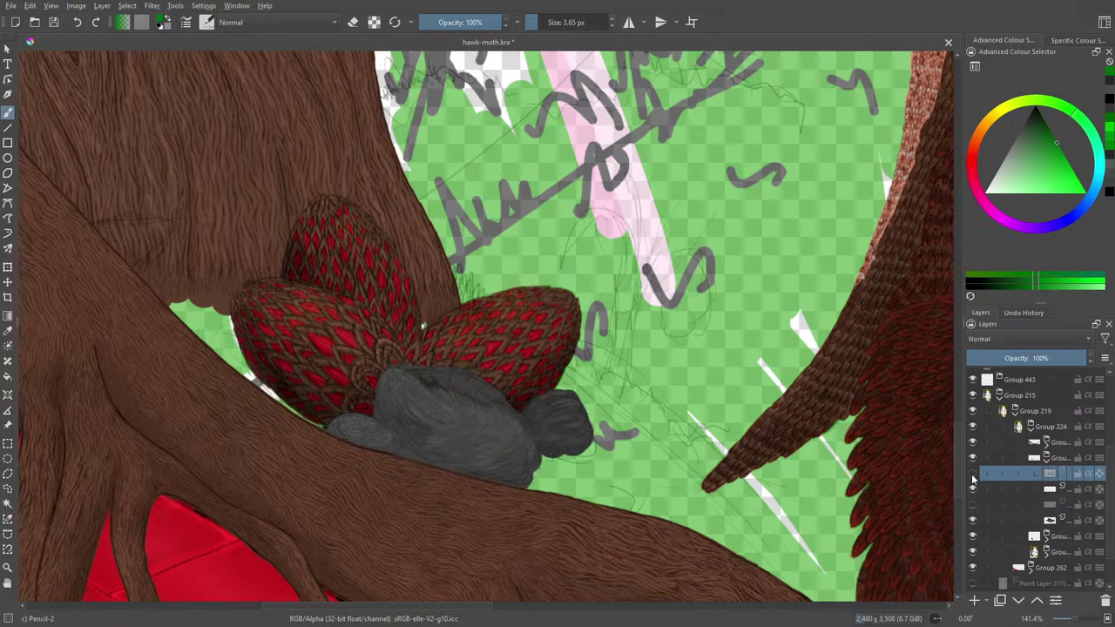
{"action": "left_click", "coordinate": [973, 473]}
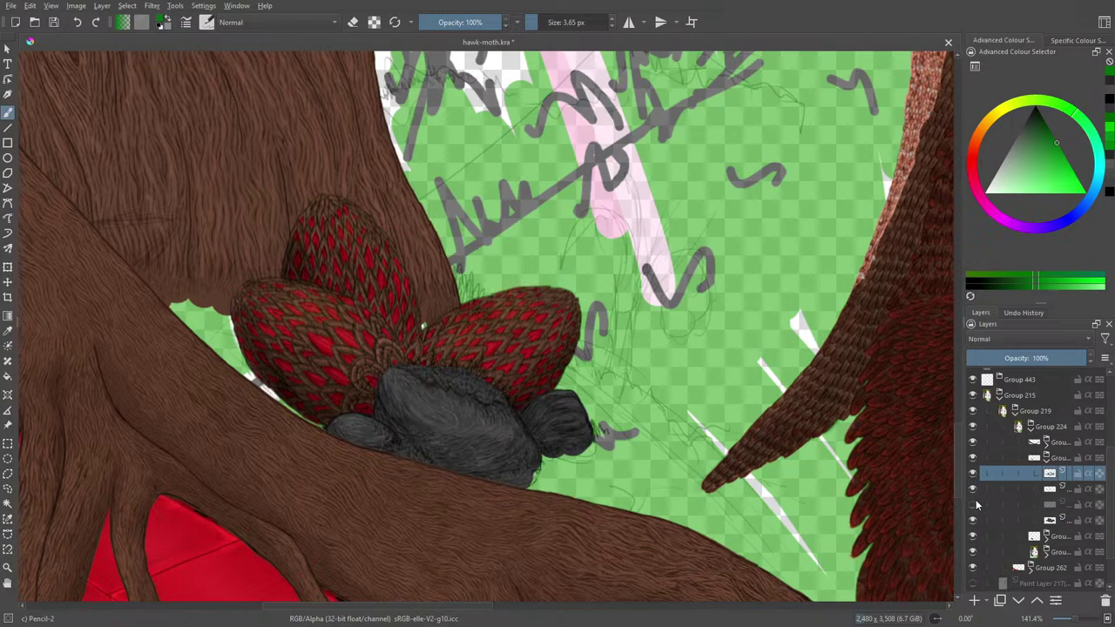
{"action": "left_click", "coordinate": [973, 506]}
{"action": "left_click", "coordinate": [973, 505]}
{"action": "left_click", "coordinate": [973, 505]}
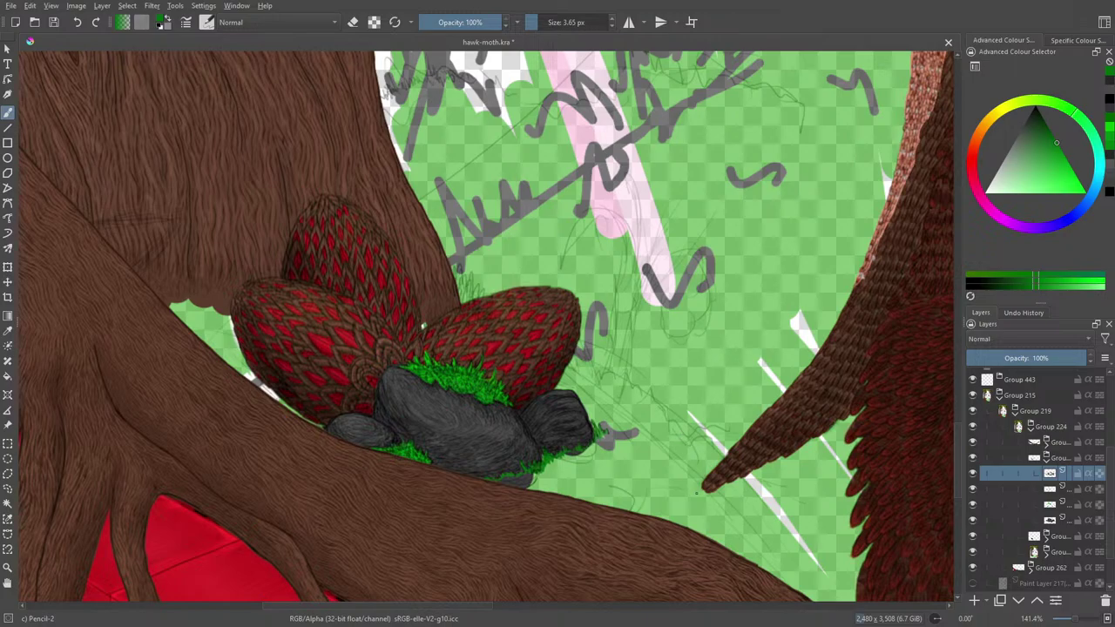
- Select the sketch layer under the rock lines, pick black, and sketch a diagonal line from beside the tail tip down to the root
{"action": "scroll", "coordinate": [1074, 622], "scroll_direction": "down", "scroll_amount": 4}
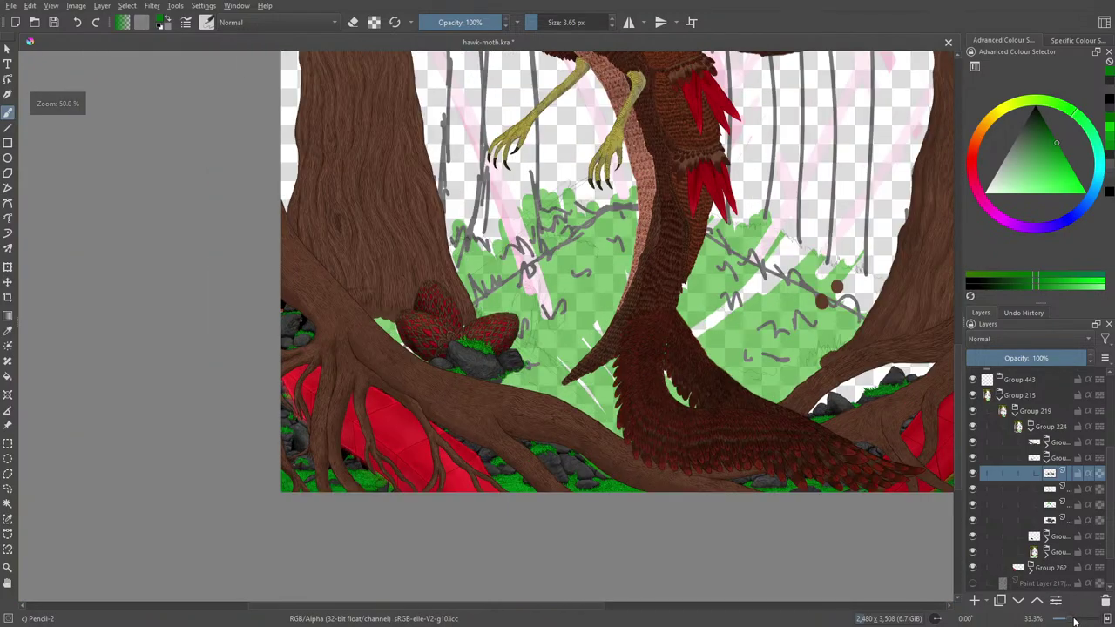
{"action": "scroll", "coordinate": [1074, 622], "scroll_direction": "up", "scroll_amount": 1}
{"action": "scroll", "coordinate": [1074, 622], "scroll_direction": "down", "scroll_amount": 1}
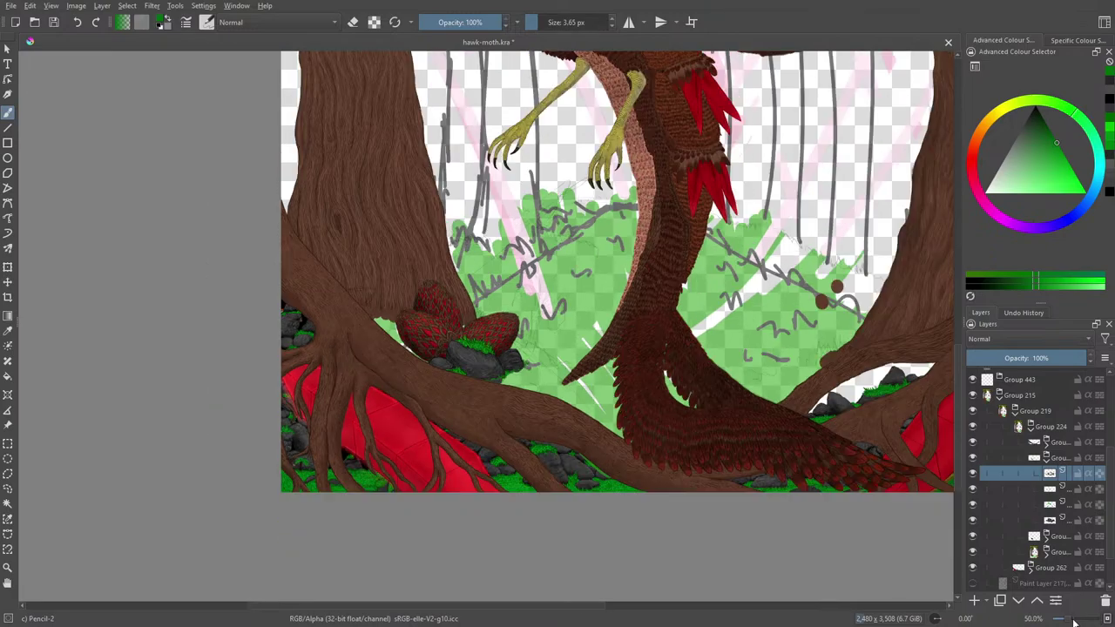
{"action": "scroll", "coordinate": [1074, 622], "scroll_direction": "up", "scroll_amount": 1}
{"action": "scroll", "coordinate": [1075, 622], "scroll_direction": "up", "scroll_amount": 2}
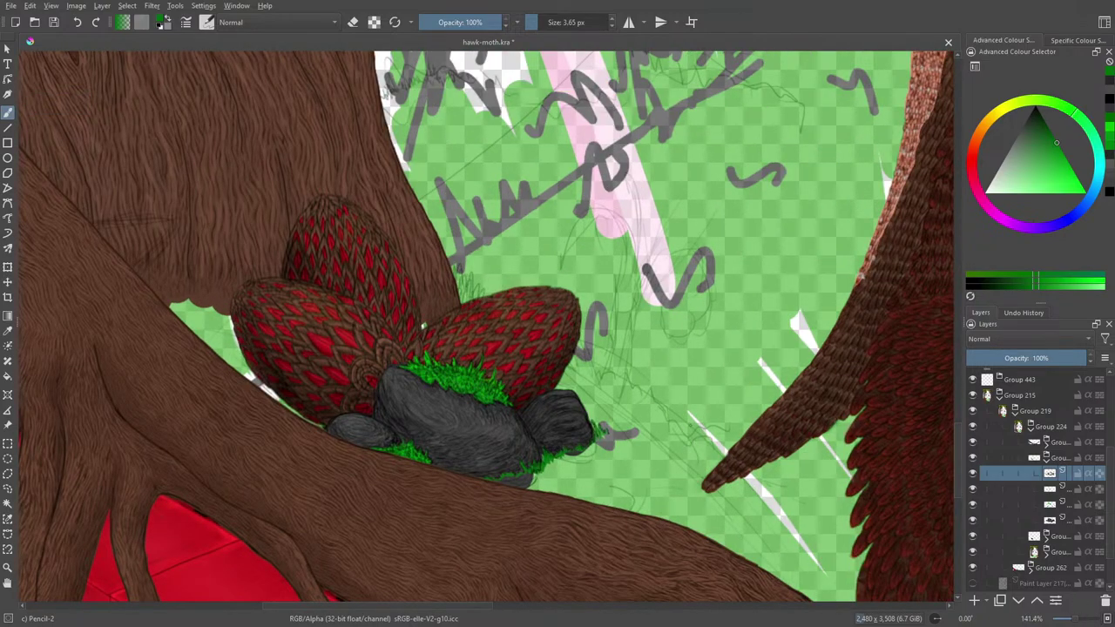
{"action": "key", "text": "Page_Down"}
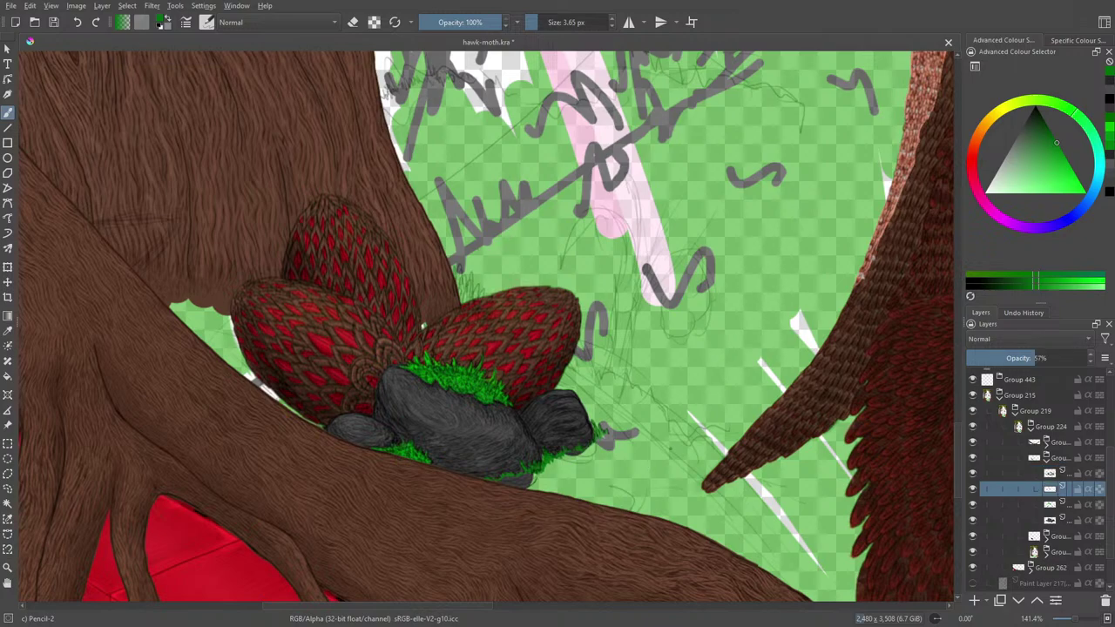
{"action": "right_click", "coordinate": [681, 446]}
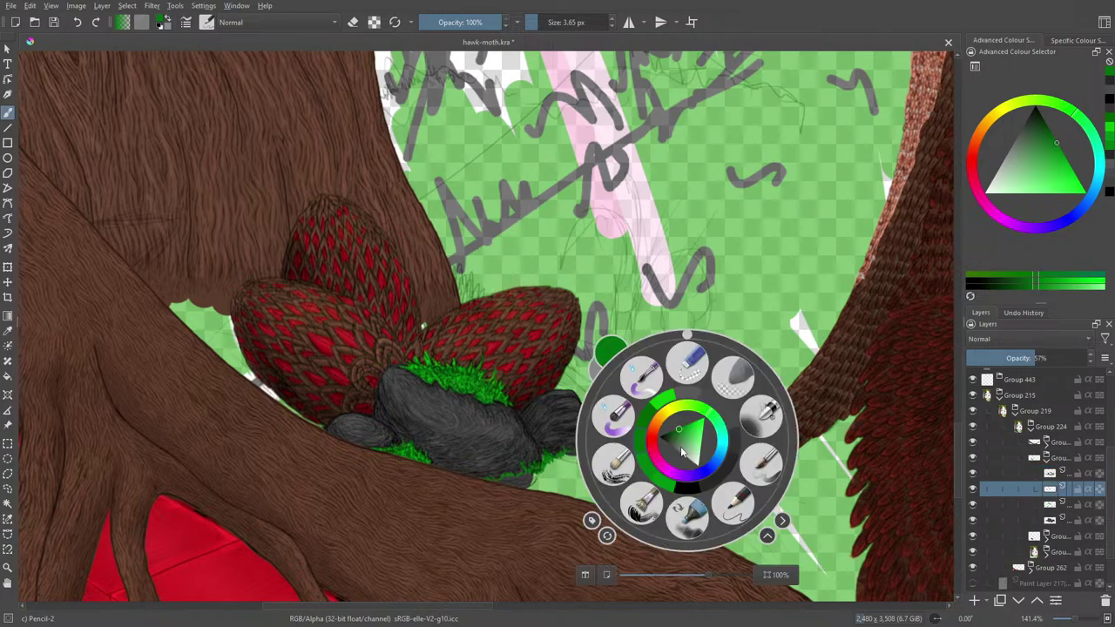
{"action": "left_click", "coordinate": [673, 427]}
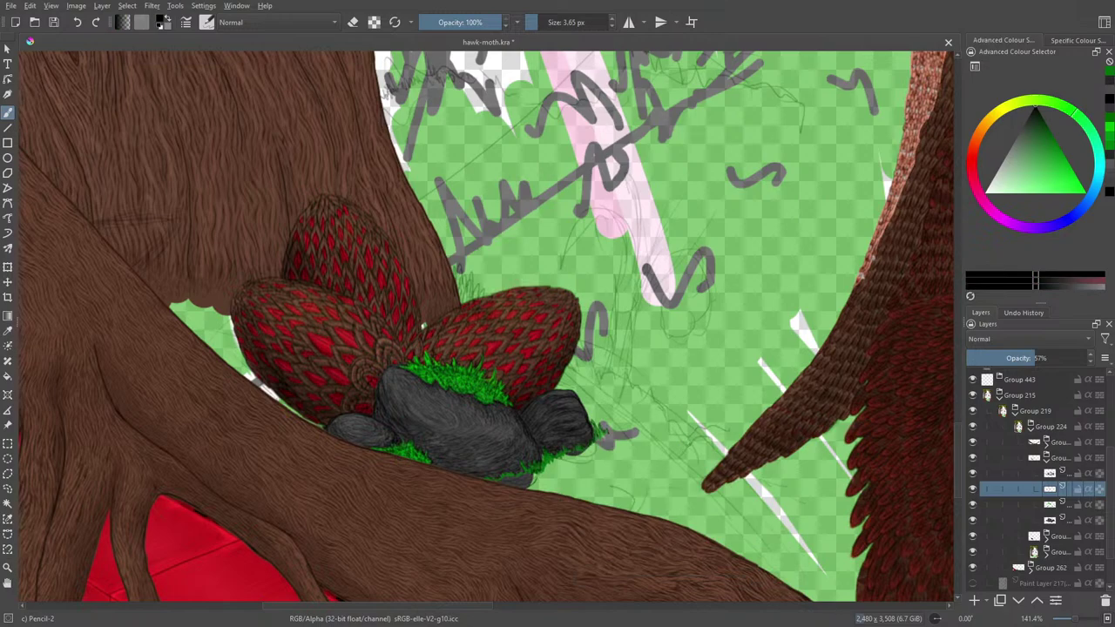
{"action": "left_click_drag", "start_coordinate": [690, 444], "coordinate": [630, 497]}
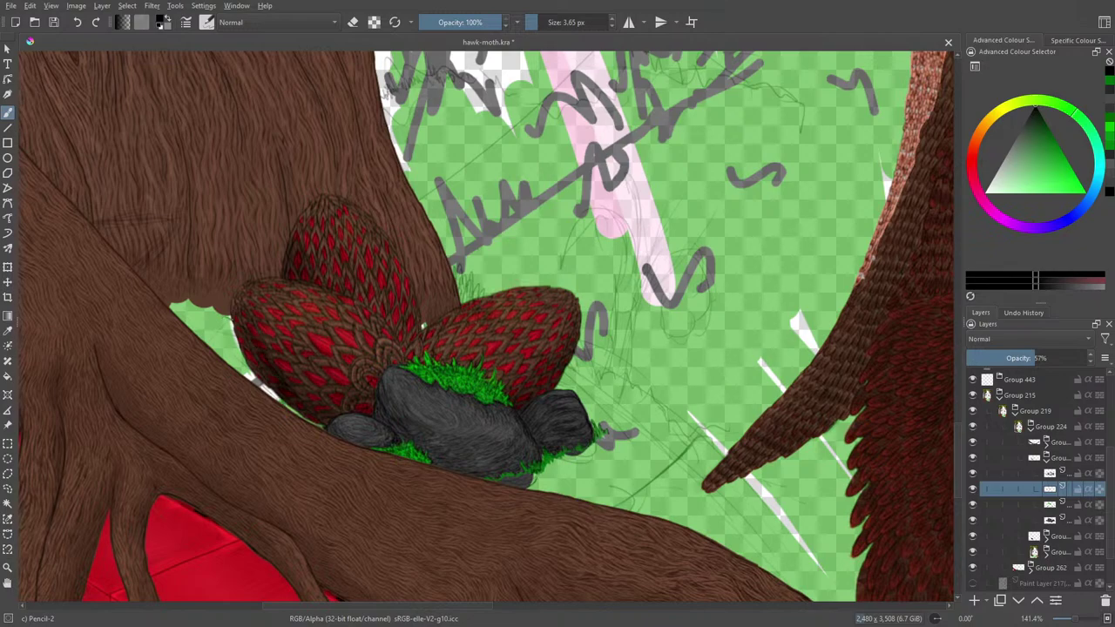
- Sketch short curved foliage strokes in the green gap between the trunk, the root and the leftmost egg
{"action": "left_click_drag", "start_coordinate": [228, 316], "coordinate": [192, 330]}
{"action": "left_click_drag", "start_coordinate": [273, 406], "coordinate": [283, 391]}
{"action": "mouse_move", "coordinate": [244, 341]}
{"action": "left_mouse_down"}
{"action": "mouse_move", "coordinate": [200, 326]}
{"action": "mouse_move", "coordinate": [266, 365]}
{"action": "mouse_move", "coordinate": [261, 387]}
{"action": "mouse_move", "coordinate": [213, 351]}
{"action": "left_mouse_up"}
{"action": "left_click_drag", "start_coordinate": [232, 347], "coordinate": [220, 357]}
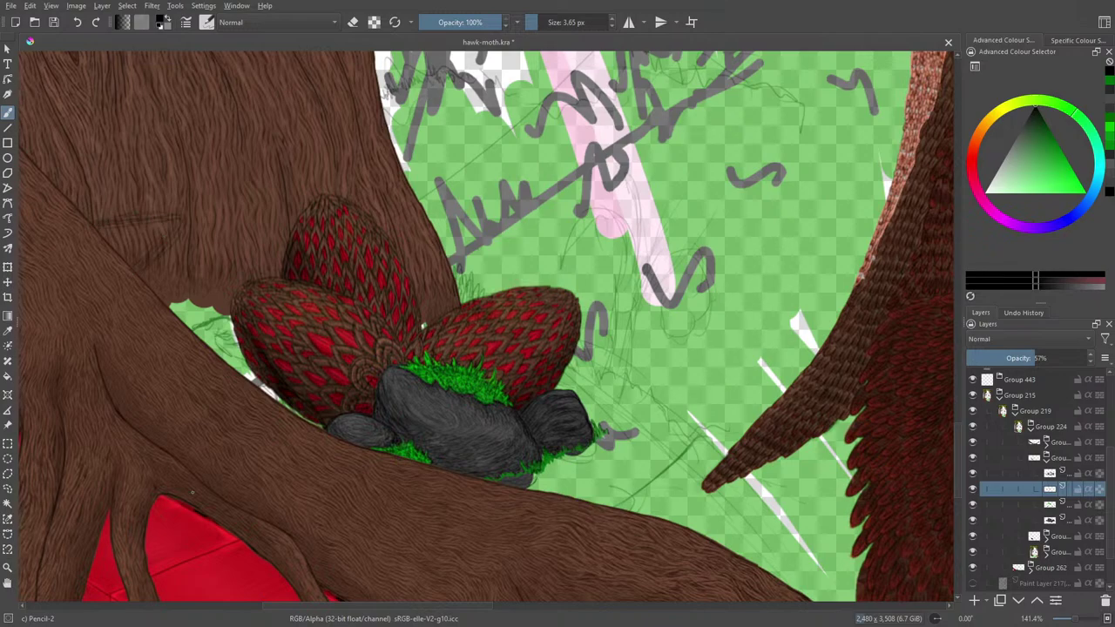
- Check the two hidden Paint Layer 217 layers below Group 262 by toggling their visibility on and off
{"action": "scroll", "coordinate": [1020, 526], "scroll_direction": "down", "scroll_amount": 2}
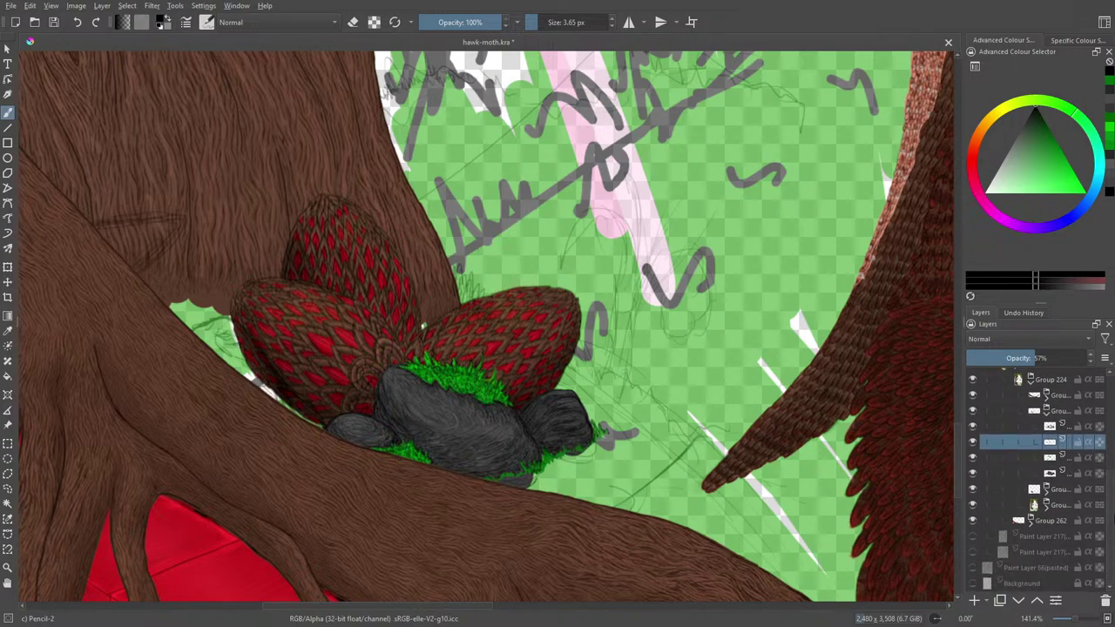
{"action": "left_click", "coordinate": [973, 549]}
{"action": "left_click", "coordinate": [973, 548]}
{"action": "left_click", "coordinate": [974, 545]}
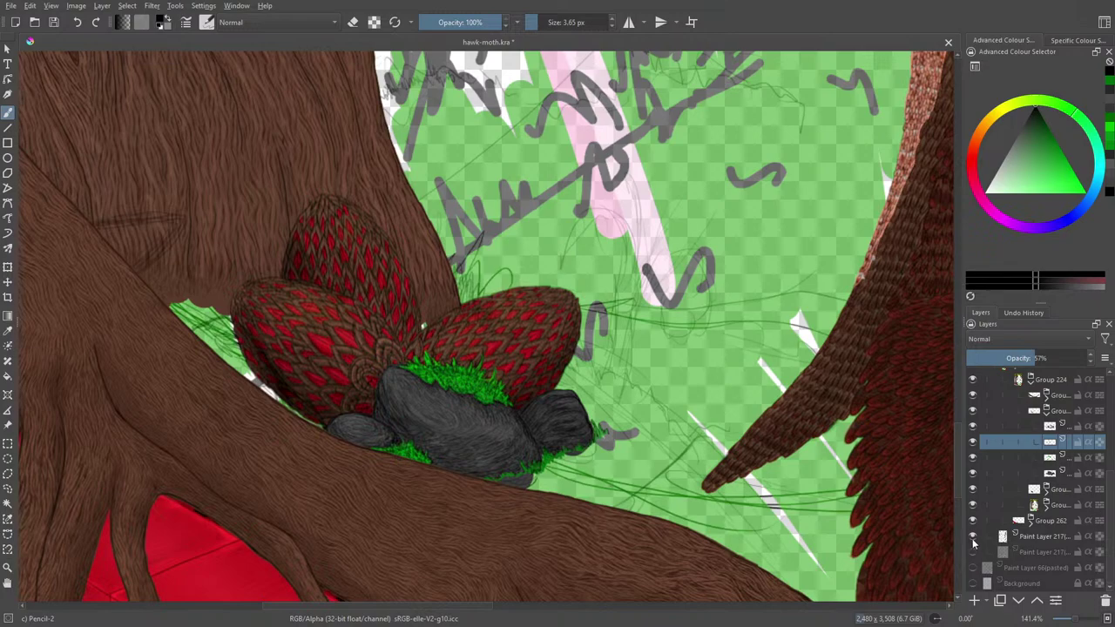
{"action": "left_click", "coordinate": [974, 542]}
{"action": "left_click", "coordinate": [974, 544]}
{"action": "left_click", "coordinate": [974, 546]}
{"action": "left_click", "coordinate": [973, 551]}
{"action": "left_click", "coordinate": [973, 551]}
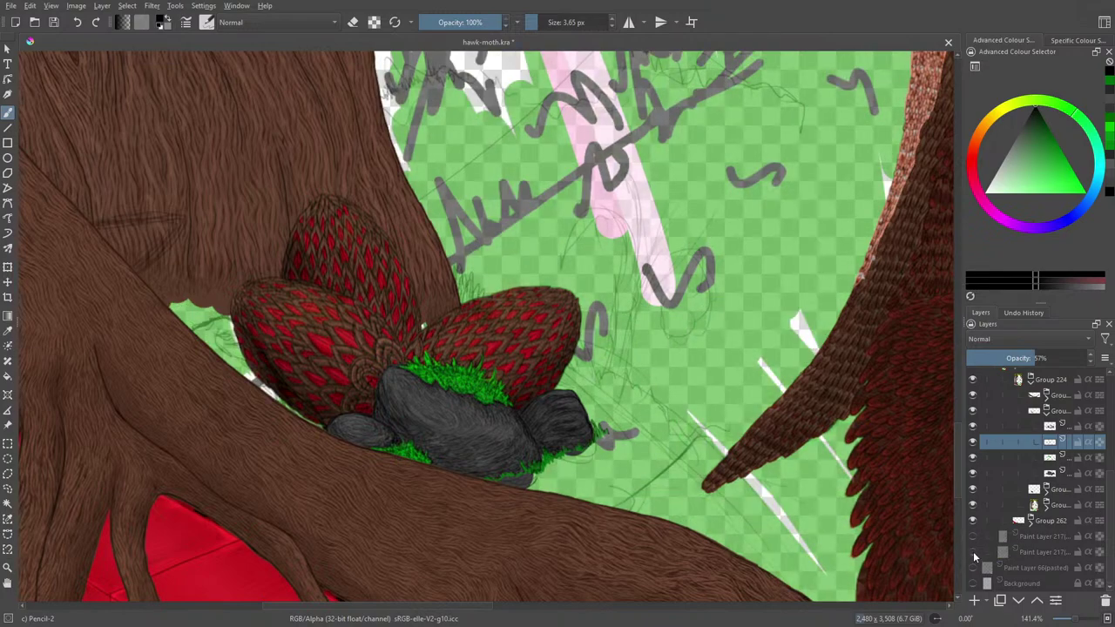
{"action": "left_click", "coordinate": [973, 551]}
{"action": "left_click", "coordinate": [973, 552]}
- Look through the layer stack, expanding and collapsing the first subgroup of Group 224 and browsing the layers down to Background
{"action": "scroll", "coordinate": [1105, 504], "scroll_direction": "up", "scroll_amount": 3}
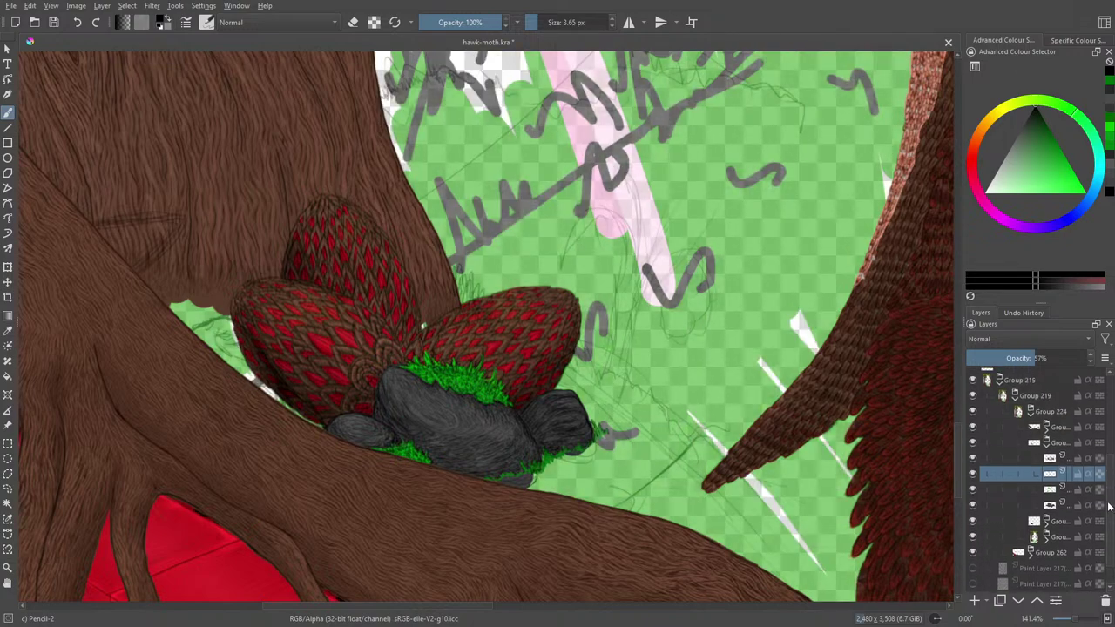
{"action": "left_click", "coordinate": [1044, 440]}
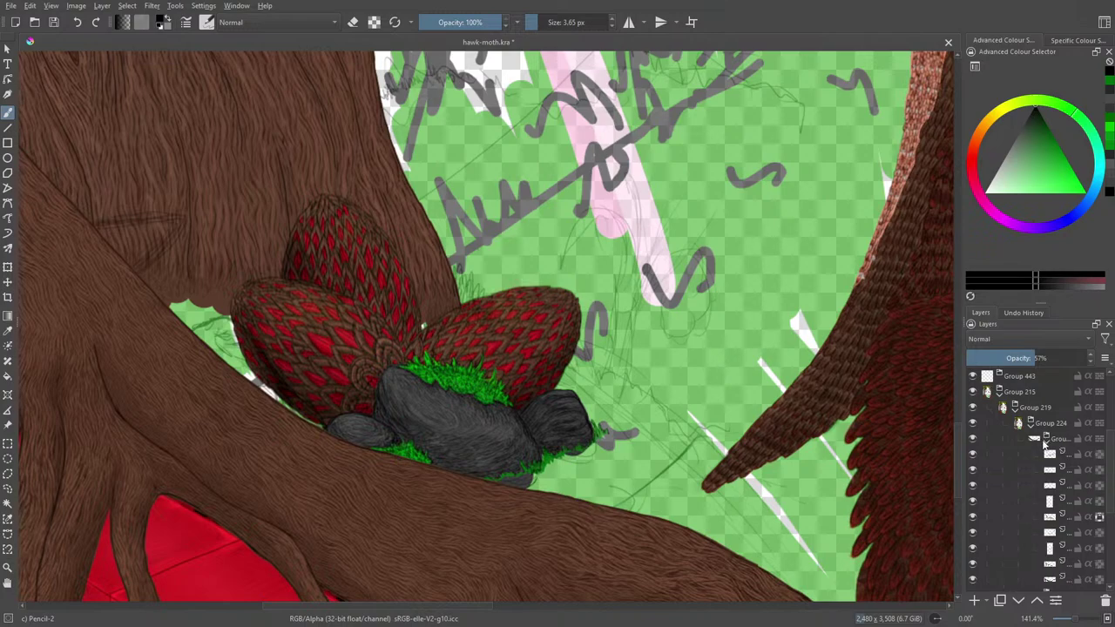
{"action": "scroll", "coordinate": [1042, 433], "scroll_direction": "down", "scroll_amount": 1}
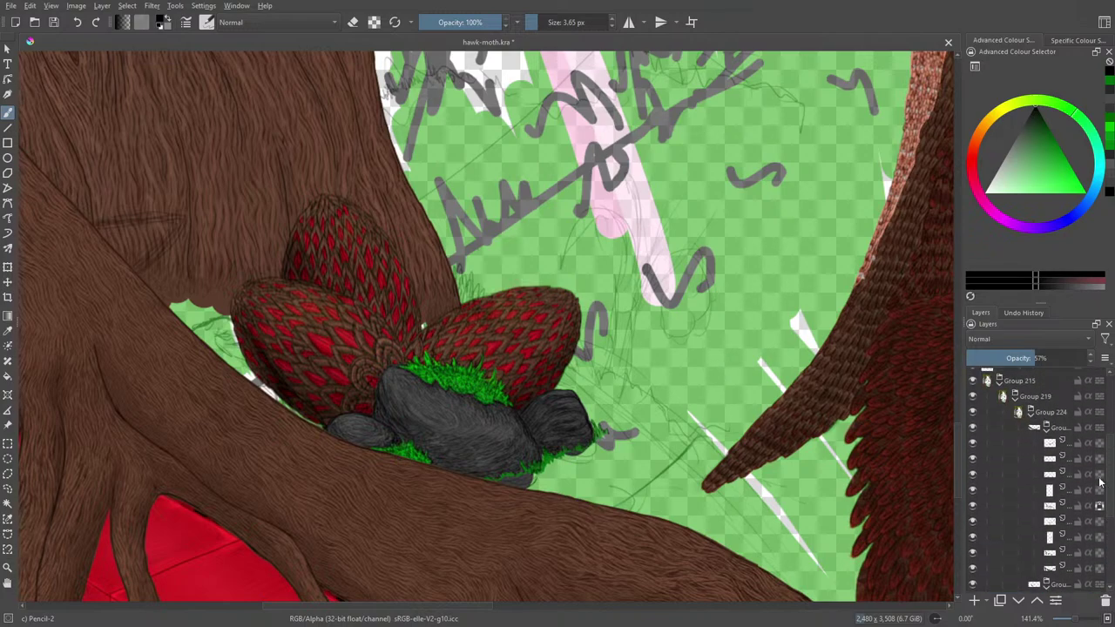
{"action": "left_click", "coordinate": [1045, 428]}
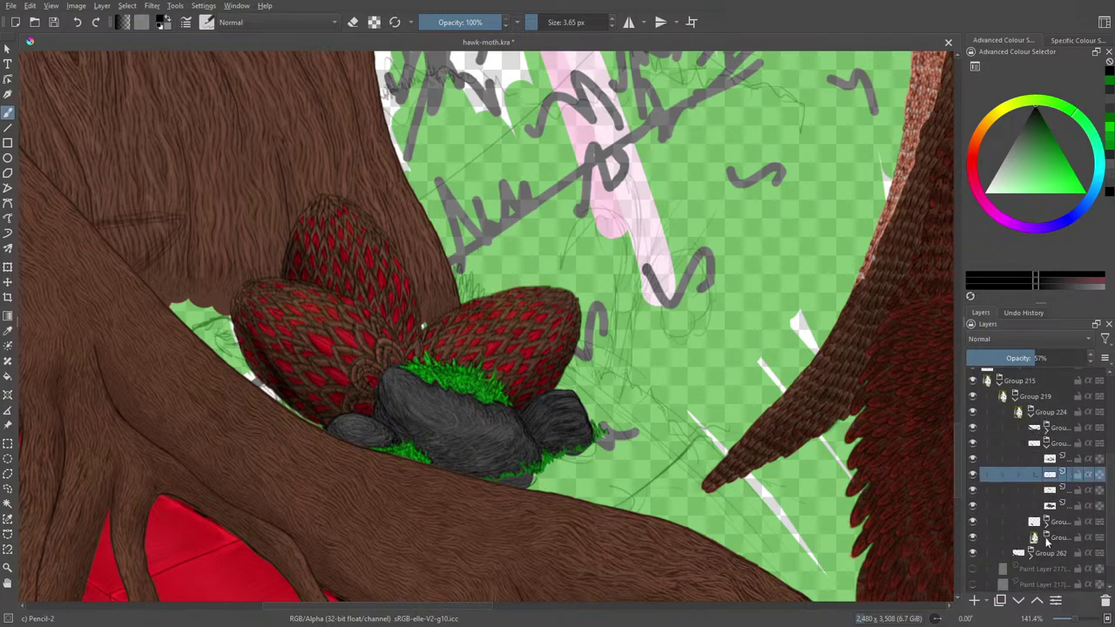
{"action": "left_click_drag", "start_coordinate": [1111, 437], "coordinate": [1112, 497]}
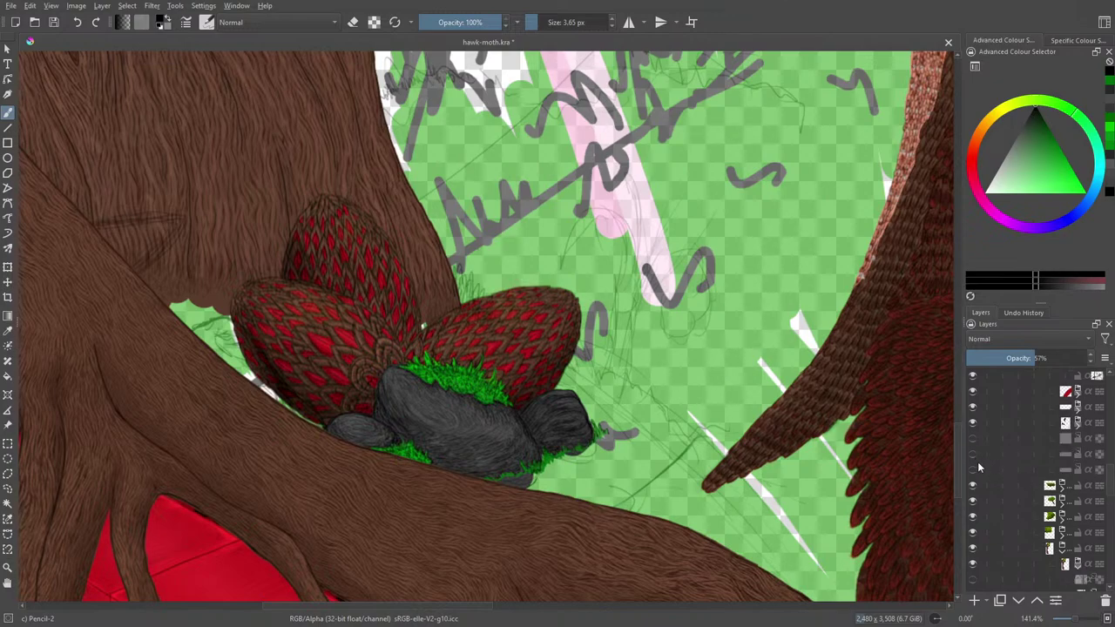
{"action": "left_click_drag", "start_coordinate": [1112, 483], "coordinate": [1113, 575]}
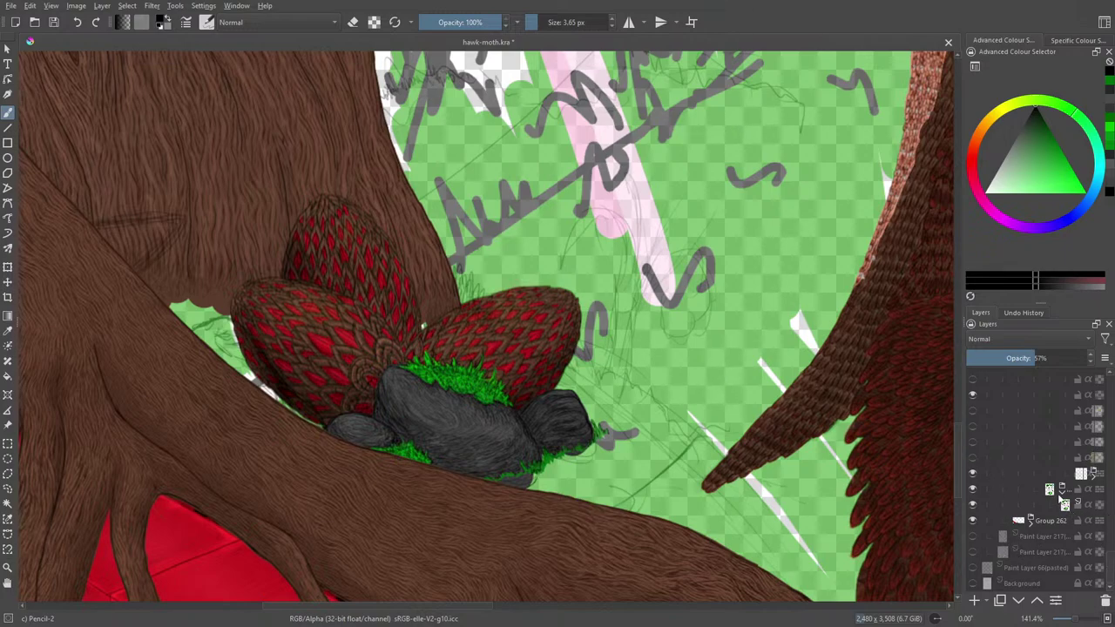
{"action": "left_click_drag", "start_coordinate": [1112, 575], "coordinate": [1113, 415]}
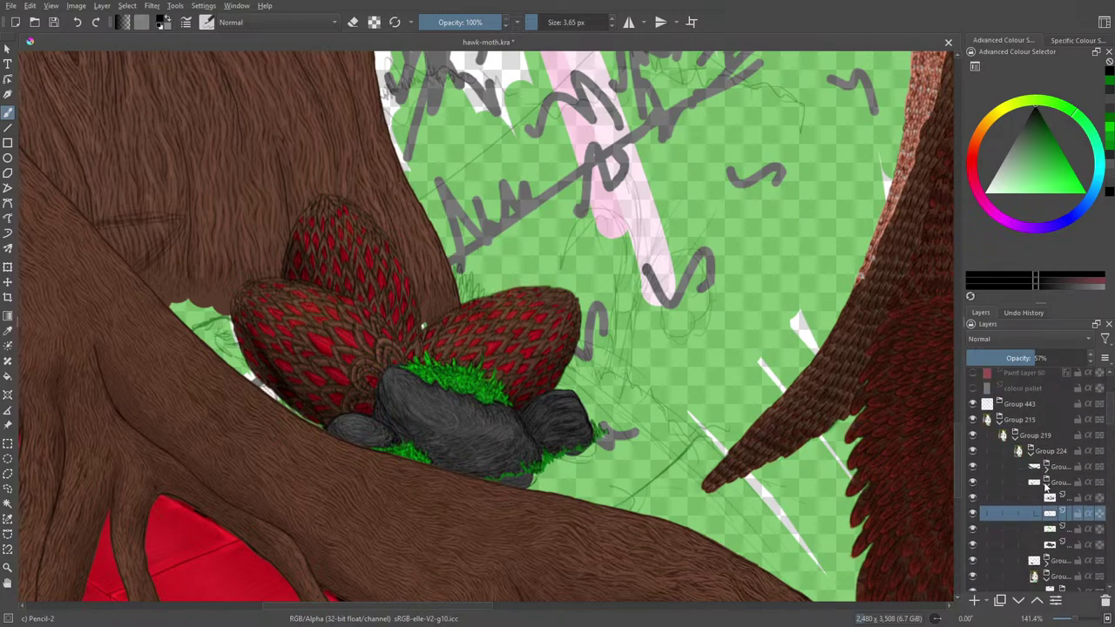
- Collapse the rocks-and-grass group, identify its contents by toggling its visibility, and expand the group below it
{"action": "left_click", "coordinate": [1046, 481]}
{"action": "left_click", "coordinate": [973, 484]}
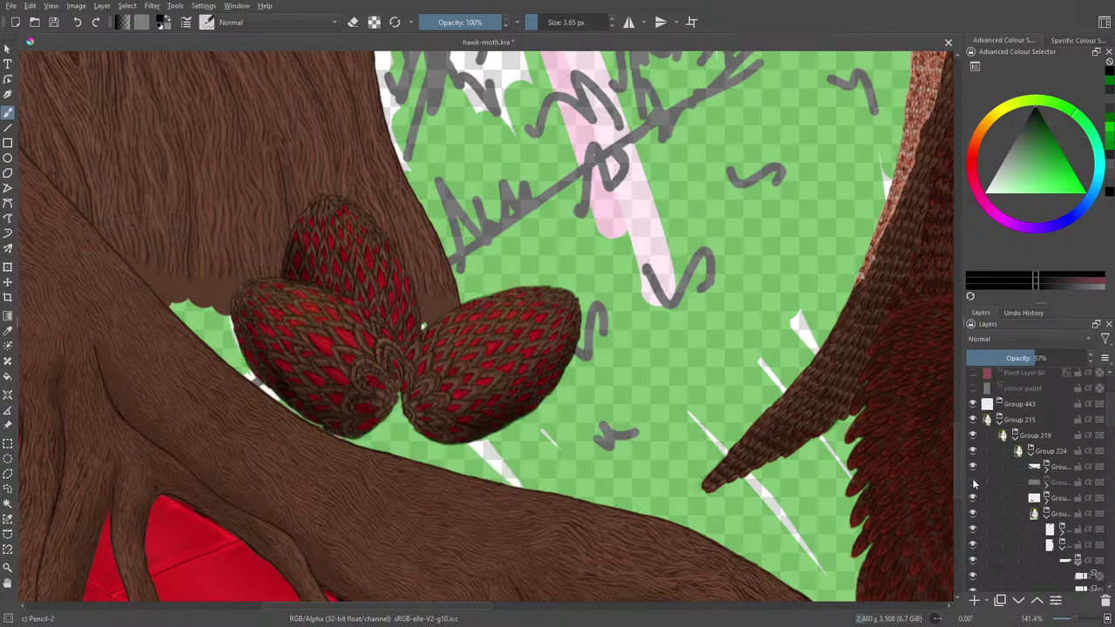
{"action": "left_click", "coordinate": [973, 484]}
{"action": "left_click", "coordinate": [973, 484]}
{"action": "left_click", "coordinate": [974, 484]}
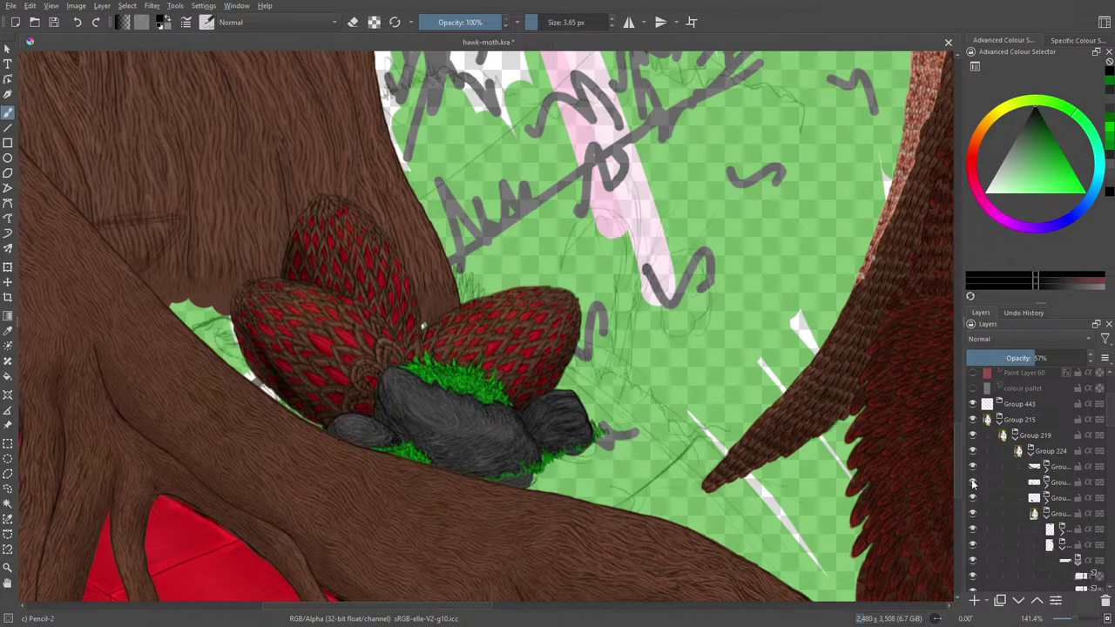
{"action": "left_click", "coordinate": [973, 484]}
{"action": "left_click", "coordinate": [973, 485]}
{"action": "left_click", "coordinate": [1046, 498]}
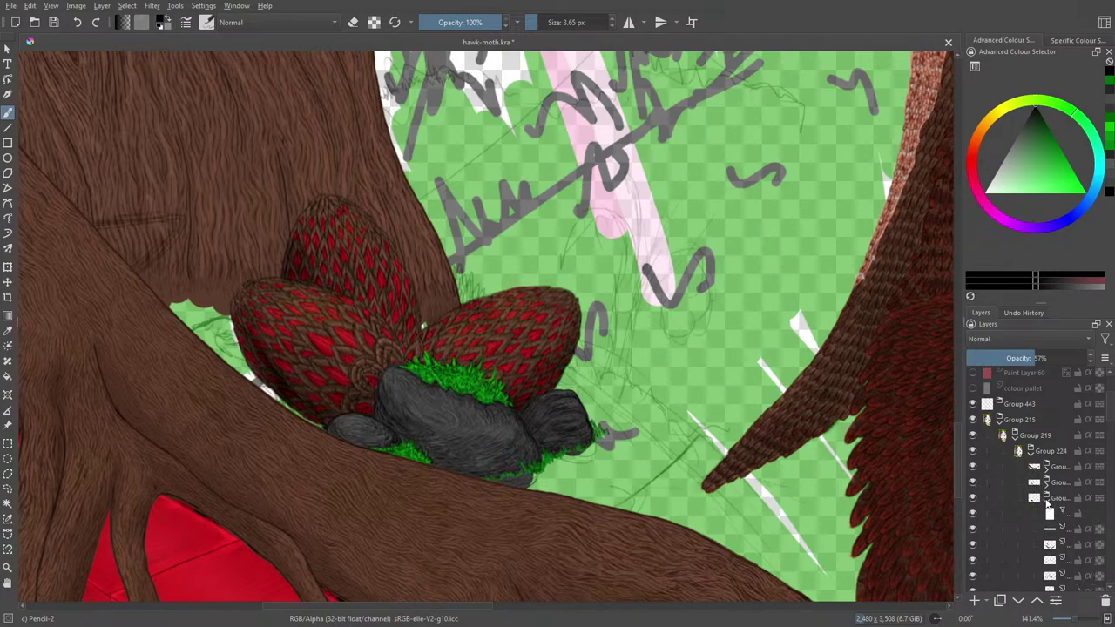
- Identify the contents of the expanded third subgroup of Group 224 by toggling its visibility, and look through its layers
{"action": "scroll", "coordinate": [1112, 425], "scroll_direction": "down", "scroll_amount": 2}
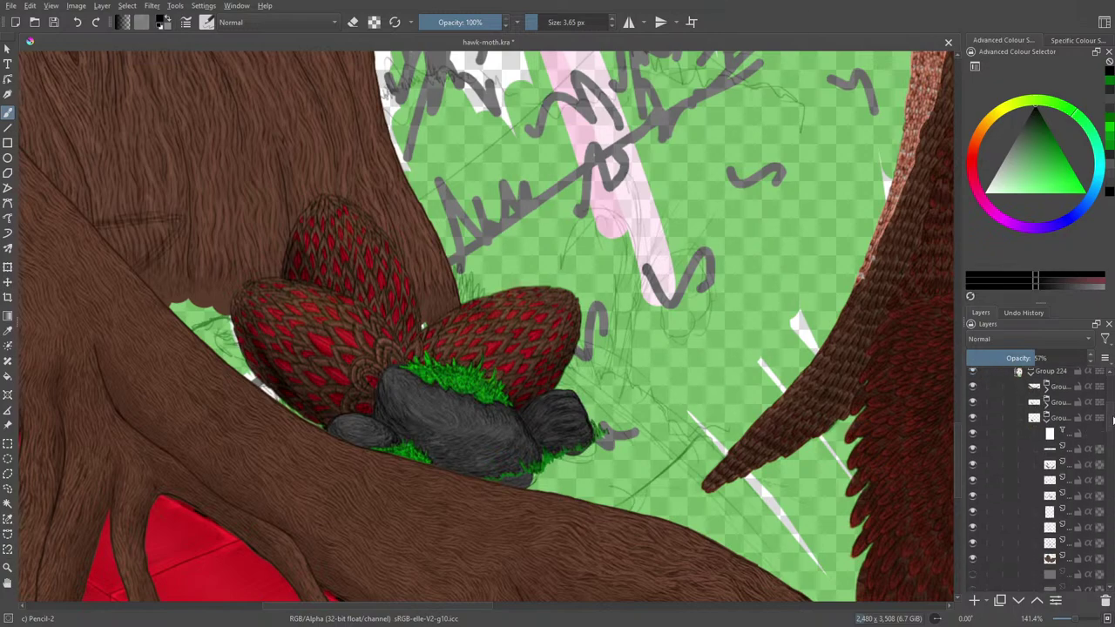
{"action": "left_click", "coordinate": [973, 418]}
{"action": "left_click", "coordinate": [973, 418]}
{"action": "scroll", "coordinate": [1112, 424], "scroll_direction": "down", "scroll_amount": 2}
{"action": "scroll", "coordinate": [1111, 426], "scroll_direction": "down", "scroll_amount": 2}
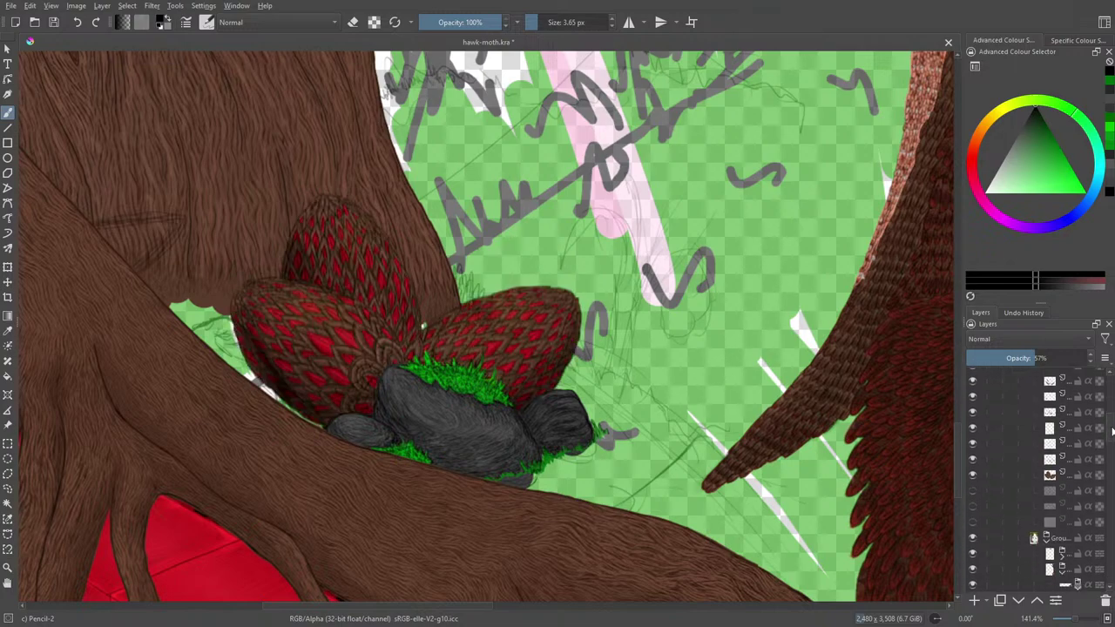
- Check the hidden layers at the end of that subgroup, show the one holding the grass around the eggs, and save the document
{"action": "left_click", "coordinate": [974, 500]}
{"action": "left_click", "coordinate": [973, 501]}
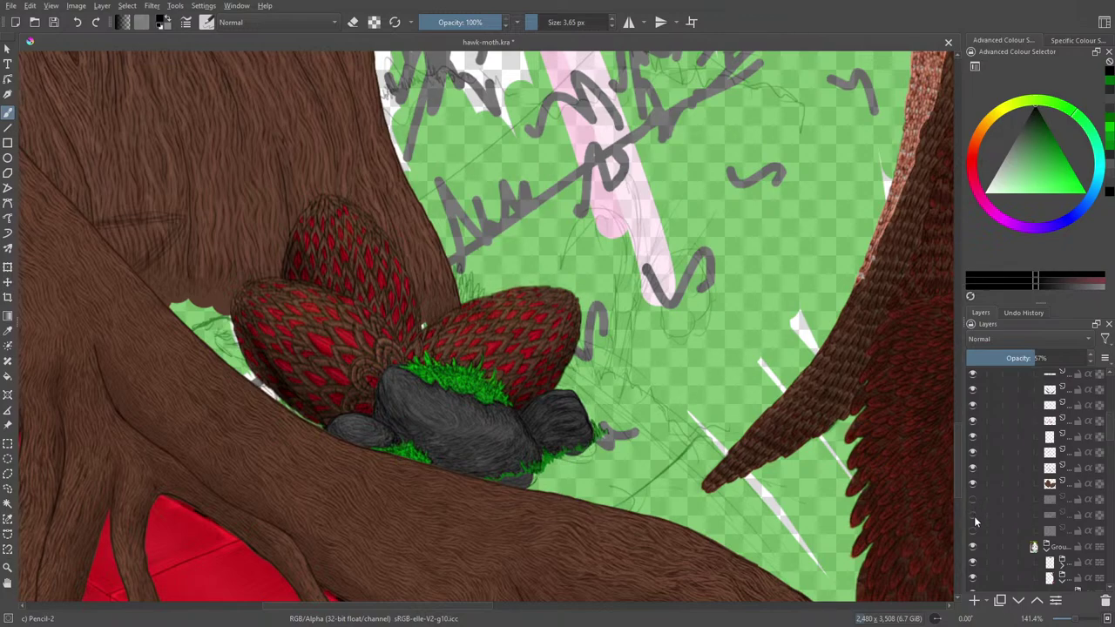
{"action": "left_click", "coordinate": [974, 515]}
{"action": "mouse_move", "coordinate": [991, 550]}
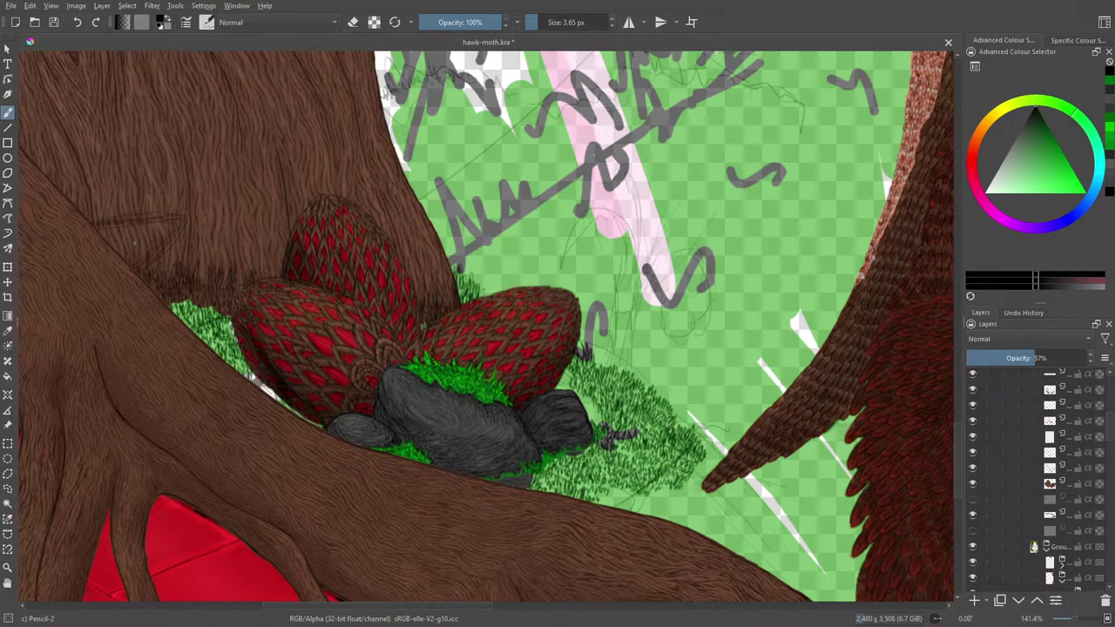
{"action": "left_click_drag", "start_coordinate": [1077, 621], "coordinate": [1072, 618]}
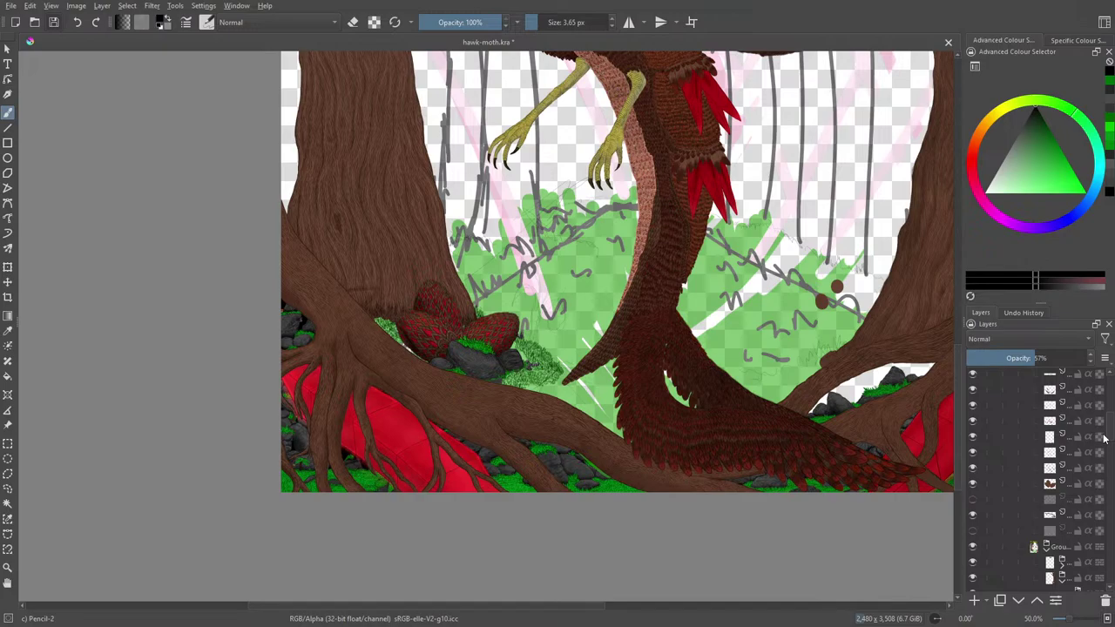
{"action": "key", "text": "ctrl+s"}
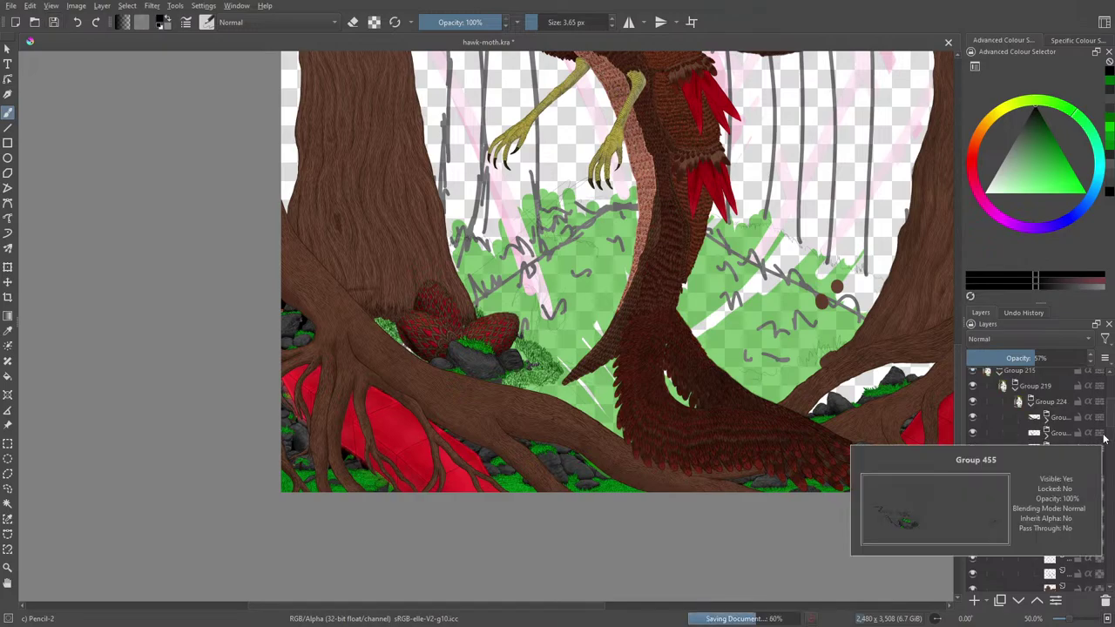
- Collapse the nested groups in the second subgroup of the tree group and identify its contents by toggling its visibility
{"action": "scroll", "coordinate": [1107, 418], "scroll_direction": "up", "scroll_amount": 4}
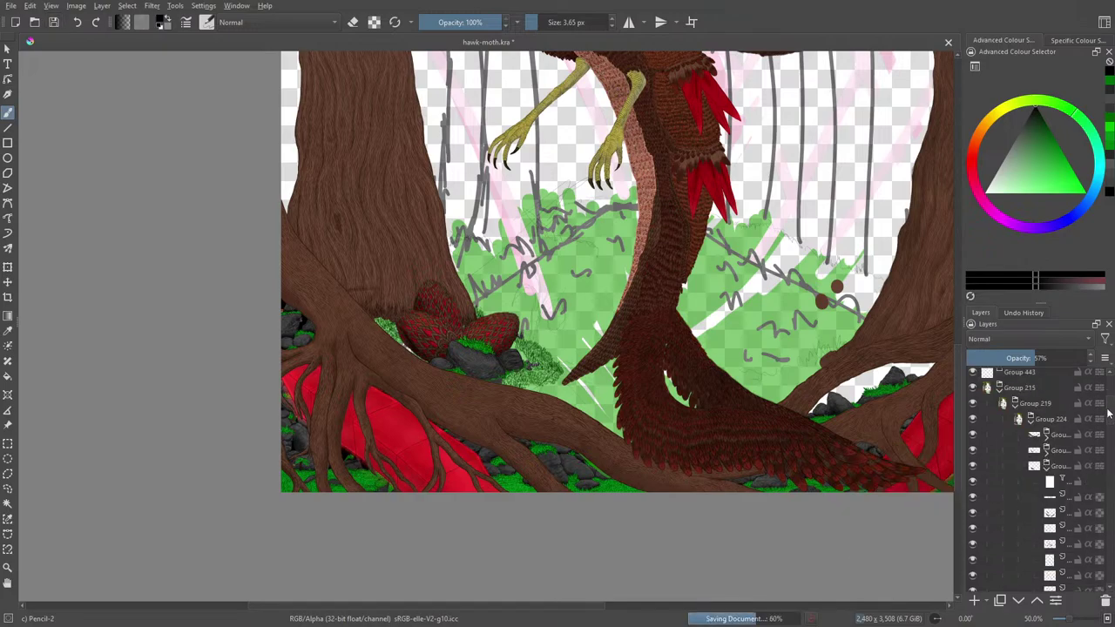
{"action": "left_click_drag", "start_coordinate": [1109, 391], "coordinate": [1110, 453]}
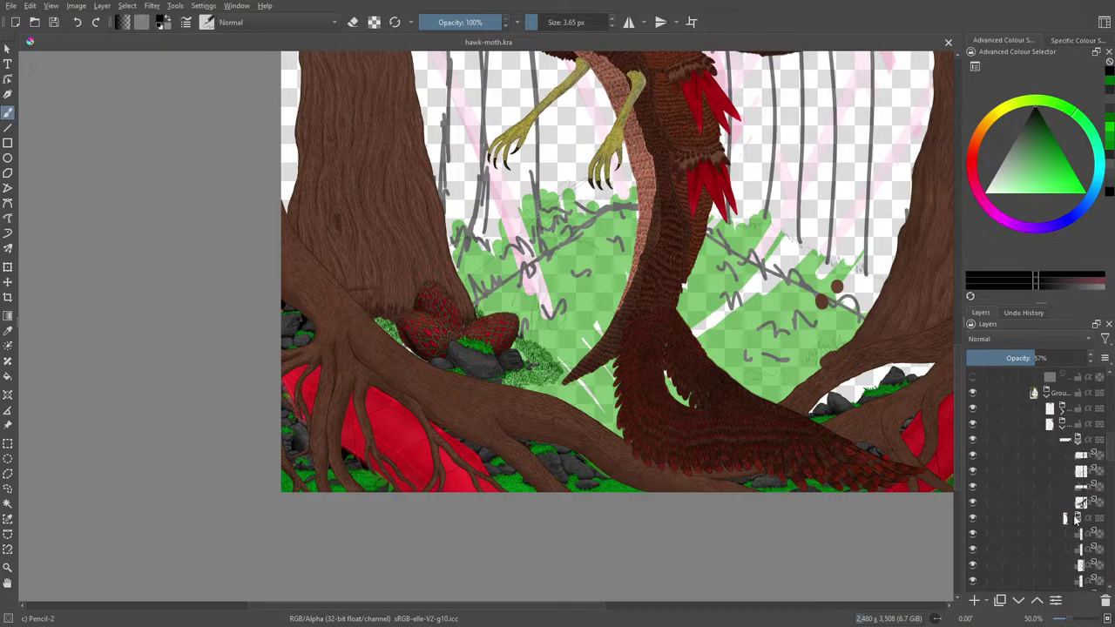
{"action": "left_click", "coordinate": [1078, 519]}
{"action": "left_click", "coordinate": [1063, 427]}
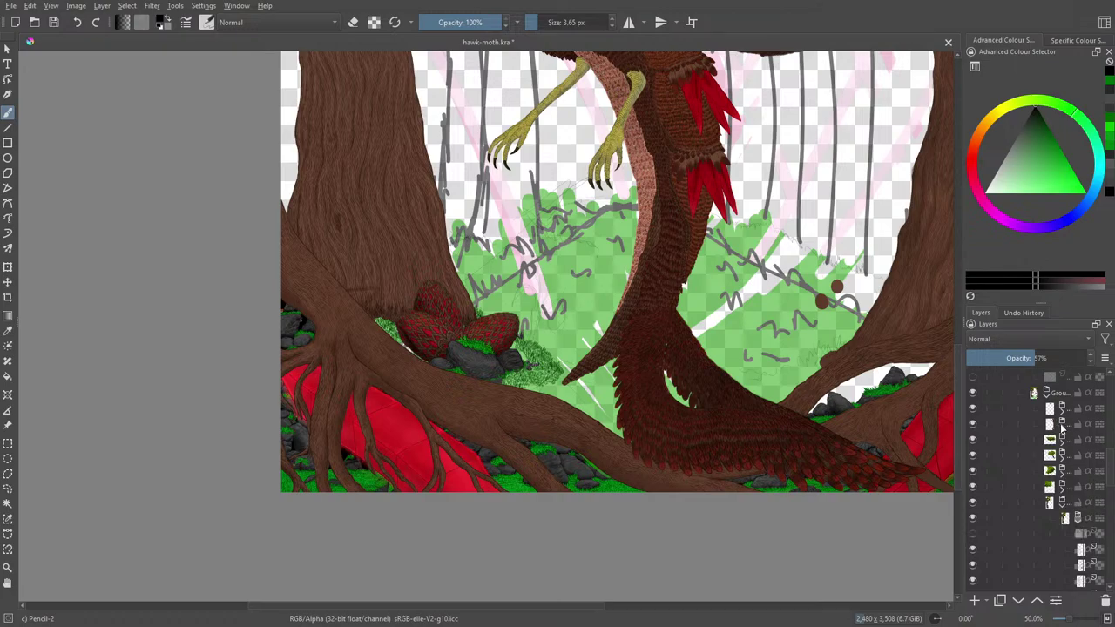
{"action": "left_click", "coordinate": [973, 425]}
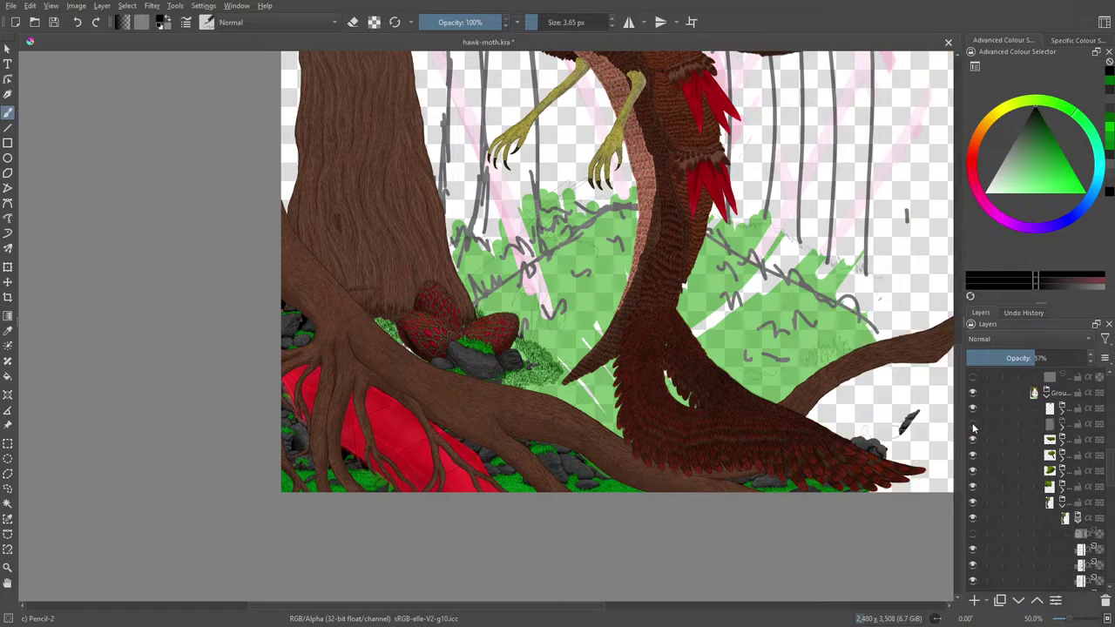
{"action": "left_click", "coordinate": [973, 426]}
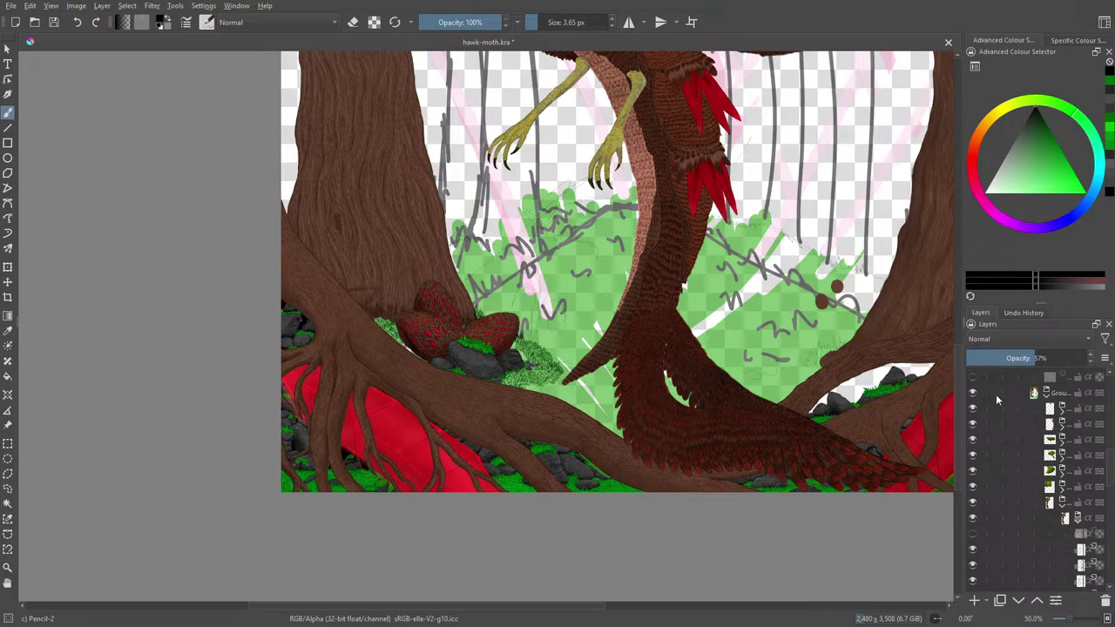
- Check the last subgroup of Group 224 by toggling its visibility, and collapse it along with the grass subgroup above it
{"action": "left_click", "coordinate": [973, 393]}
{"action": "left_click", "coordinate": [973, 394]}
{"action": "left_click", "coordinate": [1046, 393]}
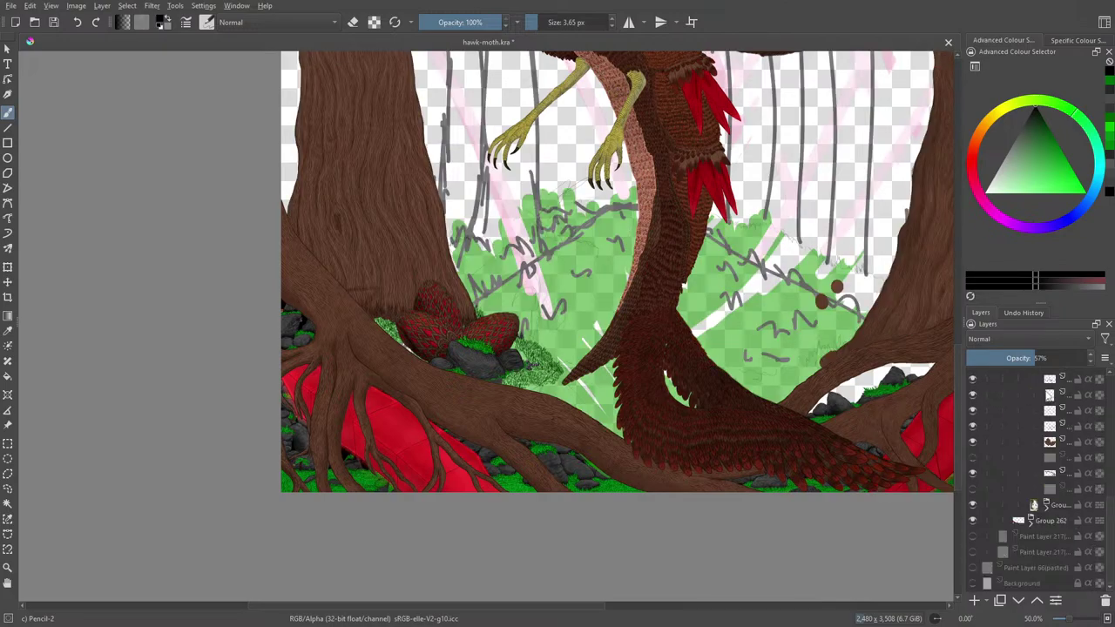
{"action": "scroll", "coordinate": [1099, 454], "scroll_direction": "up", "scroll_amount": 3}
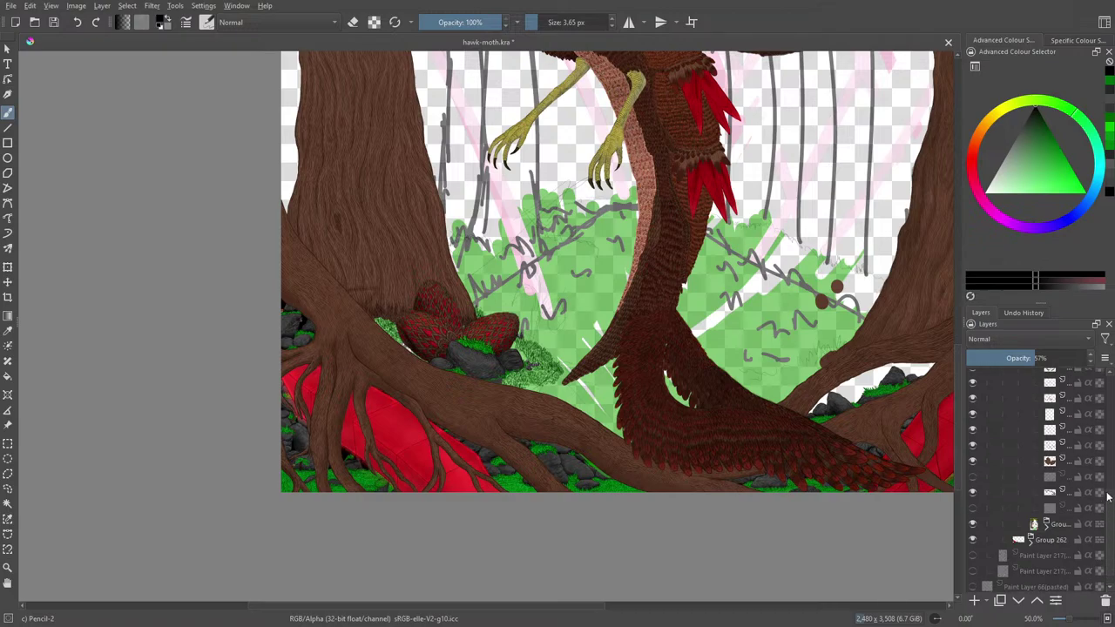
{"action": "left_click", "coordinate": [1047, 428]}
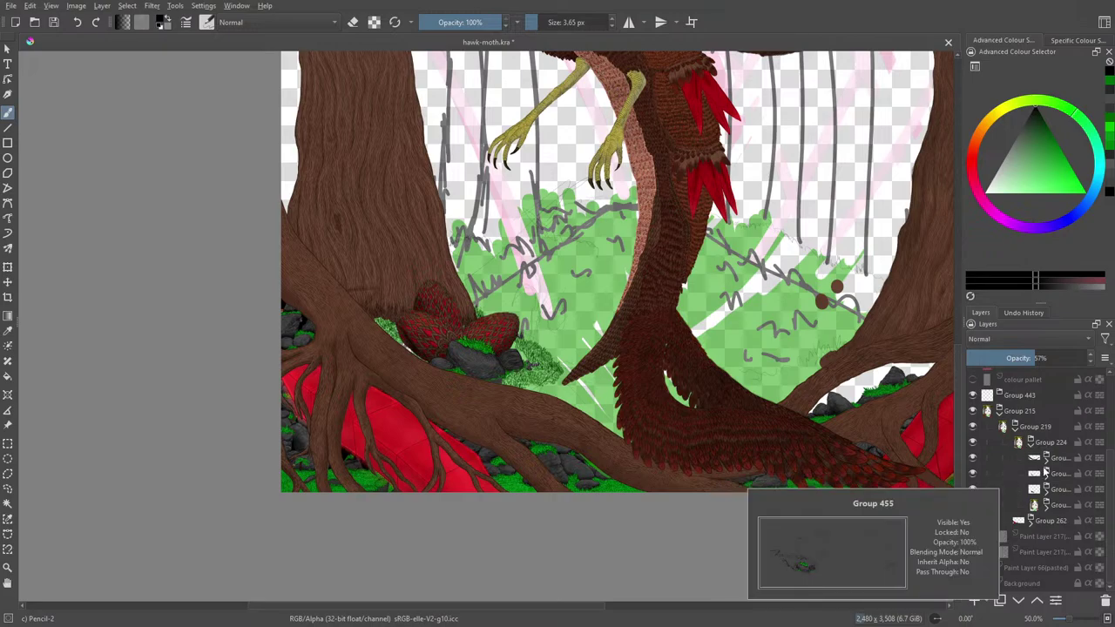
- Expand Group 455, which holds the rocks and grass beside the eggs, and save the document
{"action": "left_click", "coordinate": [1045, 475]}
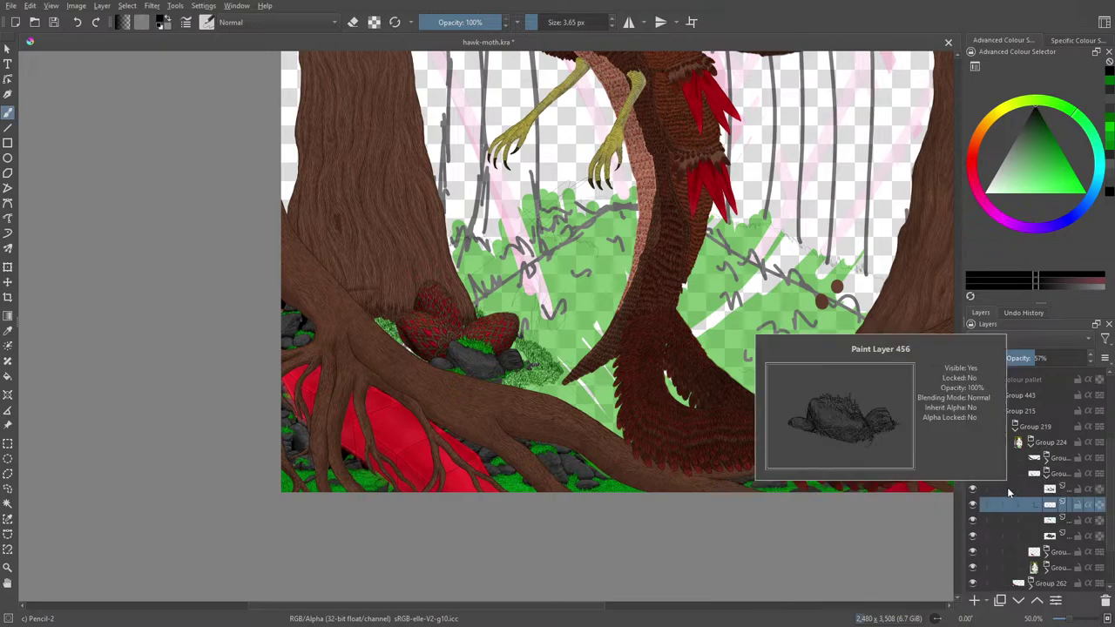
{"action": "left_click", "coordinate": [55, 22]}
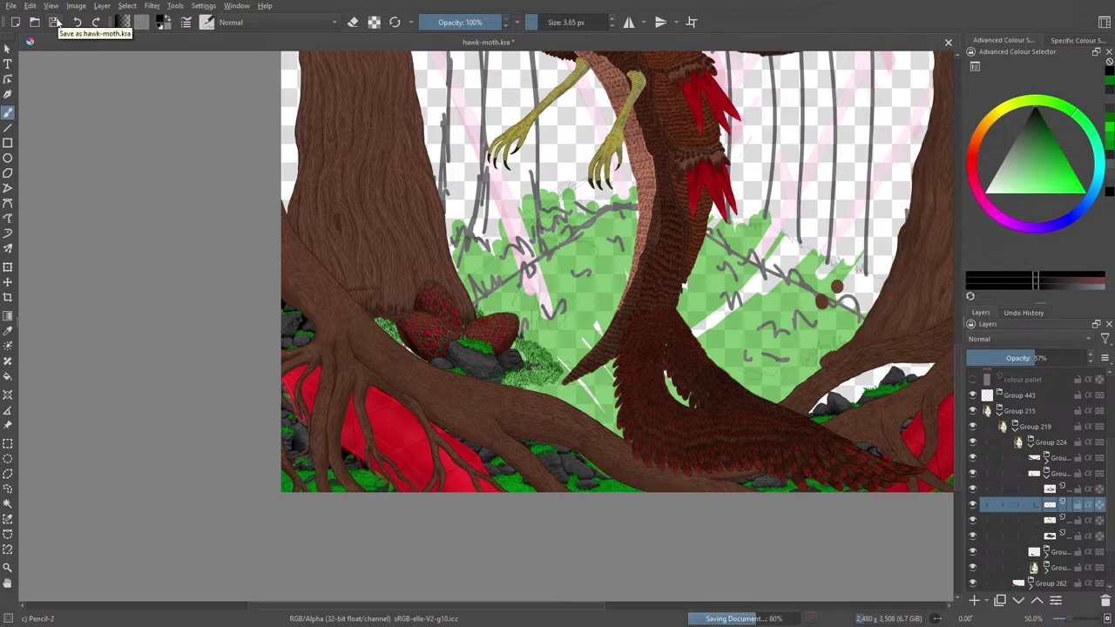